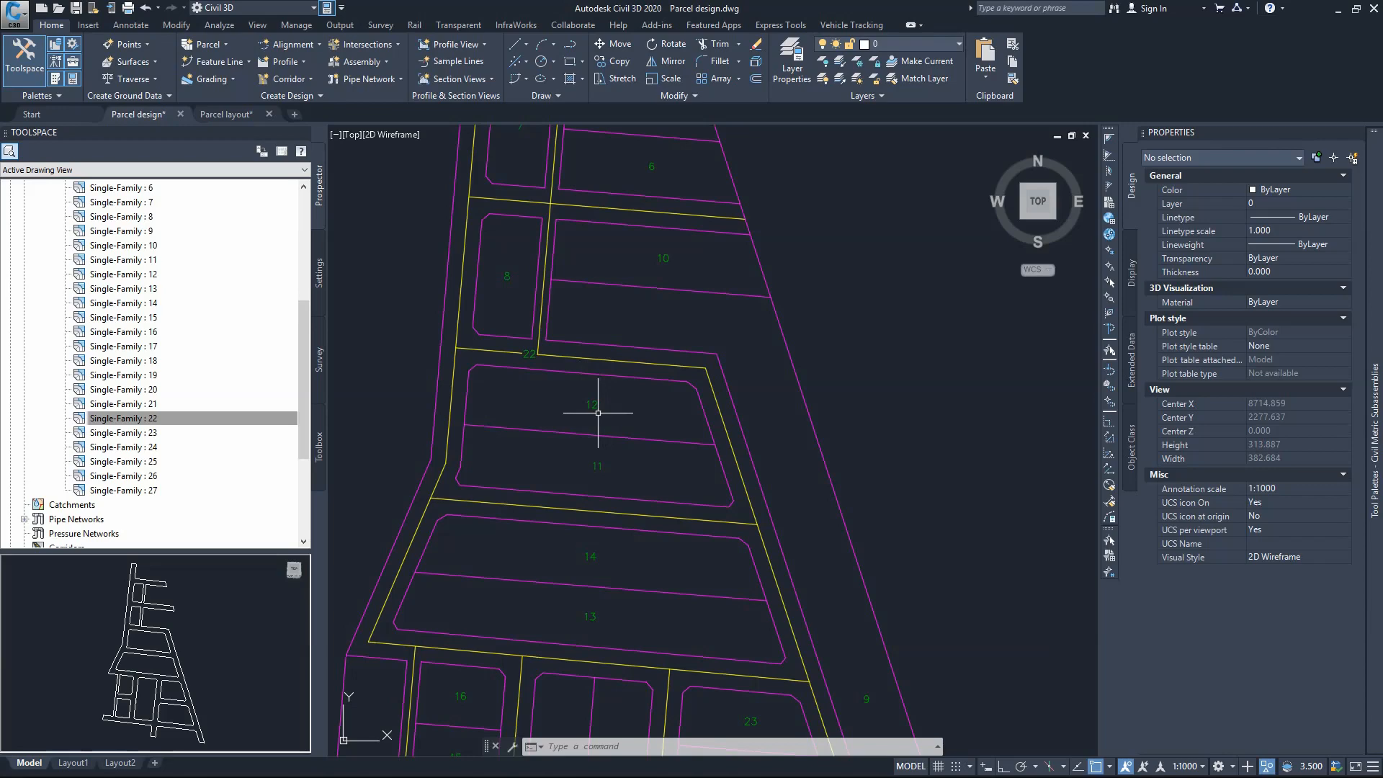
# Step: Switch to Foxit Reader and examine how the lots are labelled with number and area in Land Title Standard Example.pdf
pyautogui.click(381, 765)
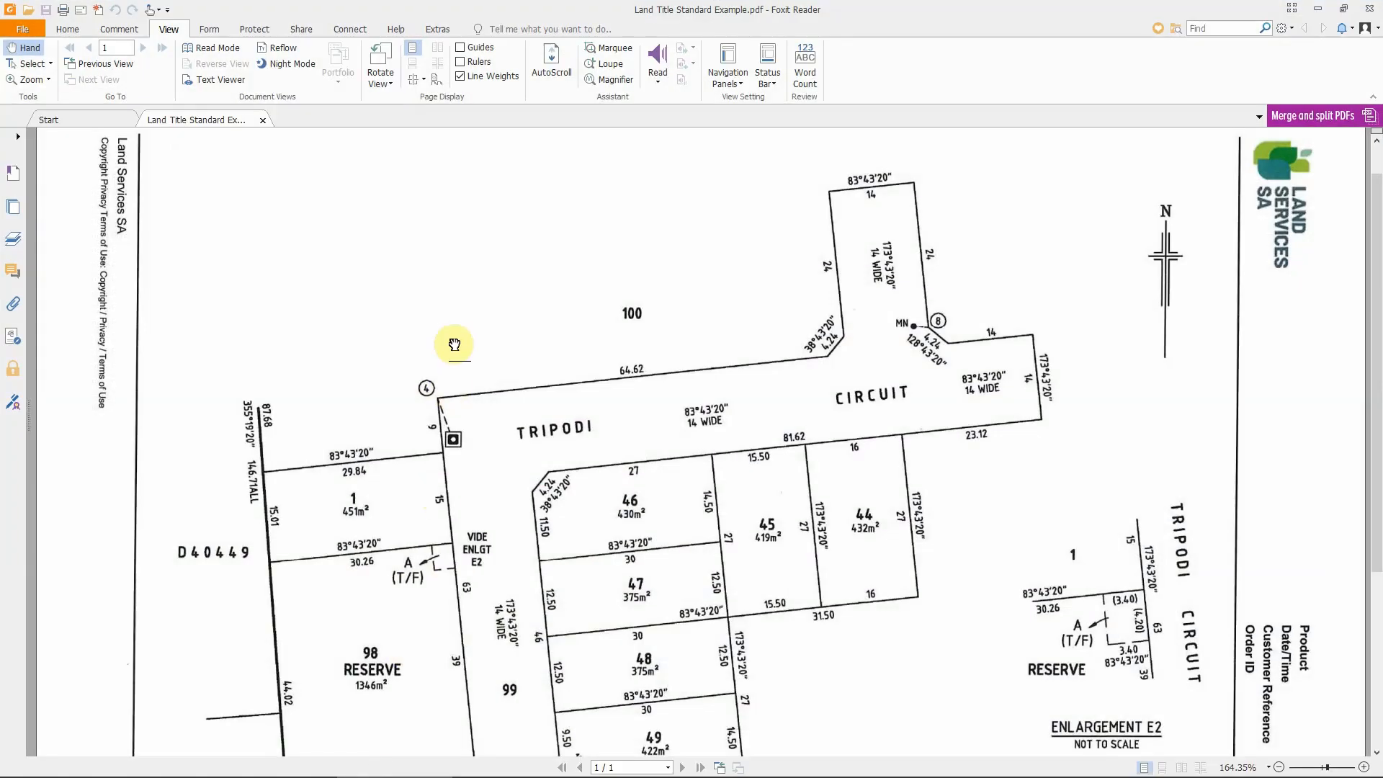
pyautogui.scroll(-3, 504, 345)
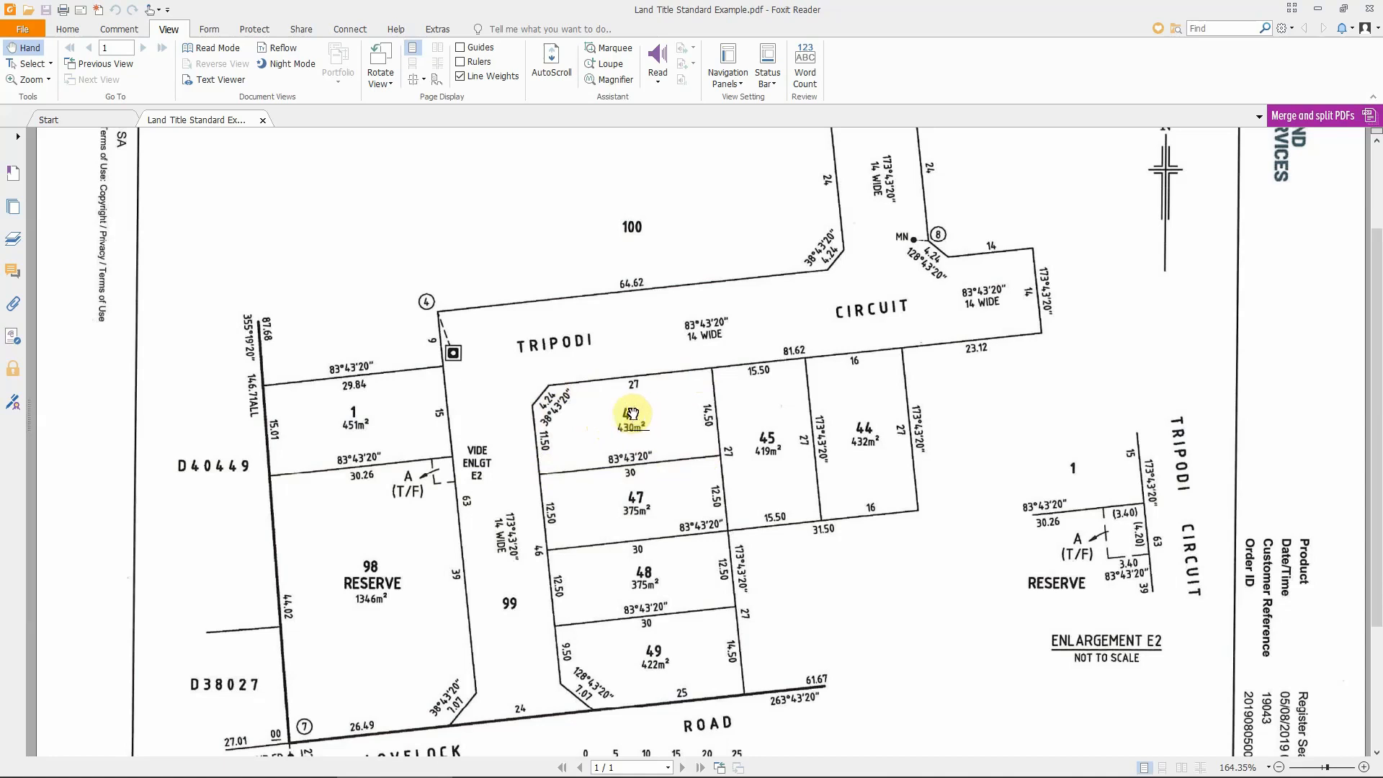
pyautogui.moveTo(475, 776)
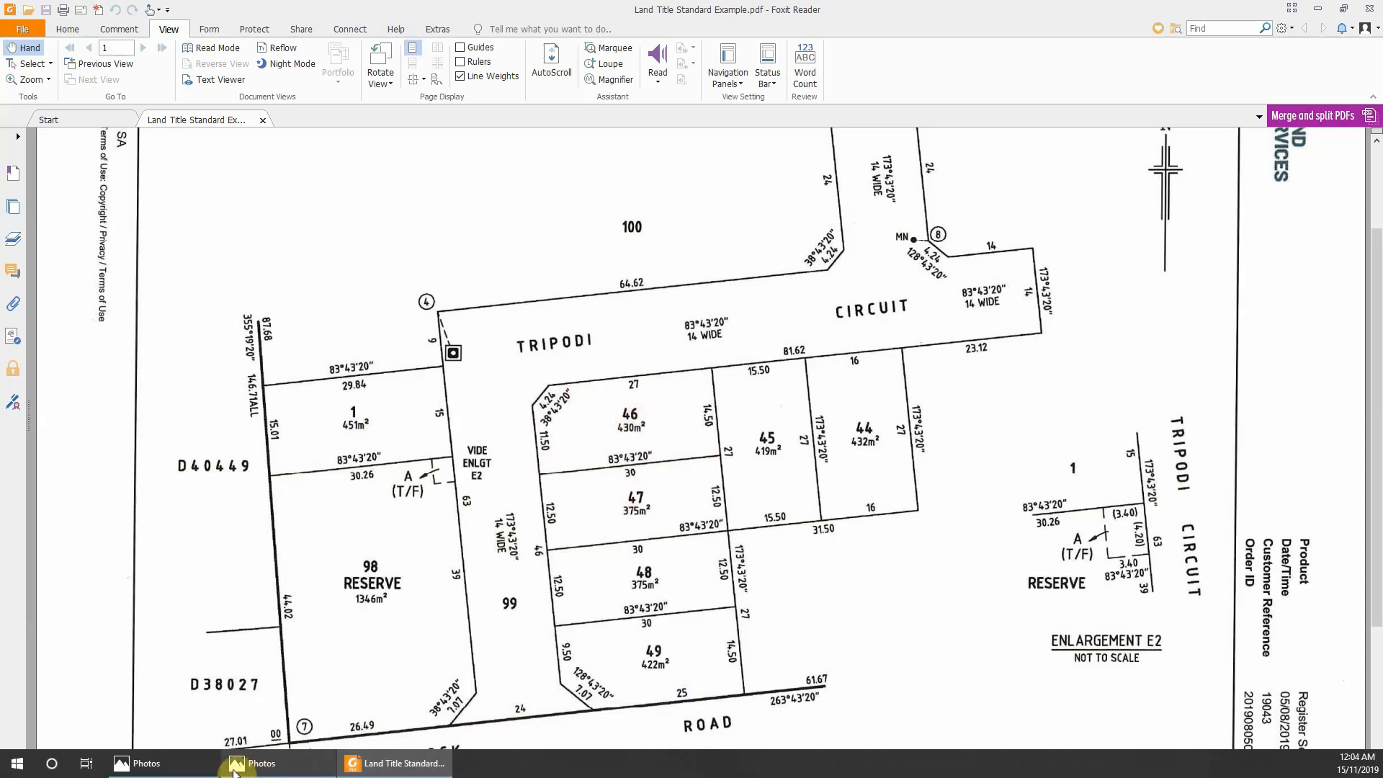
pyautogui.moveTo(401, 765)
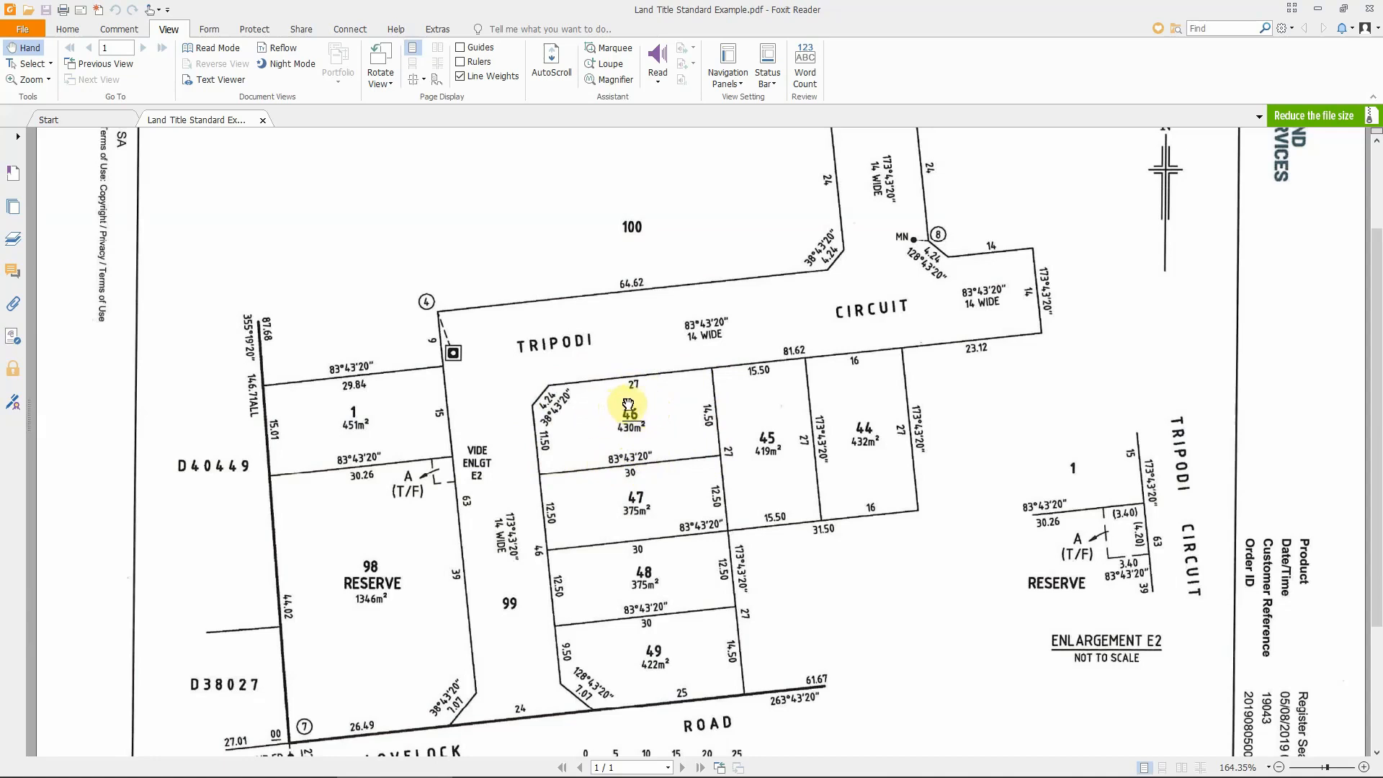
pyautogui.scroll(1, 631, 432)
pyautogui.scroll(-1, 635, 454)
pyautogui.keyDown('ctrl'); pyautogui.scroll(3, 635, 454); pyautogui.keyUp('ctrl')
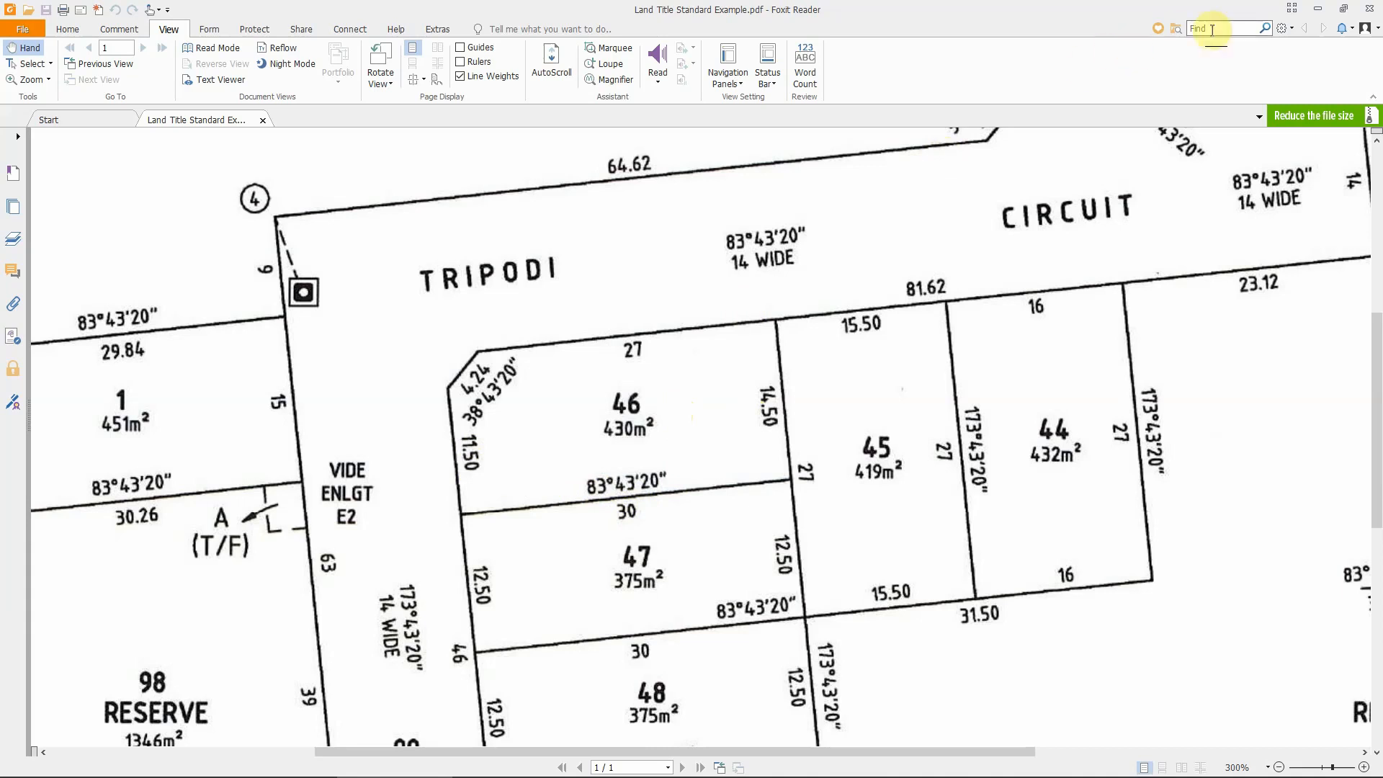
pyautogui.click(1317, 7)
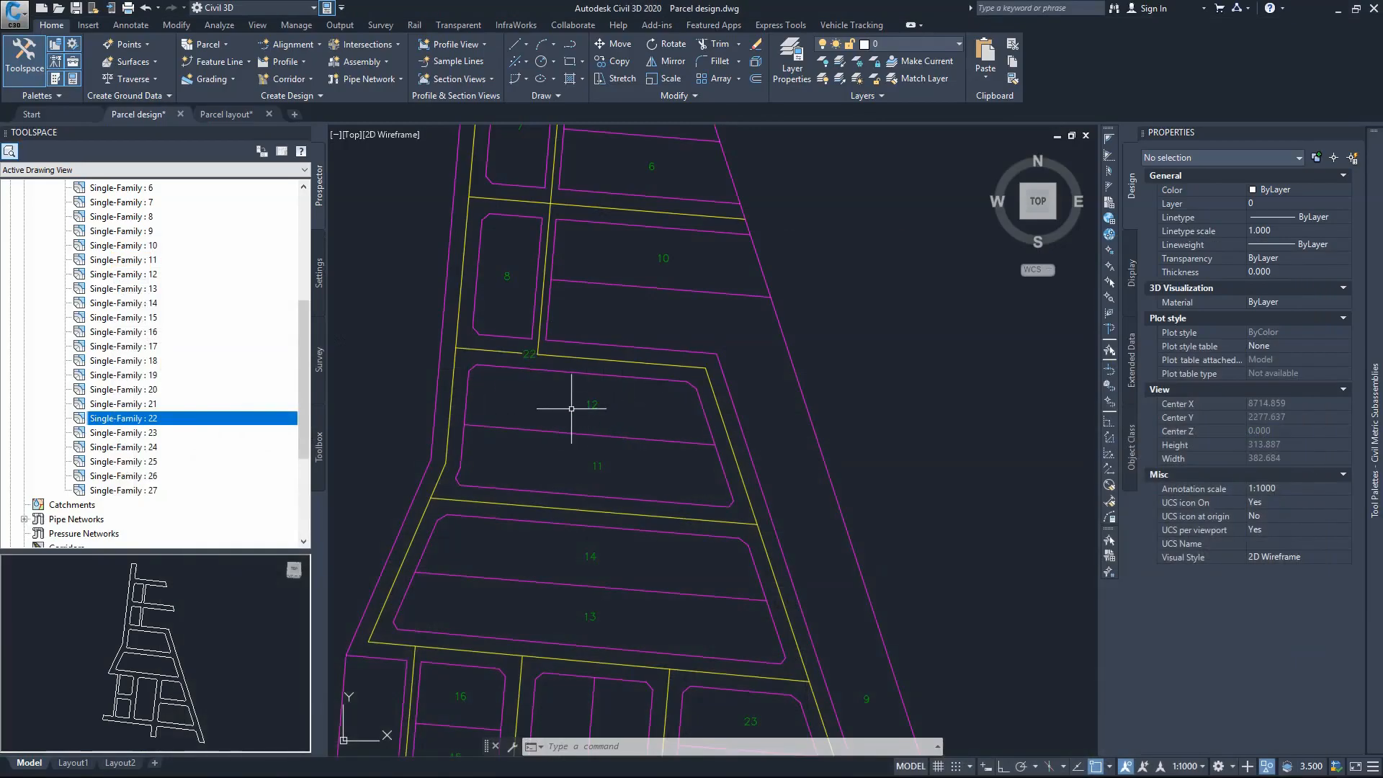
# Step: Select parcel 11 and open the create/edit dialog for its parcel area label style
pyautogui.scroll(2, 586, 397)
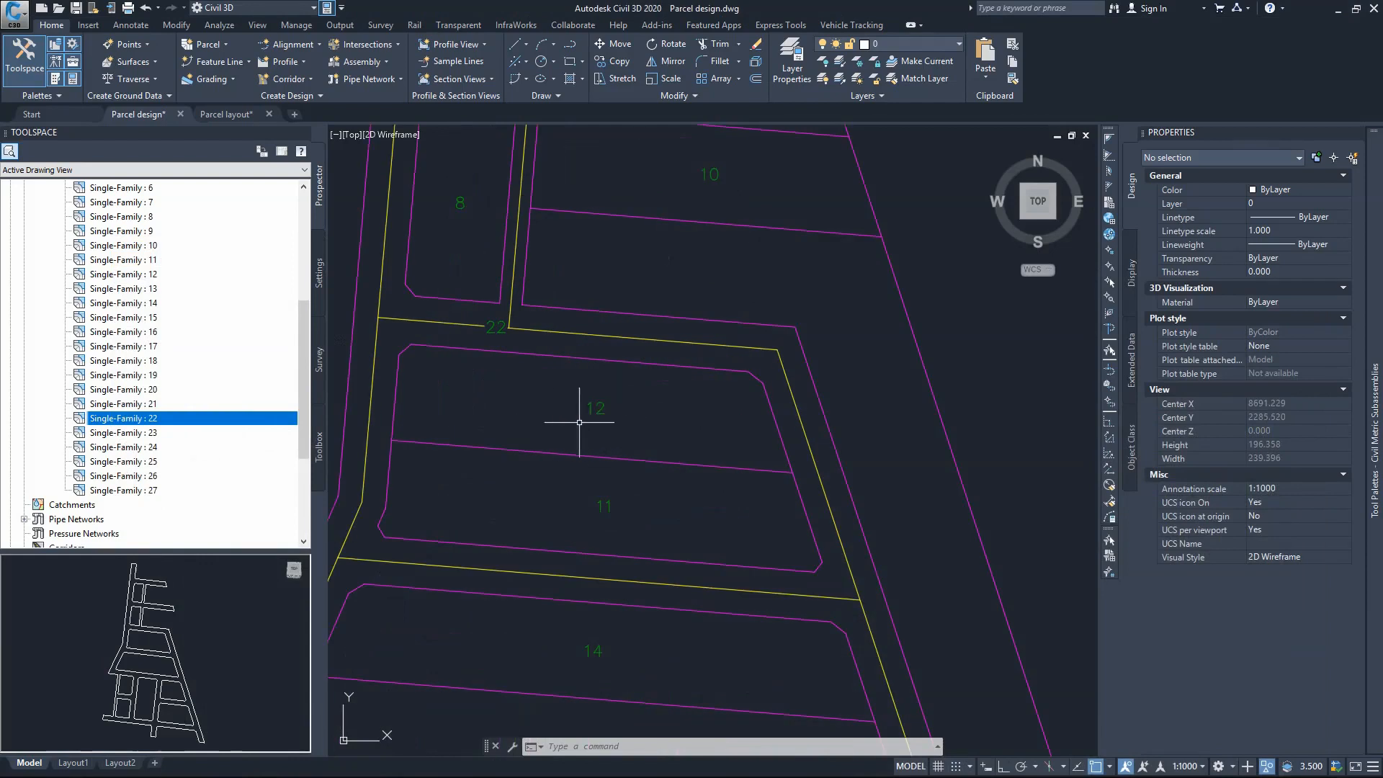
pyautogui.doubleClick(618, 424)
pyautogui.scroll(6, 158, 275)
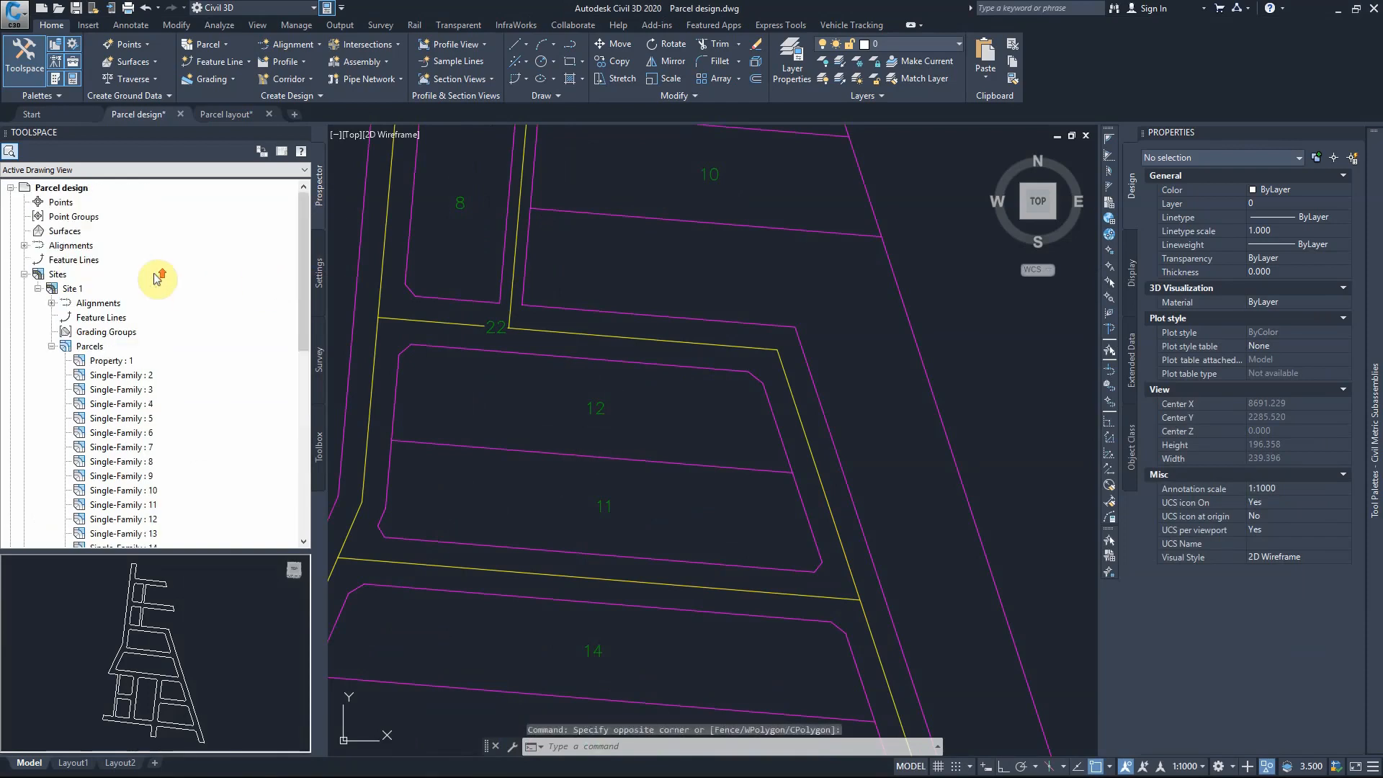
pyautogui.click(619, 392)
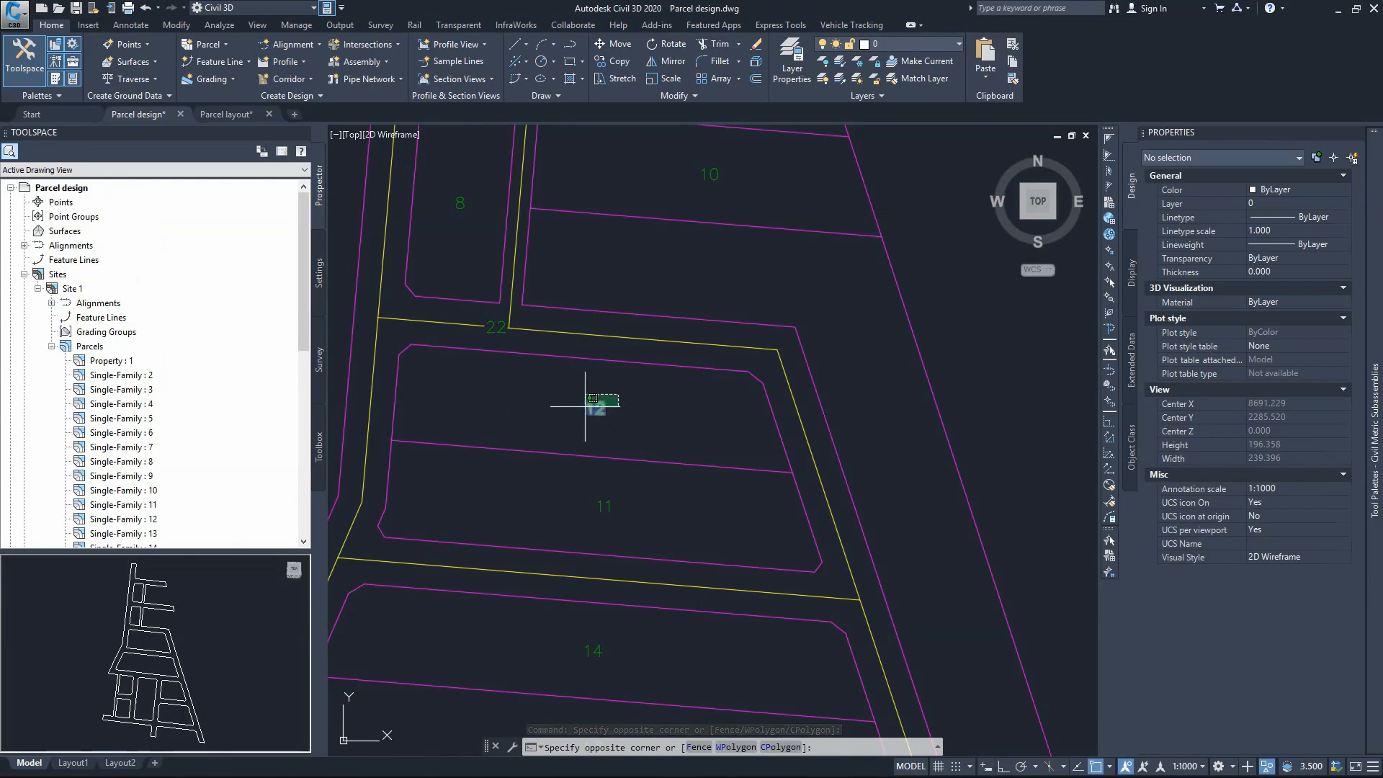
pyautogui.click(585, 405)
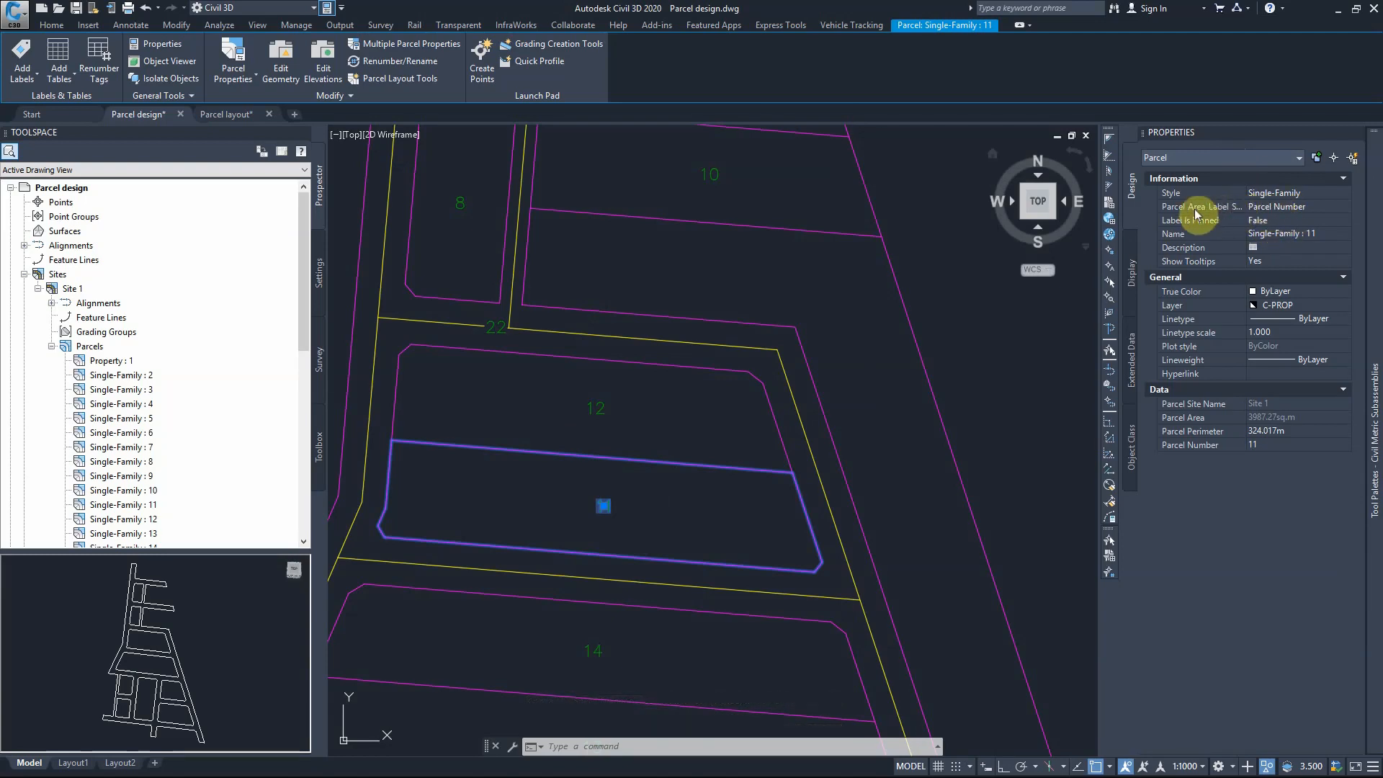
pyautogui.click(1264, 208)
pyautogui.click(1278, 209)
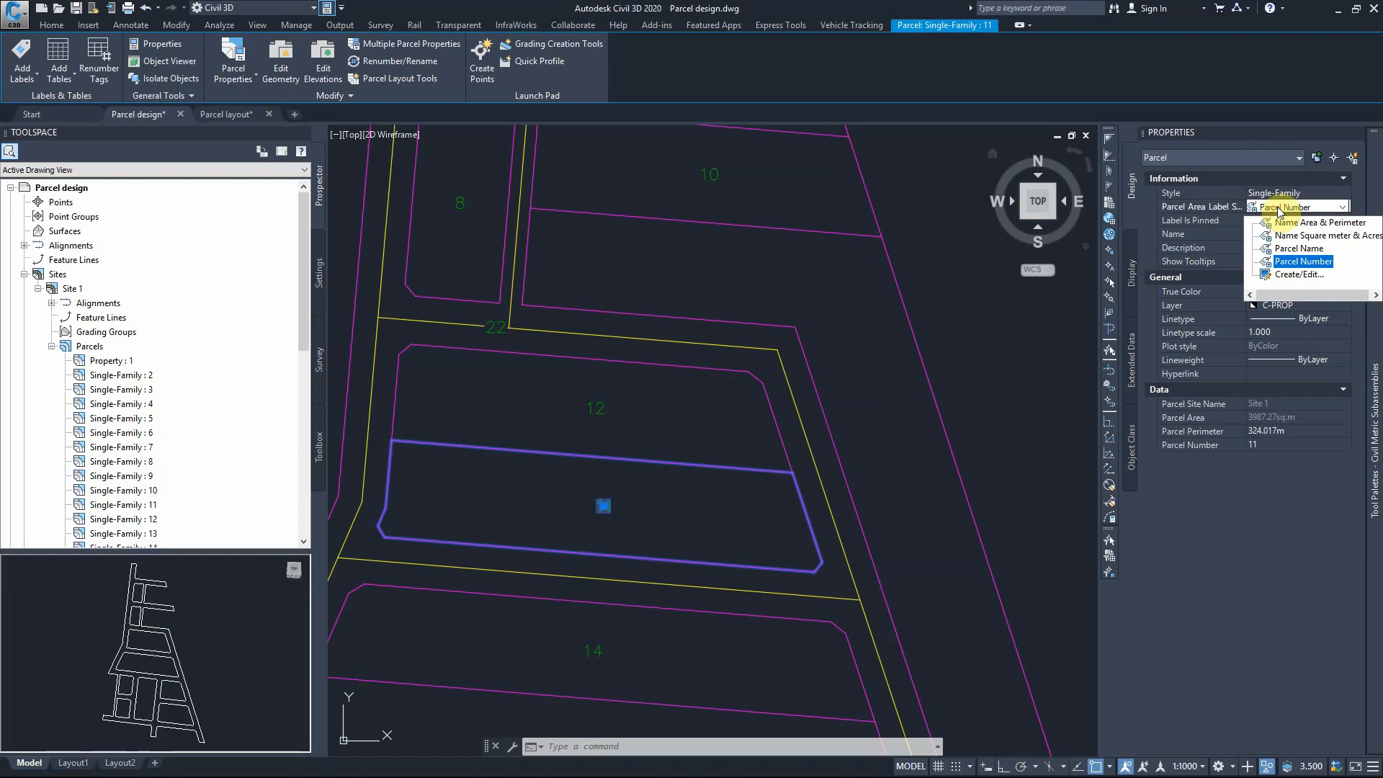
pyautogui.click(1297, 276)
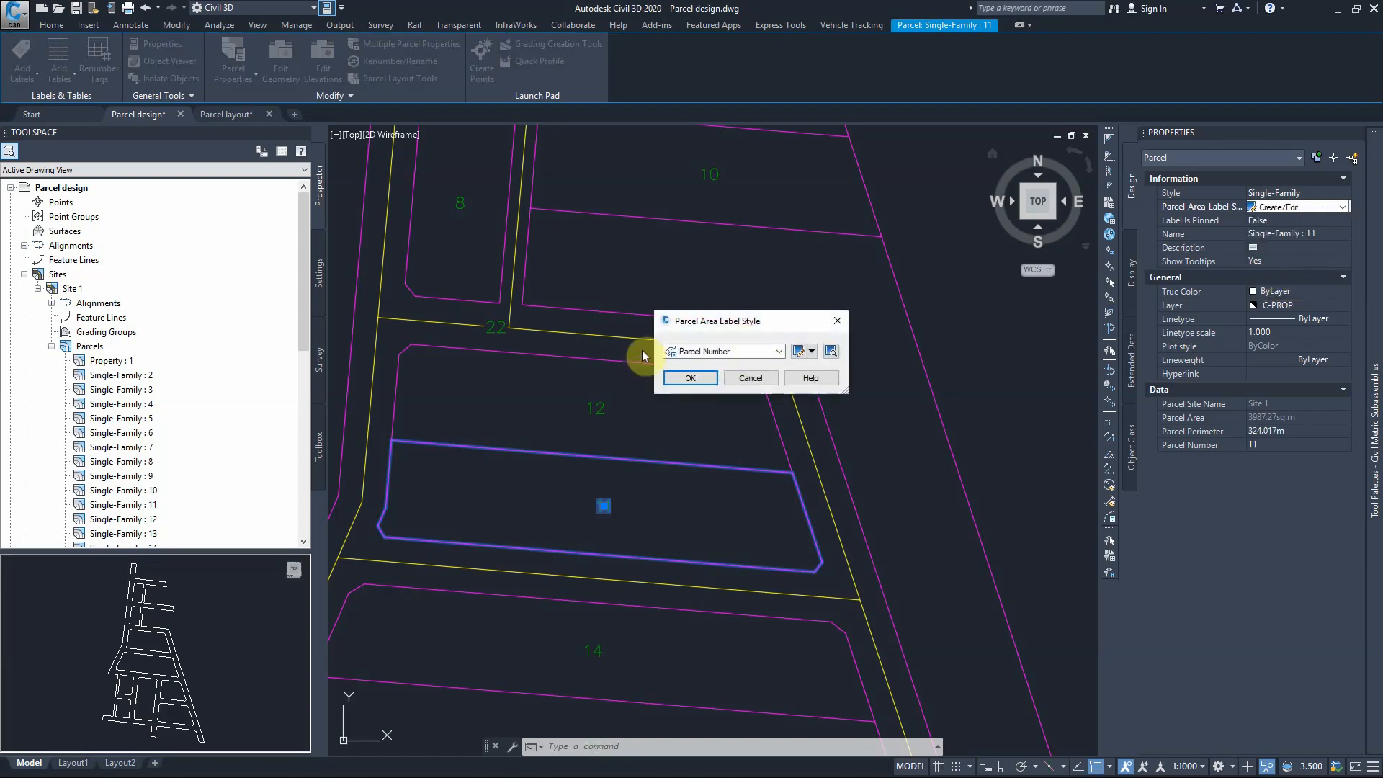
# Step: Create a new parcel area label style named "Parcel Area sqm & Number"
pyautogui.click(779, 352)
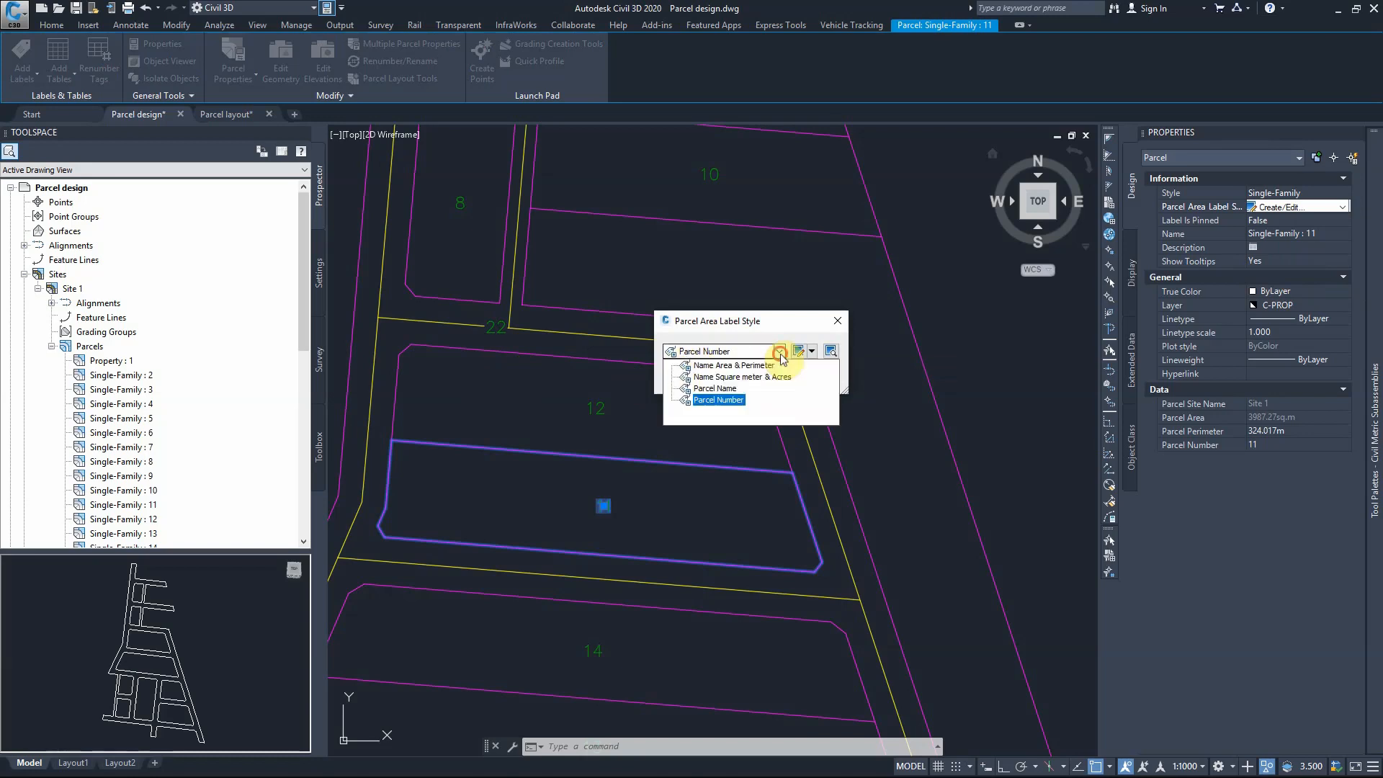
pyautogui.click(780, 353)
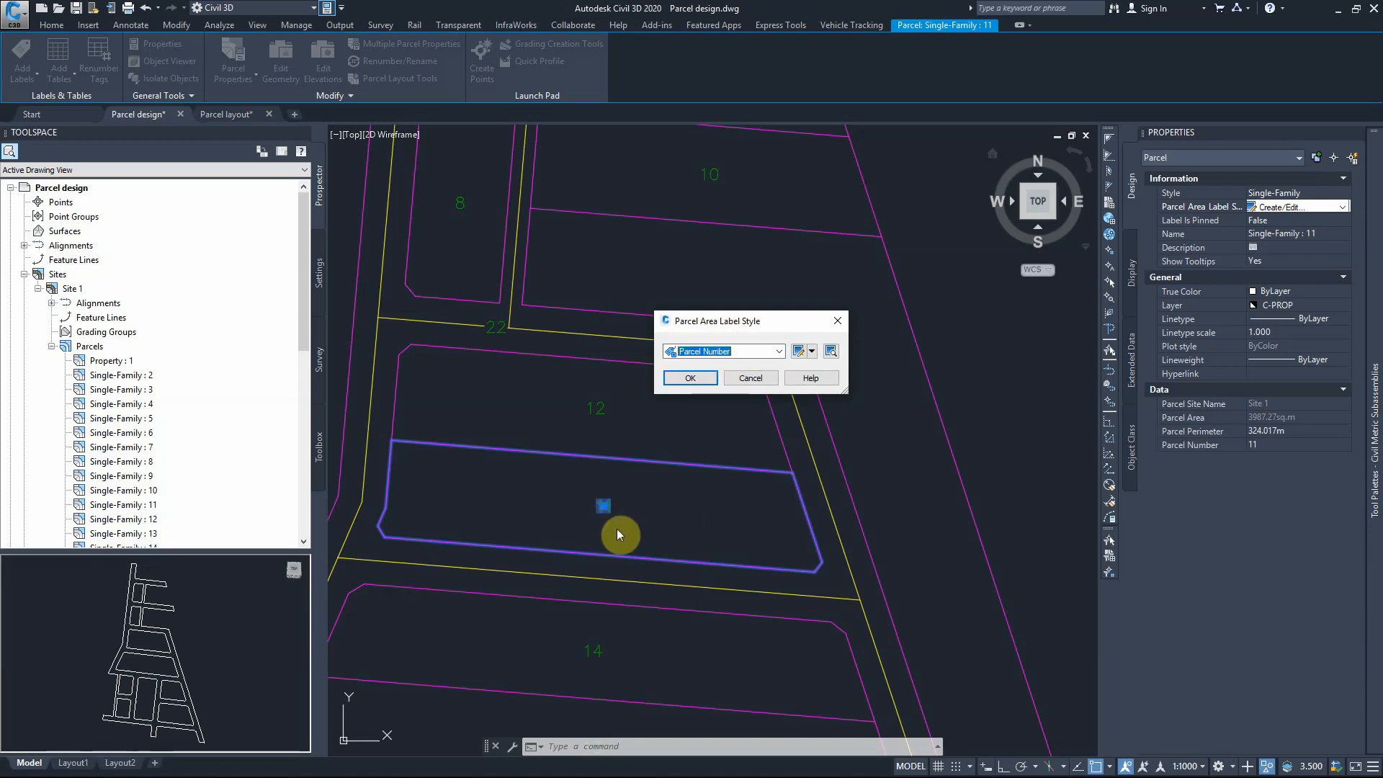
pyautogui.click(811, 351)
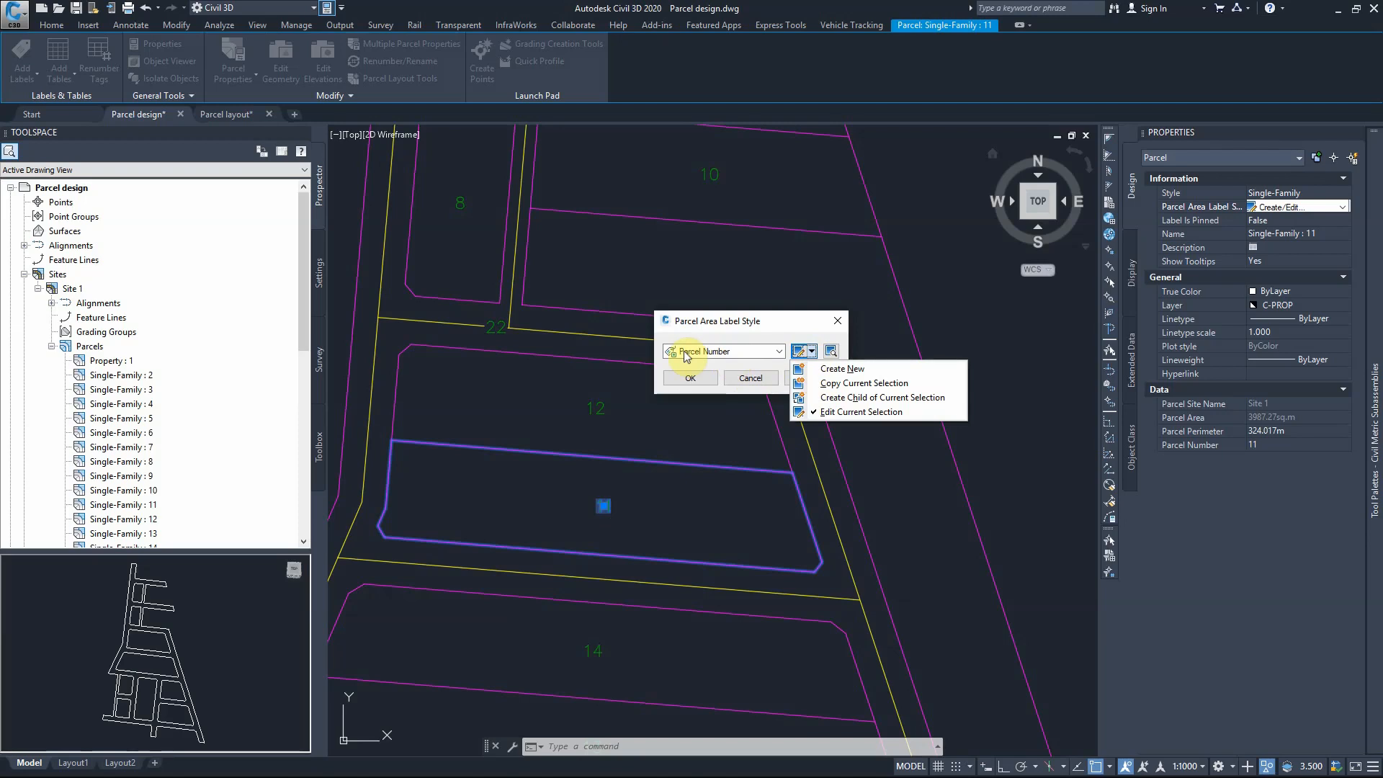
pyautogui.click(818, 370)
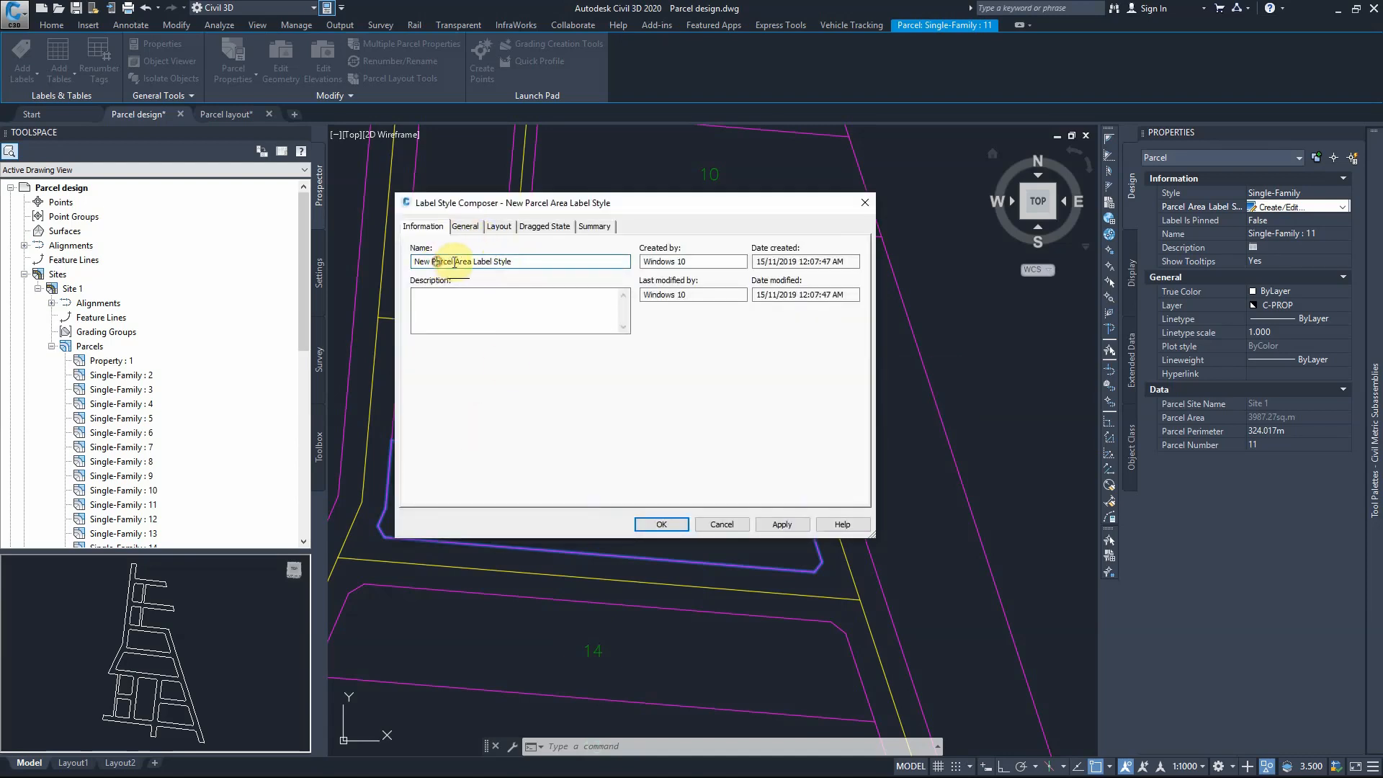
pyautogui.moveTo(526, 261); pyautogui.dragTo(414, 261)
pyautogui.write('Area & Number')
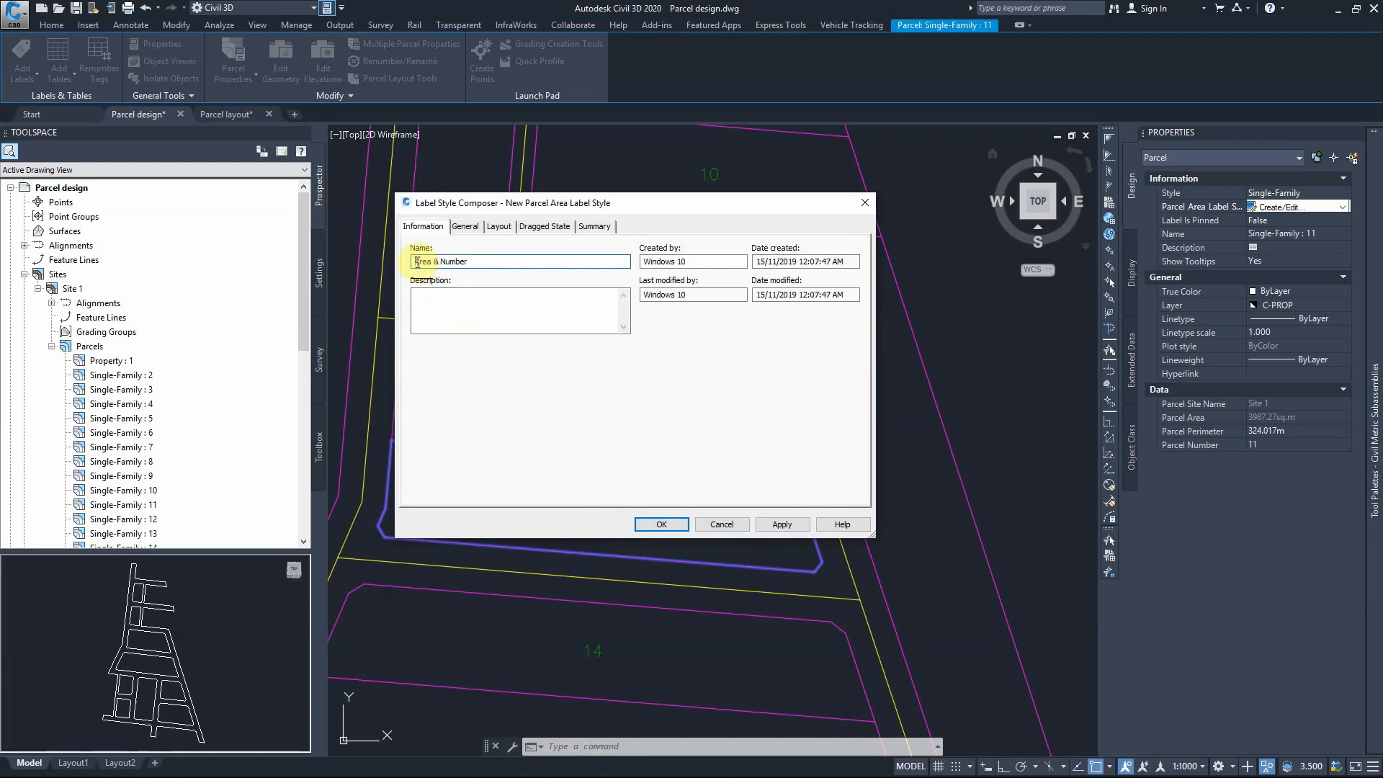
pyautogui.write('Parcel')
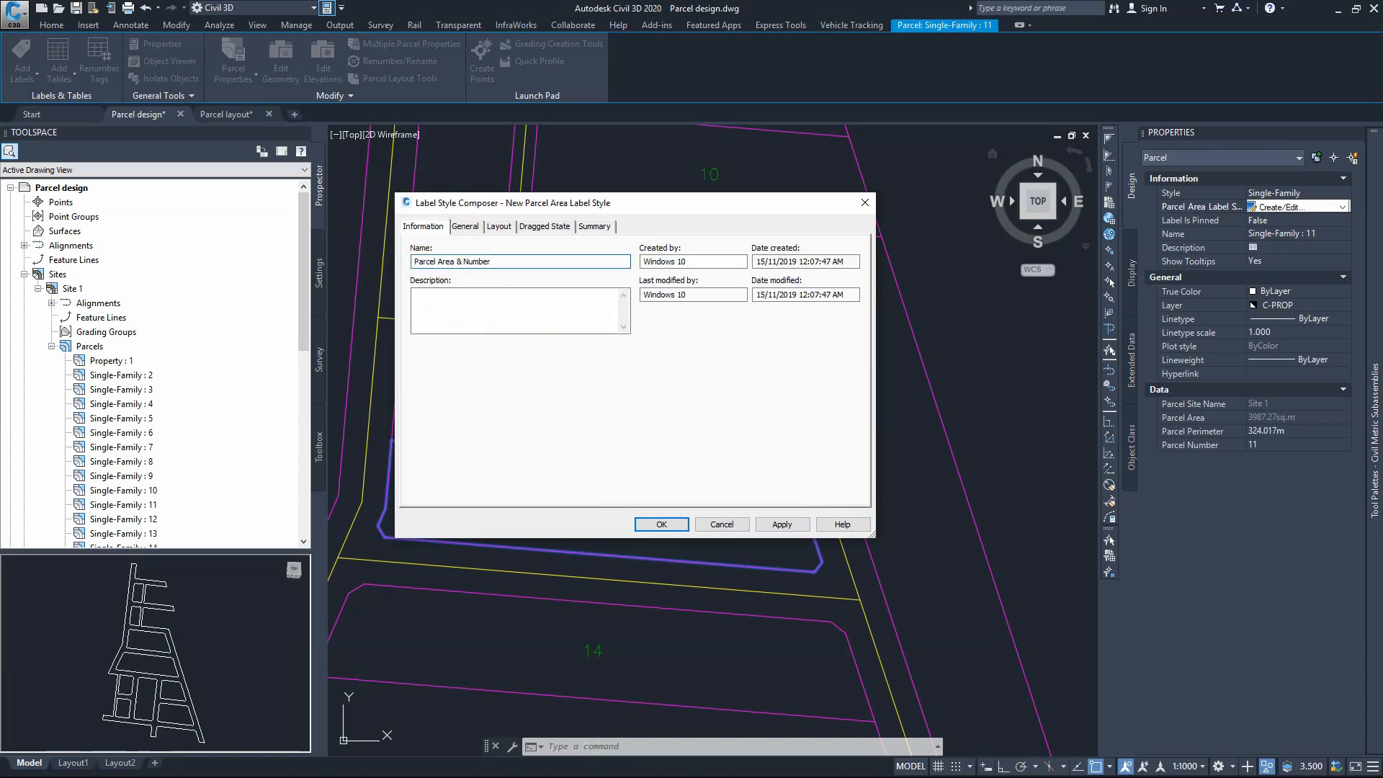
pyautogui.click(457, 262)
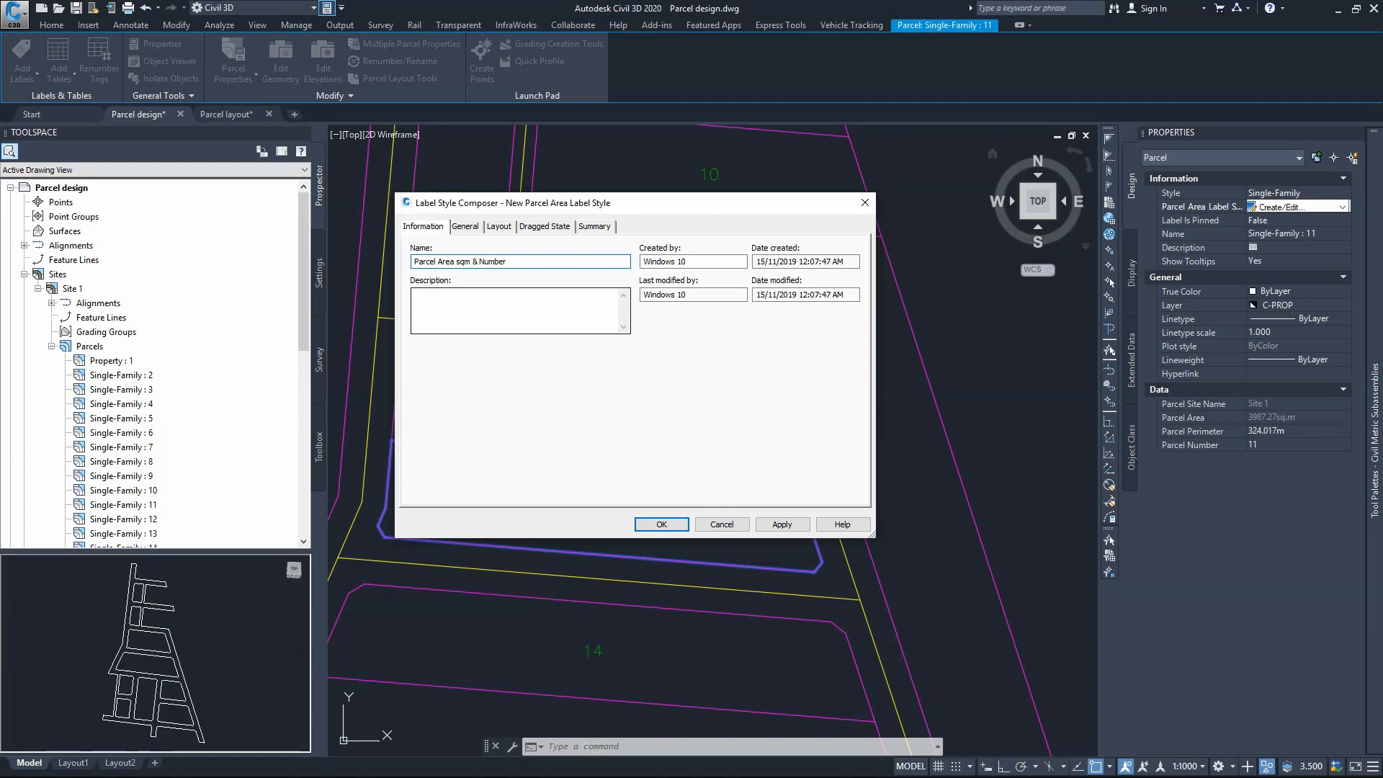
# Step: Add a new text component to the layout of the Parcel Area sqm & Number label style
pyautogui.click(499, 226)
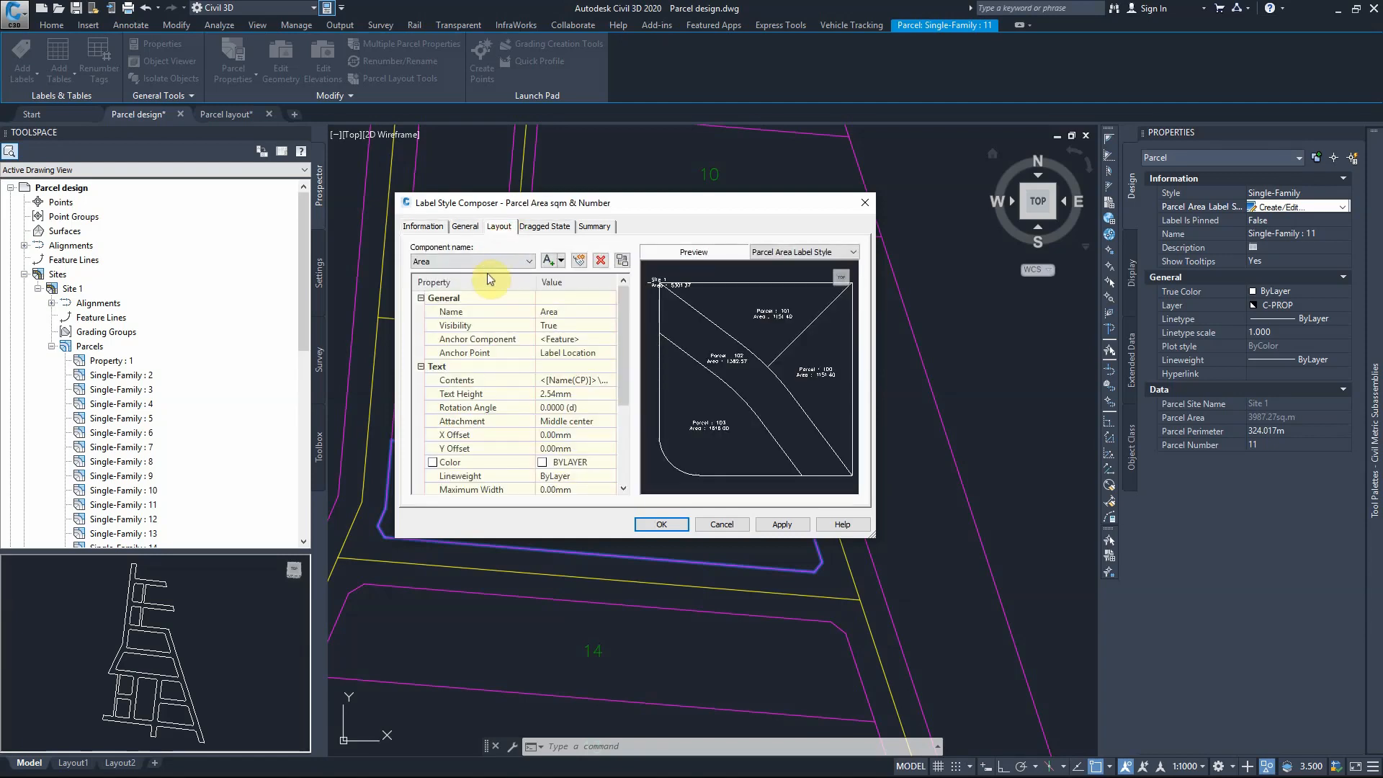
pyautogui.click(480, 263)
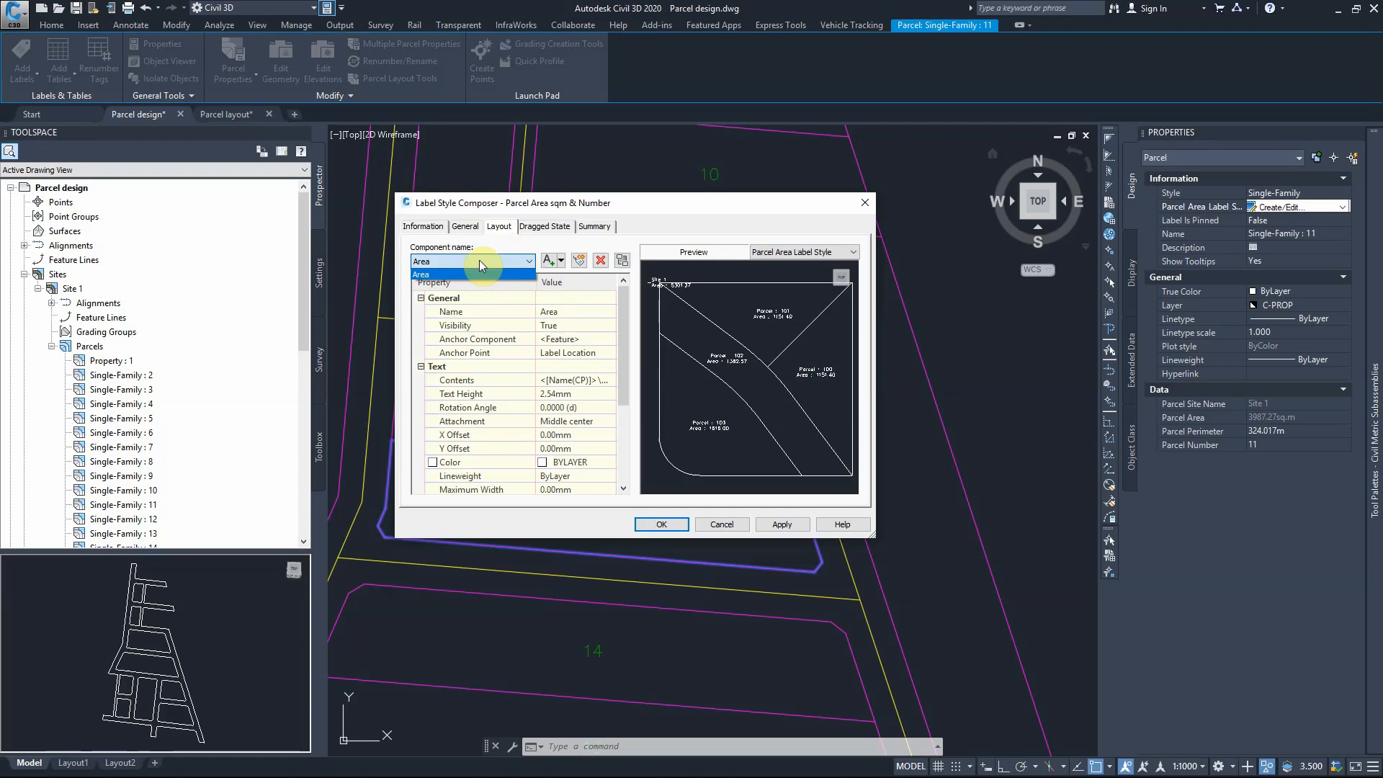
pyautogui.click(478, 260)
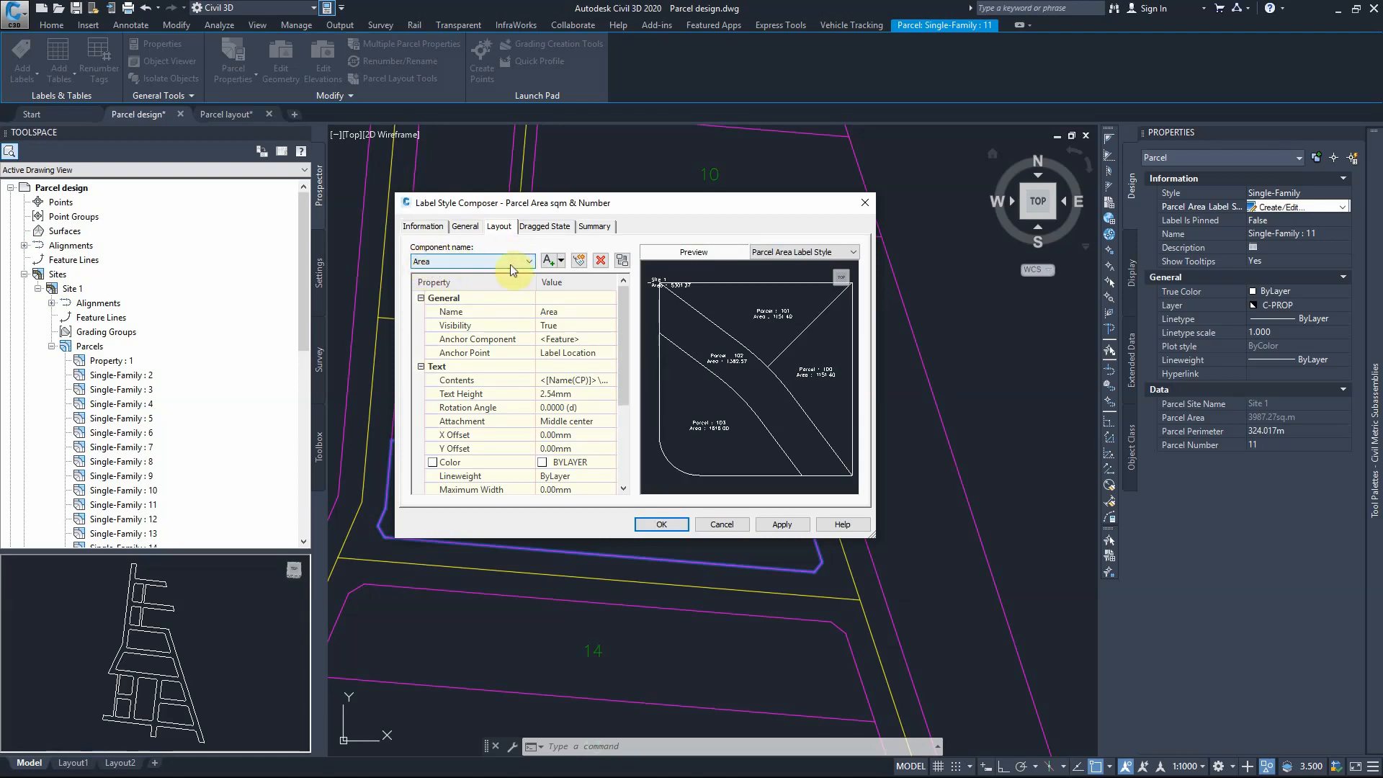
pyautogui.click(550, 263)
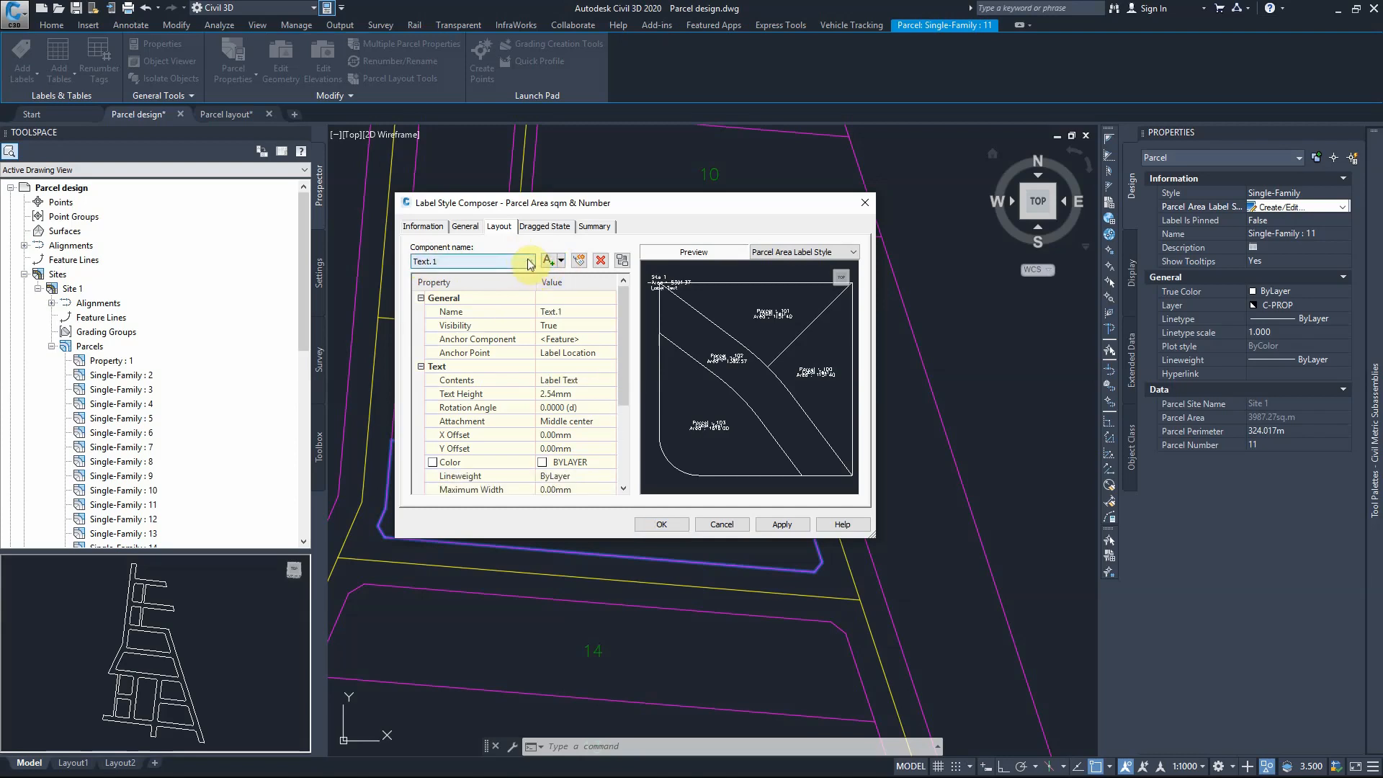
# Step: Name the new text component "Prcel Number" and set its text height to 3.50 mm
pyautogui.click(531, 262)
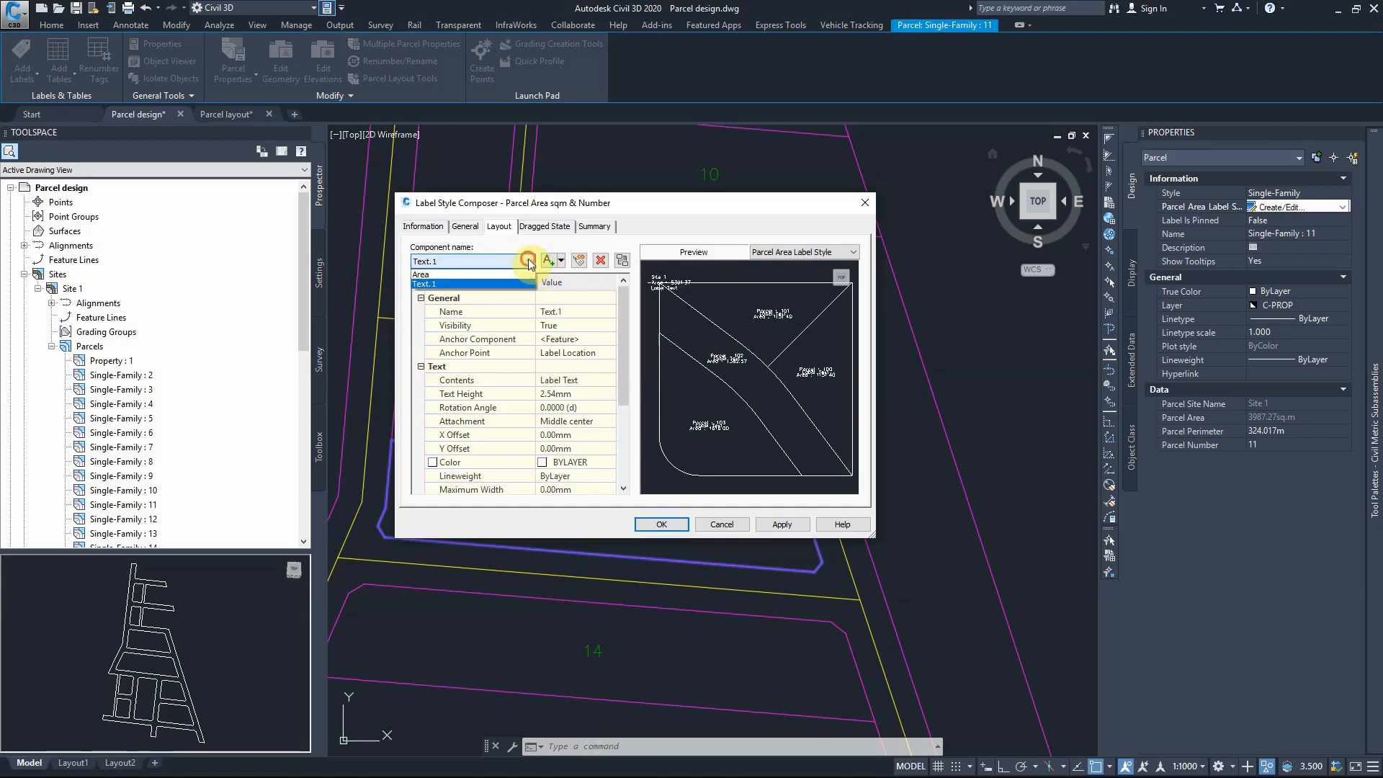
pyautogui.click(456, 284)
pyautogui.click(555, 310)
pyautogui.doubleClick(577, 312)
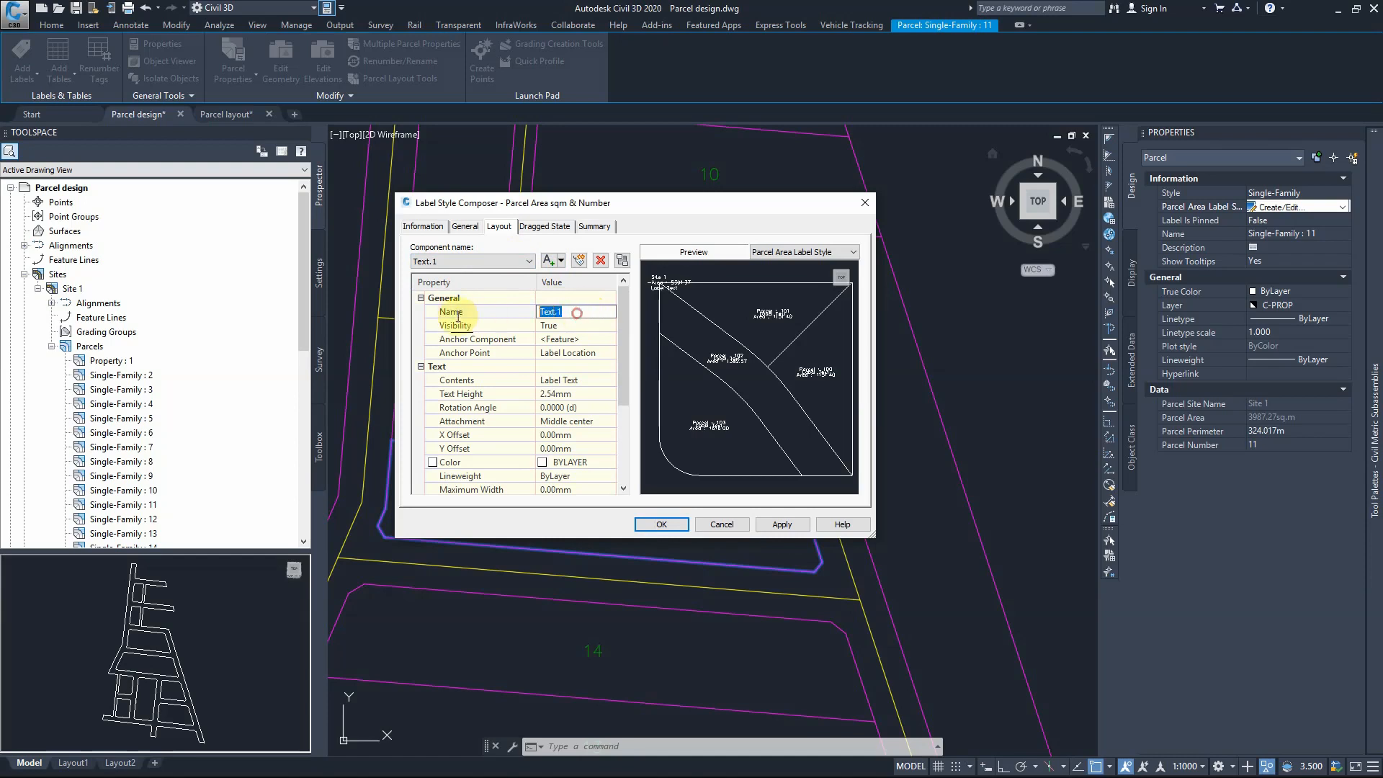
pyautogui.write('Prcel Number')
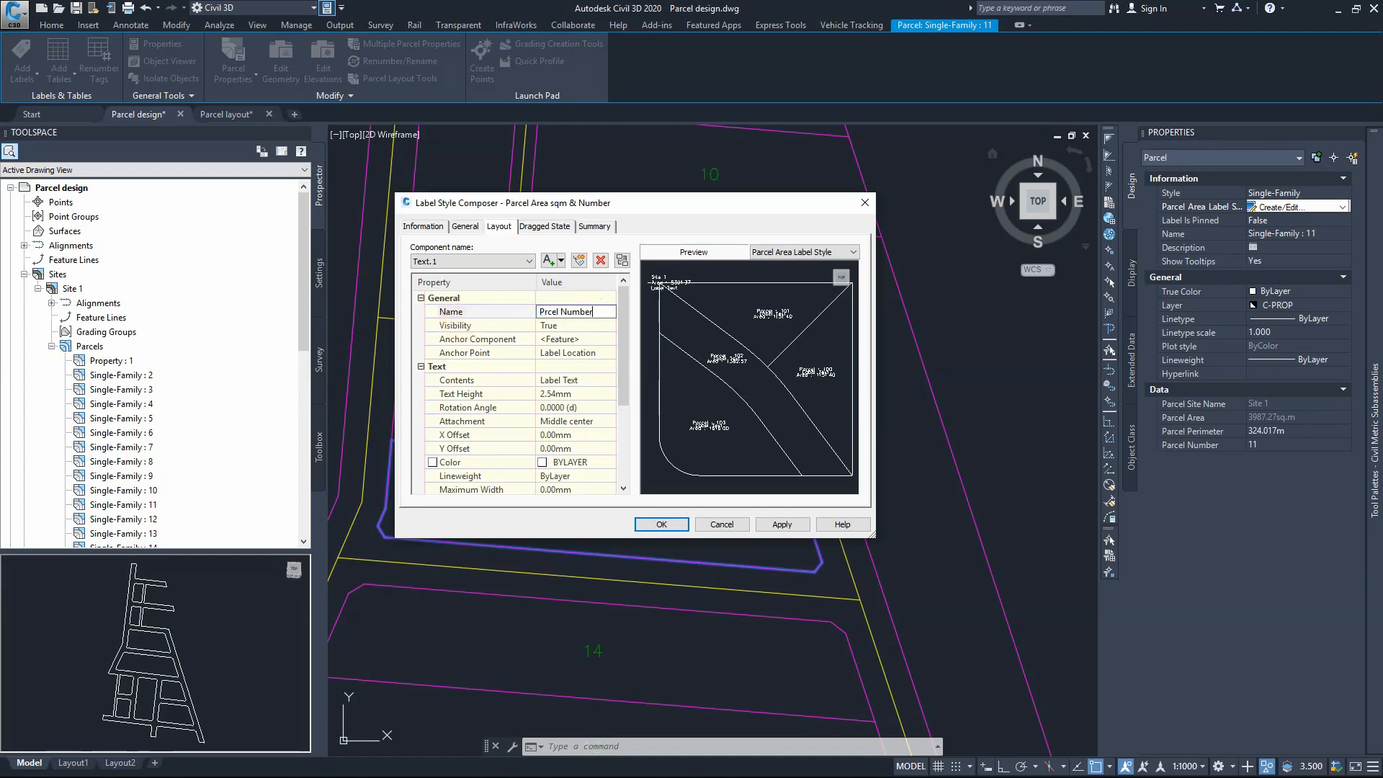
pyautogui.click(558, 325)
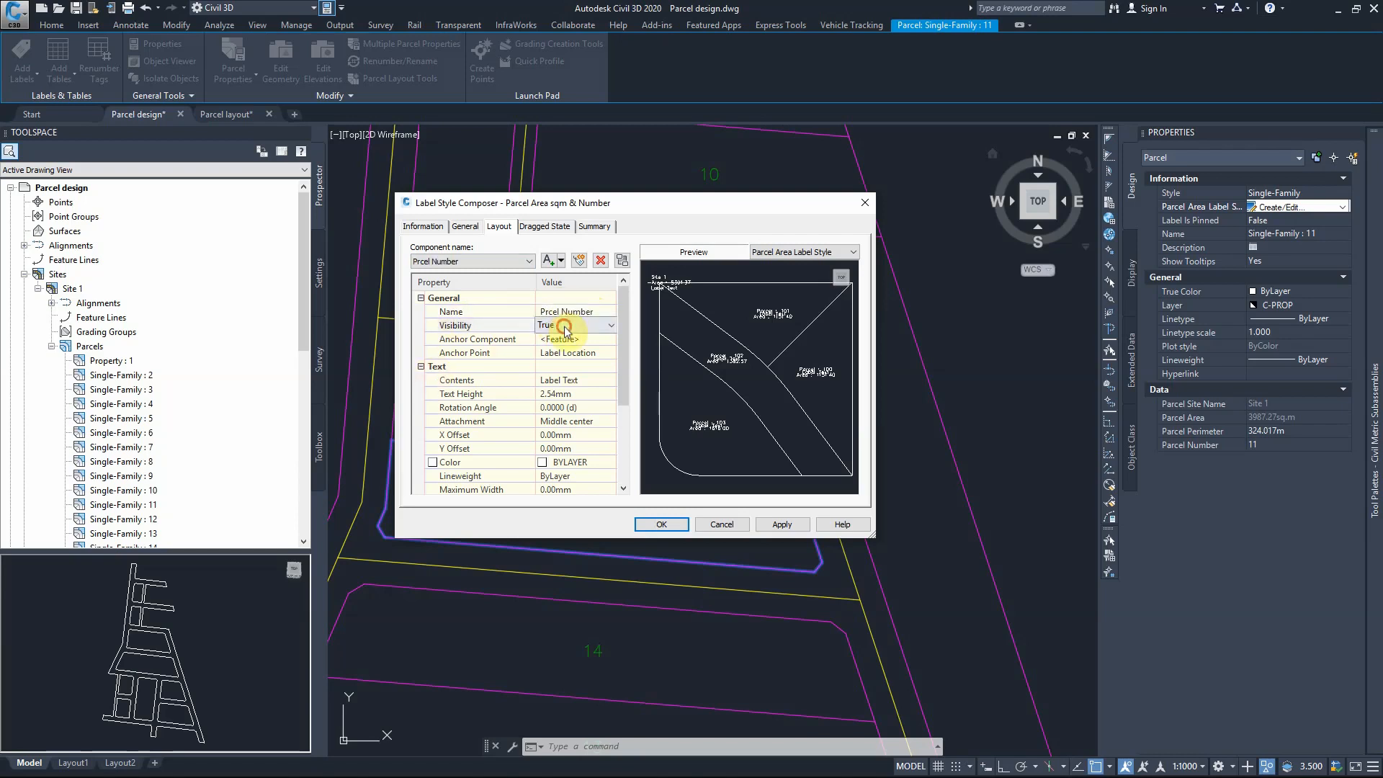
pyautogui.click(566, 395)
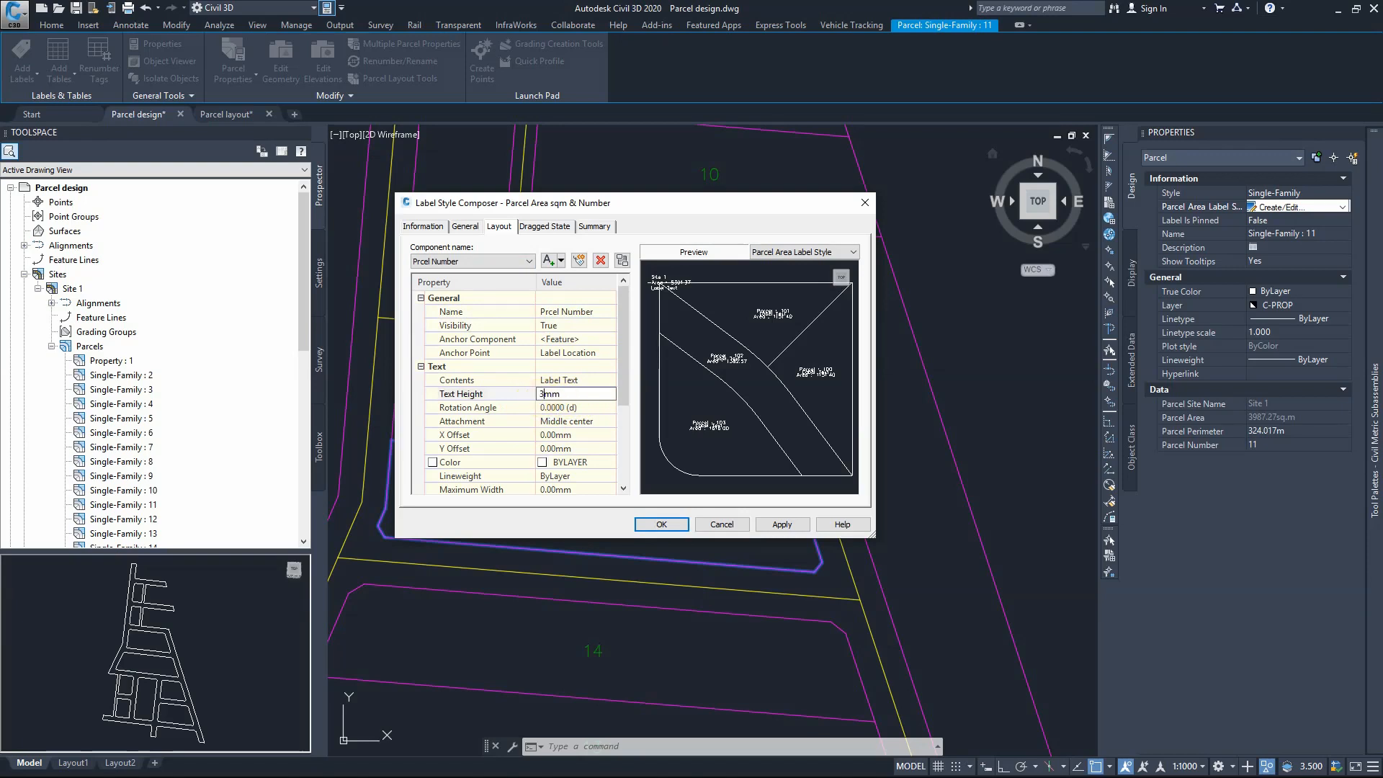
# Step: Replace the default contents of the Prcel Number component with the Parcel Number property
pyautogui.click(560, 380)
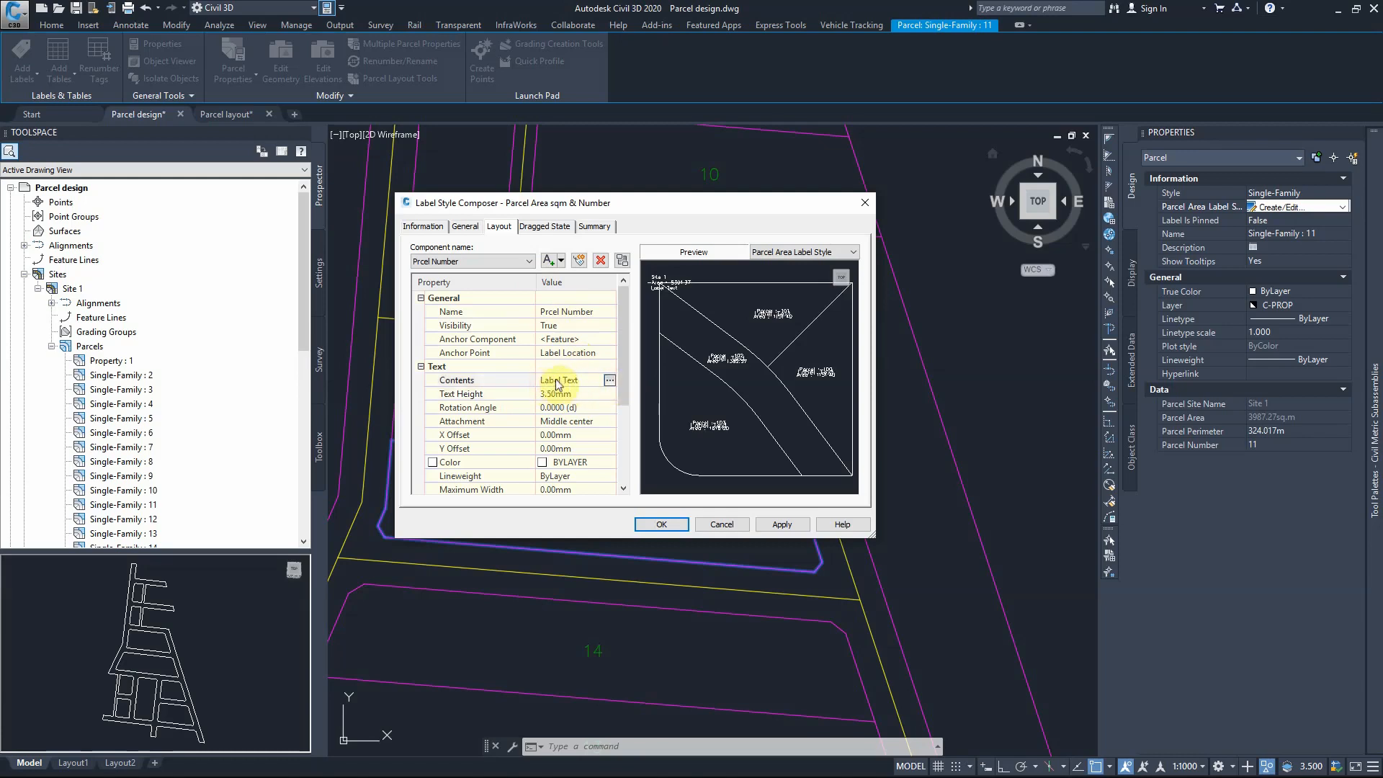
pyautogui.click(609, 380)
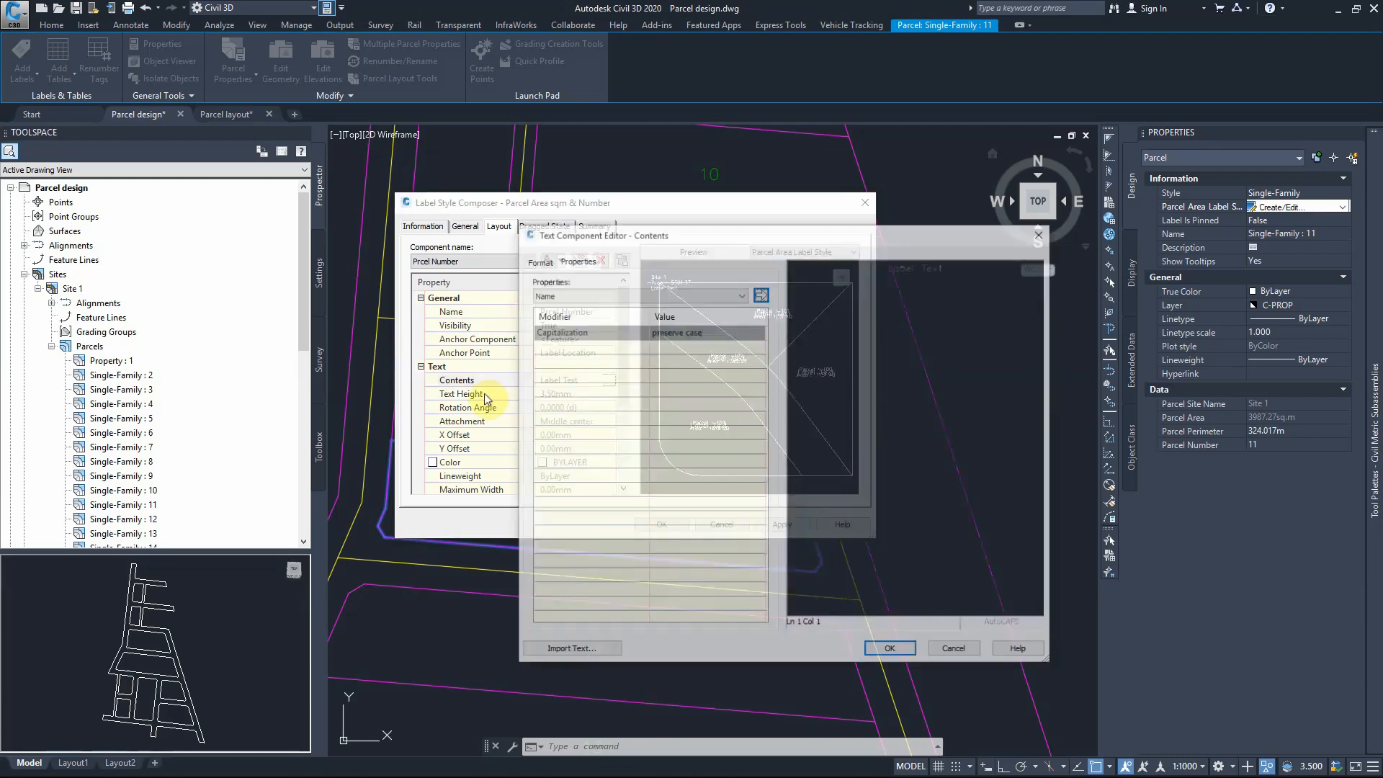
pyautogui.click(563, 295)
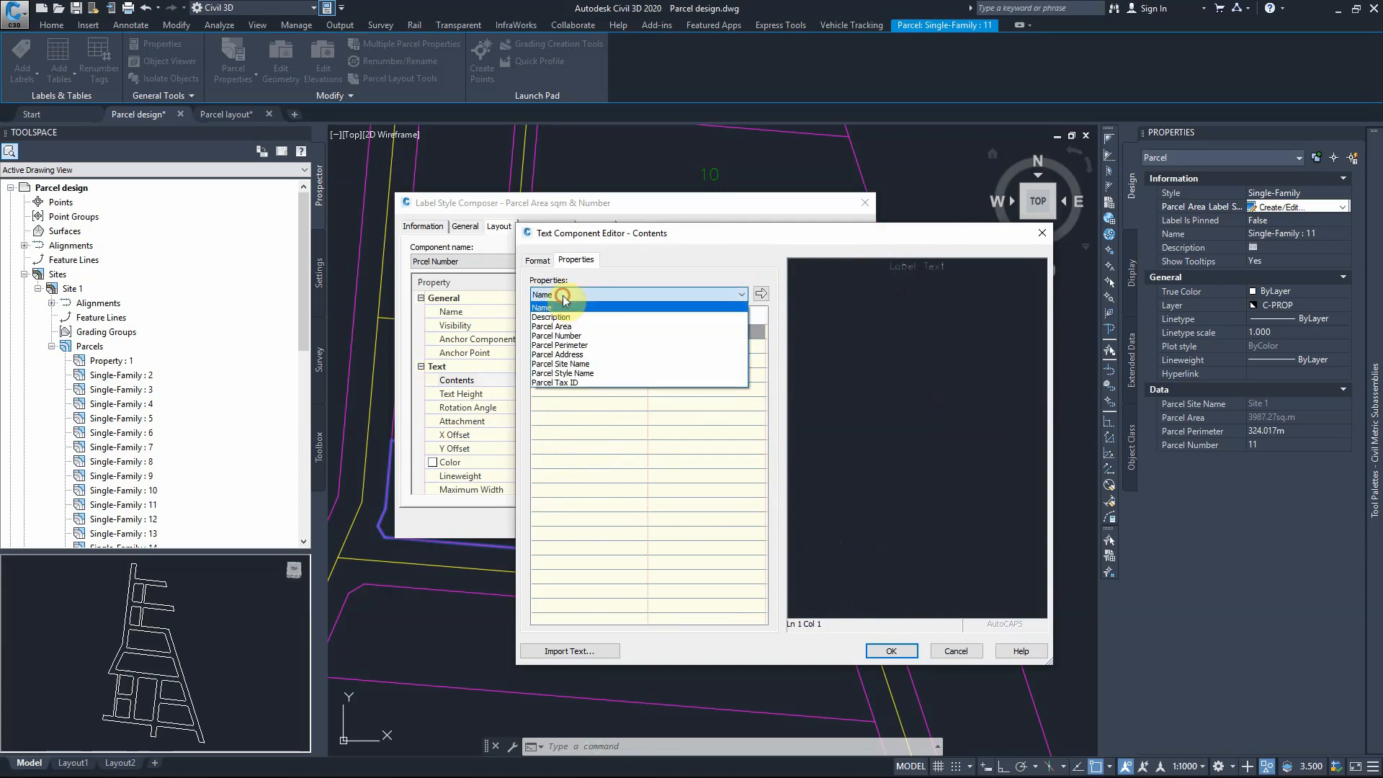
pyautogui.click(556, 335)
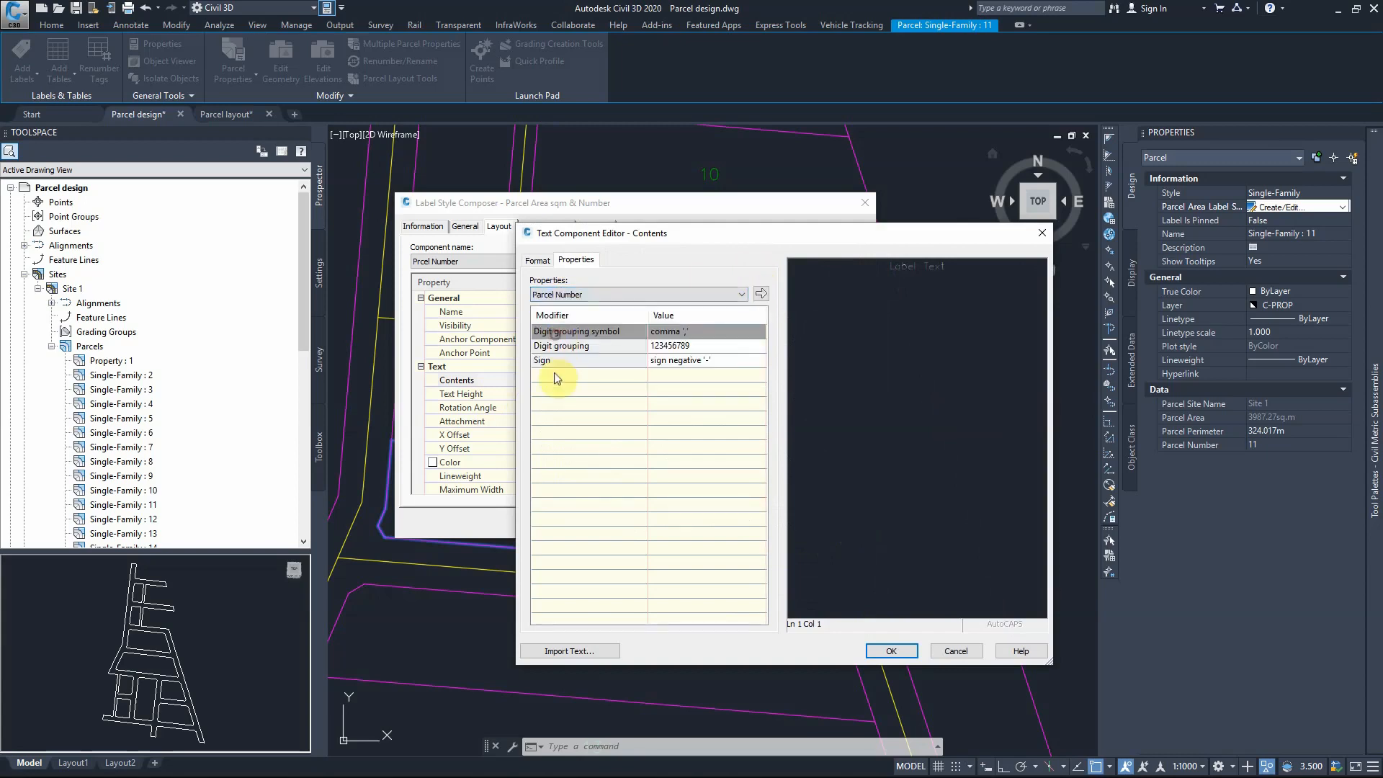
pyautogui.click(884, 272)
pyautogui.moveTo(882, 273); pyautogui.dragTo(979, 271)
pyautogui.press('Delete')
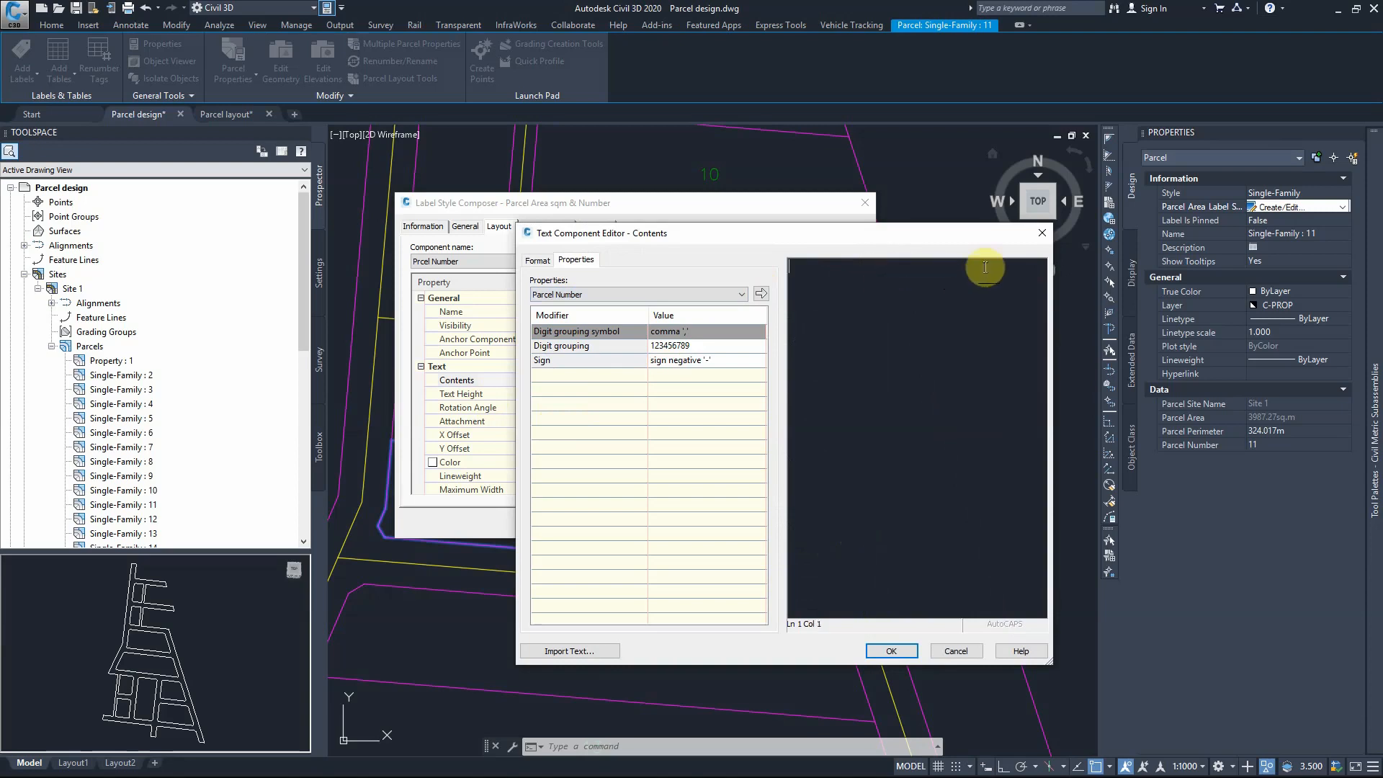
pyautogui.click(616, 294)
pyautogui.click(564, 336)
pyautogui.click(761, 293)
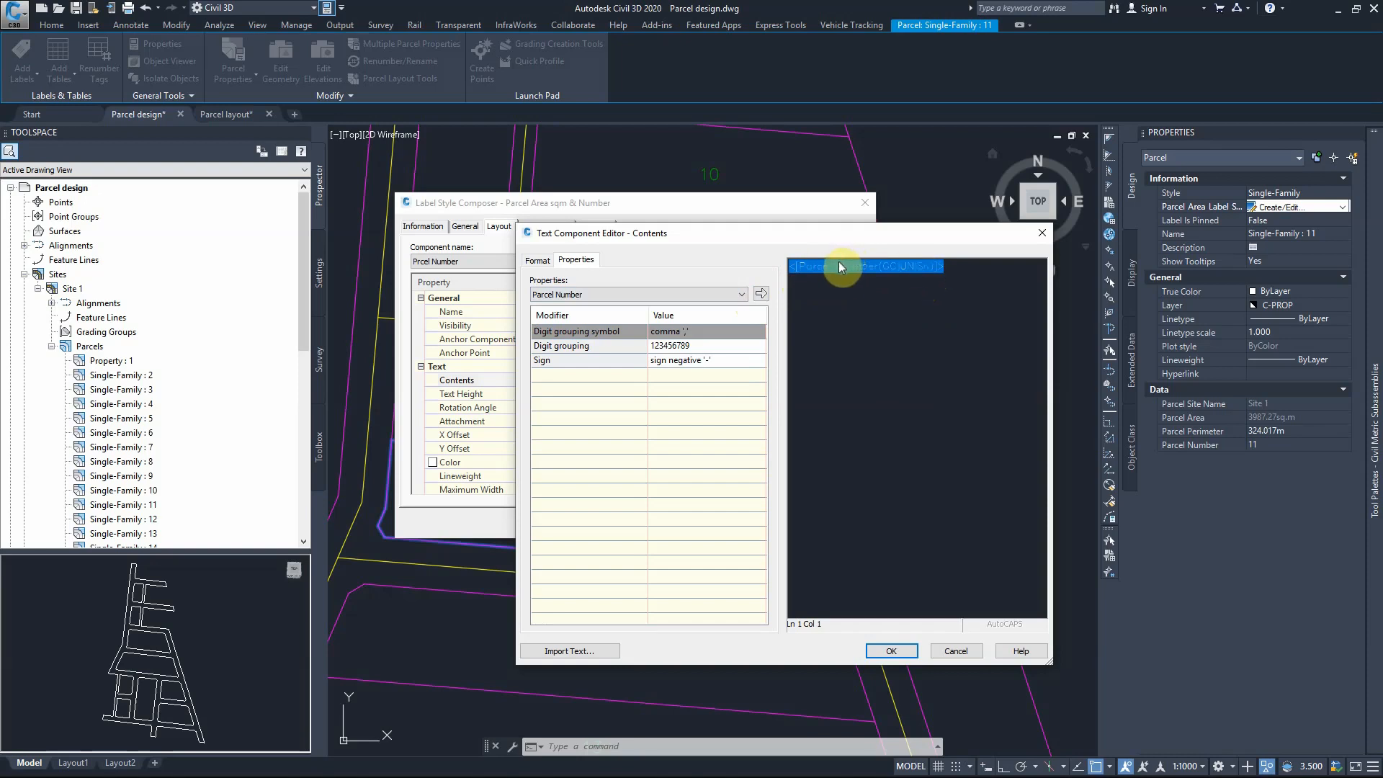
# Step: Format the Parcel Number property text of the Prcel Number component in bold Arial
pyautogui.click(537, 260)
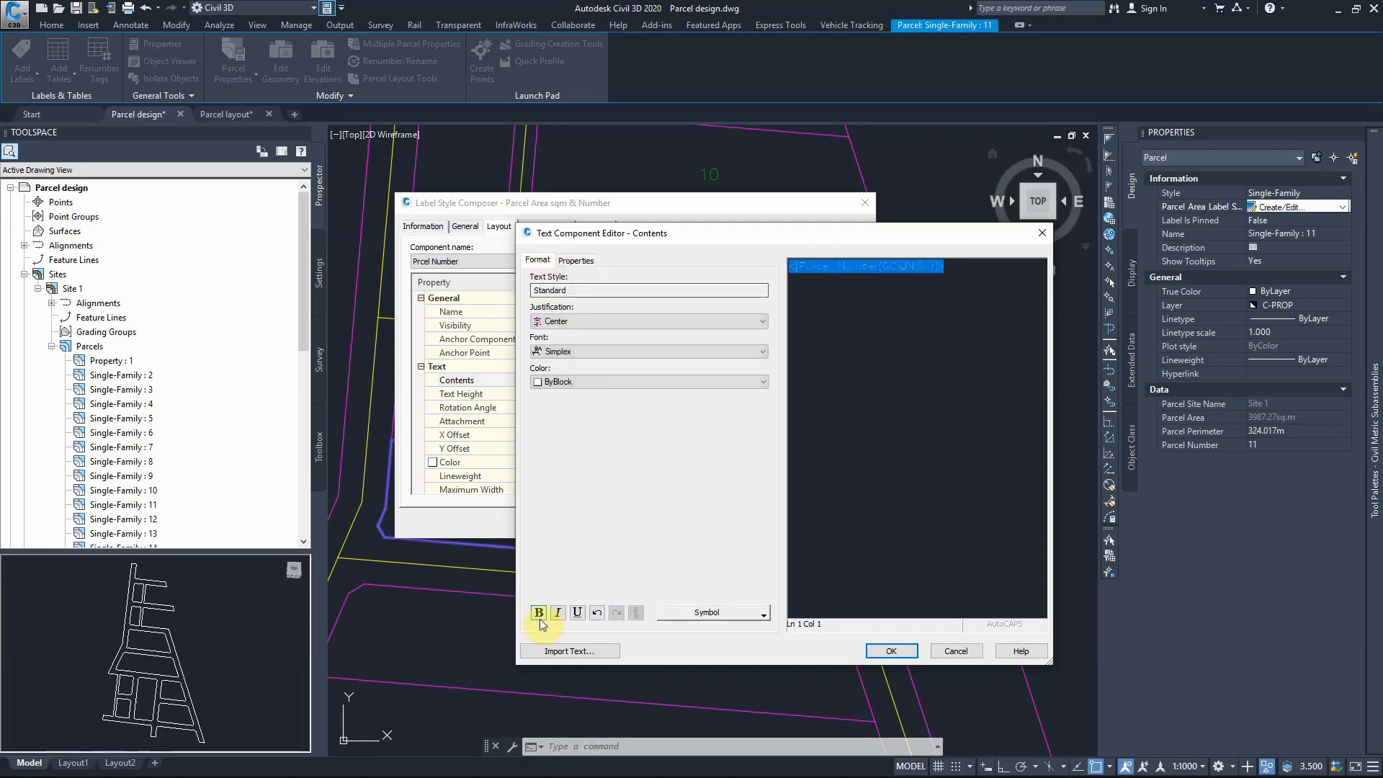
pyautogui.click(566, 352)
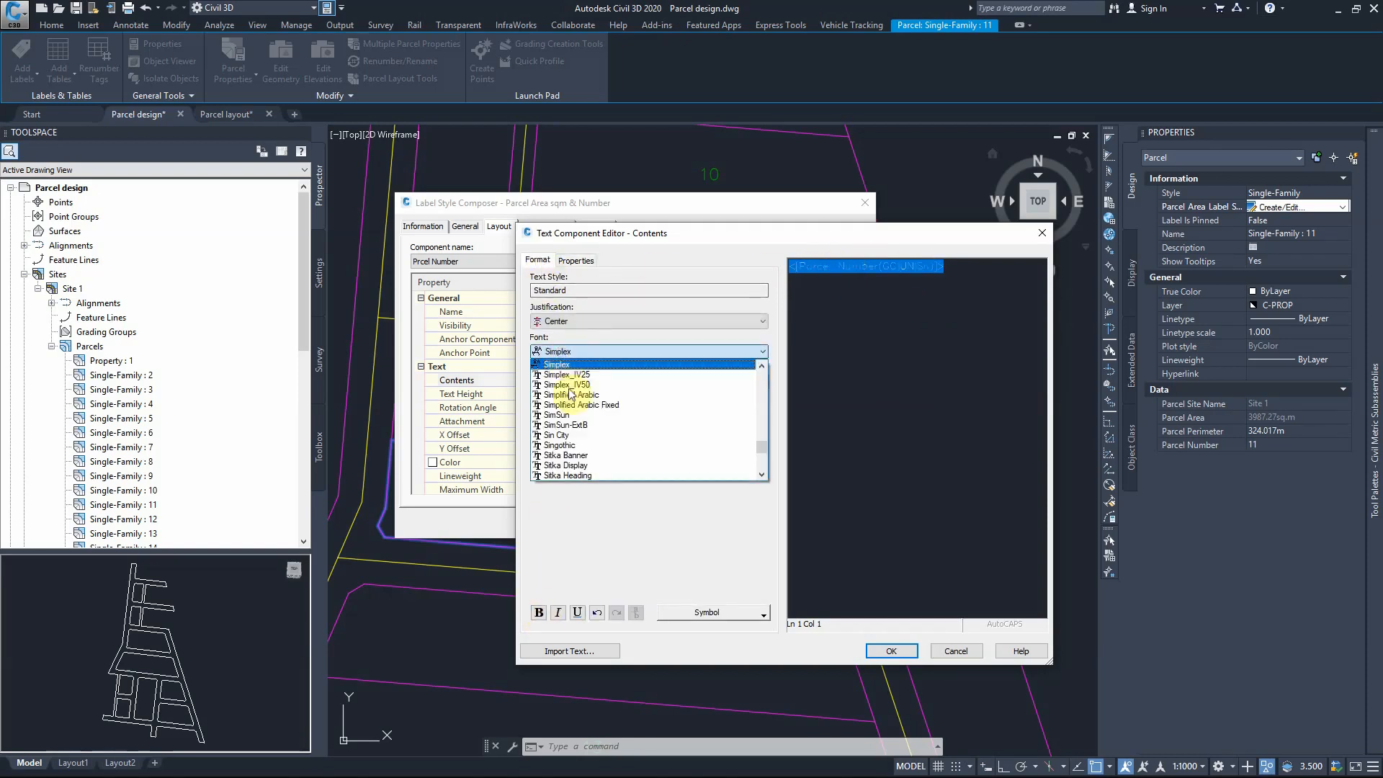
pyautogui.scroll(8, 583, 418)
pyautogui.write('arent')
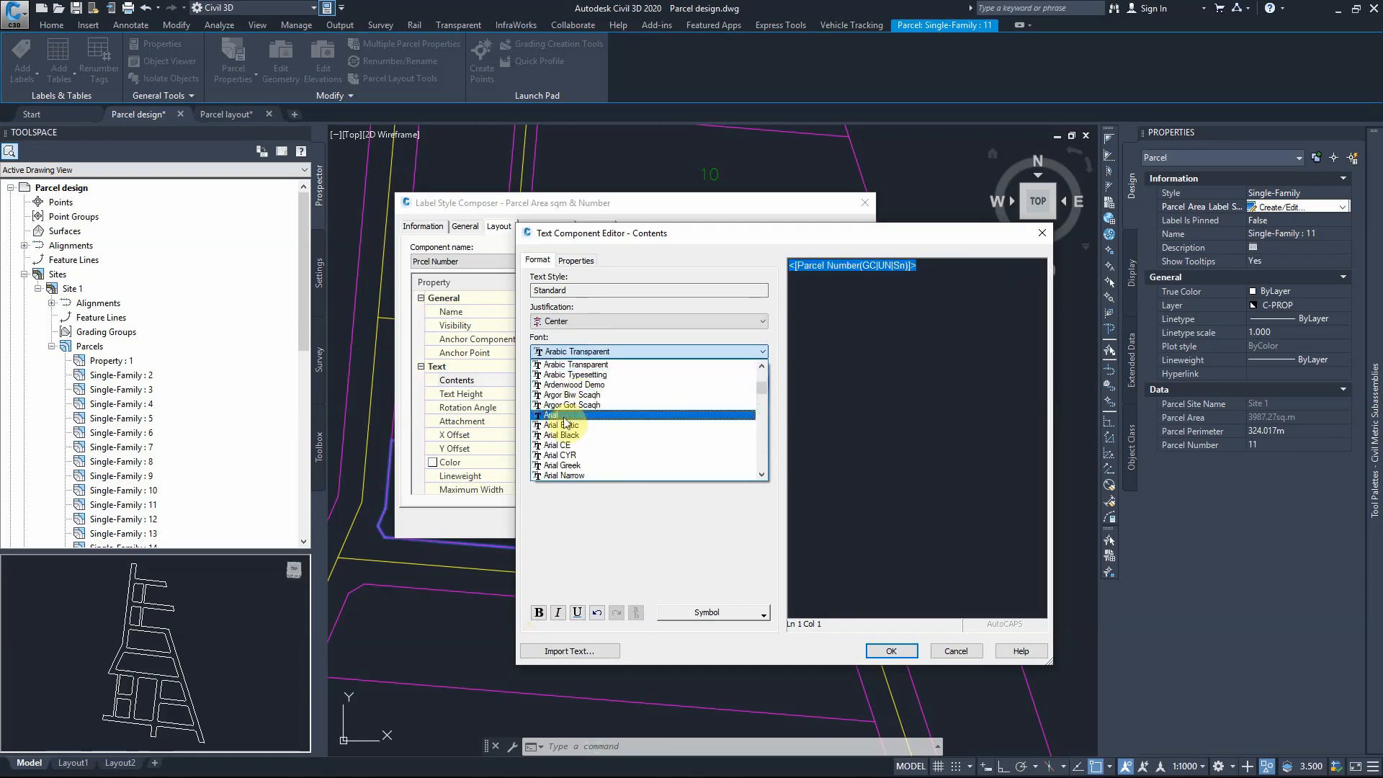
pyautogui.click(556, 415)
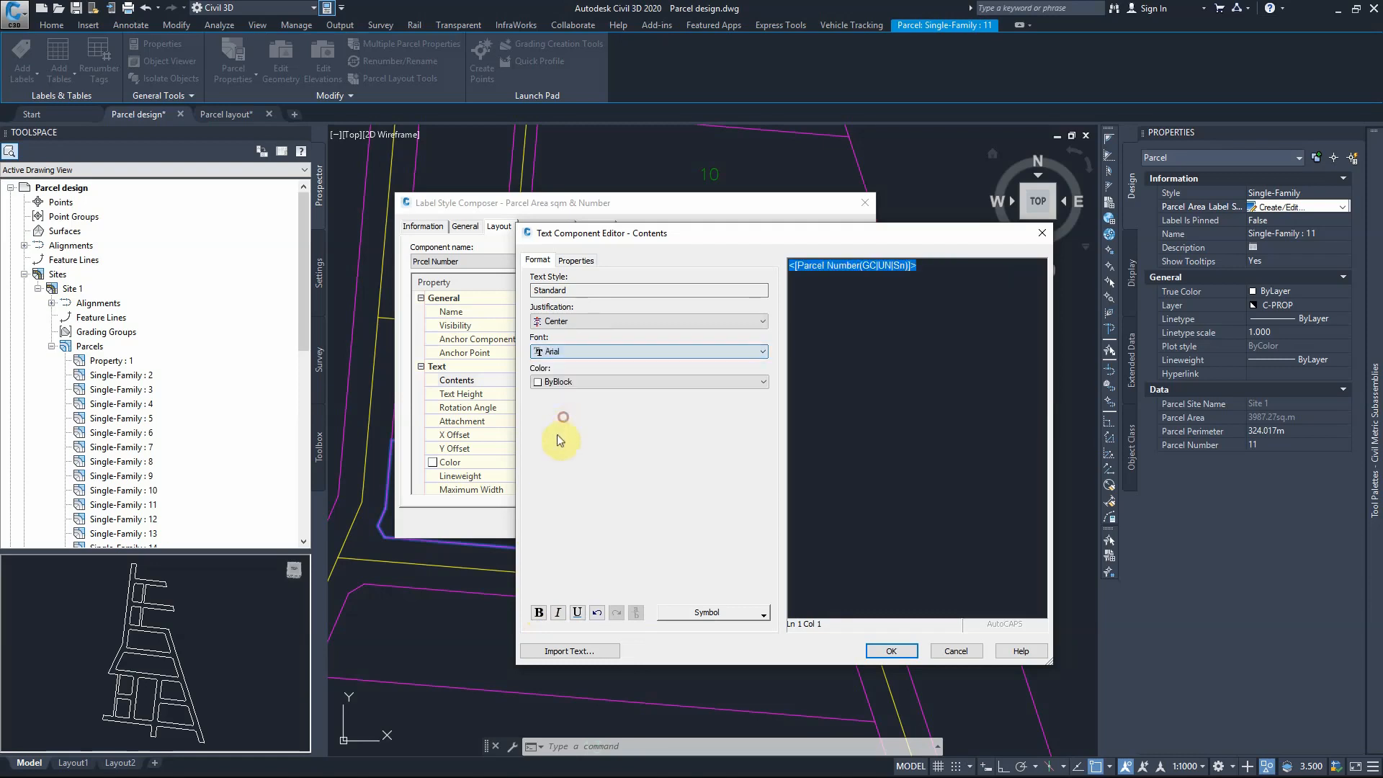
pyautogui.click(538, 613)
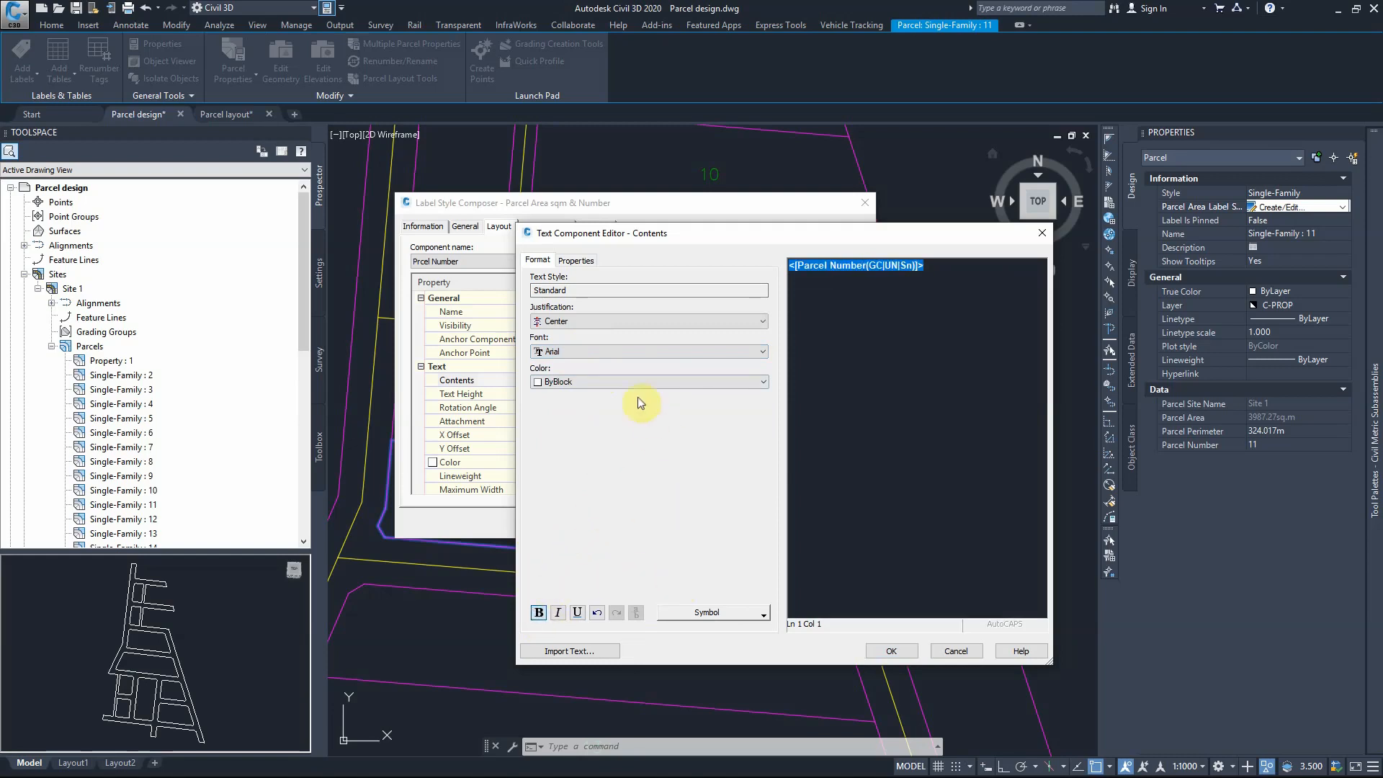
# Step: Center-justify the Prcel Number text, accept the component contents and check the label in the preview
pyautogui.click(592, 321)
pyautogui.click(580, 343)
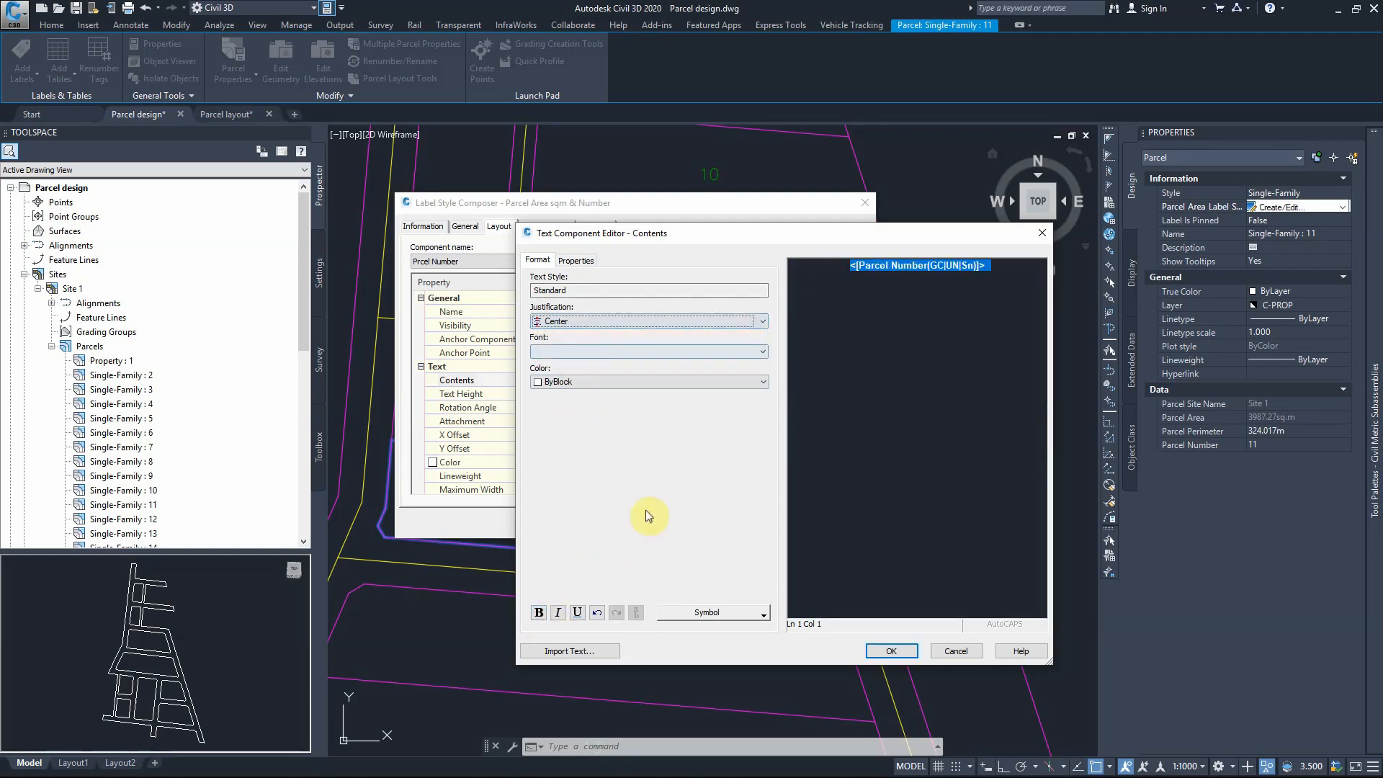
pyautogui.click(889, 651)
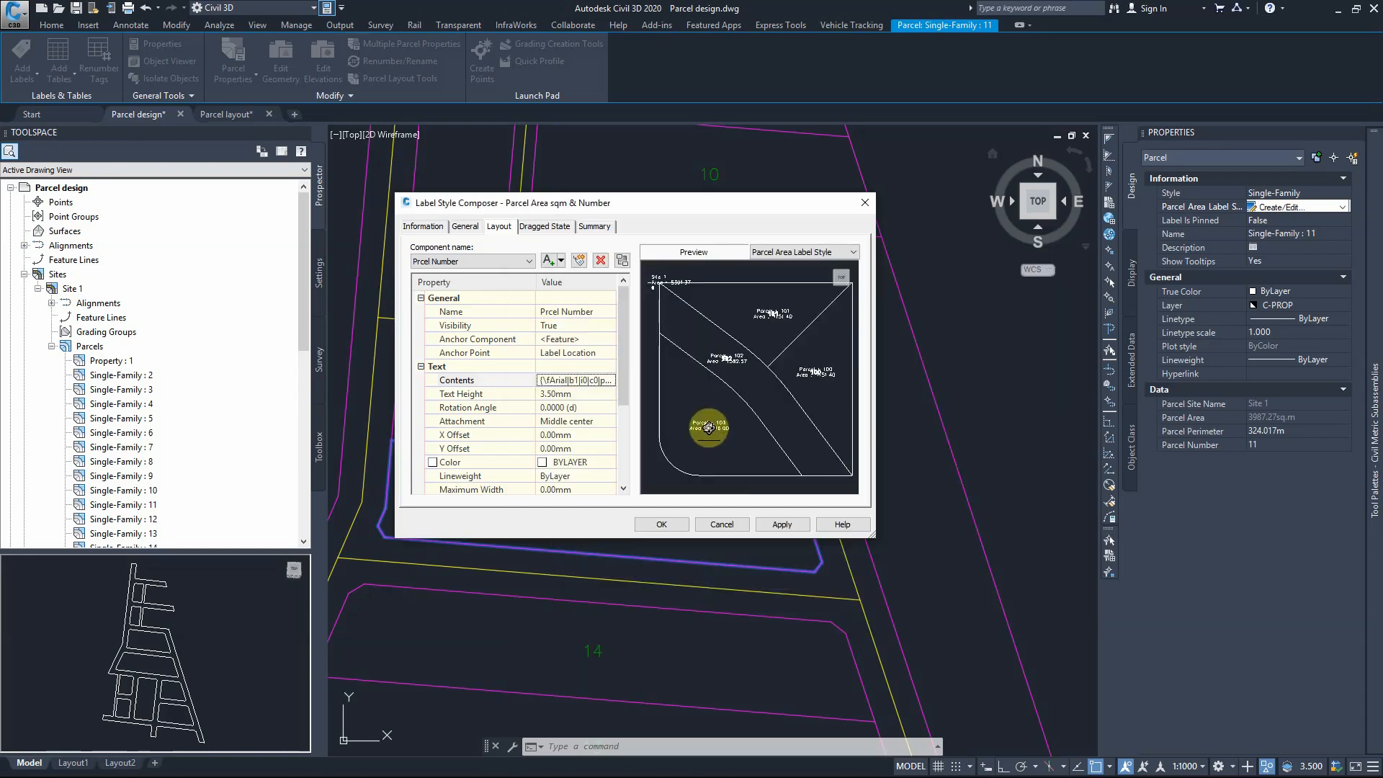
pyautogui.scroll(3, 709, 414)
pyautogui.scroll(-3, 712, 390)
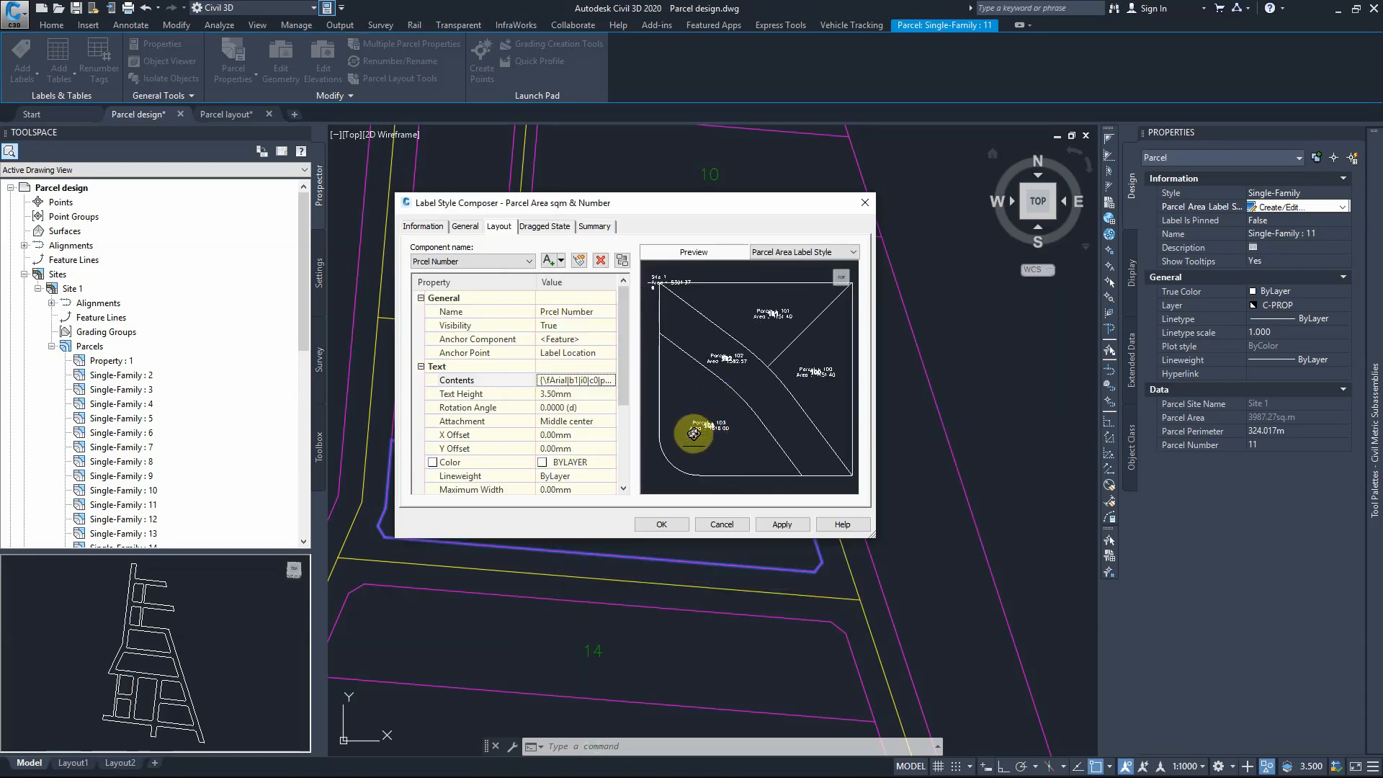
pyautogui.scroll(2, 688, 436)
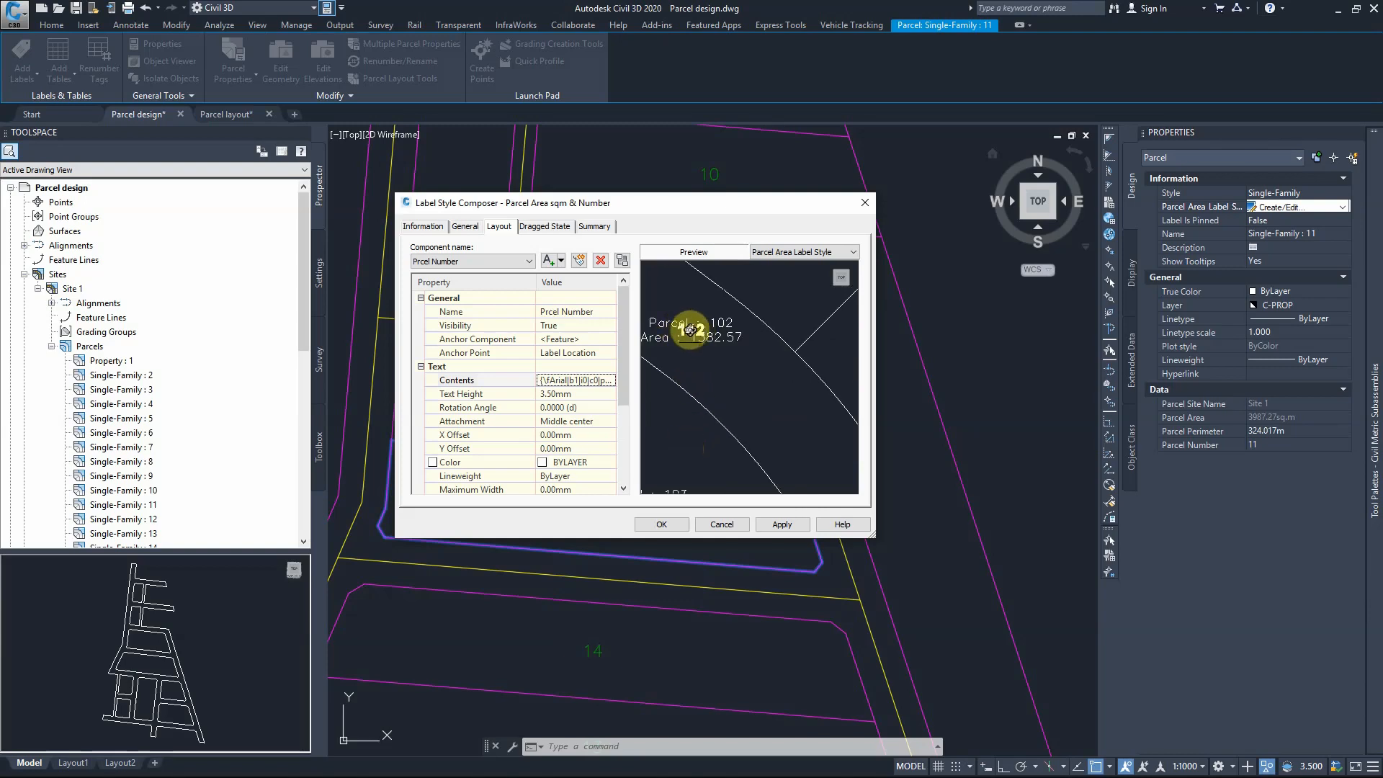
pyautogui.moveTo(713, 347)
pyautogui.mouseDown()
pyautogui.moveTo(753, 349)
pyautogui.moveTo(704, 345)
pyautogui.mouseUp()
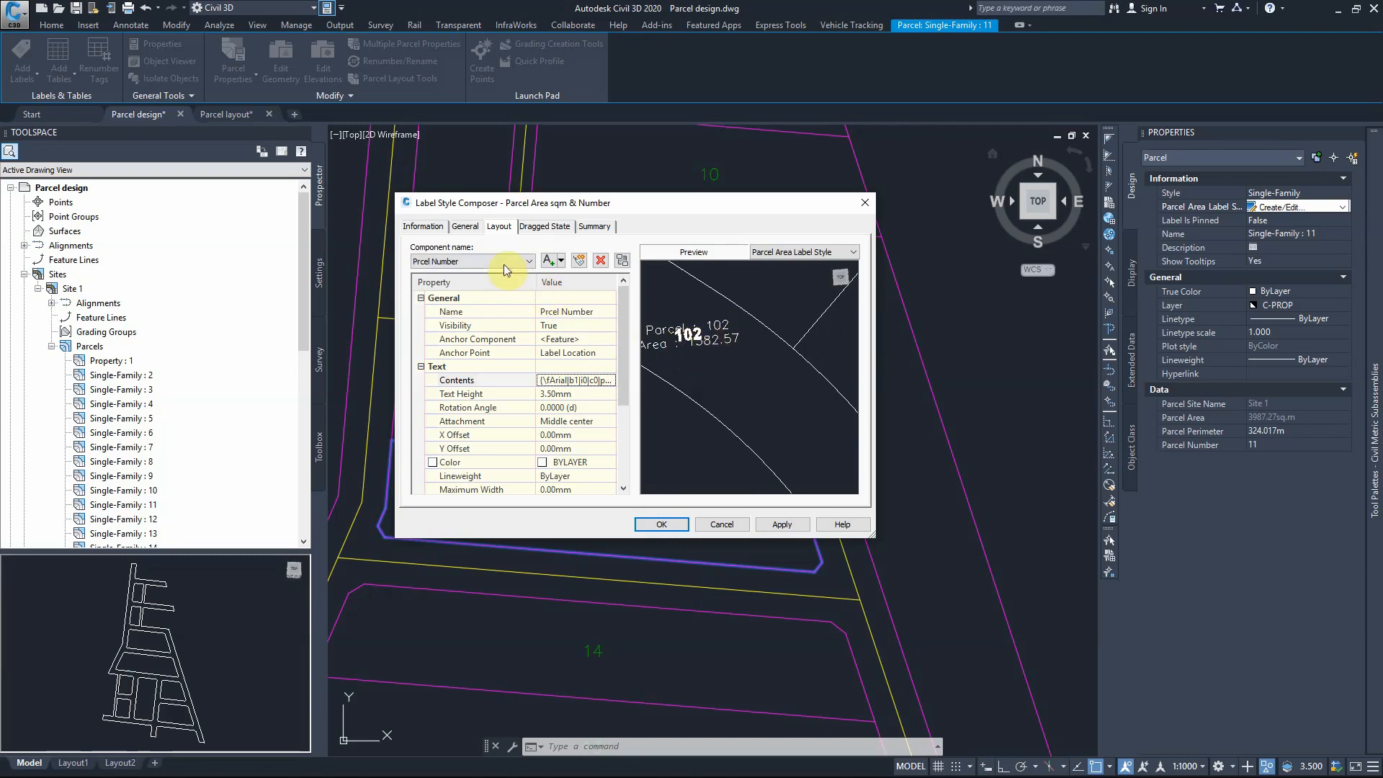
# Step: Open the contents of the Area component for editing and delete the Name property from its text
pyautogui.click(503, 263)
pyautogui.click(497, 274)
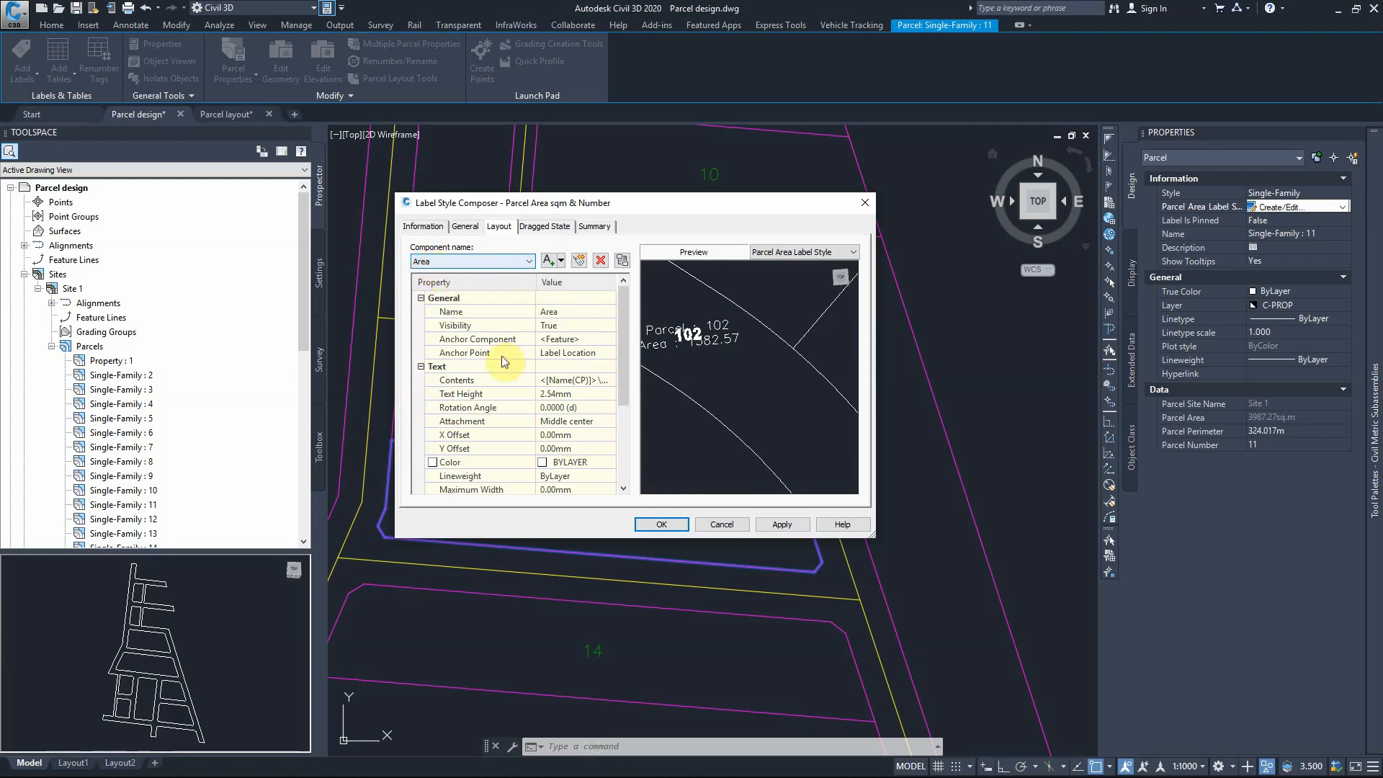
pyautogui.click(549, 311)
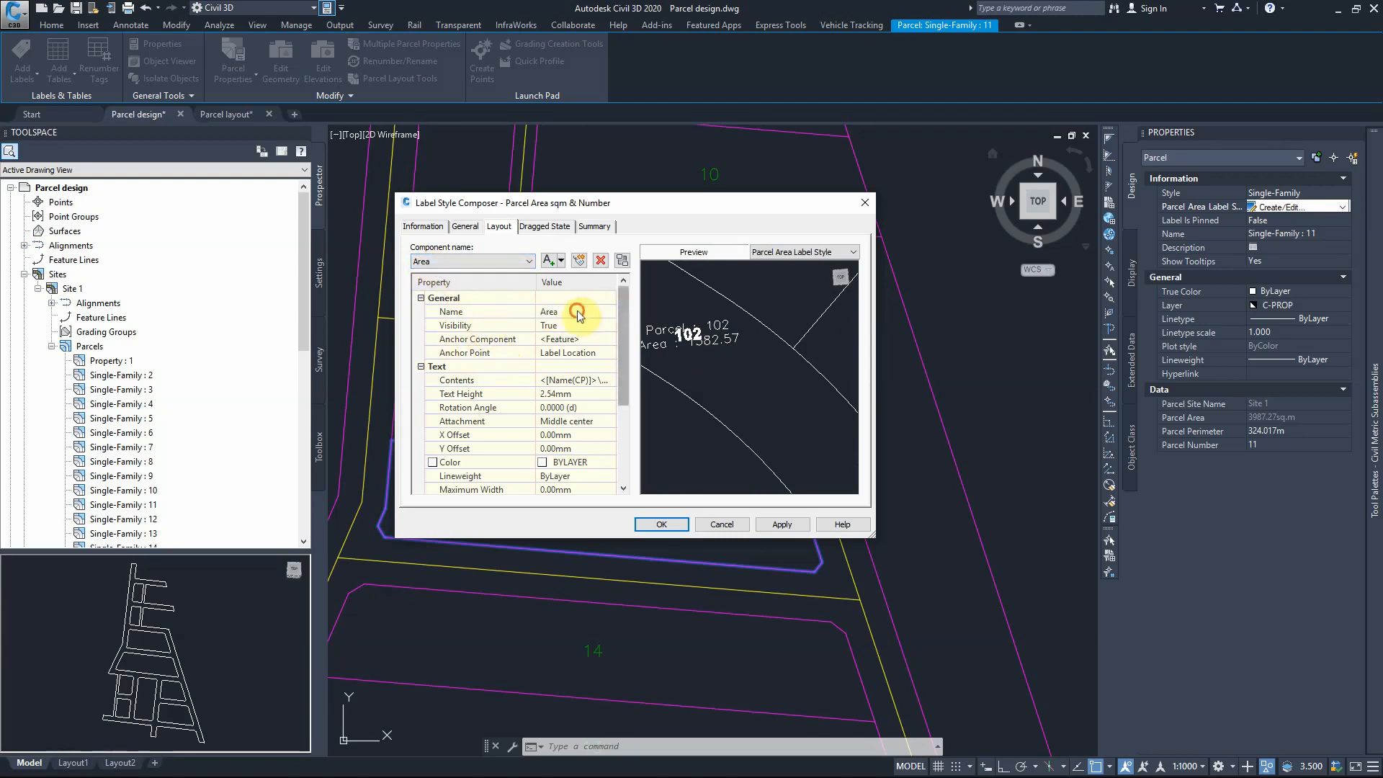
pyautogui.click(553, 381)
pyautogui.click(609, 381)
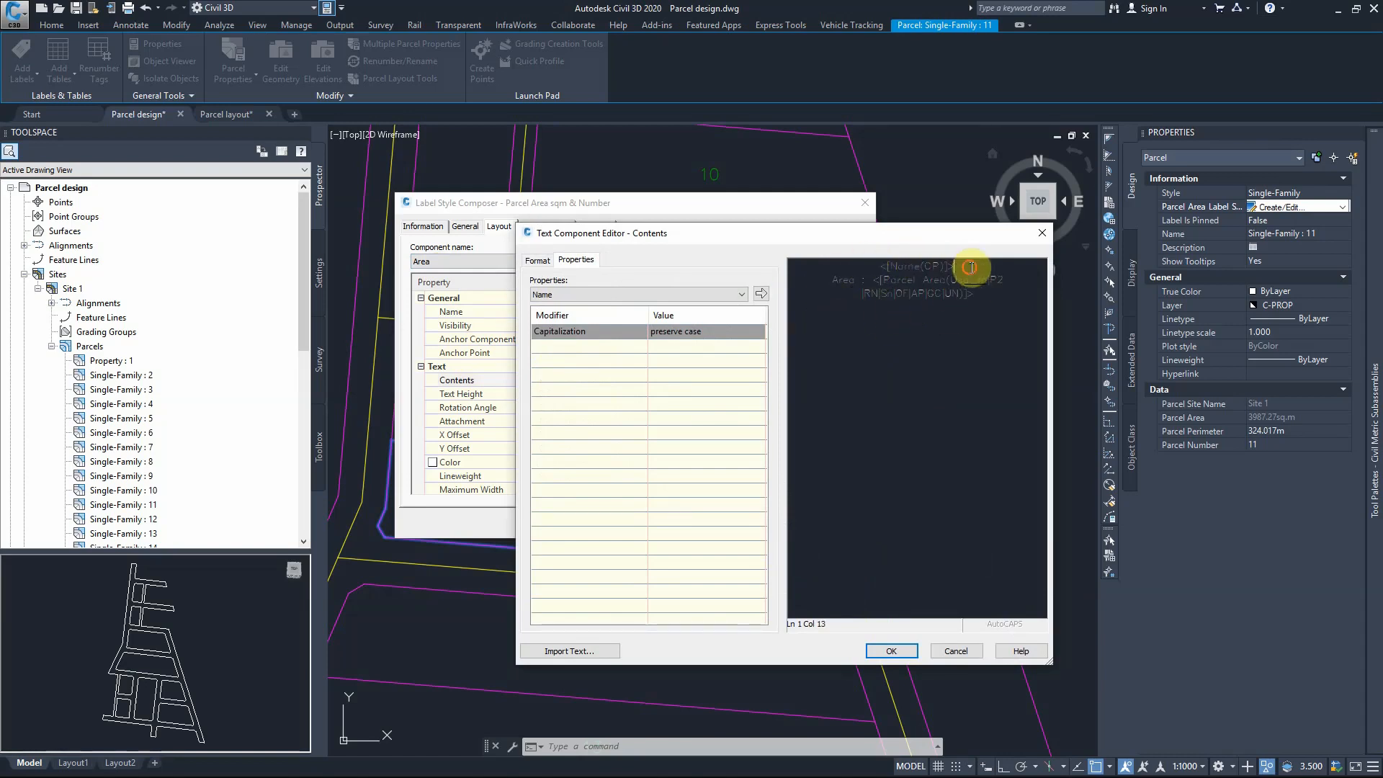
pyautogui.moveTo(966, 266); pyautogui.dragTo(836, 272)
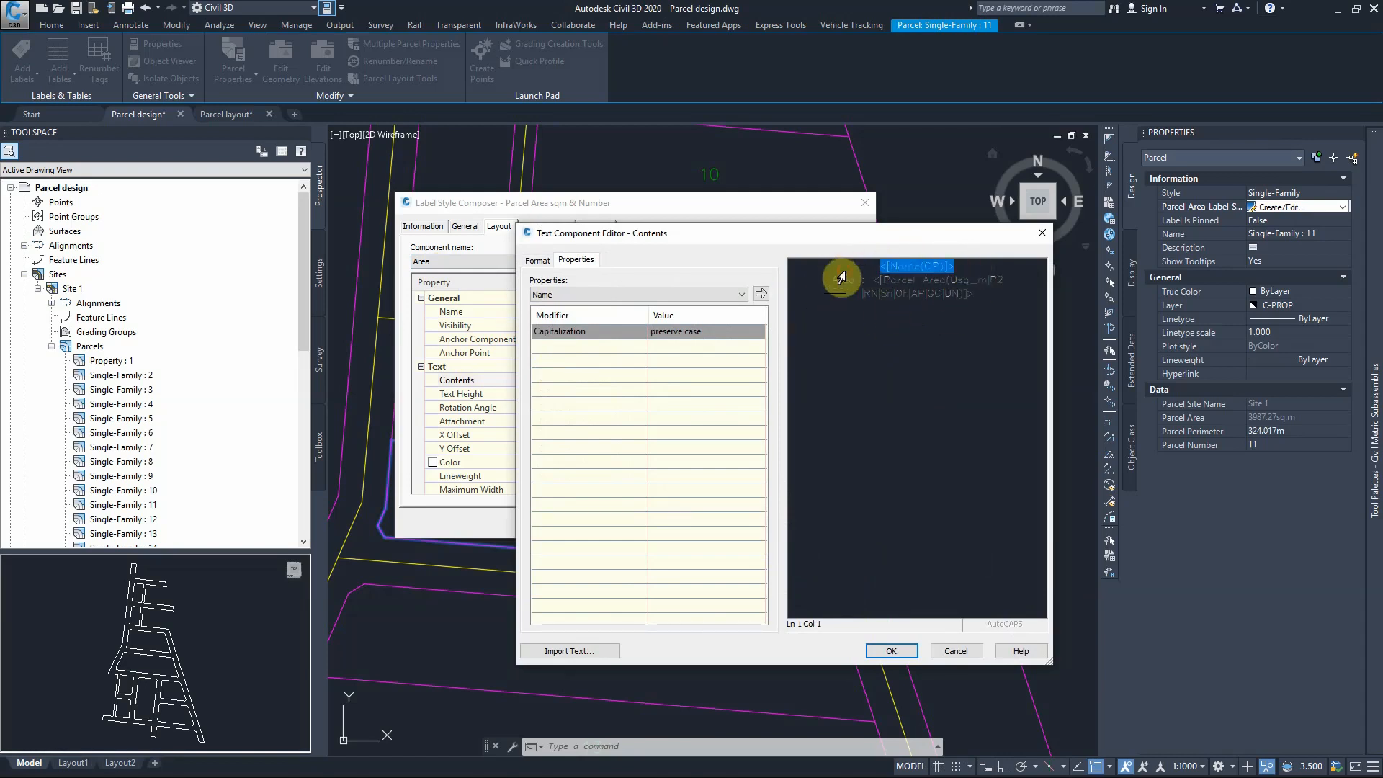
pyautogui.press('Delete')
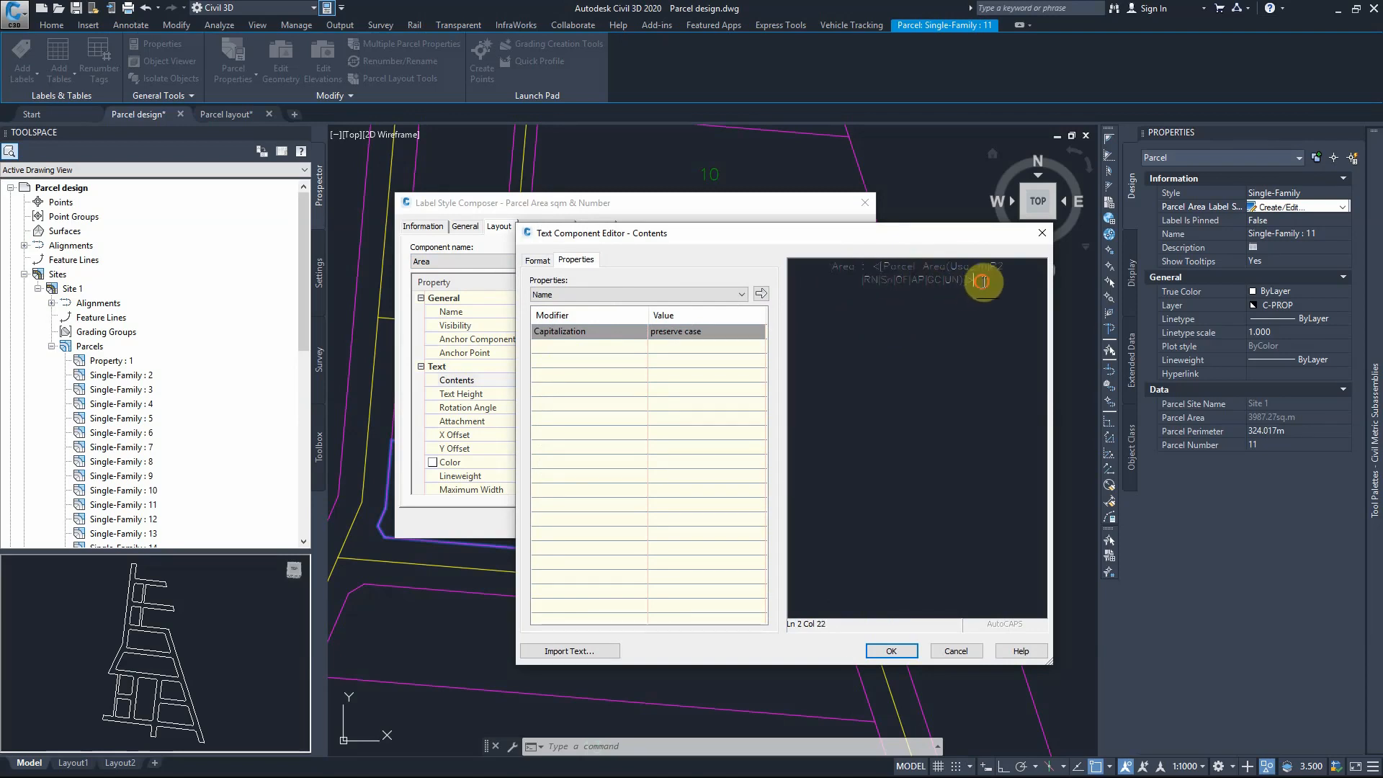
# Step: Add "m" after the Parcel Area property and open the Character Map for inserting another symbol
pyautogui.click(990, 282)
pyautogui.write('m')
pyautogui.click(540, 261)
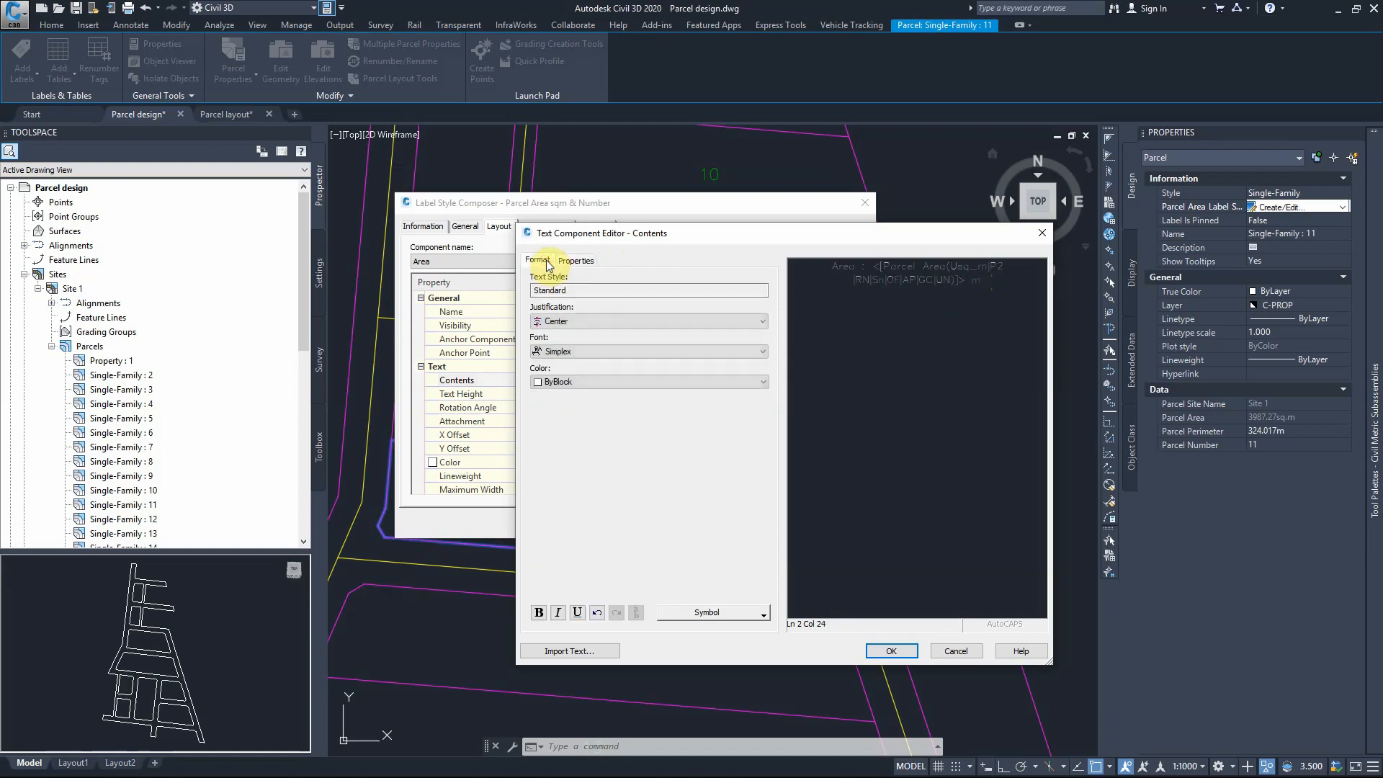
pyautogui.click(698, 612)
pyautogui.click(649, 600)
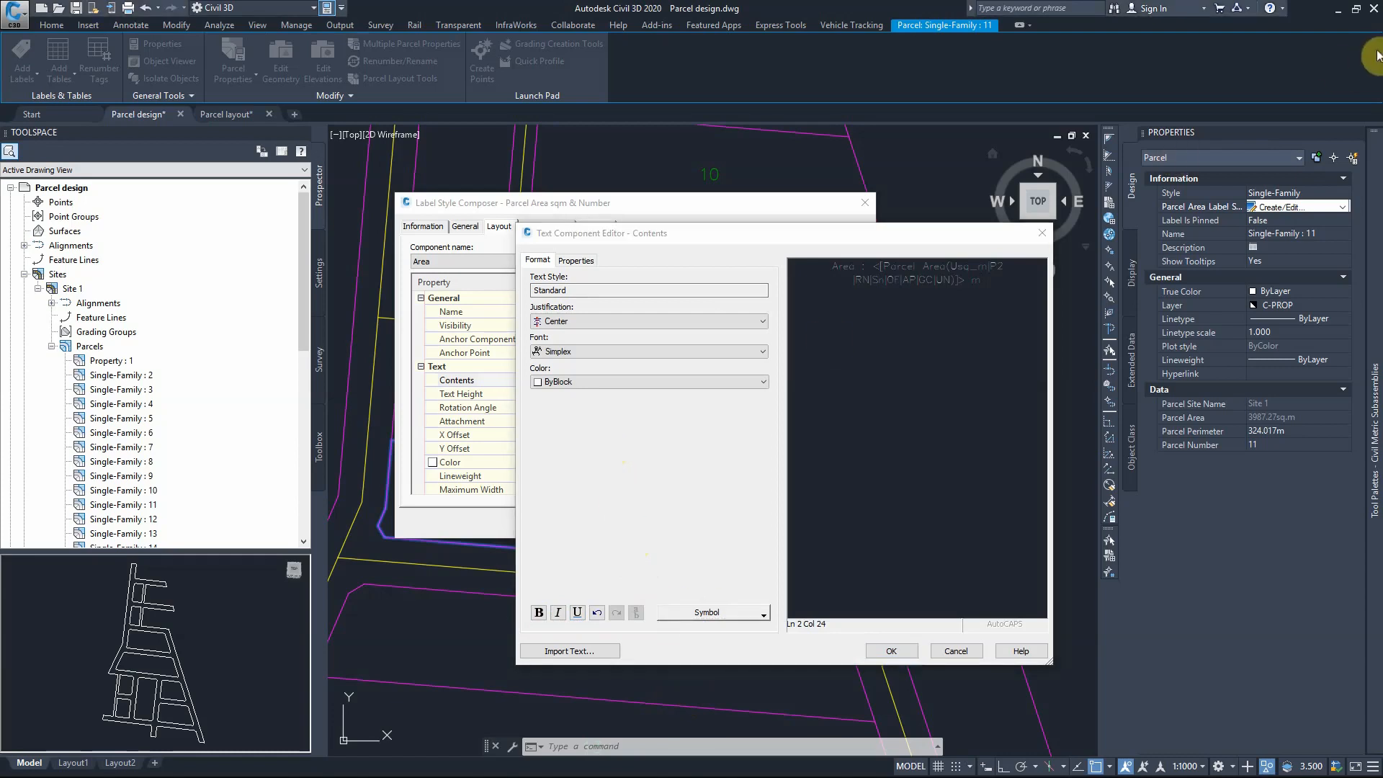
pyautogui.moveTo(590, 207); pyautogui.dragTo(592, 204)
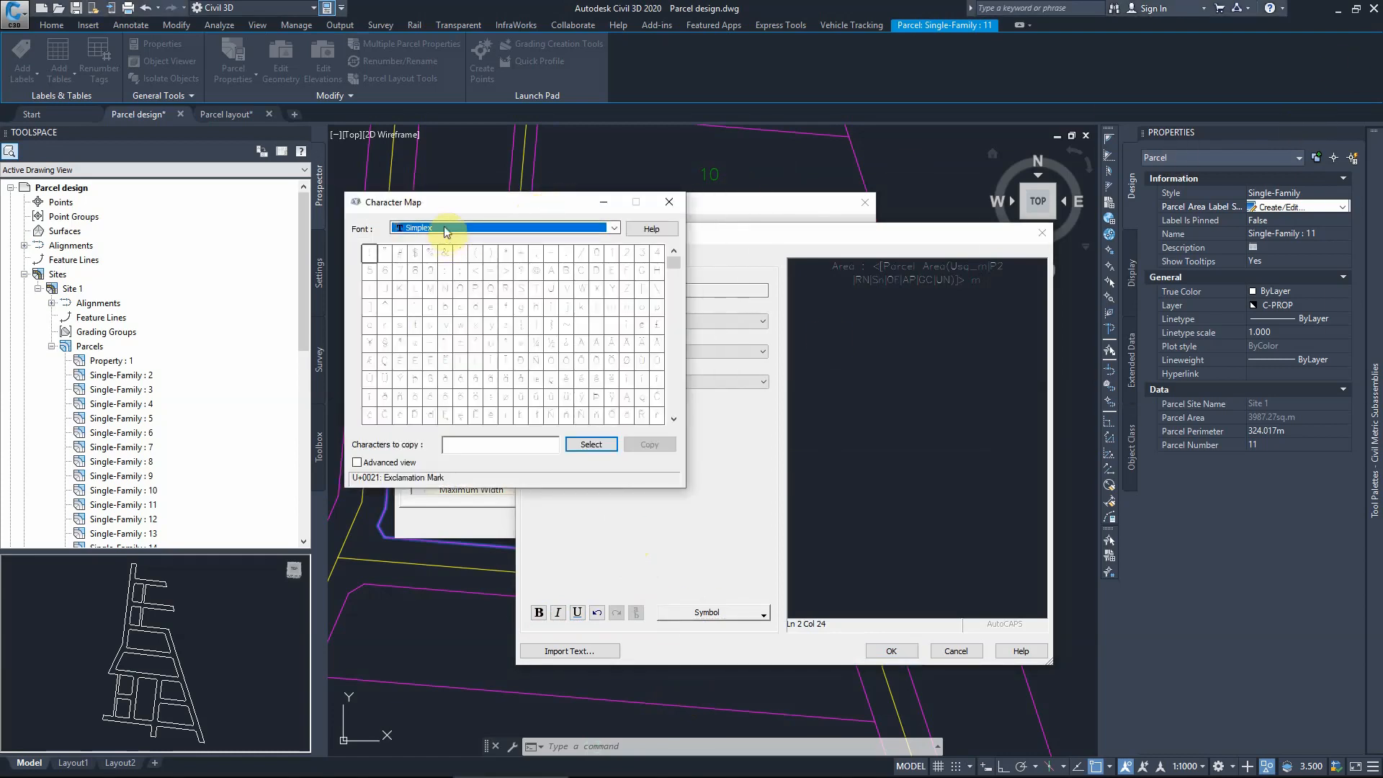
pyautogui.click(447, 228)
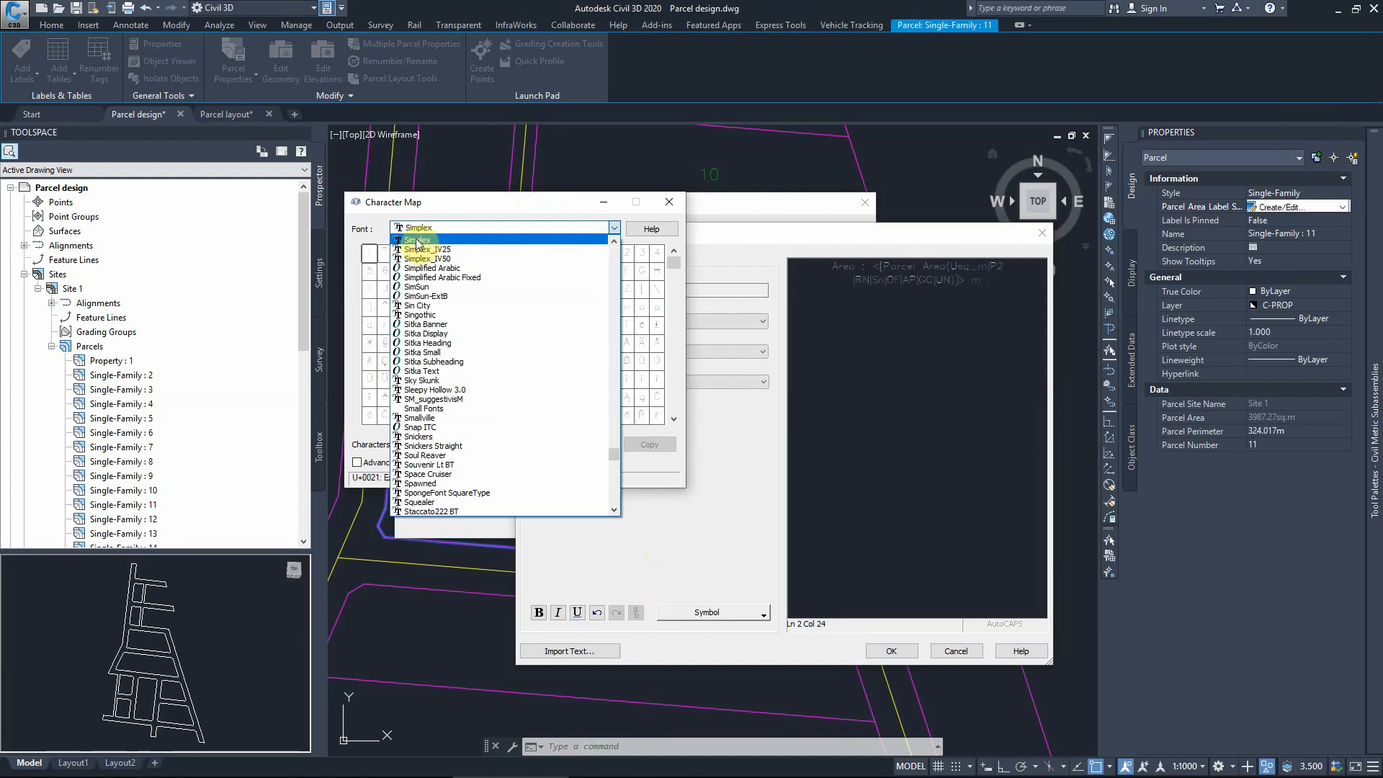
pyautogui.click(416, 242)
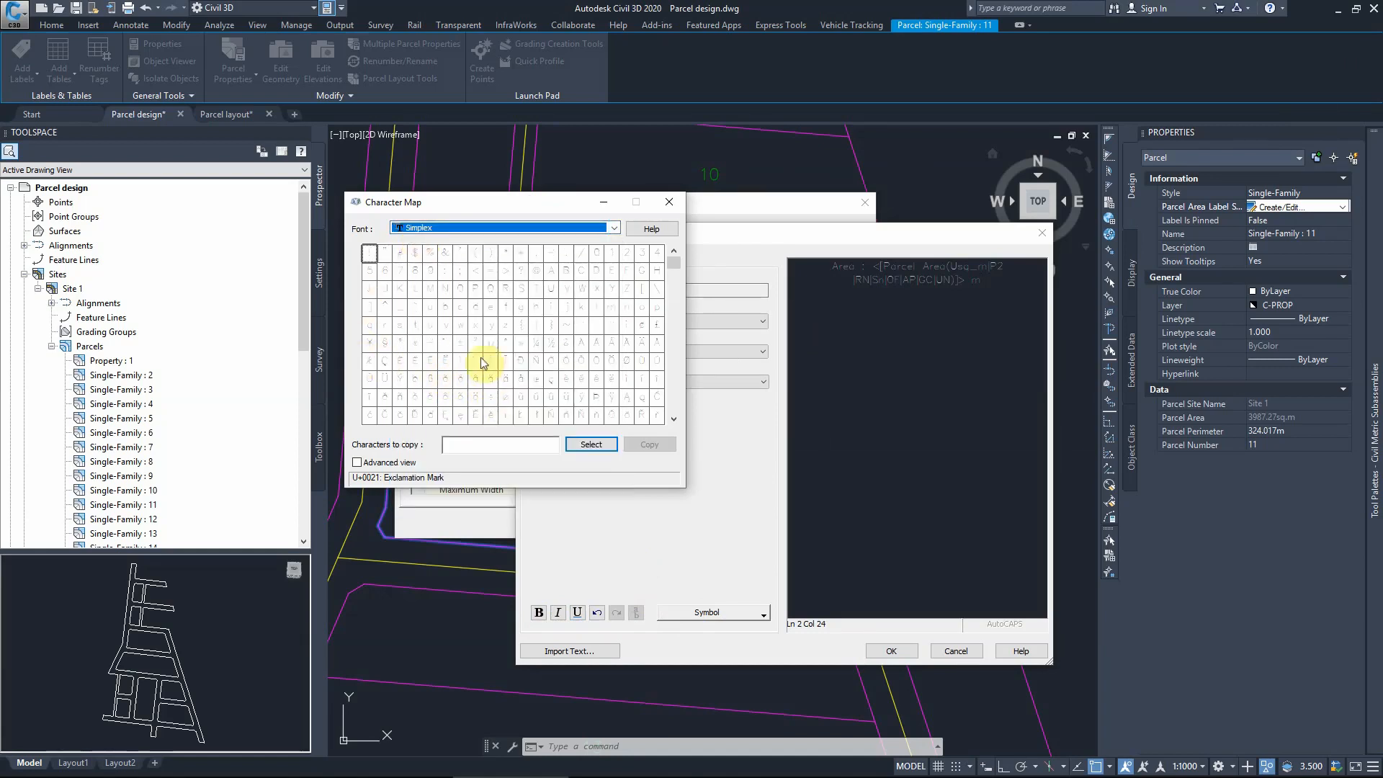
pyautogui.click(545, 228)
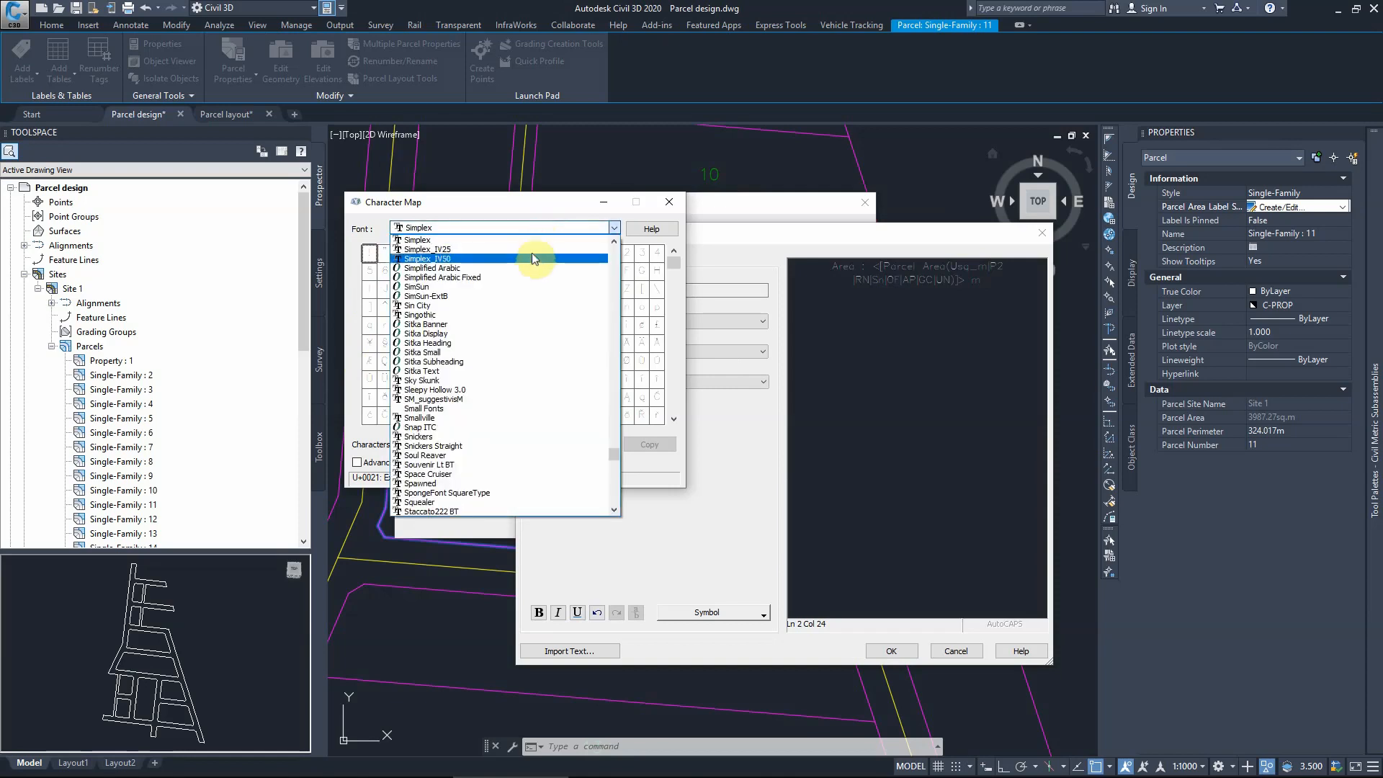
pyautogui.scroll(-7, 440, 324)
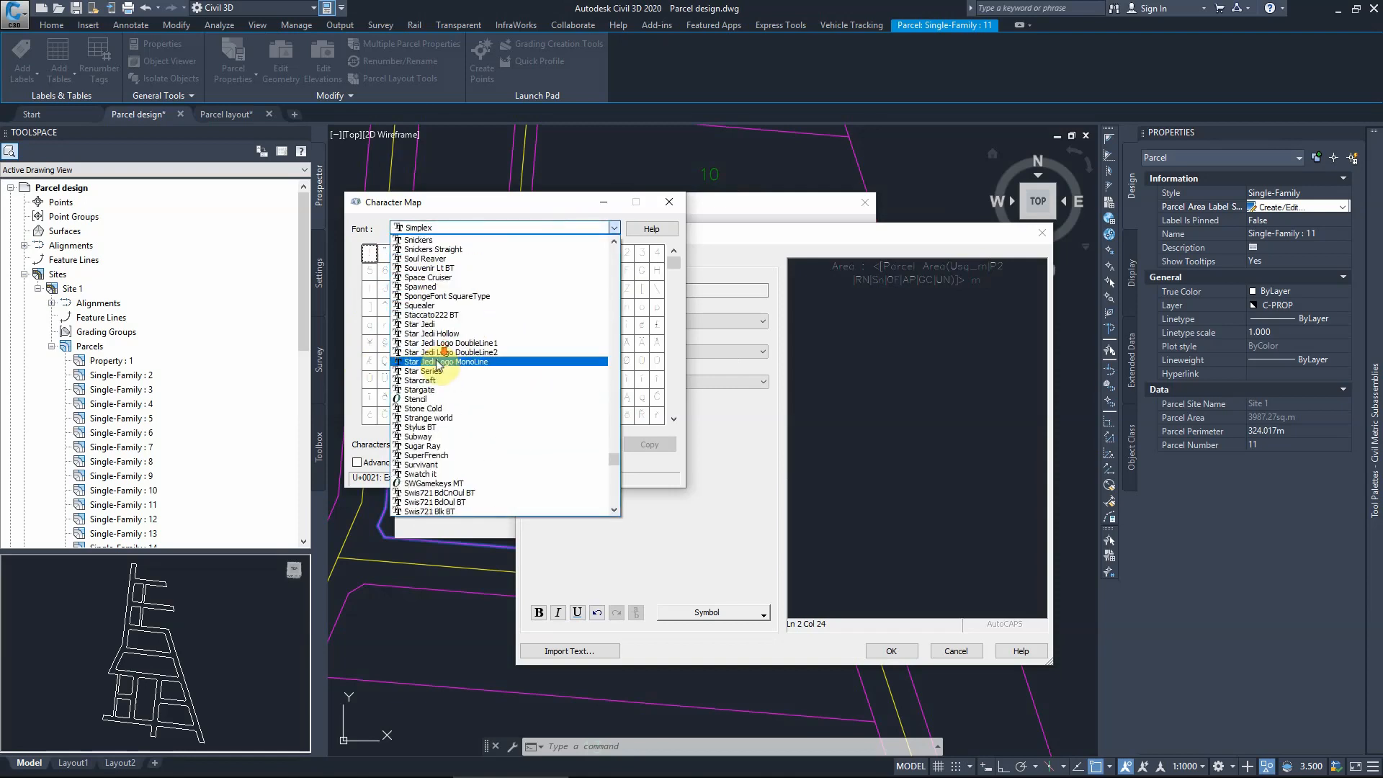
pyautogui.click(437, 362)
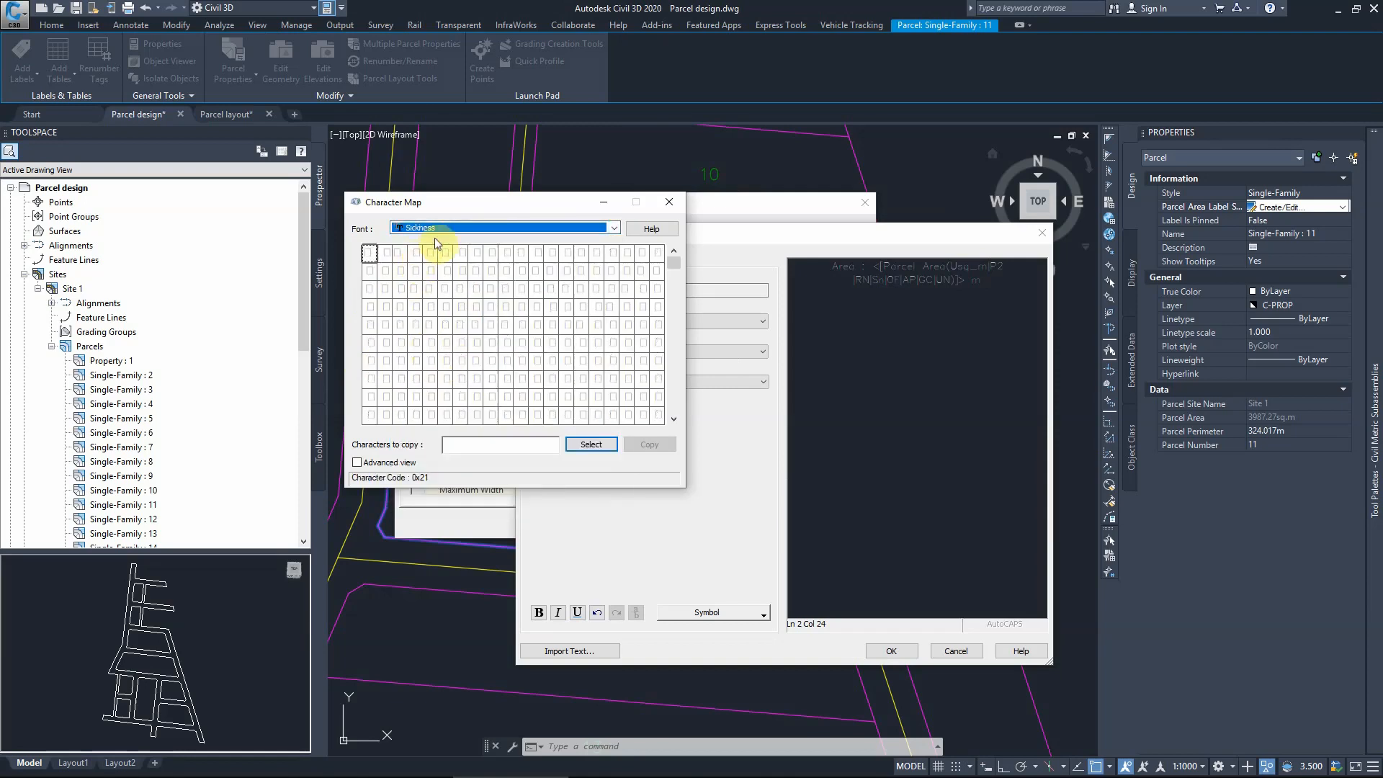
pyautogui.click(609, 227)
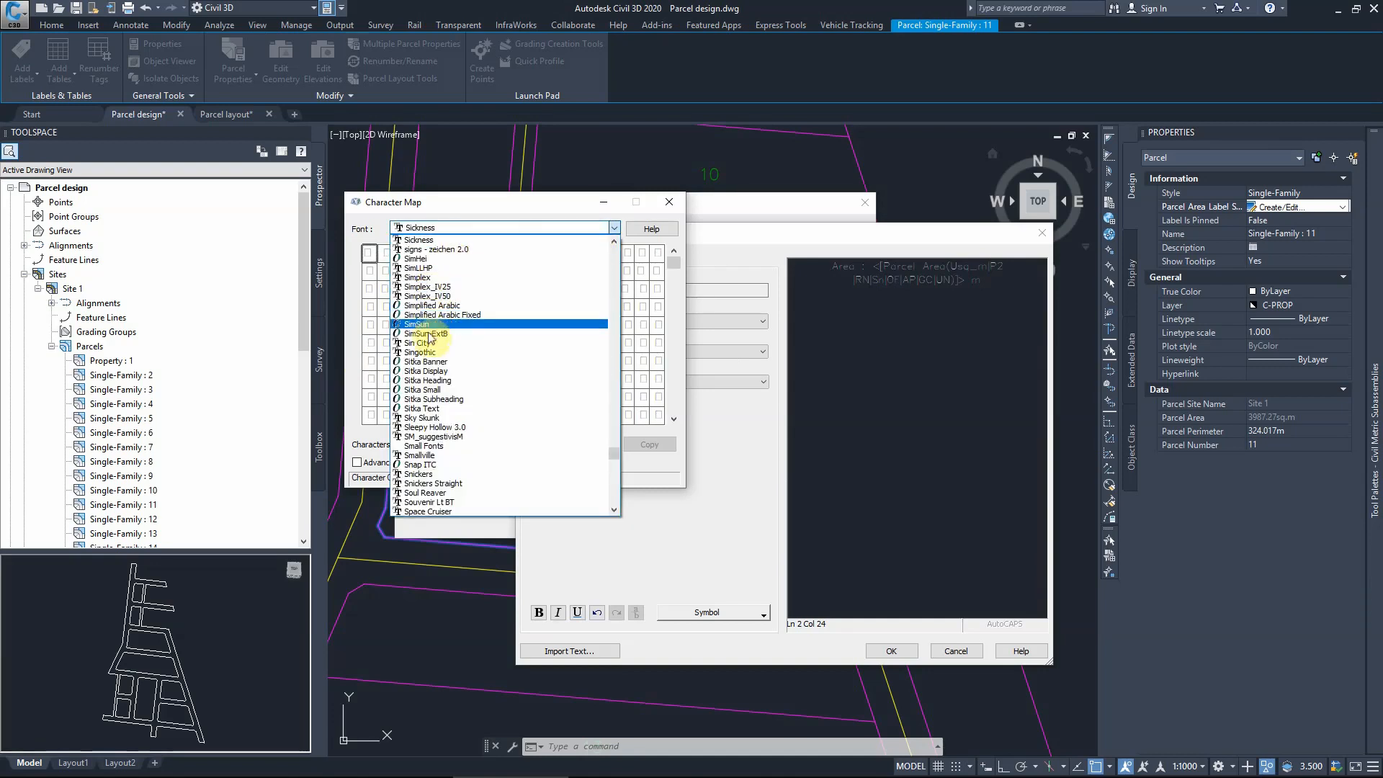
pyautogui.scroll(2, 431, 338)
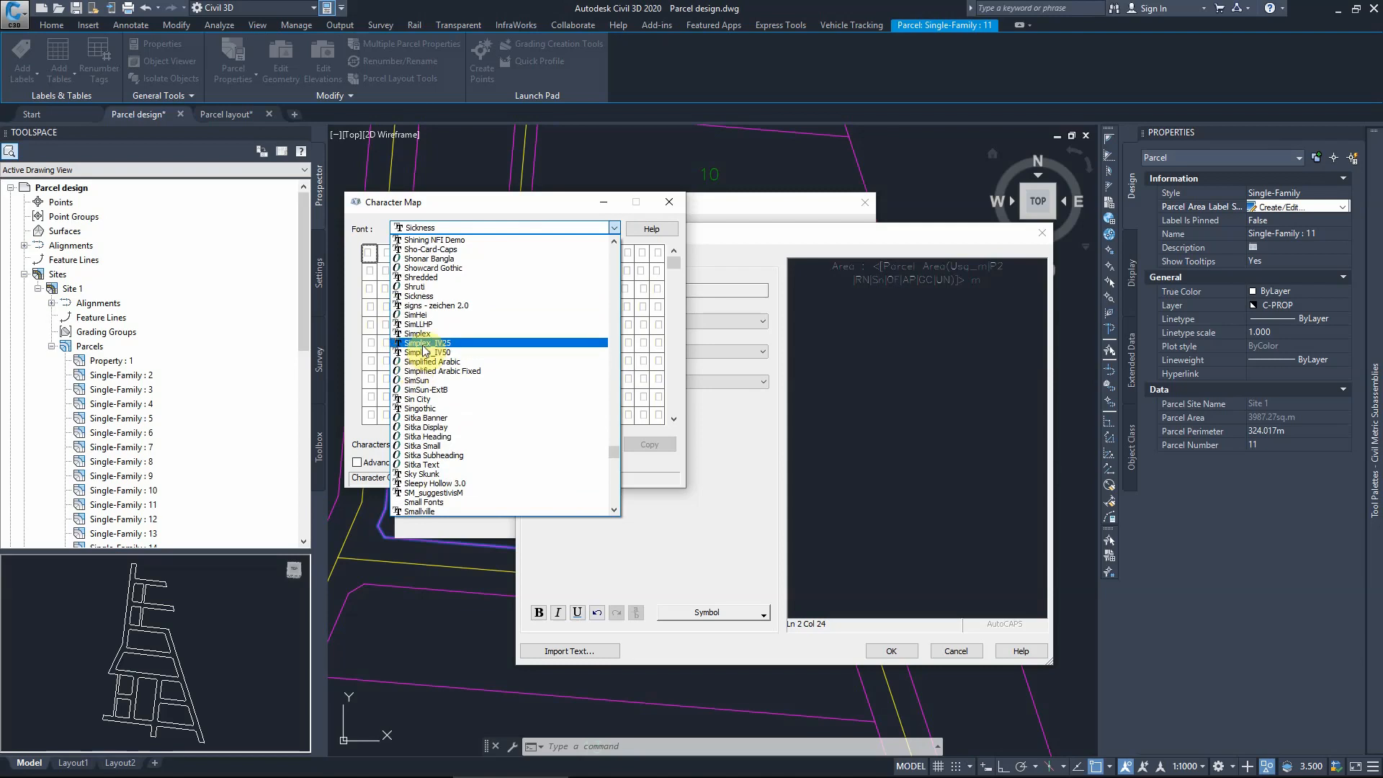
pyautogui.click(424, 333)
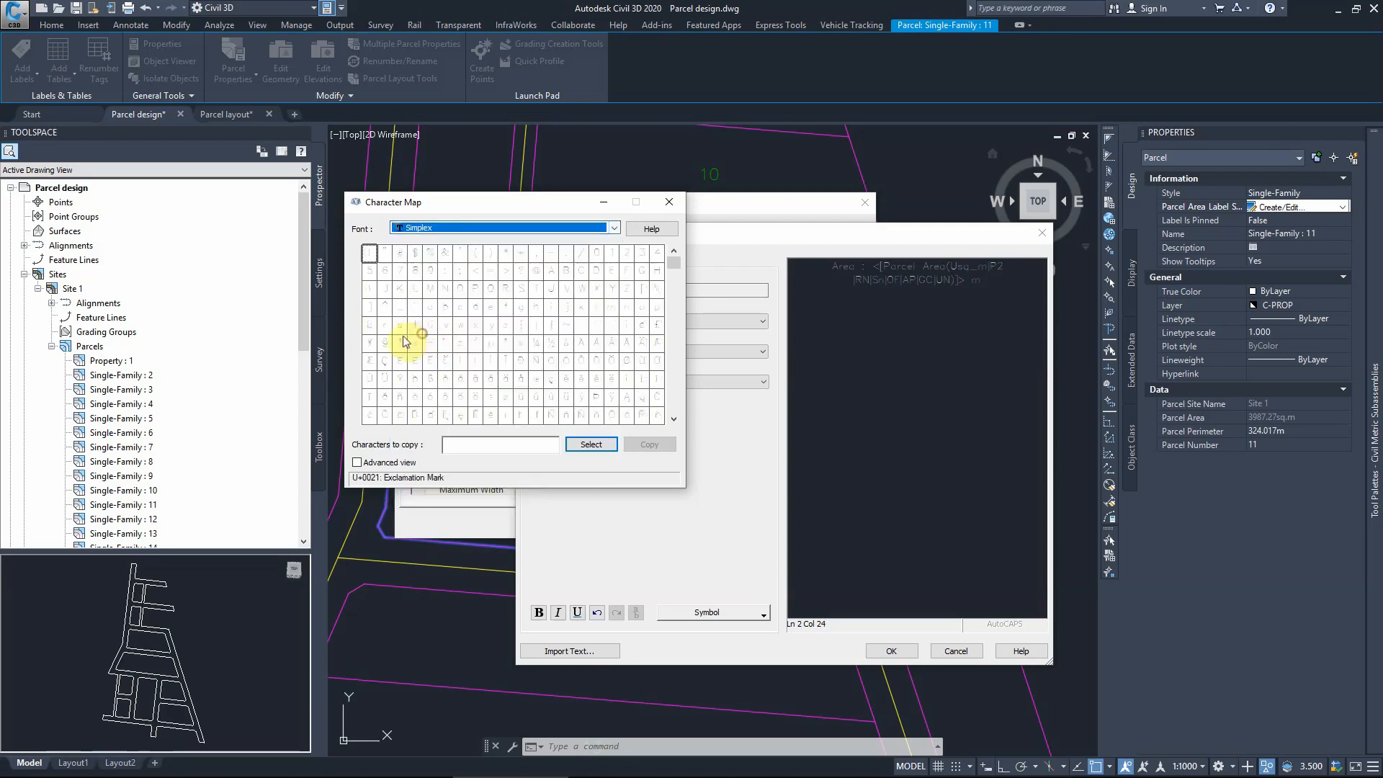
# Step: Copy the Superscript Two character of the Simplex font and paste it after the "m" in the Area contents
pyautogui.click(474, 343)
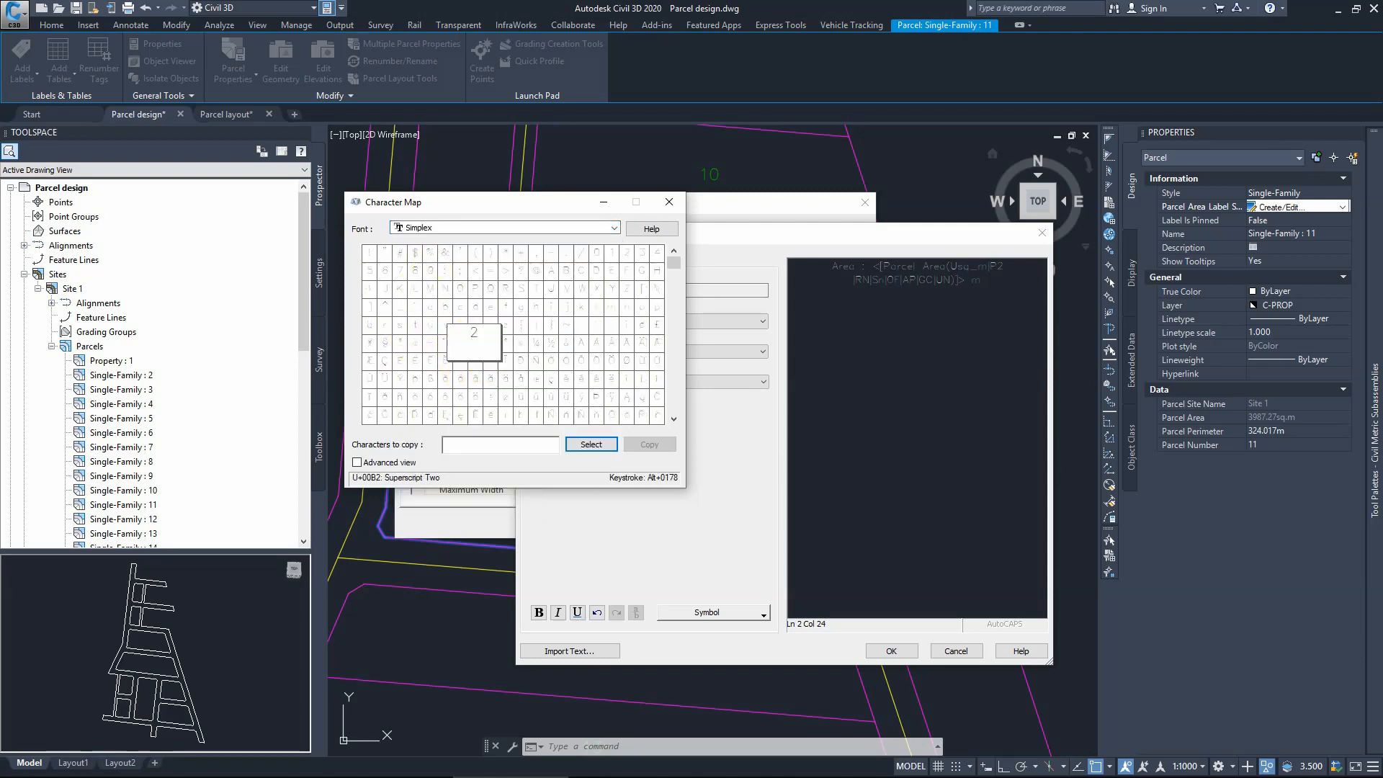
pyautogui.click(590, 445)
pyautogui.click(649, 444)
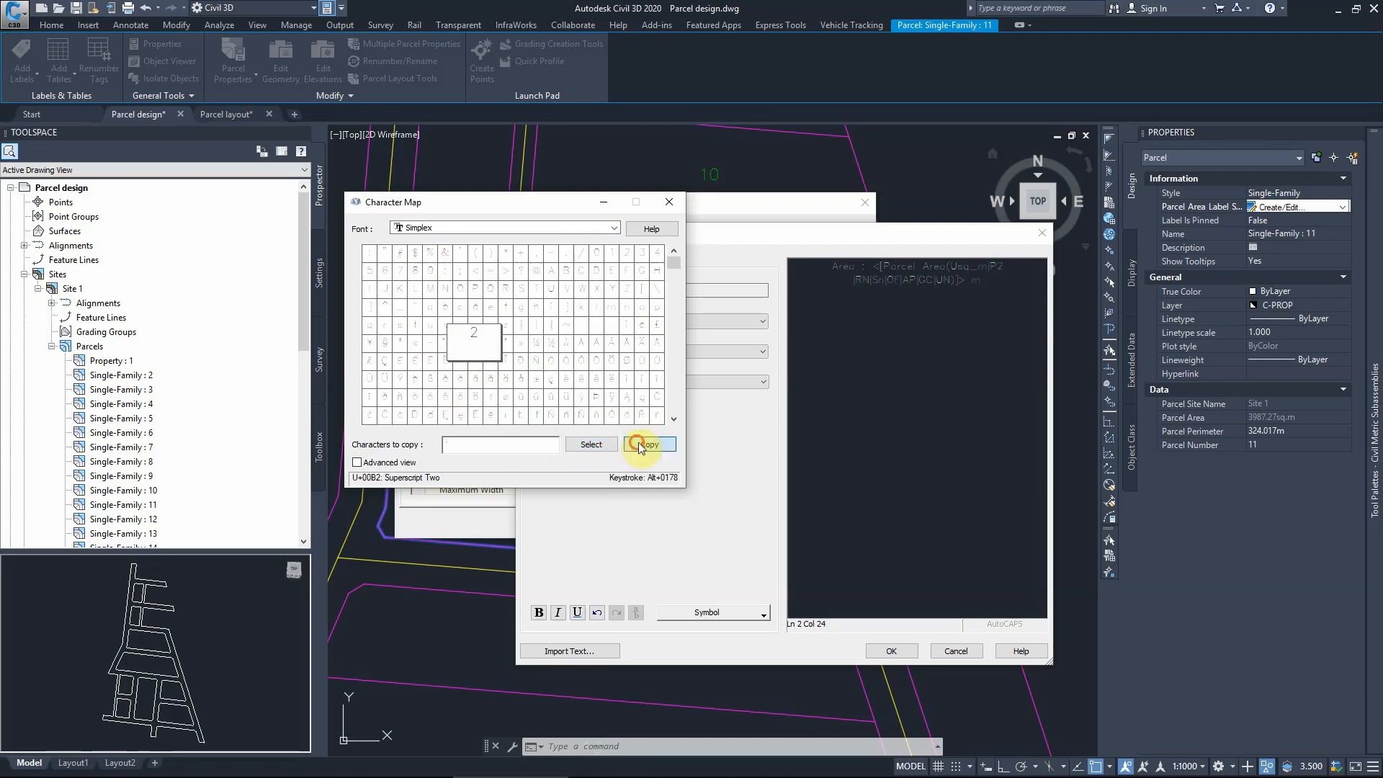
pyautogui.click(669, 200)
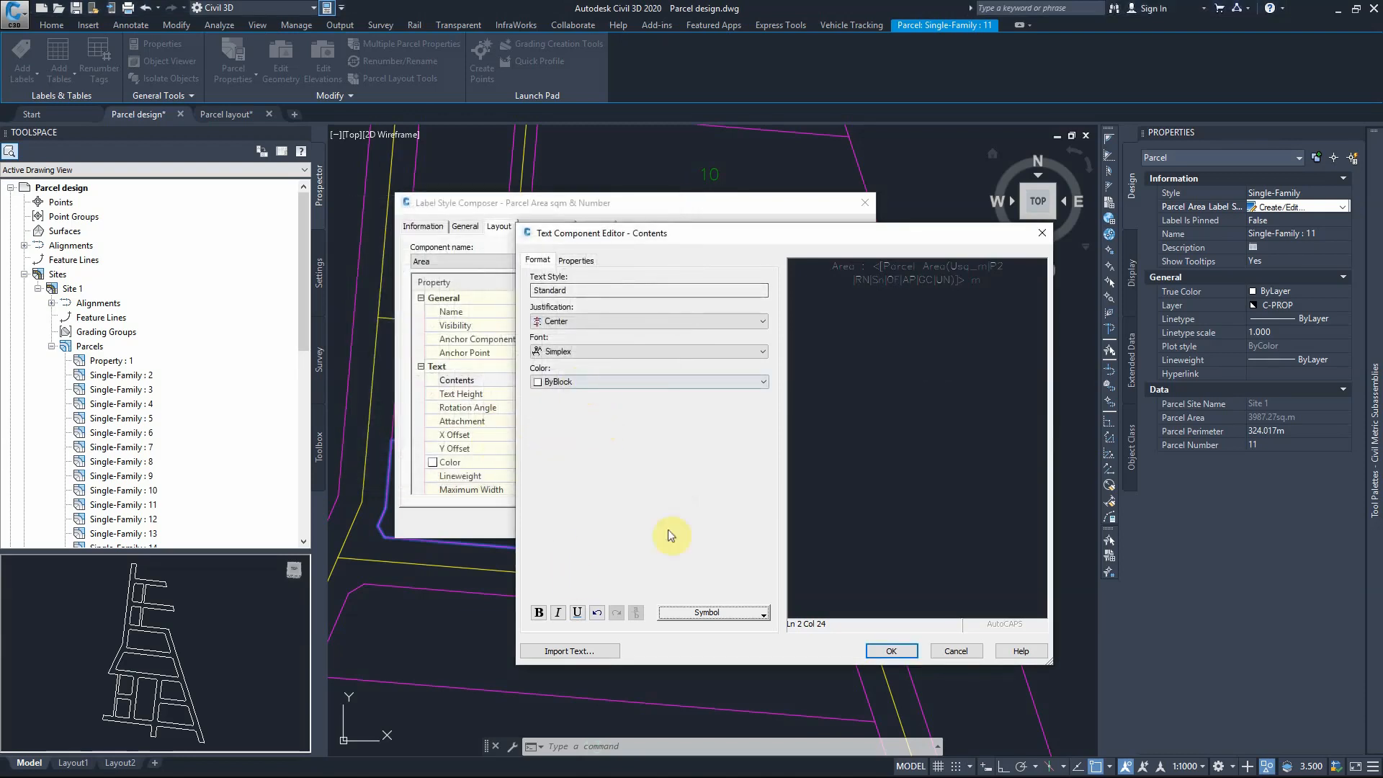
pyautogui.click(992, 288)
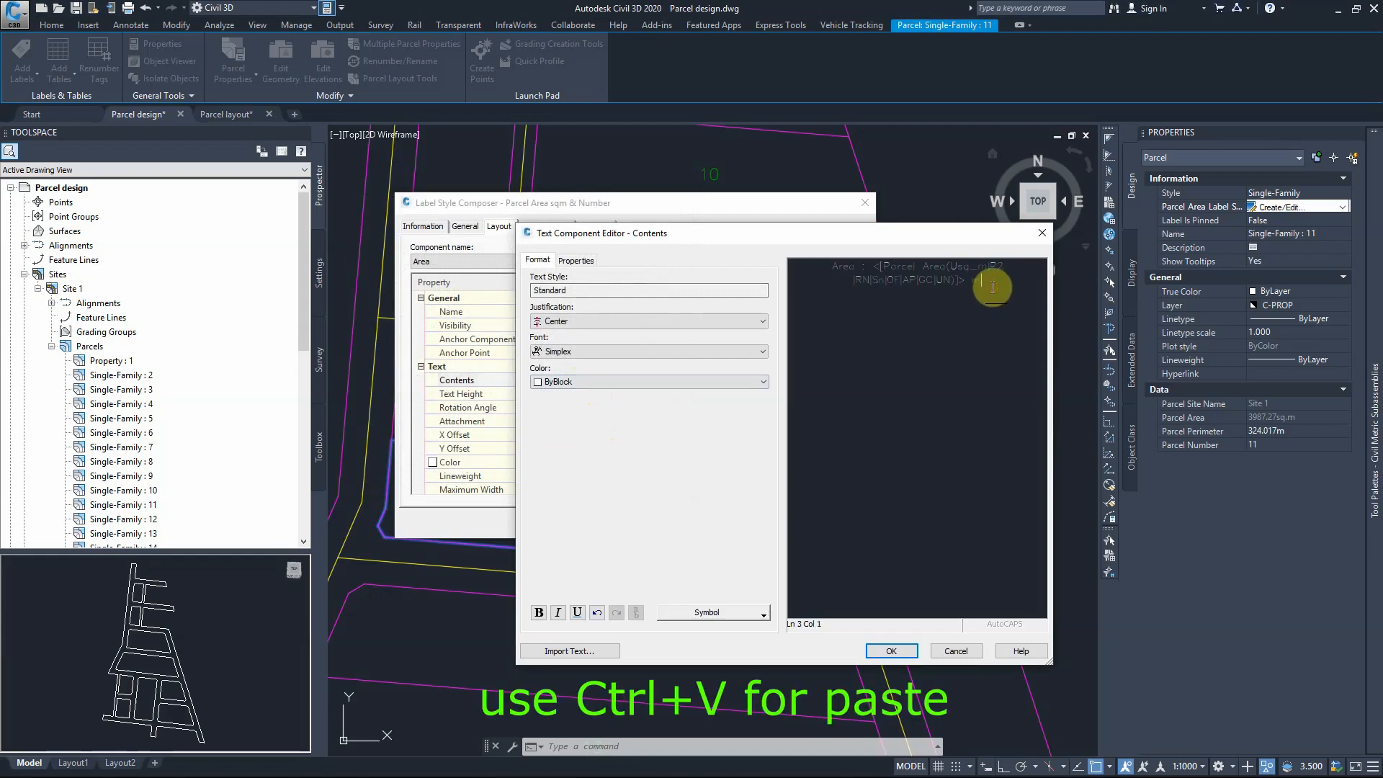
pyautogui.hotkey('ctrl', 'v')
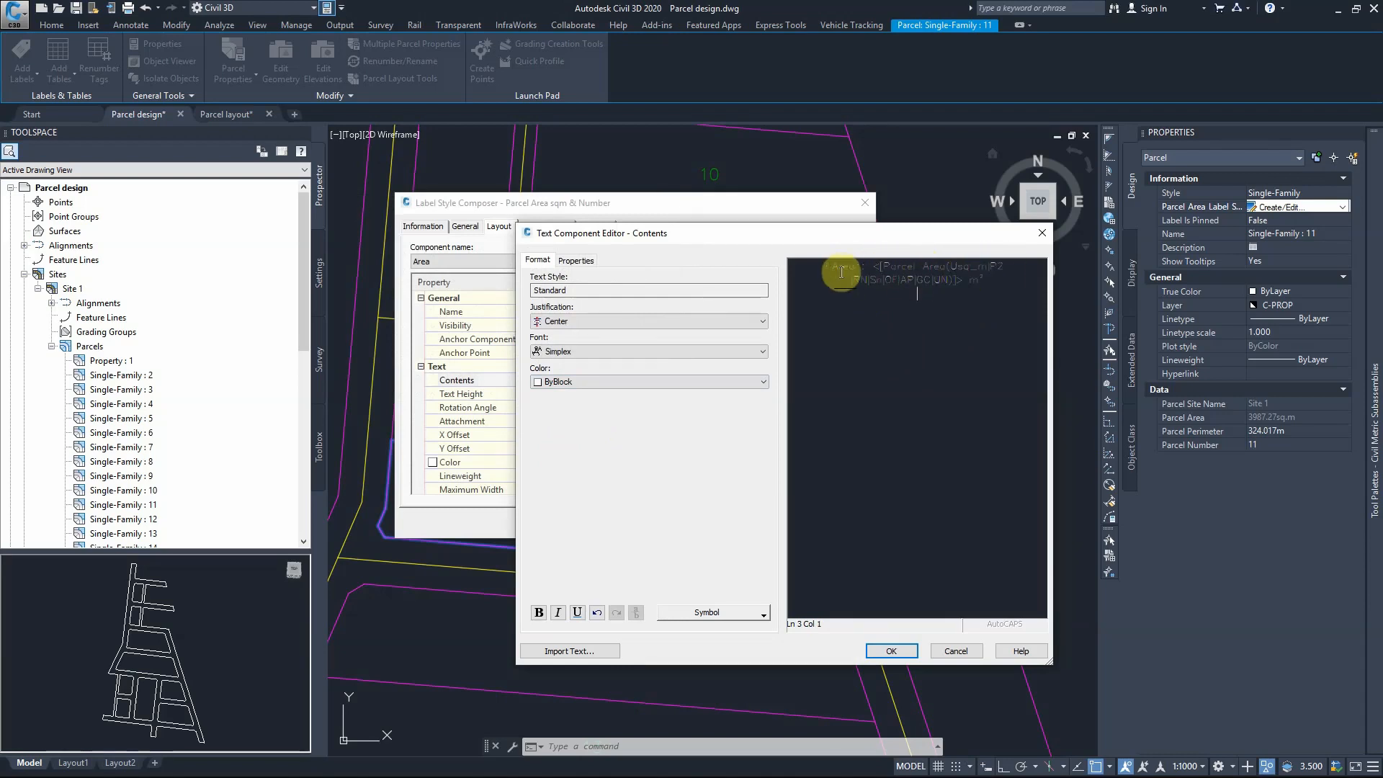
# Step: Delete the "Area :" prefix from the Area contents and set the Parcel Area property's precision to 1
pyautogui.moveTo(834, 268); pyautogui.dragTo(868, 268)
pyautogui.press('Delete')
pyautogui.click(577, 261)
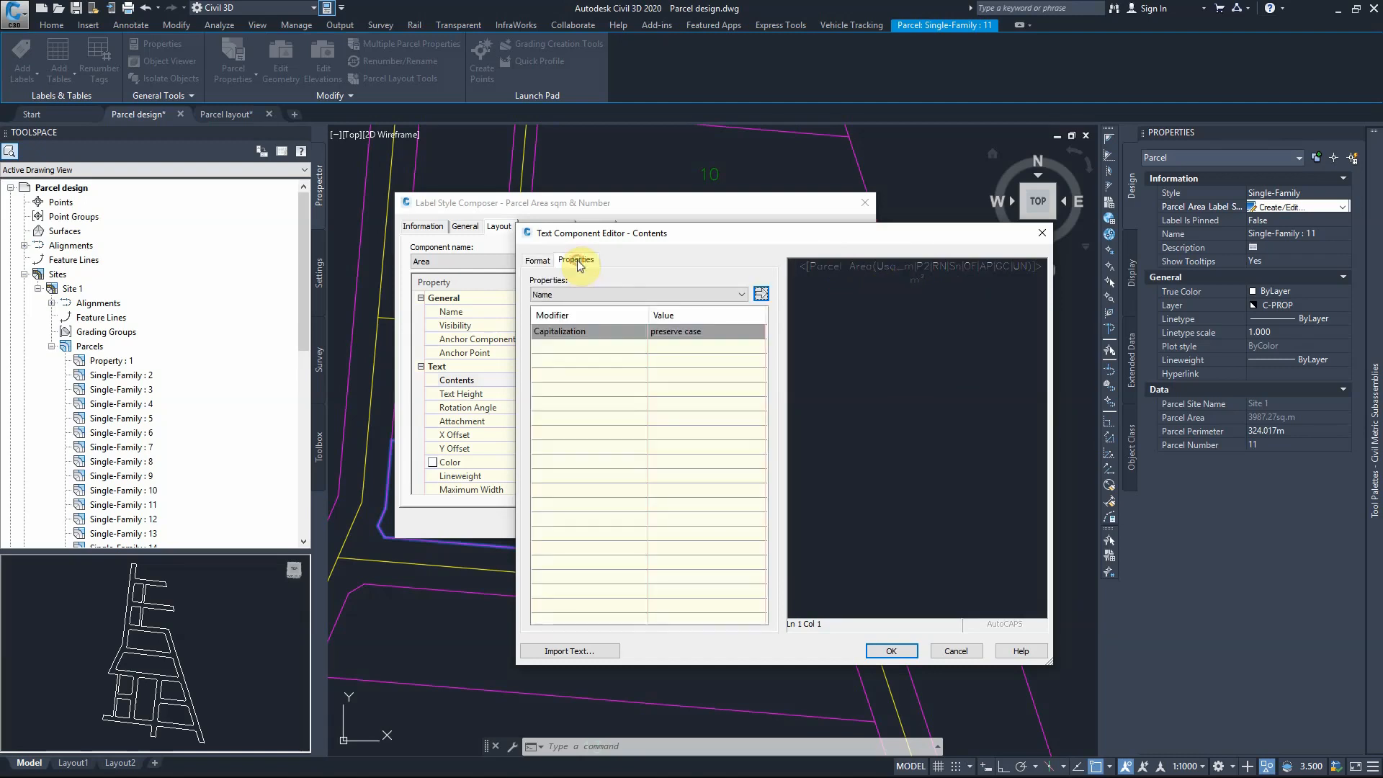
pyautogui.click(816, 270)
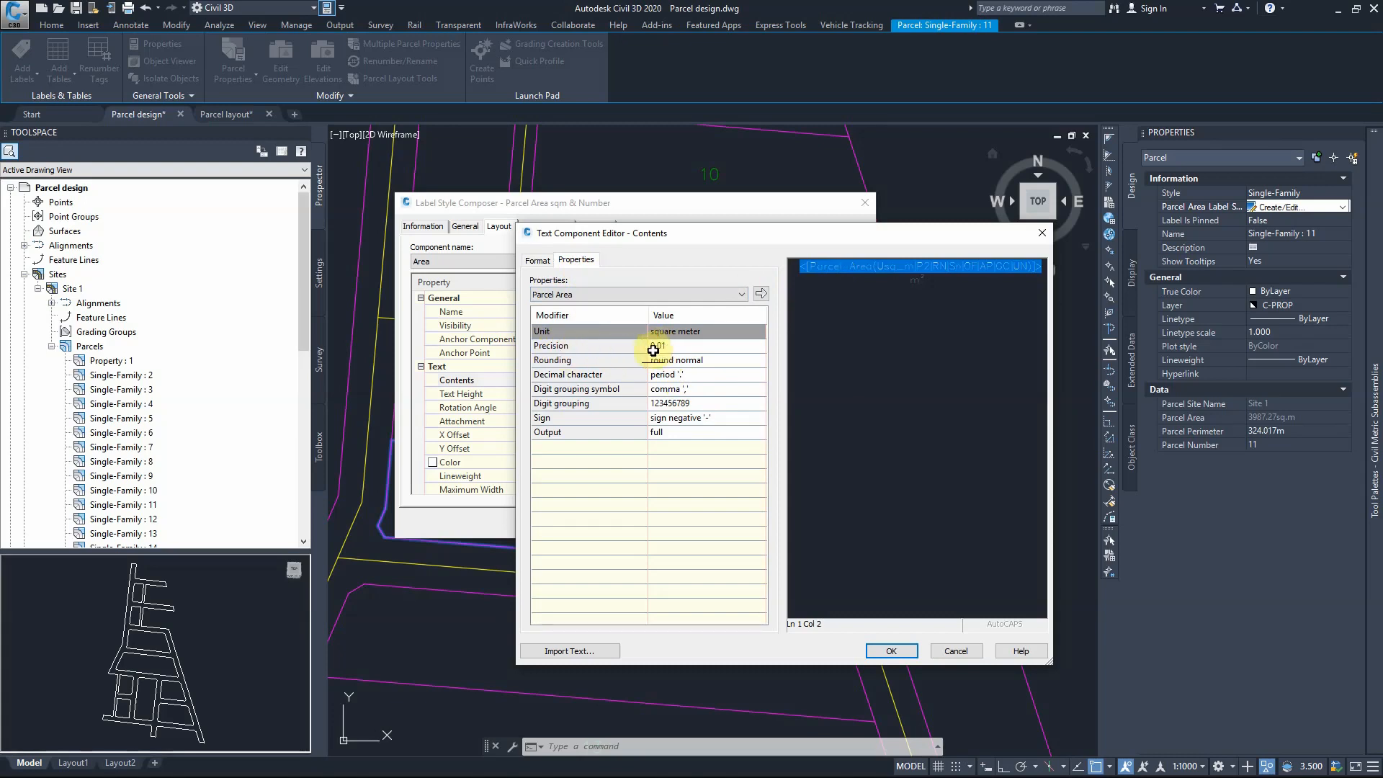
pyautogui.click(671, 350)
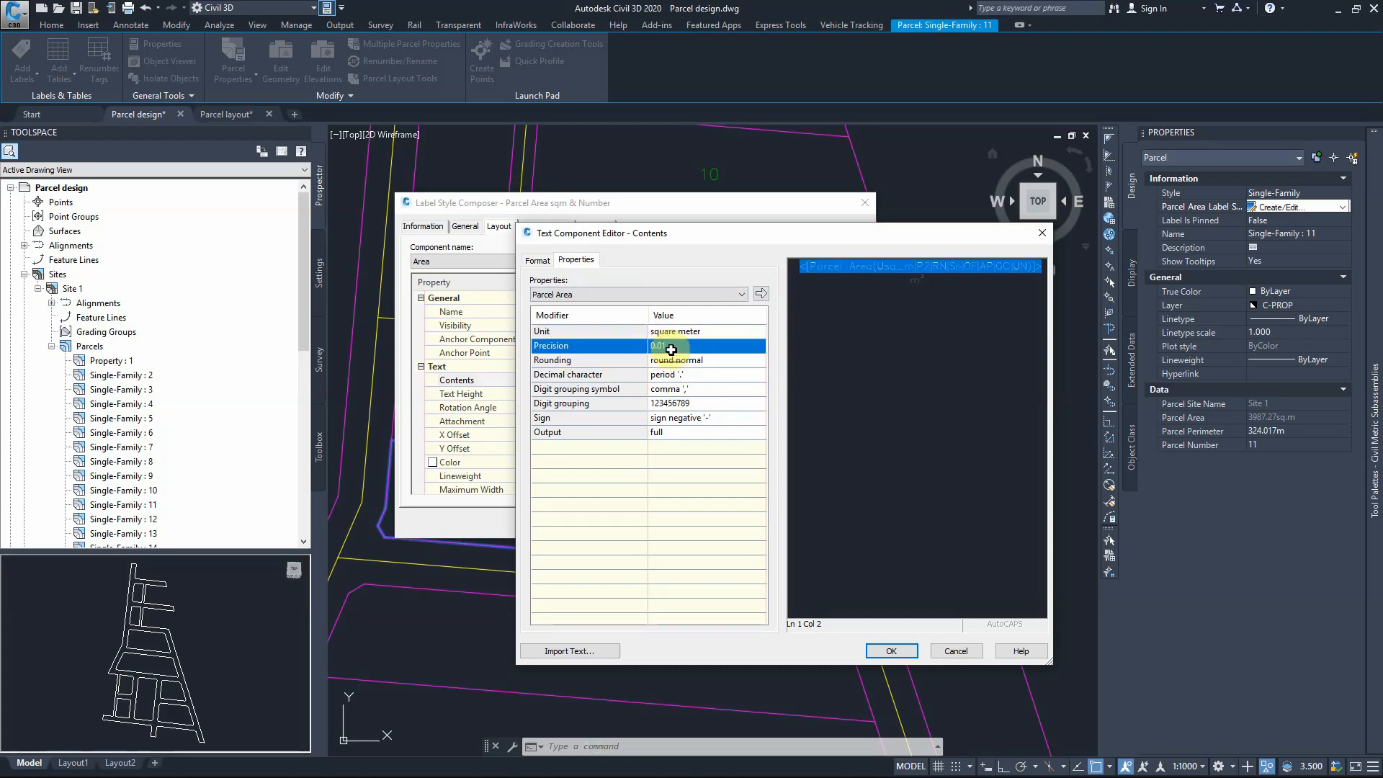
pyautogui.click(670, 349)
pyautogui.click(644, 381)
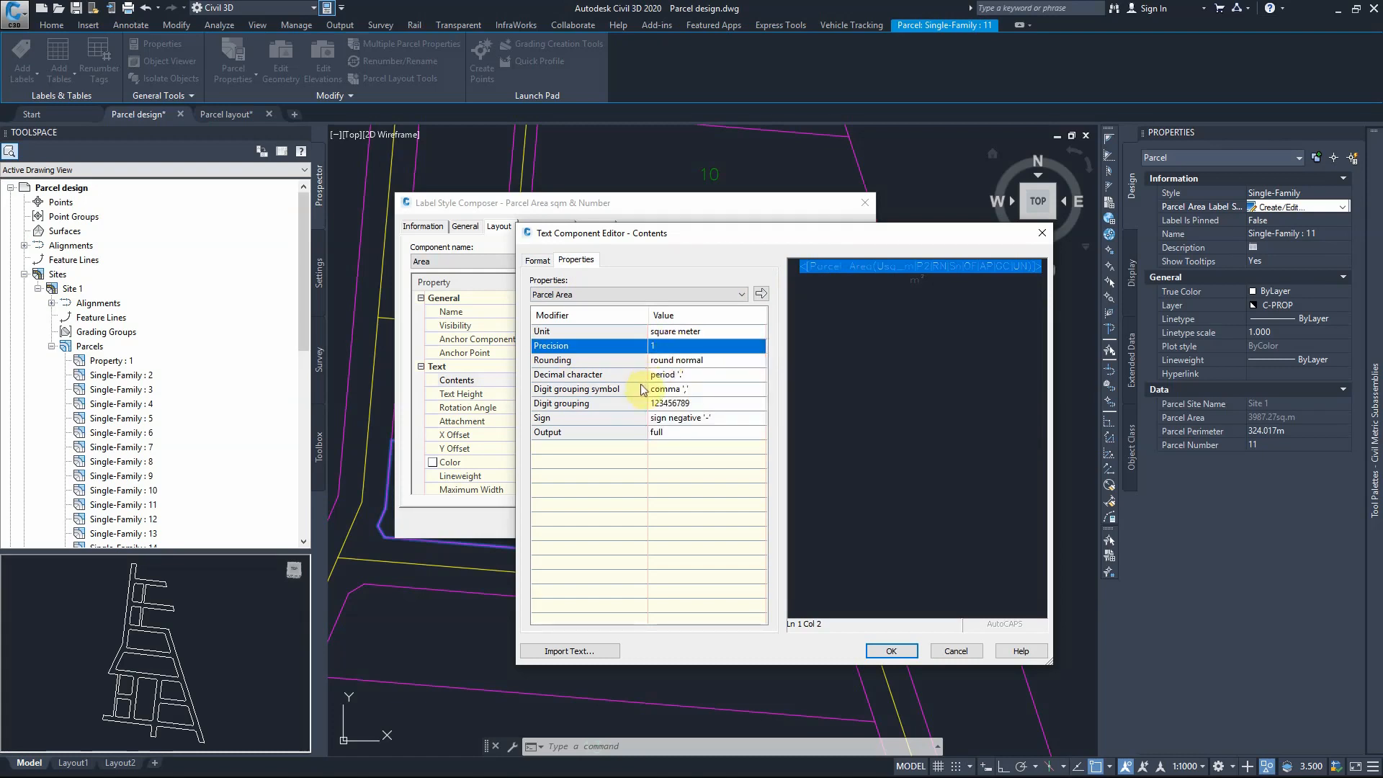
# Step: Accept the edited Area contents and check the resulting label in the style preview
pyautogui.click(667, 349)
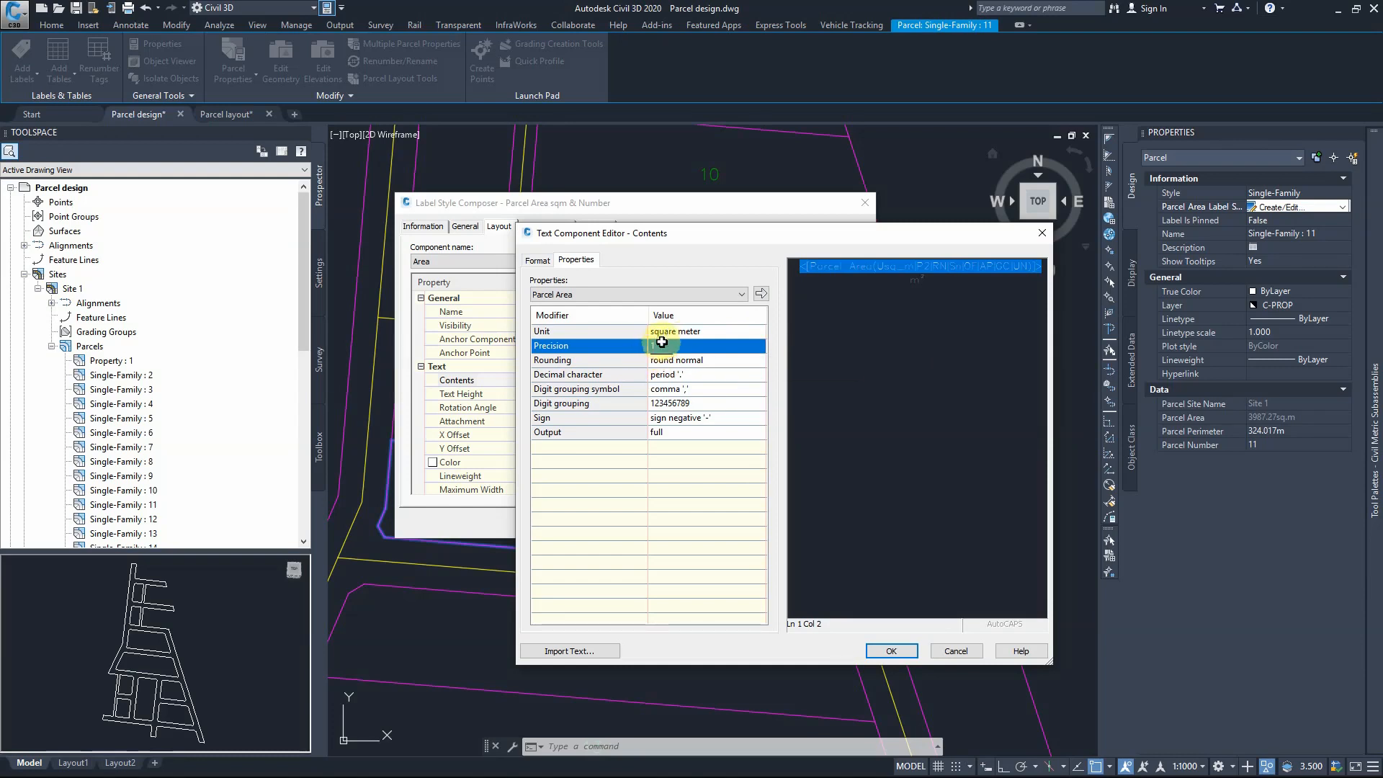
pyautogui.click(891, 650)
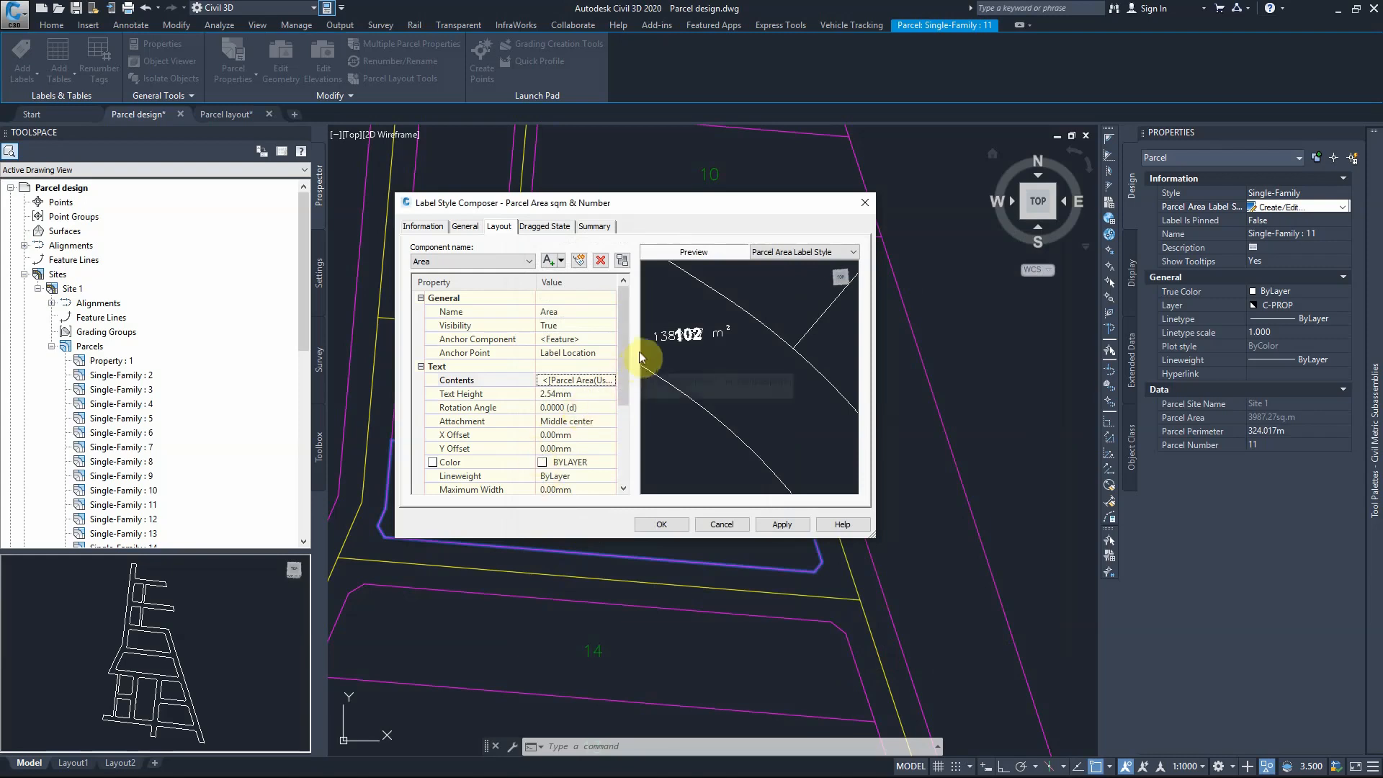
pyautogui.scroll(-2, 741, 369)
pyautogui.scroll(2, 697, 349)
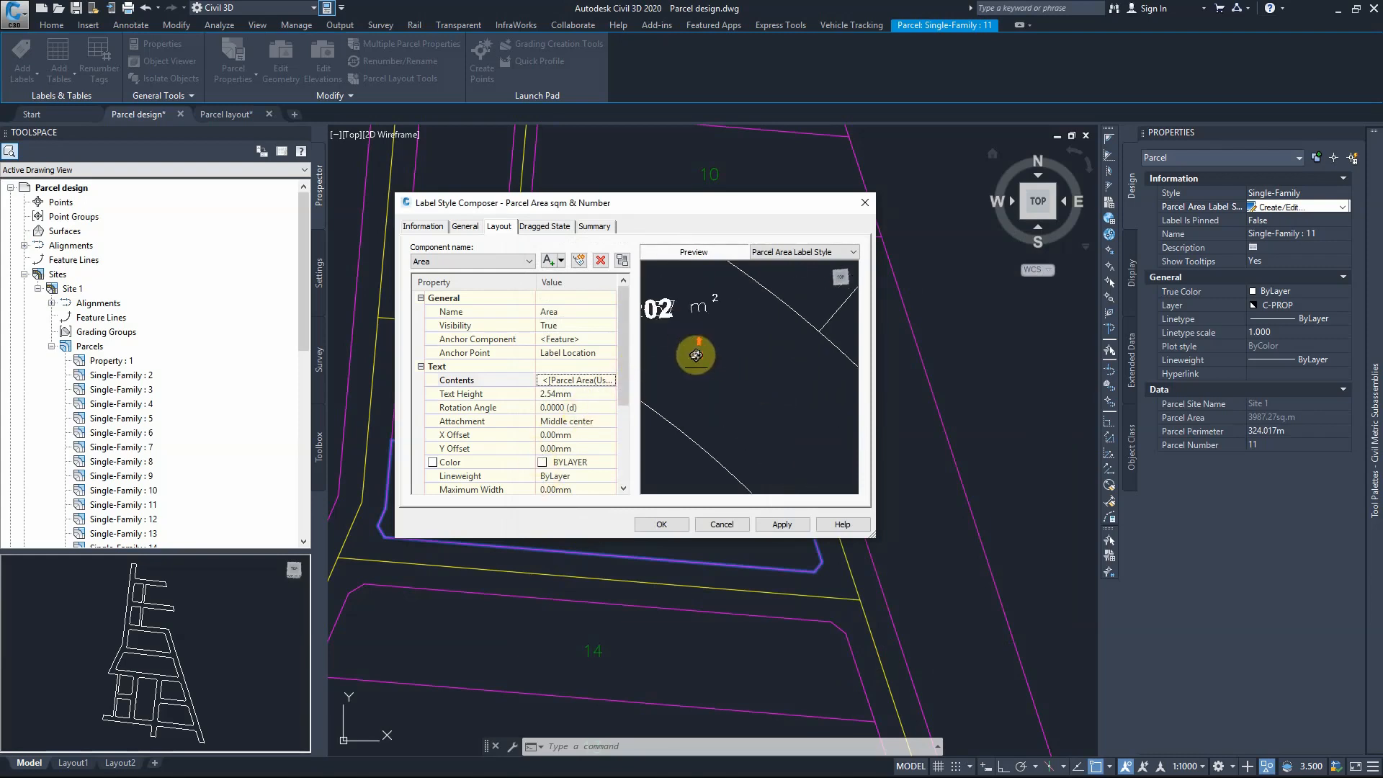
pyautogui.scroll(-1, 765, 382)
pyautogui.moveTo(680, 350); pyautogui.dragTo(712, 392, button='middle')
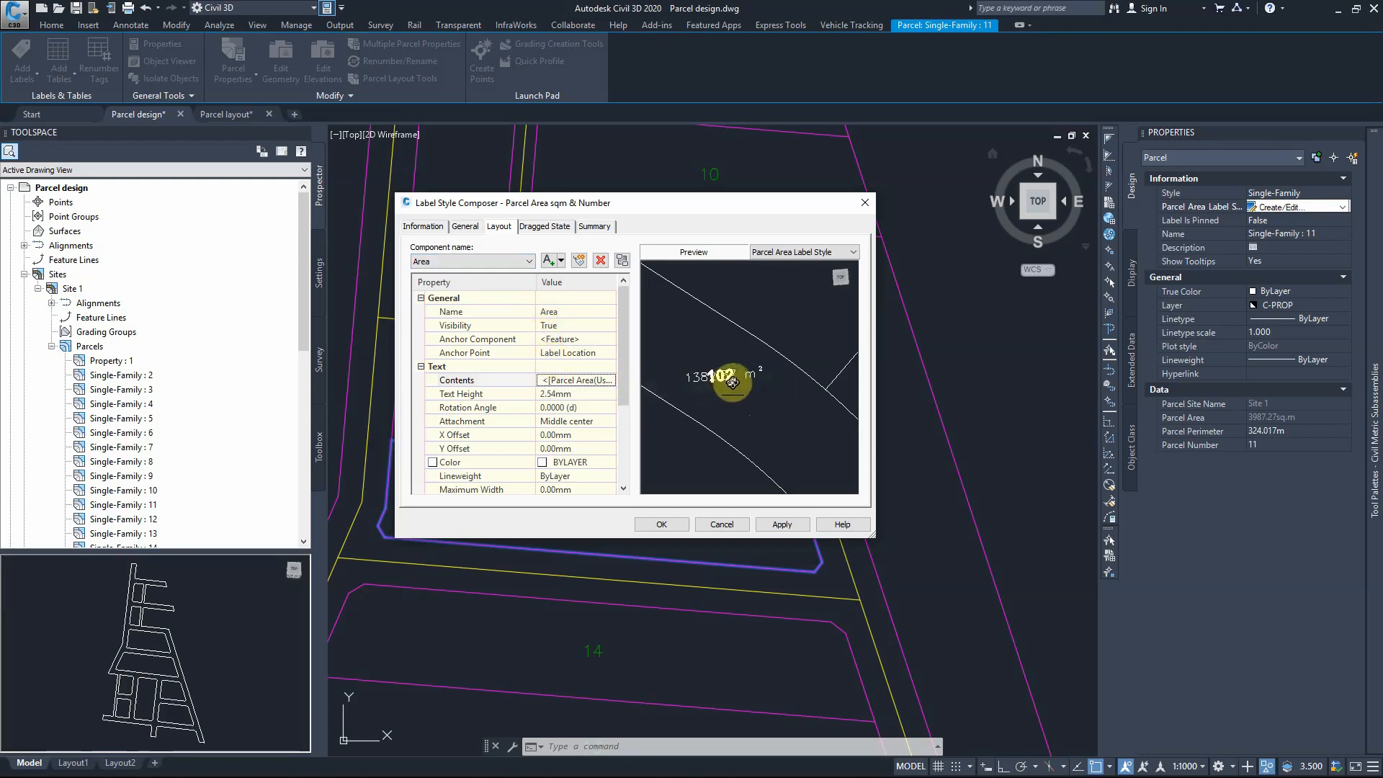
# Step: Set the Area component's Y Offset to -4 mm
pyautogui.click(454, 260)
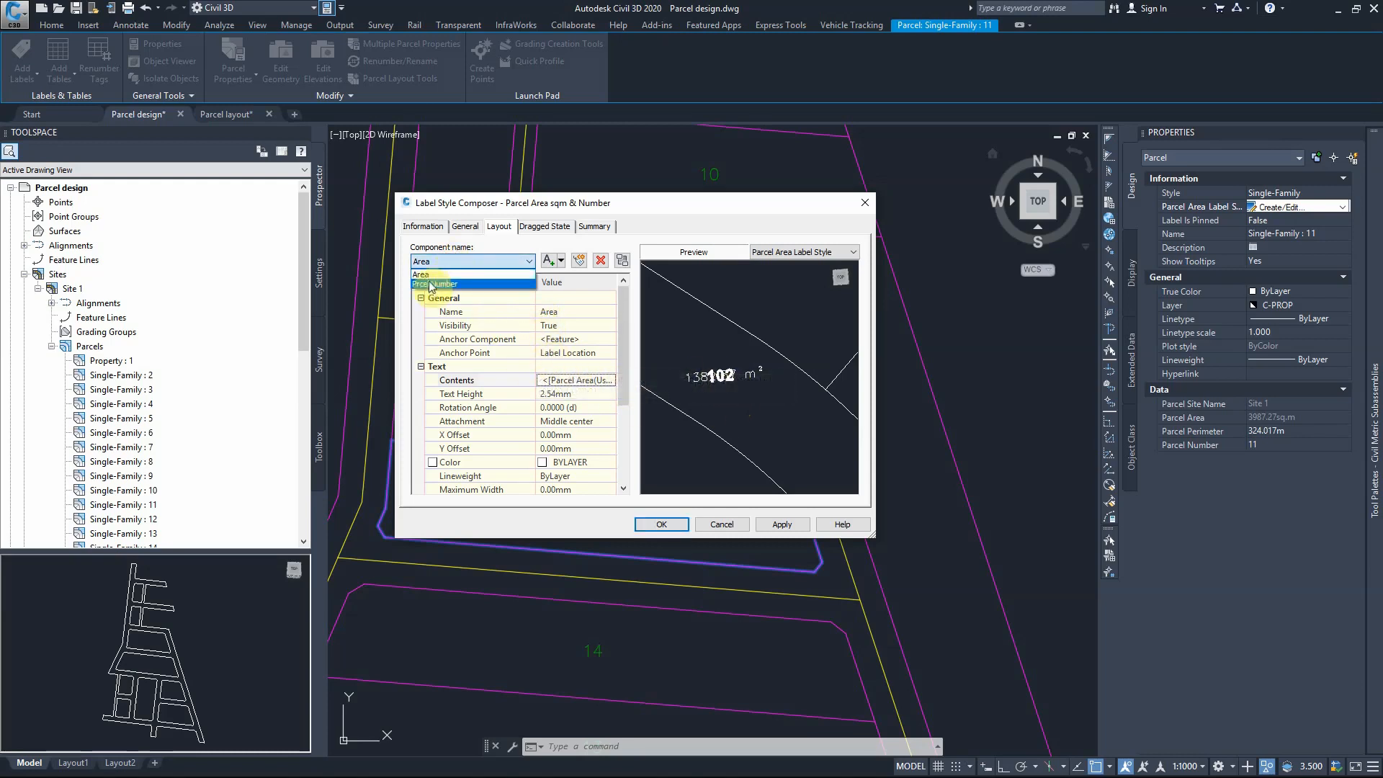
pyautogui.click(428, 272)
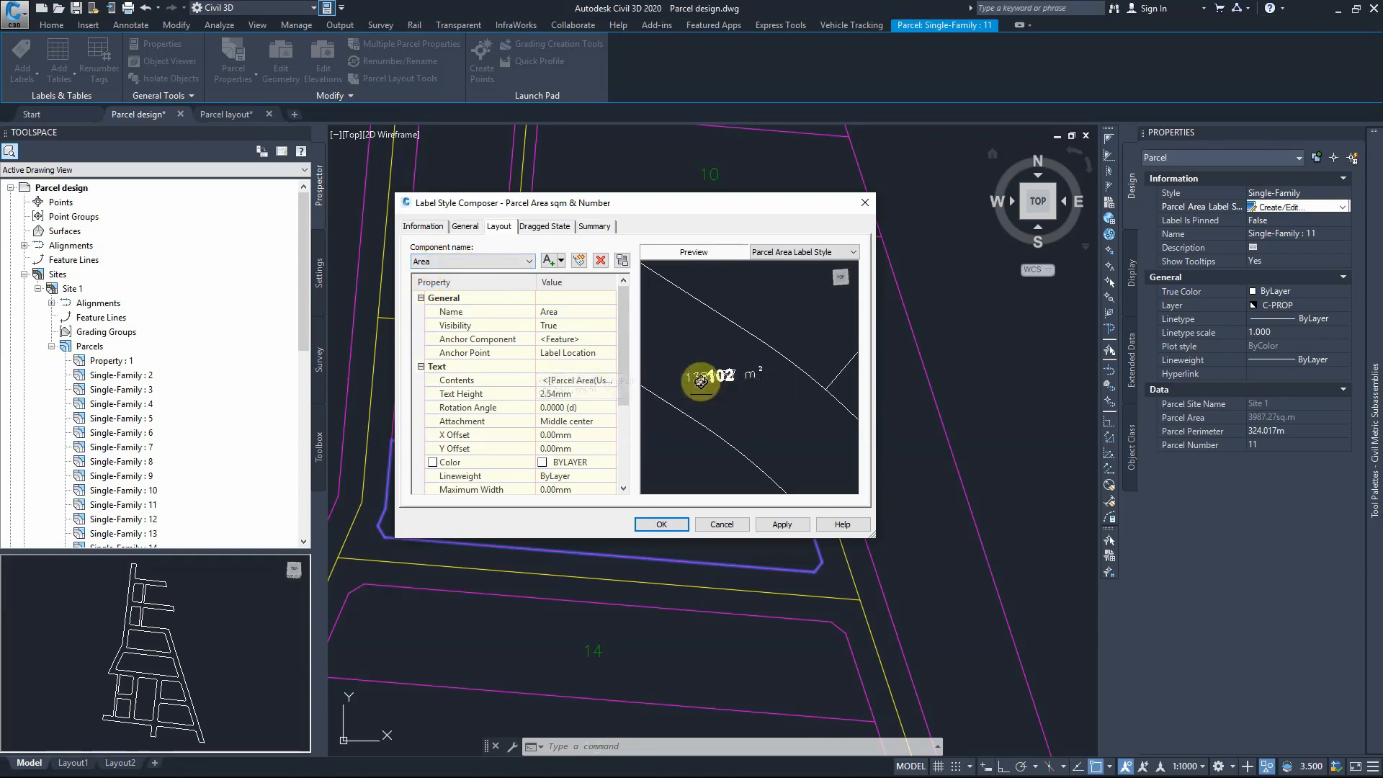
pyautogui.click(547, 448)
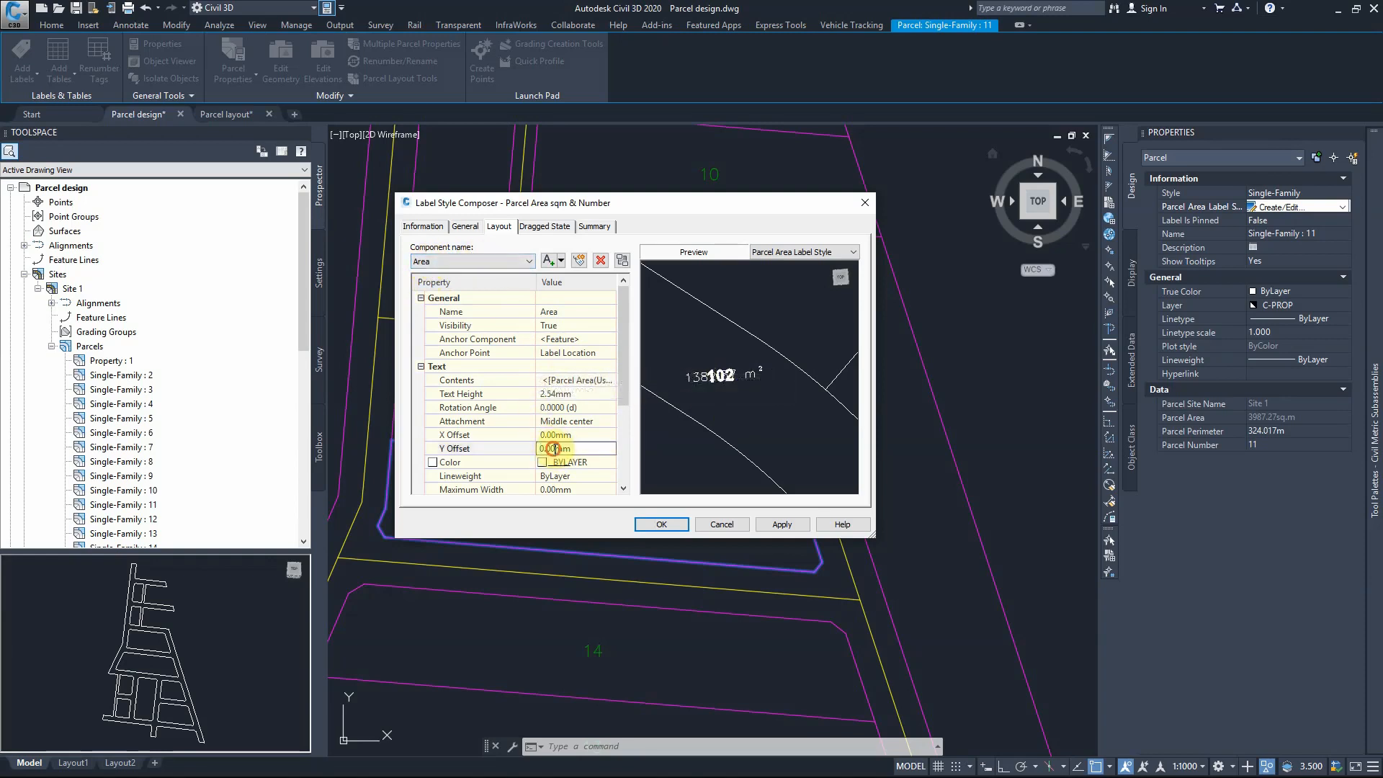
pyautogui.write('-4mm')
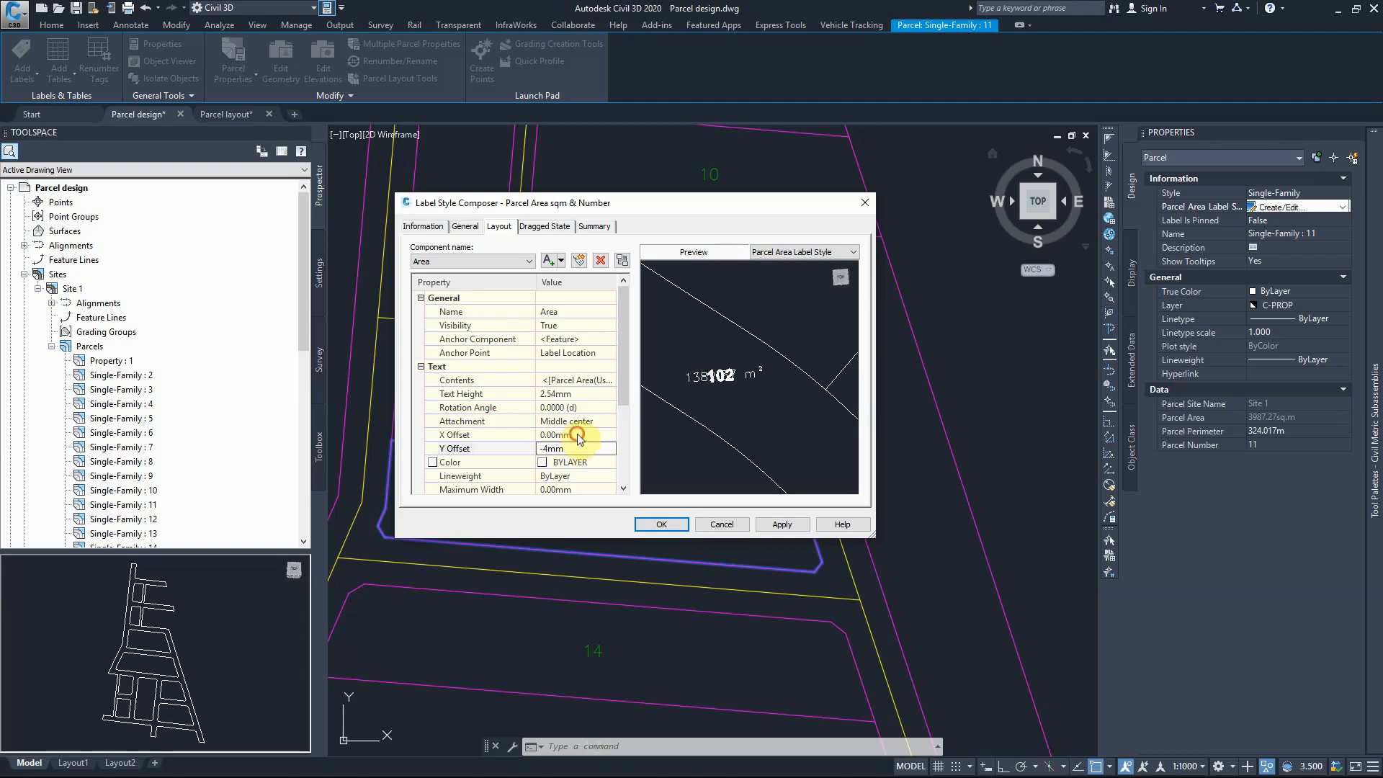
pyautogui.click(577, 434)
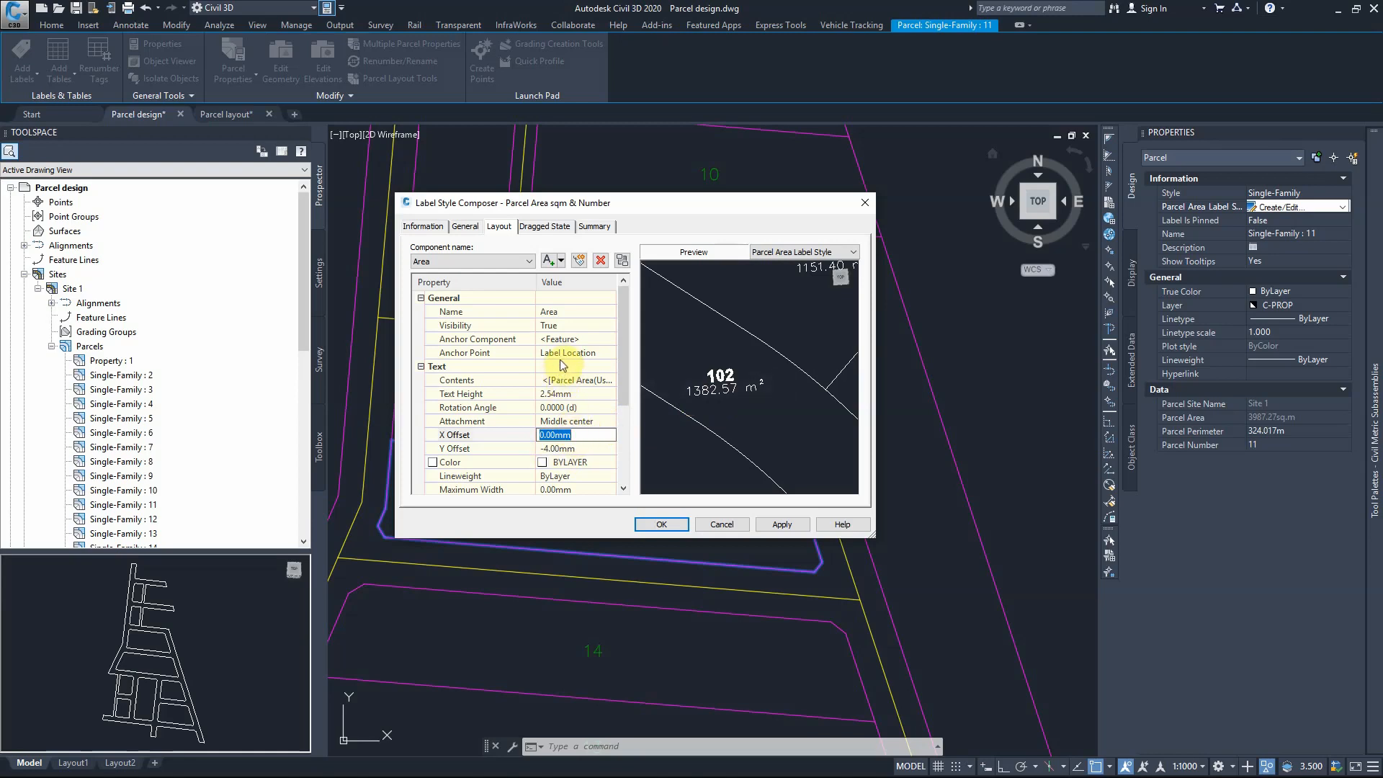
pyautogui.click(573, 420)
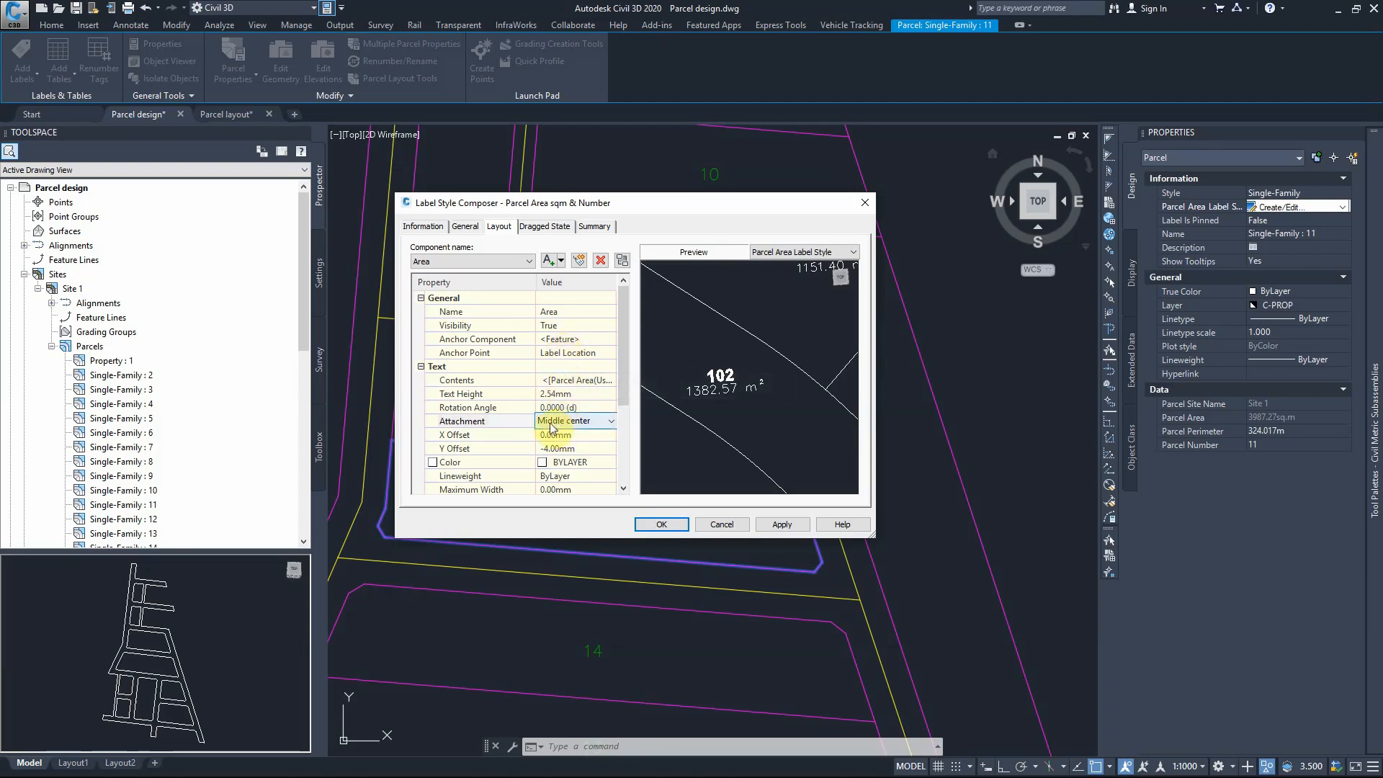
# Step: Anchor the Area component to the Prcel Number component with Top Center as the anchor point
pyautogui.click(573, 338)
pyautogui.click(572, 339)
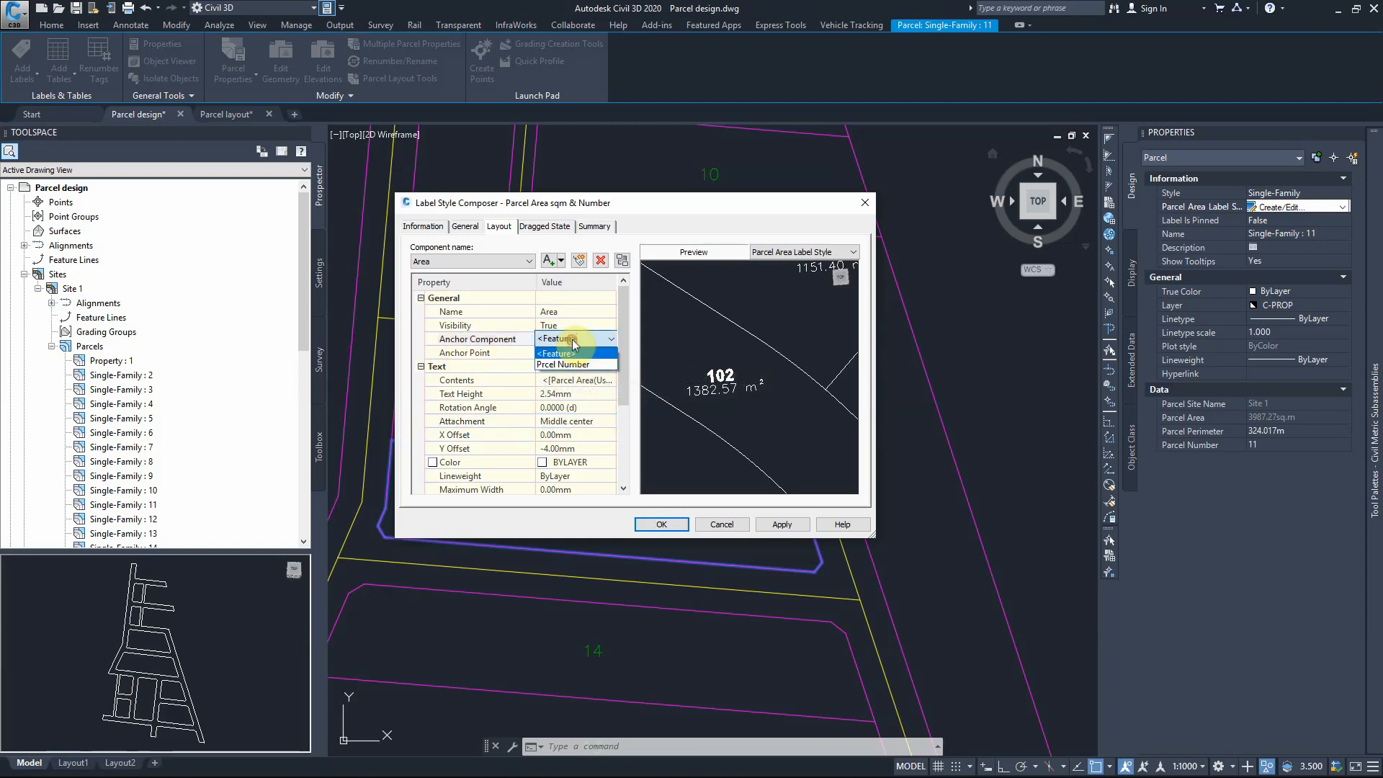
pyautogui.click(565, 364)
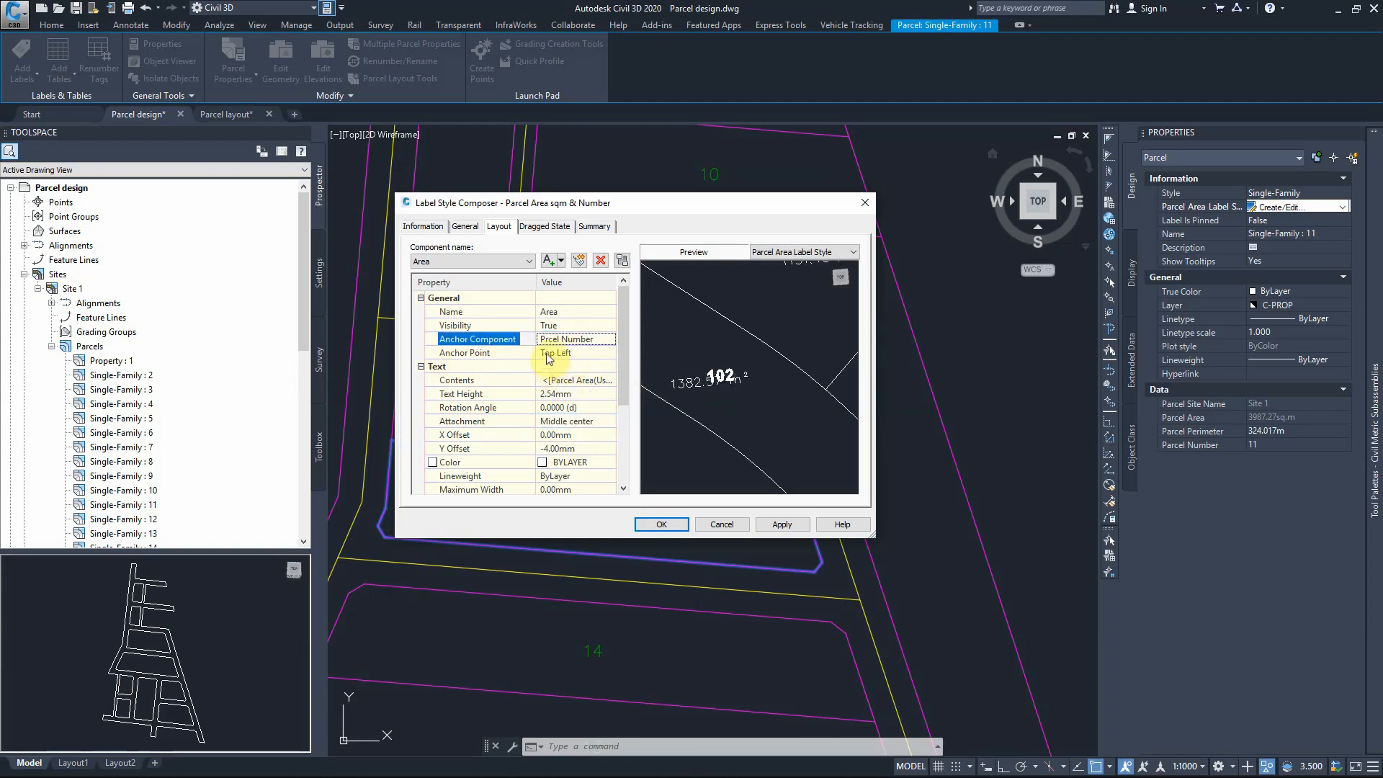
pyautogui.click(558, 352)
pyautogui.click(558, 352)
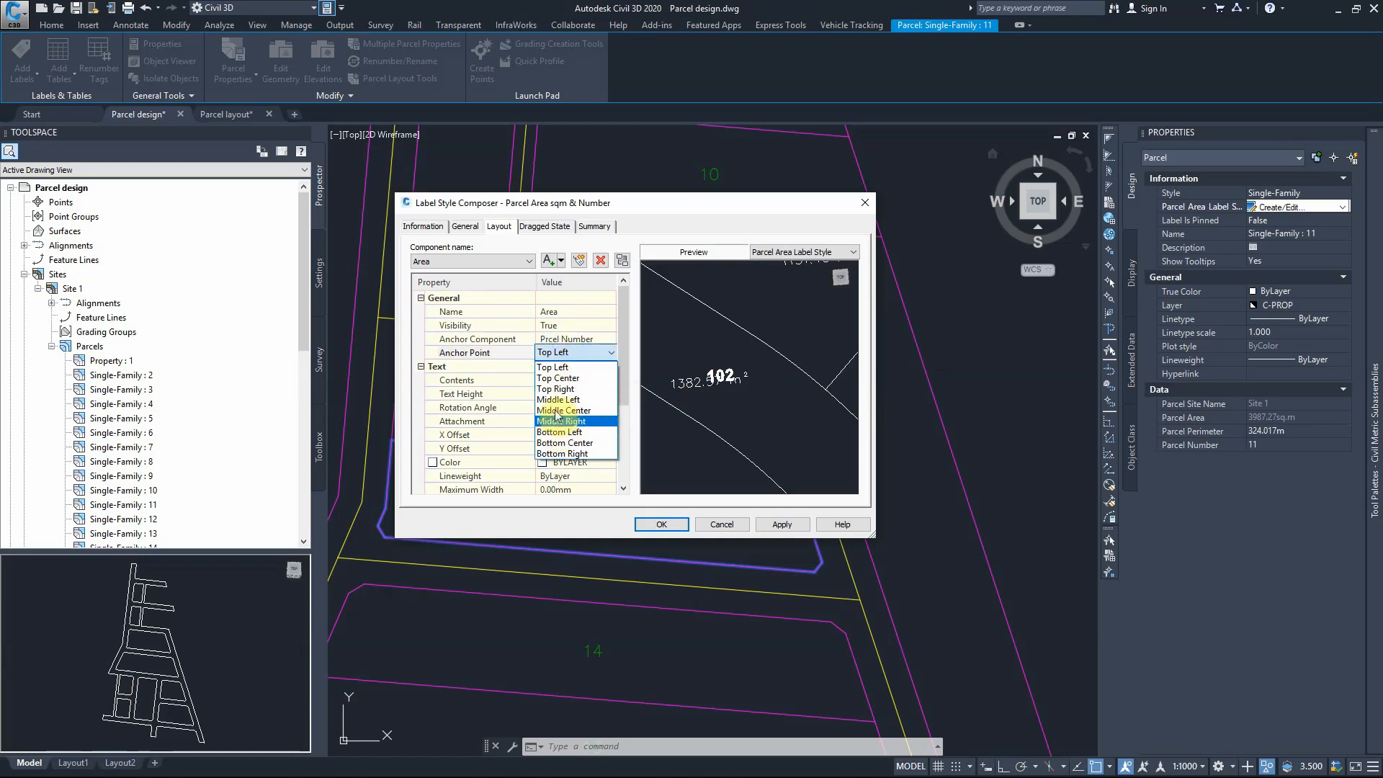
pyautogui.click(553, 378)
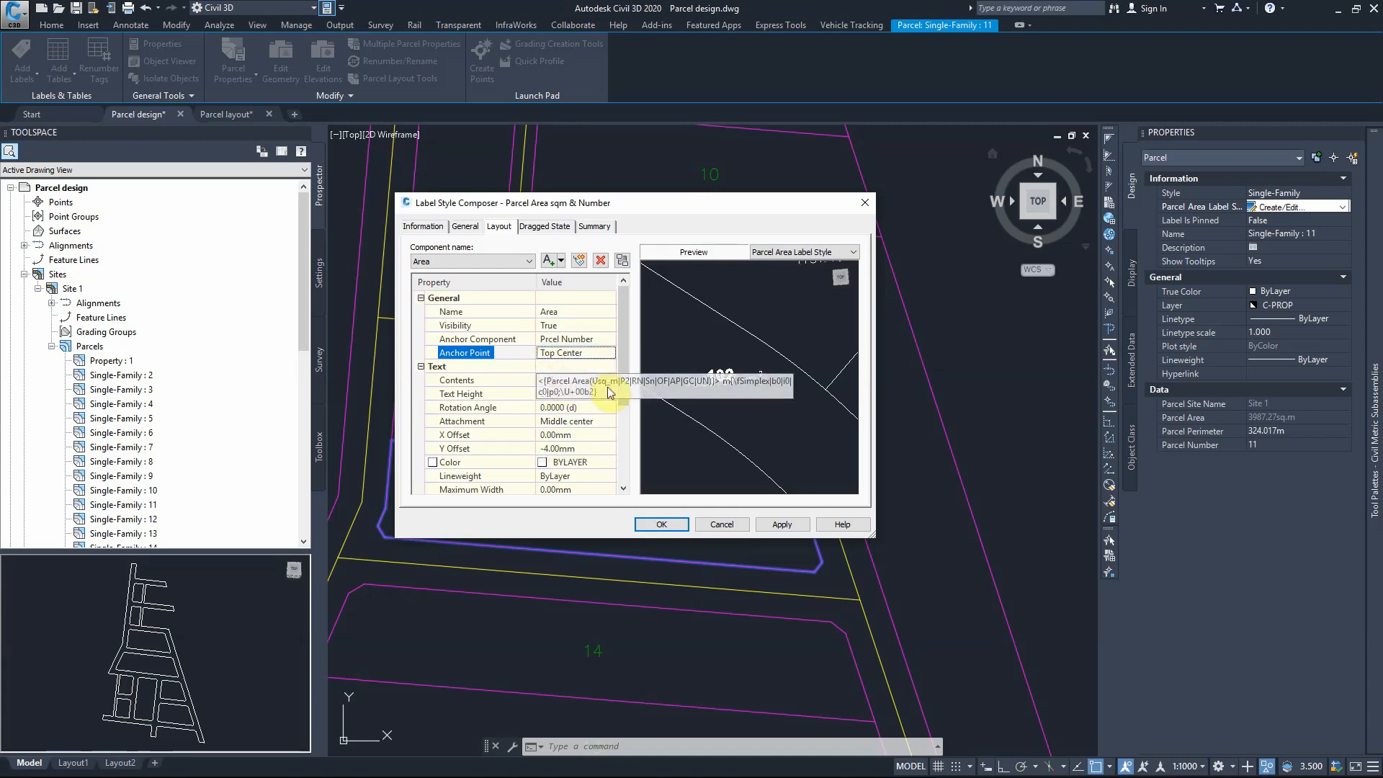
# Step: Set the Area component's Y Offset to -8 mm
pyautogui.click(547, 448)
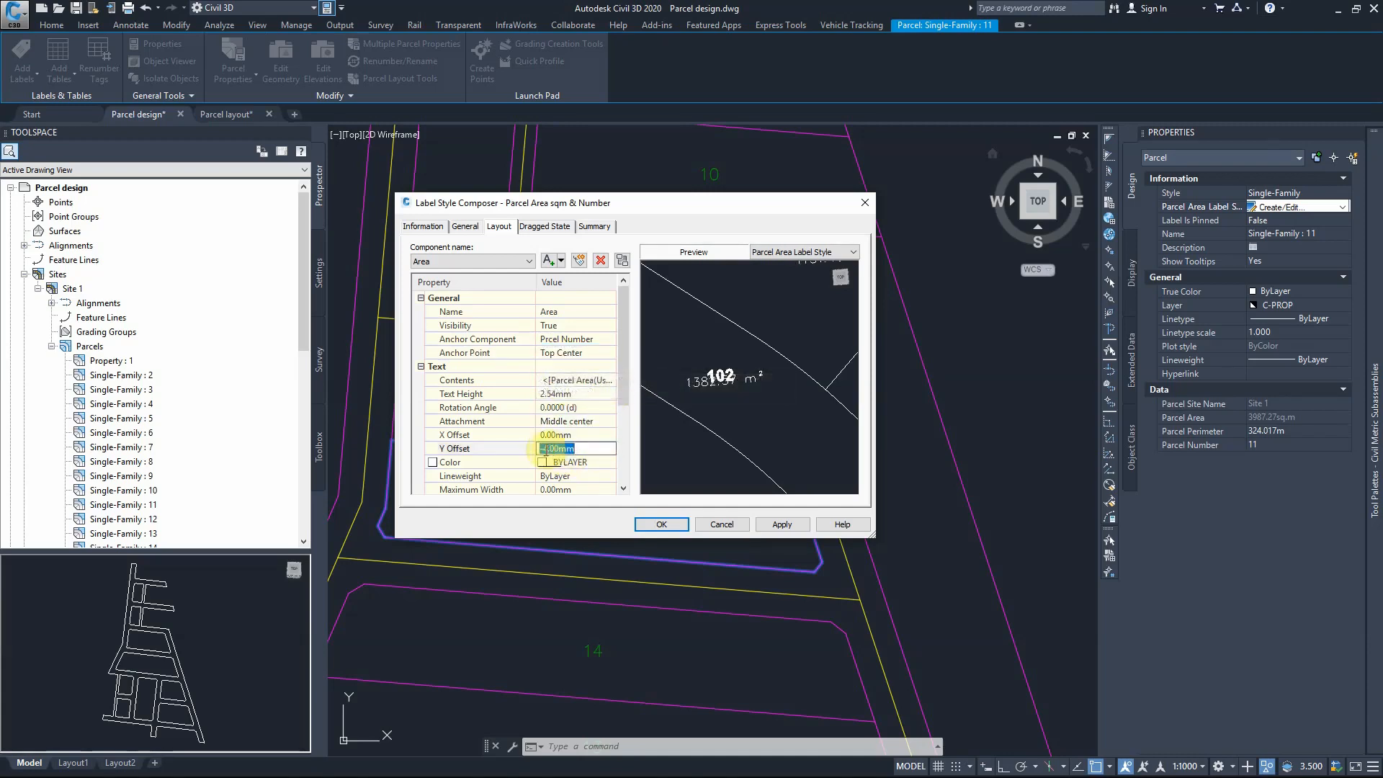
pyautogui.press('BackSpace')
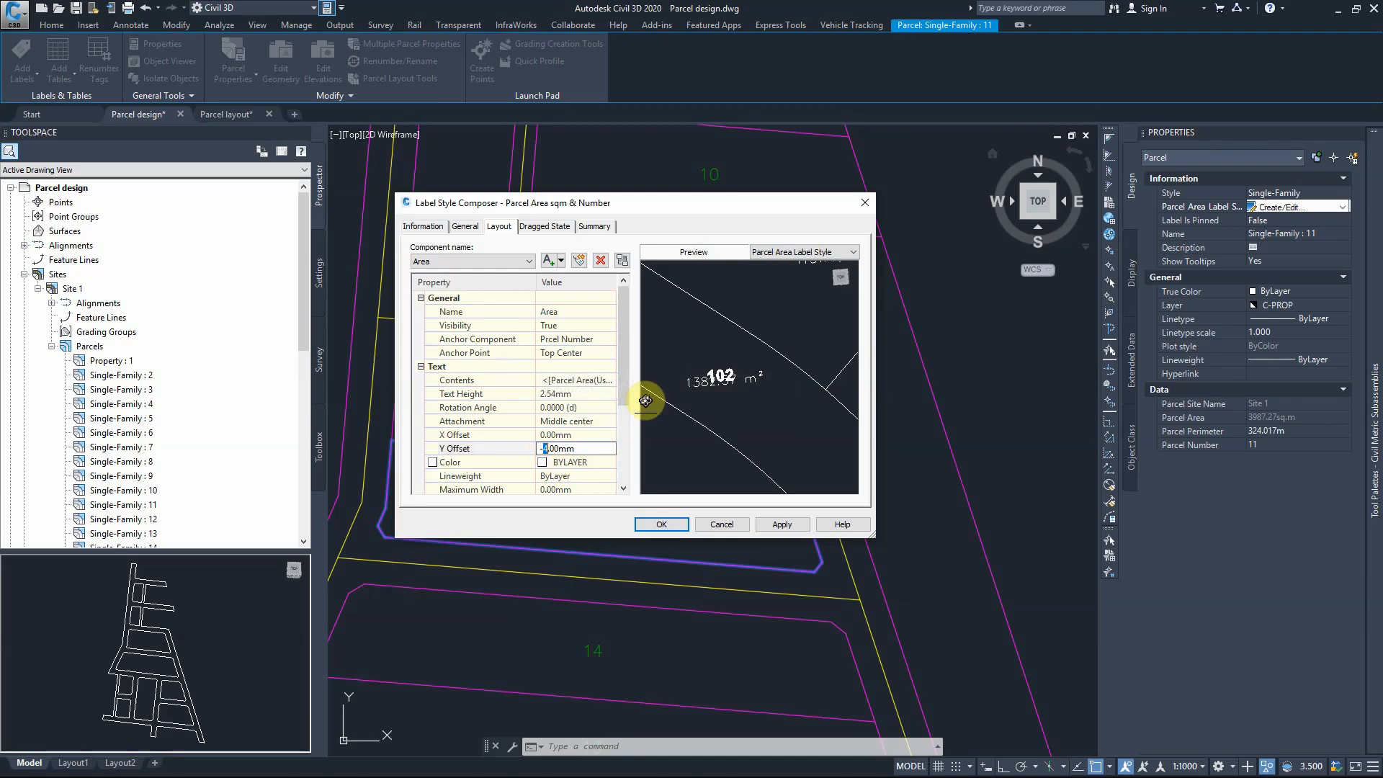
pyautogui.write('-8')
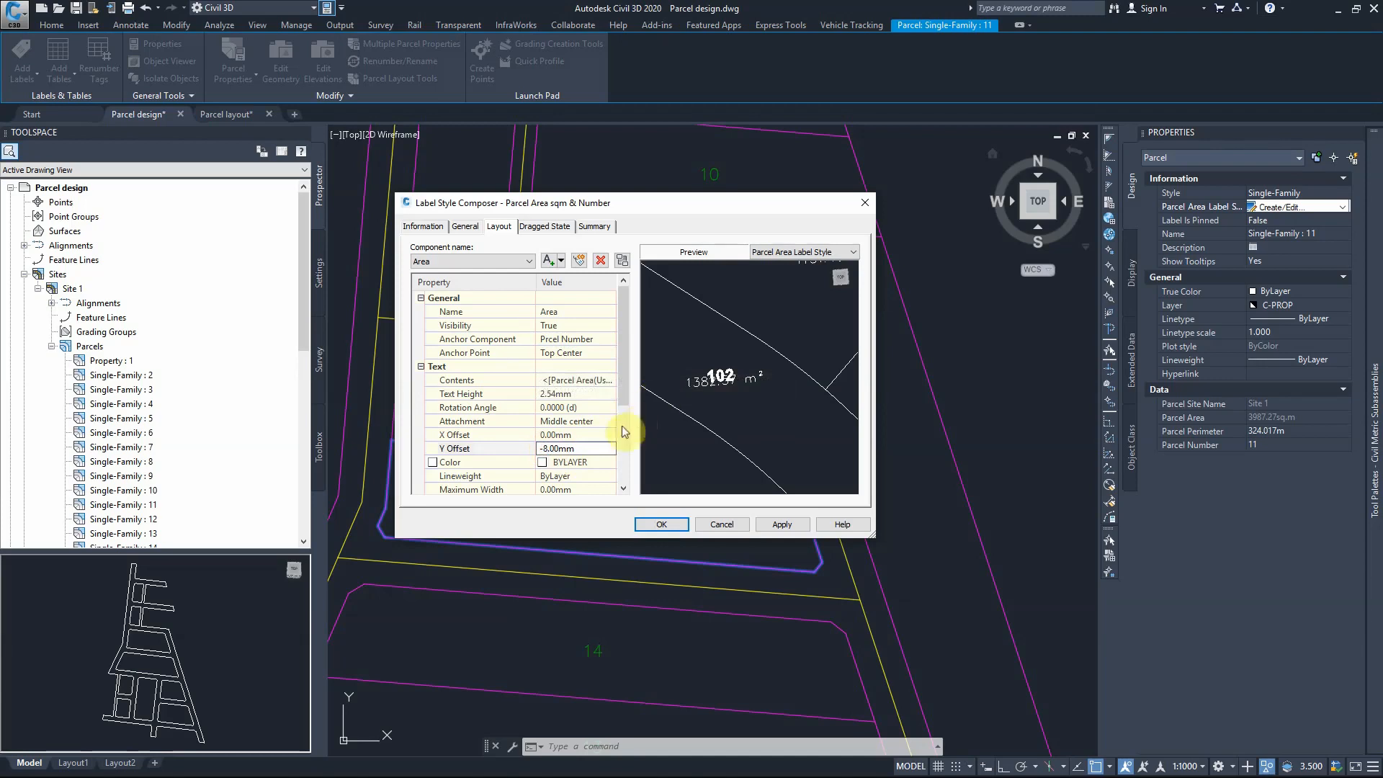
pyautogui.click(589, 433)
# Step: Set the Area component's Y Offset to -7 mm
pyautogui.click(545, 449)
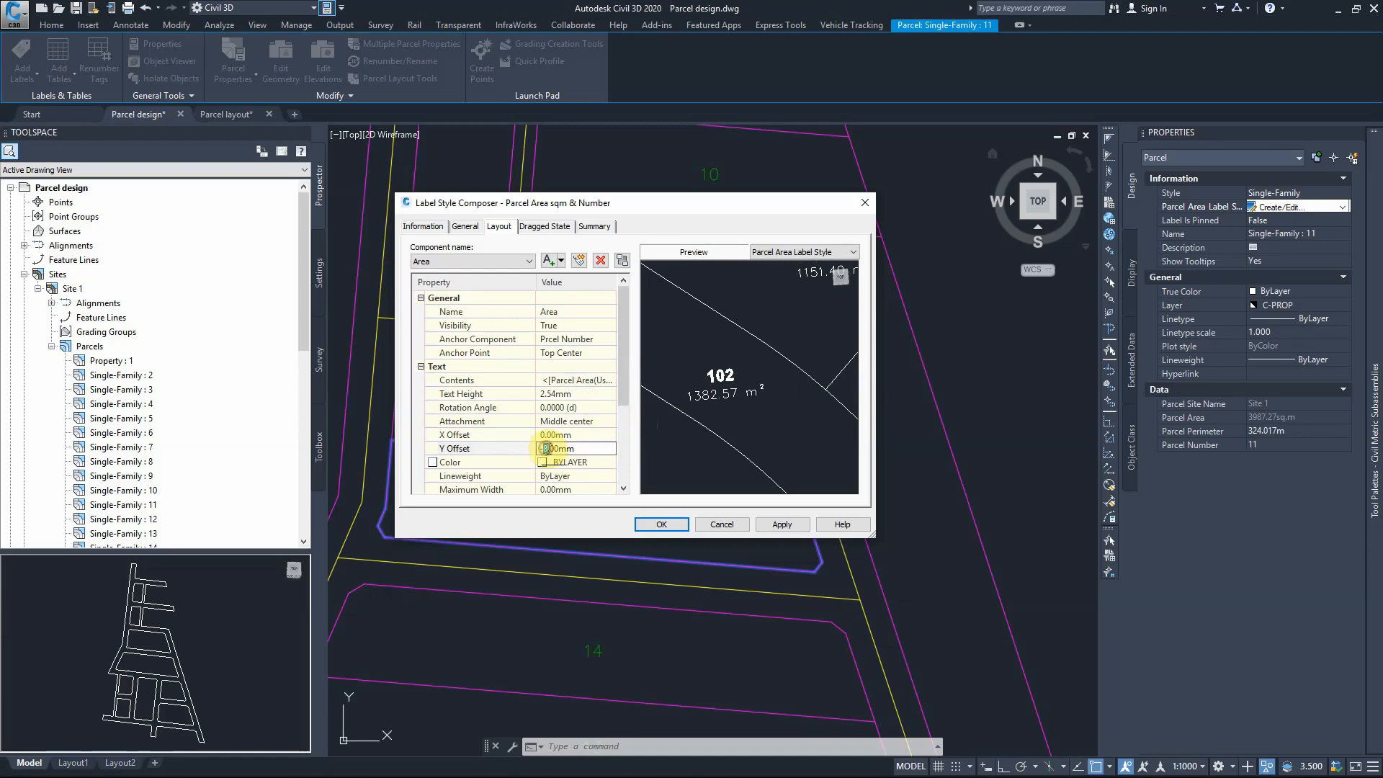
pyautogui.write('7')
pyautogui.click(553, 435)
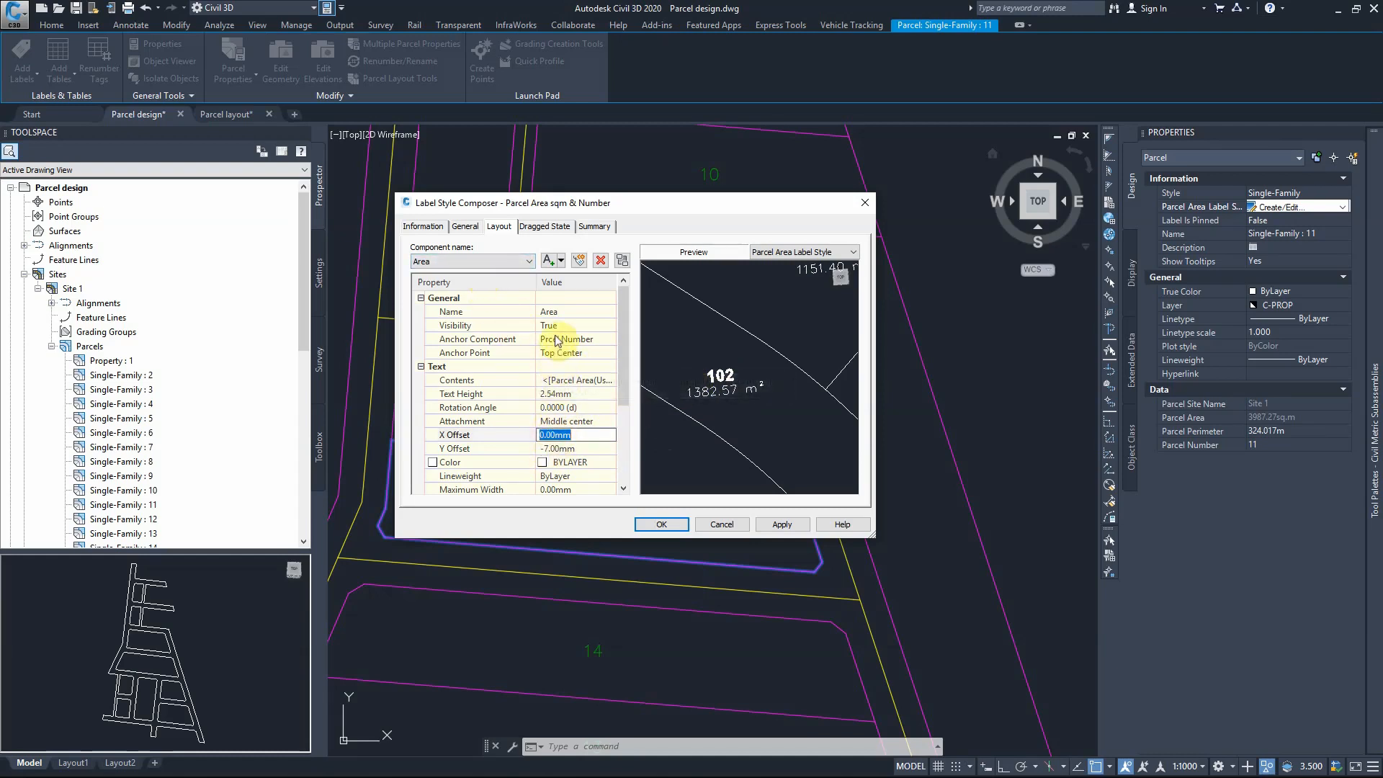
# Step: Confirm the label style, assign Parcel Area sqm & Number to parcel 11, and check its label in the drawing
pyautogui.click(468, 261)
pyautogui.click(443, 285)
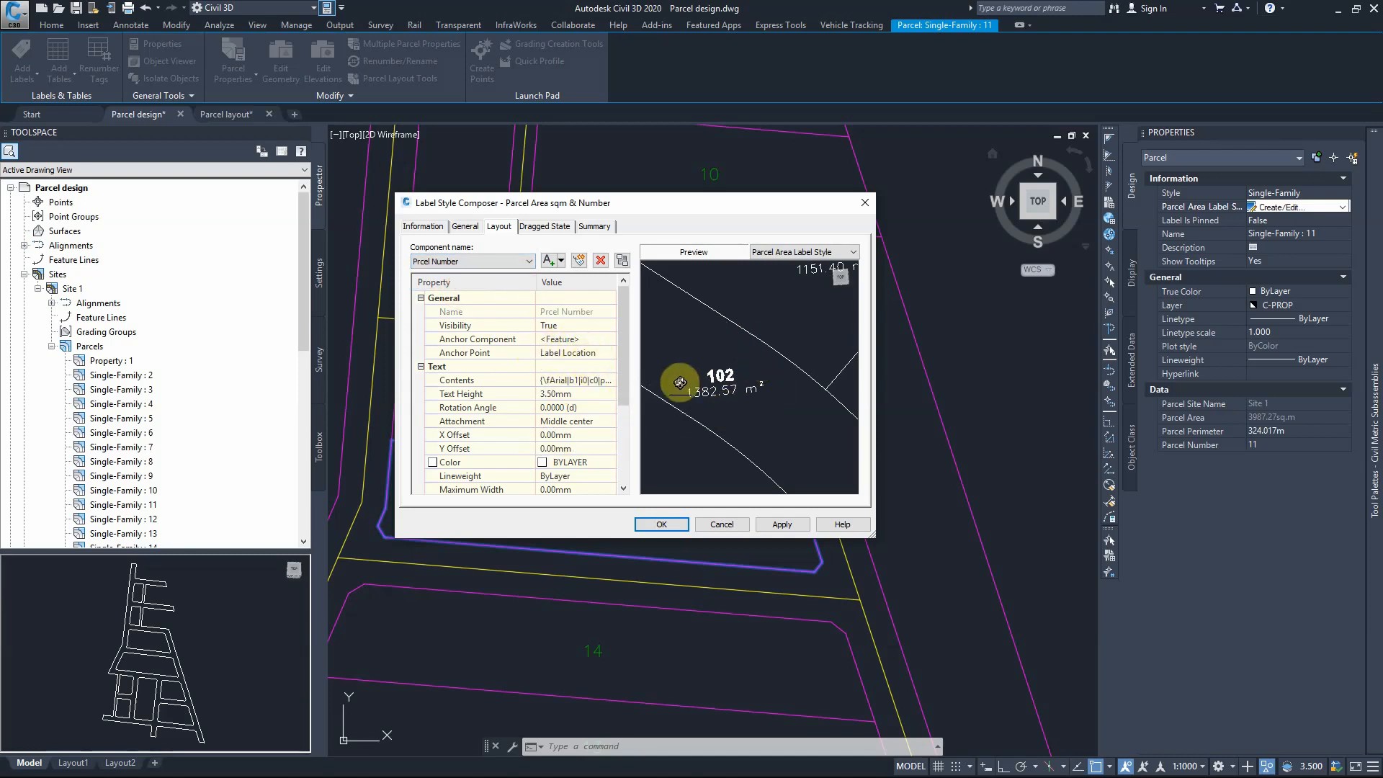
pyautogui.click(661, 524)
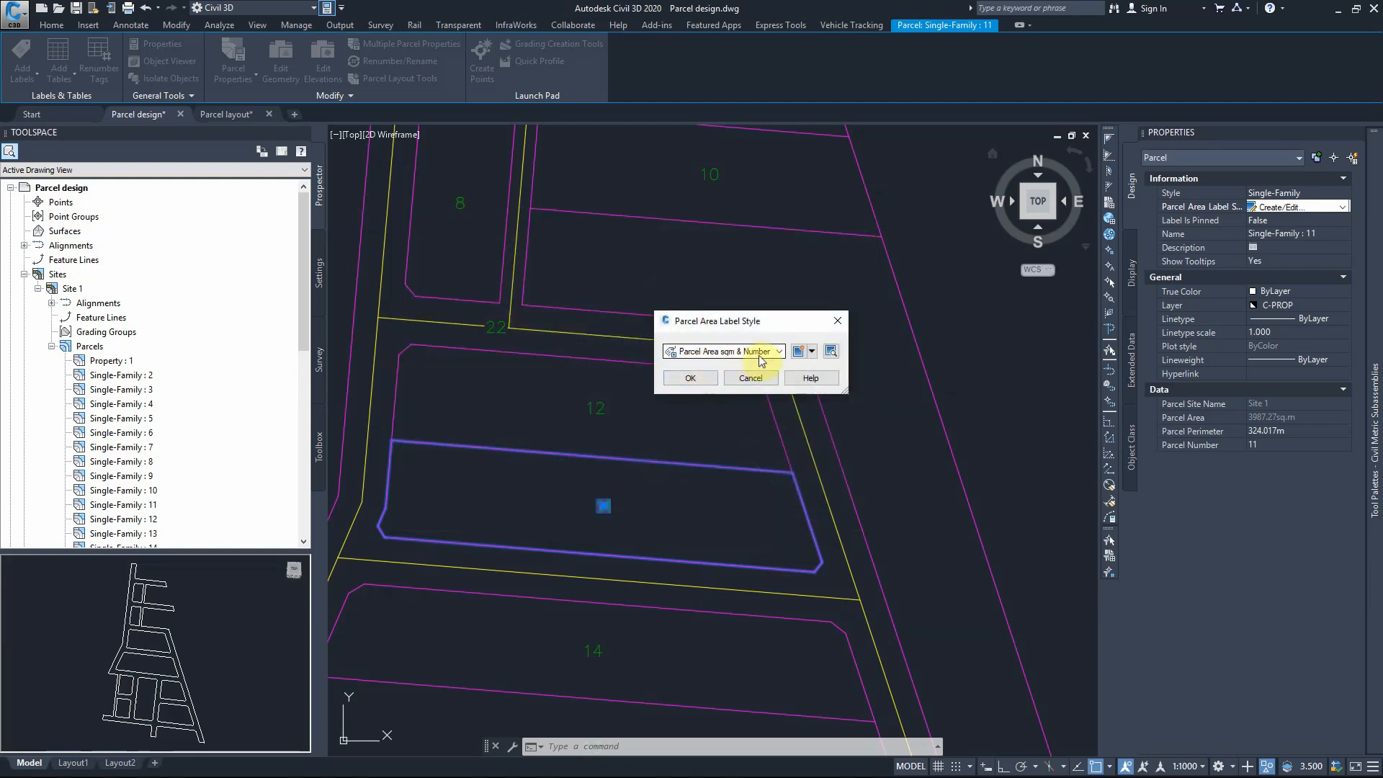
pyautogui.click(695, 378)
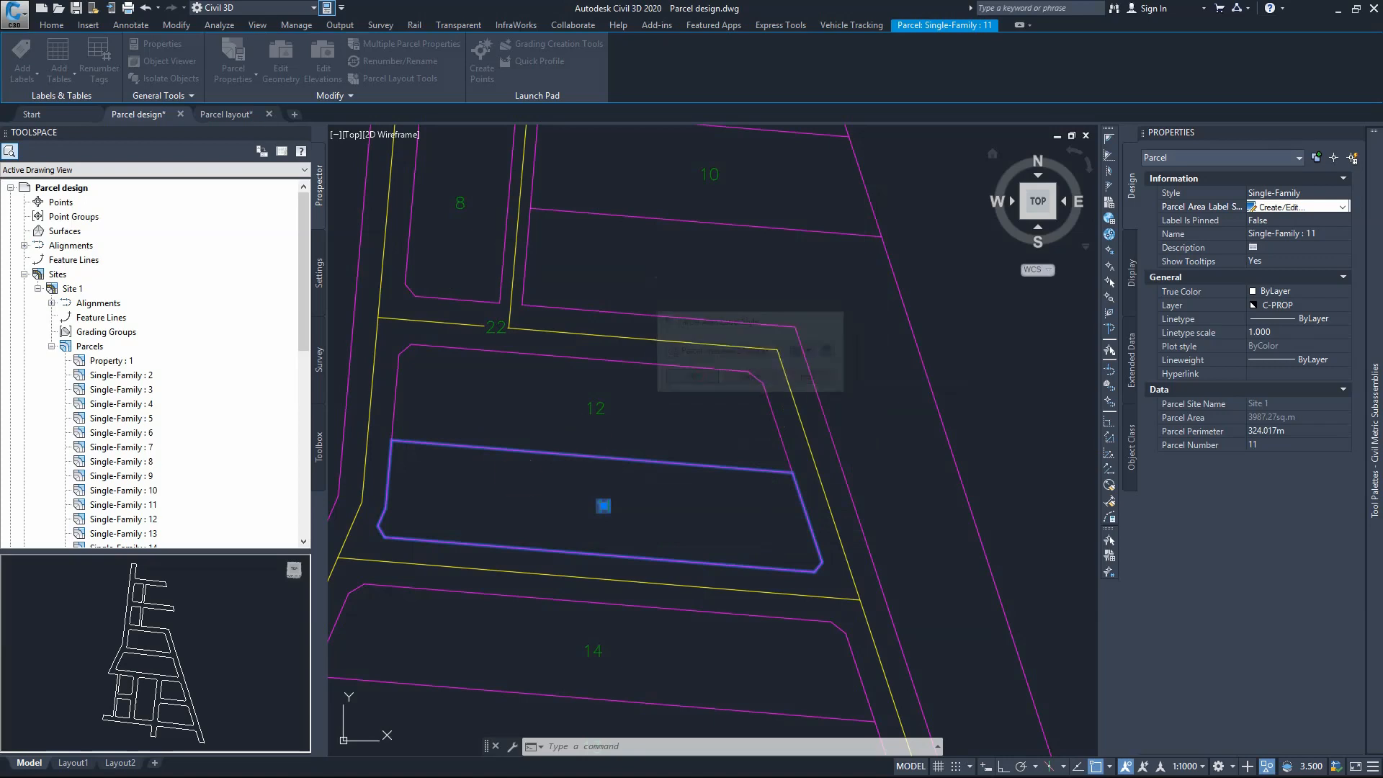
pyautogui.scroll(2, 621, 533)
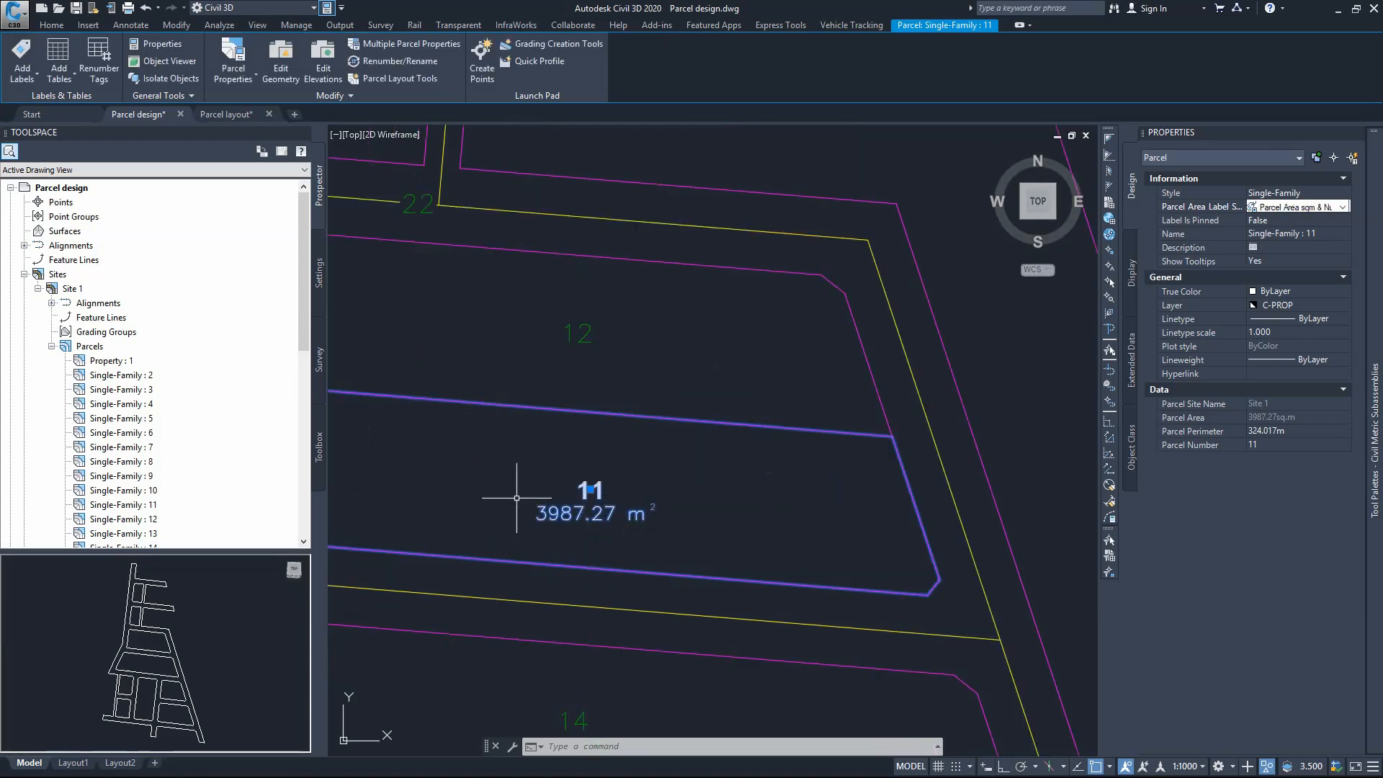
pyautogui.click(605, 517)
pyautogui.press('Escape')
pyautogui.scroll(-3, 618, 465)
pyautogui.scroll(2, 576, 472)
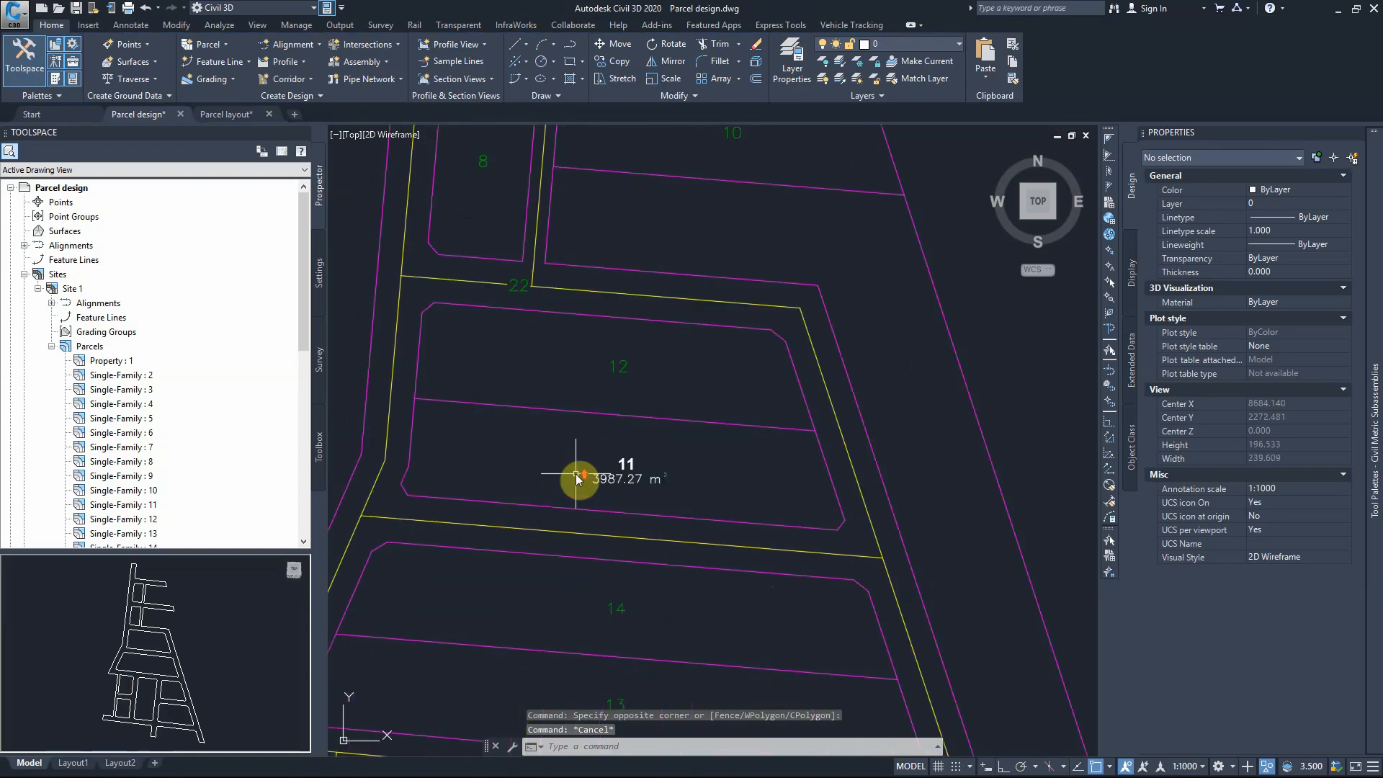
pyautogui.click(549, 469)
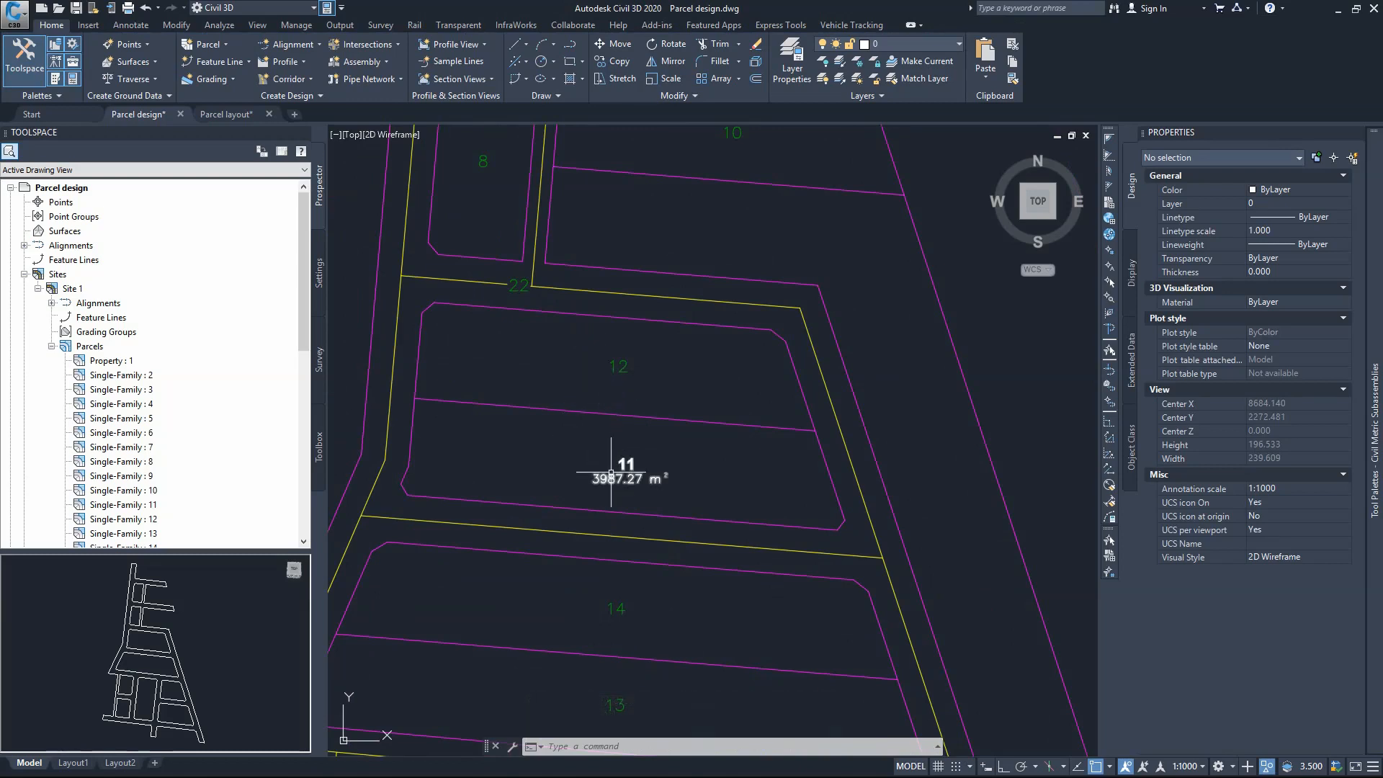
pyautogui.scroll(-4, 610, 473)
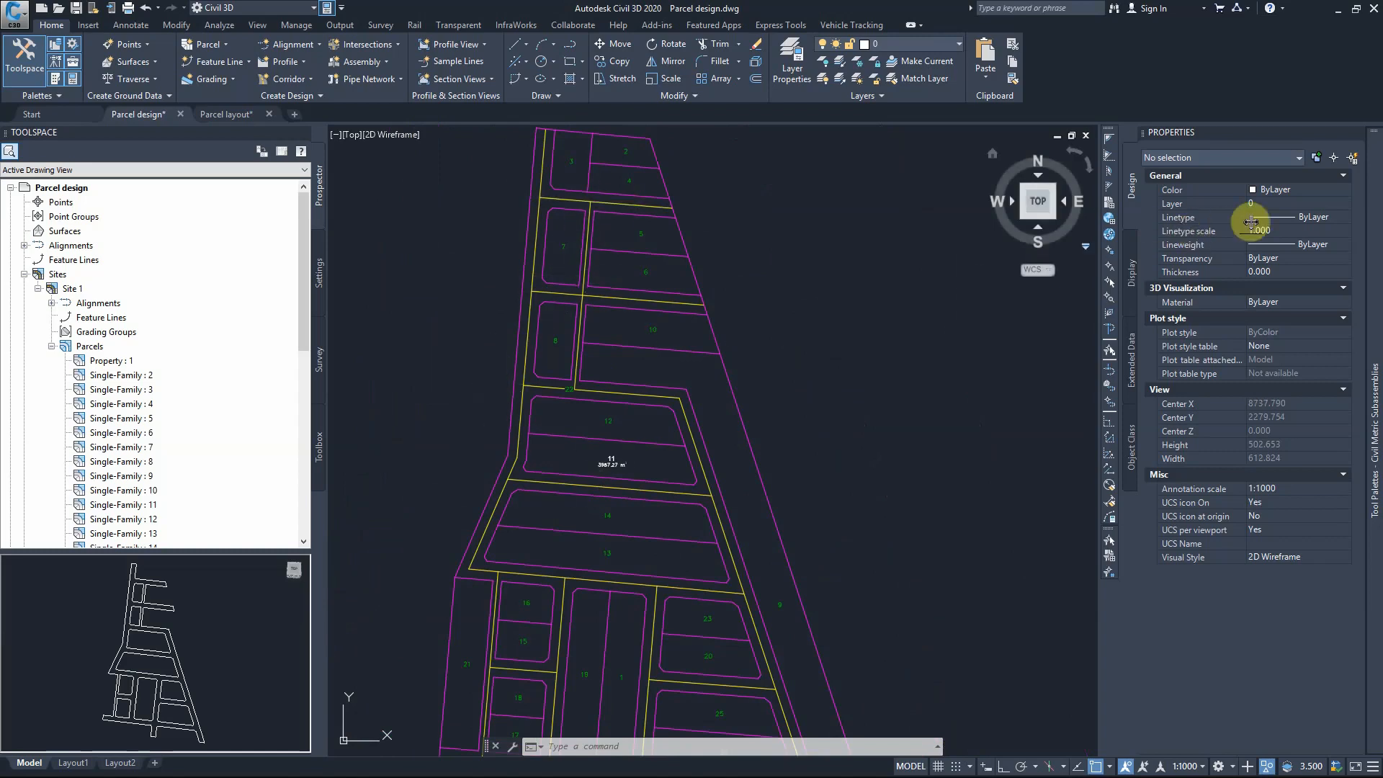
pyautogui.click(626, 417)
pyautogui.click(1282, 208)
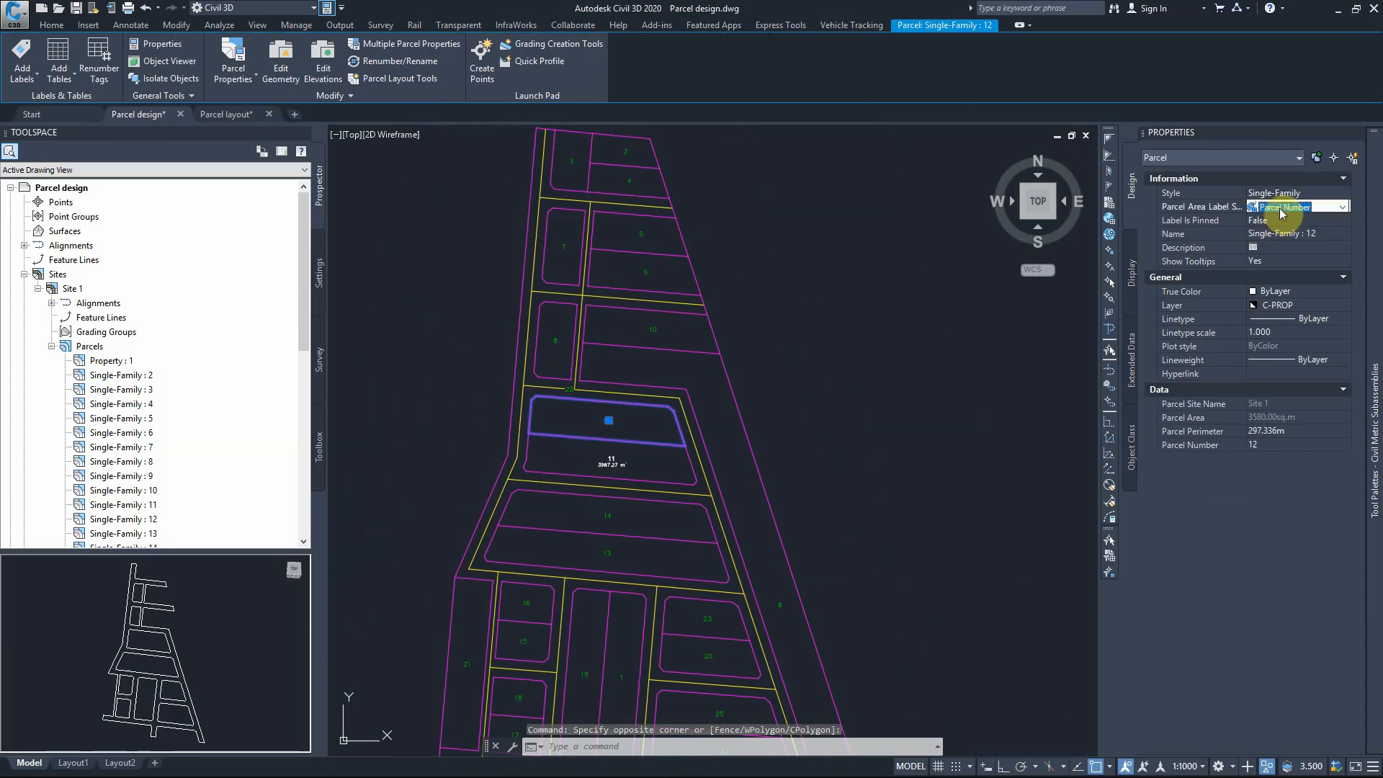
pyautogui.click(1281, 210)
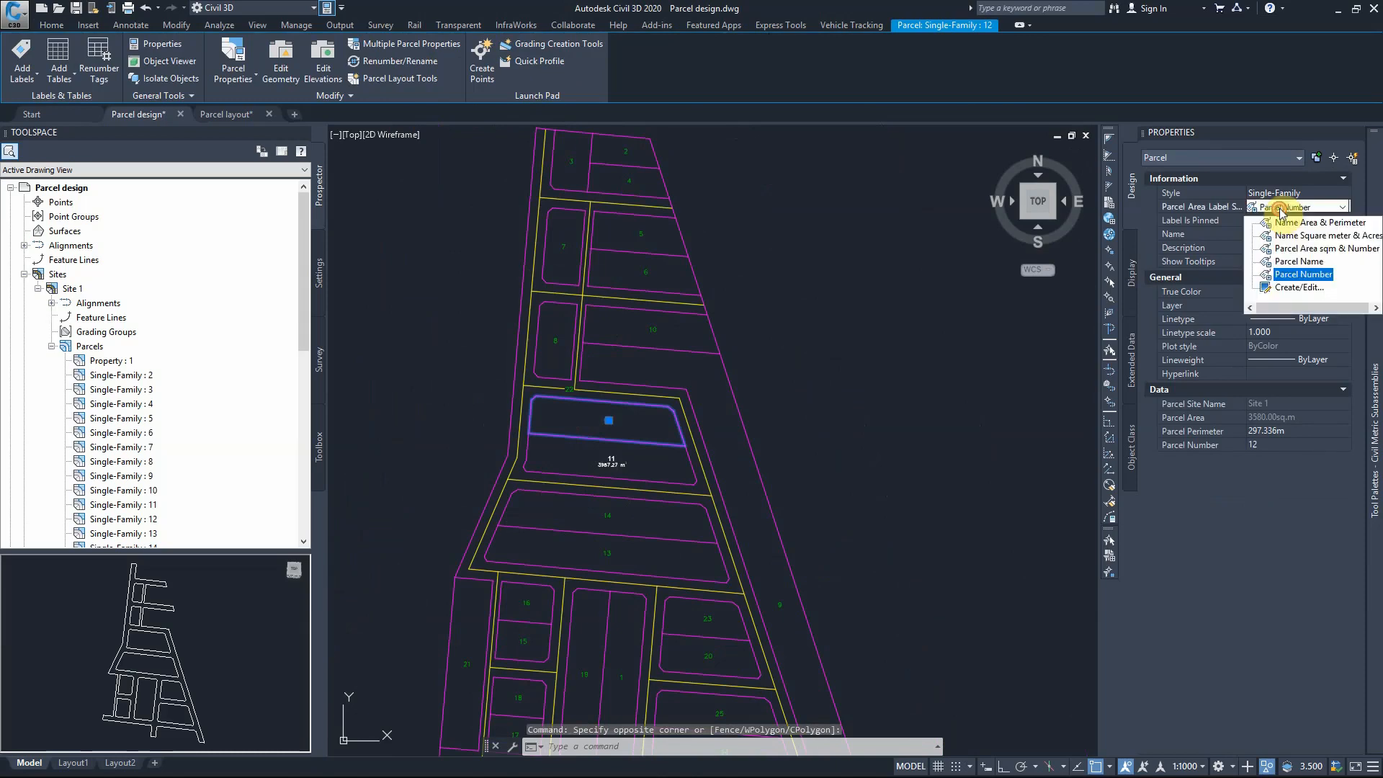
pyautogui.click(977, 315)
pyautogui.press('Escape')
# Step: List the parcels of Site 1 and set the area label style of Single-Family : 22 to Parcel Area sqm & Number
pyautogui.click(85, 348)
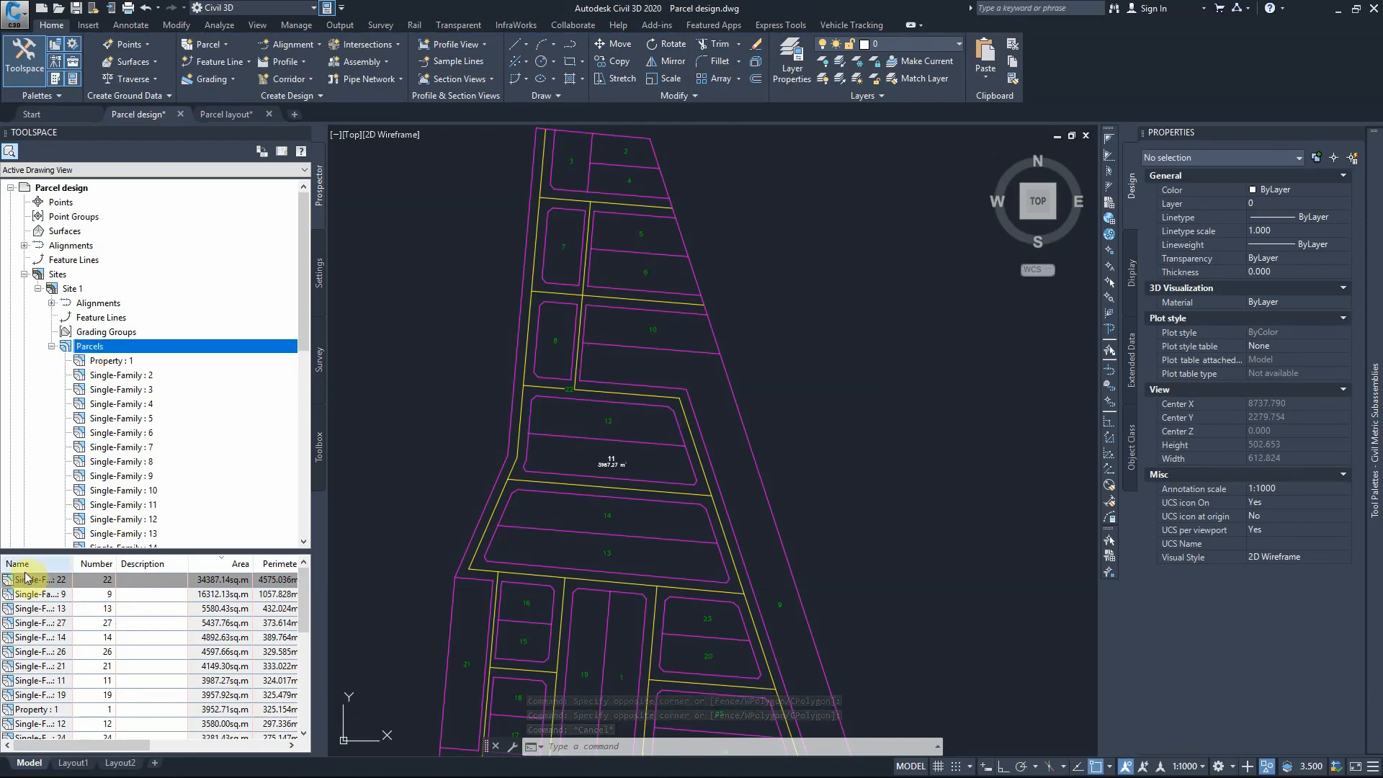
pyautogui.click(92, 578)
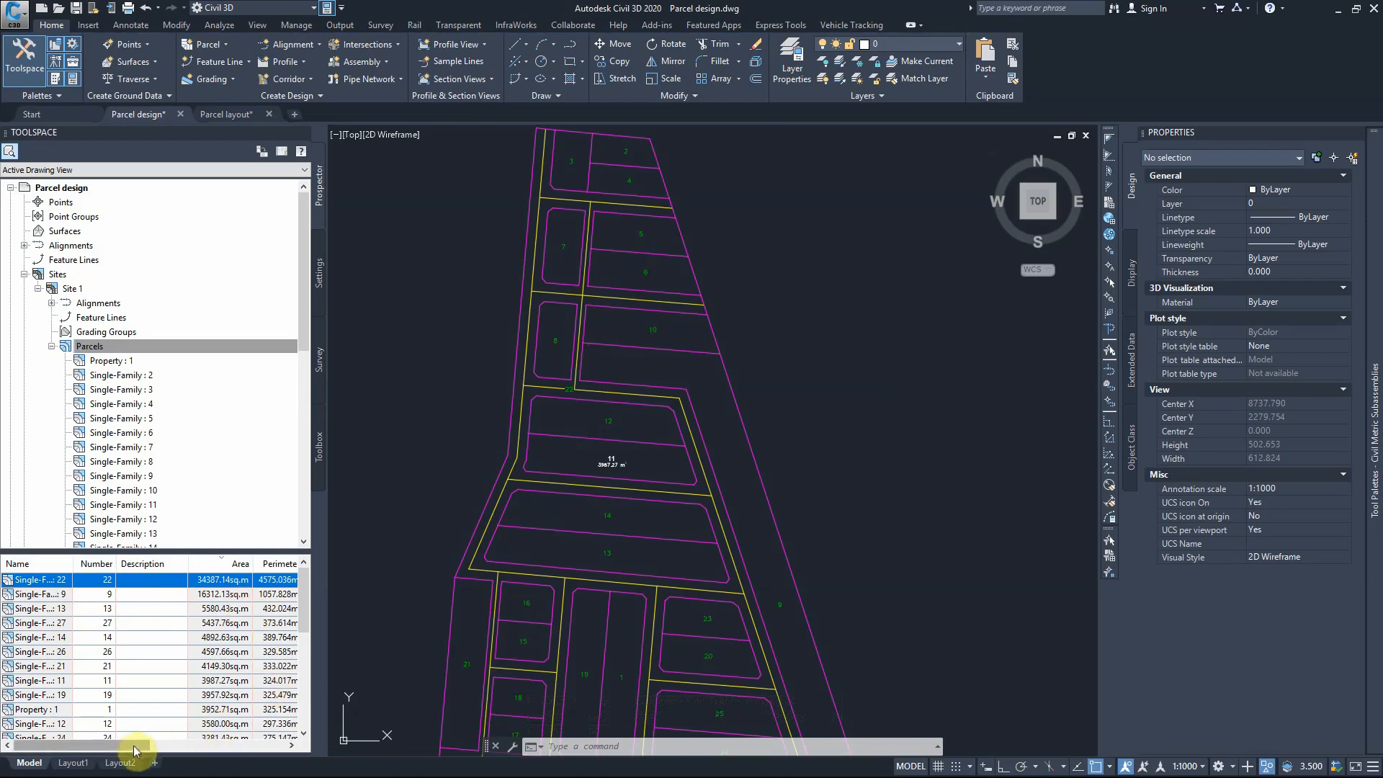
pyautogui.moveTo(133, 749); pyautogui.dragTo(236, 744)
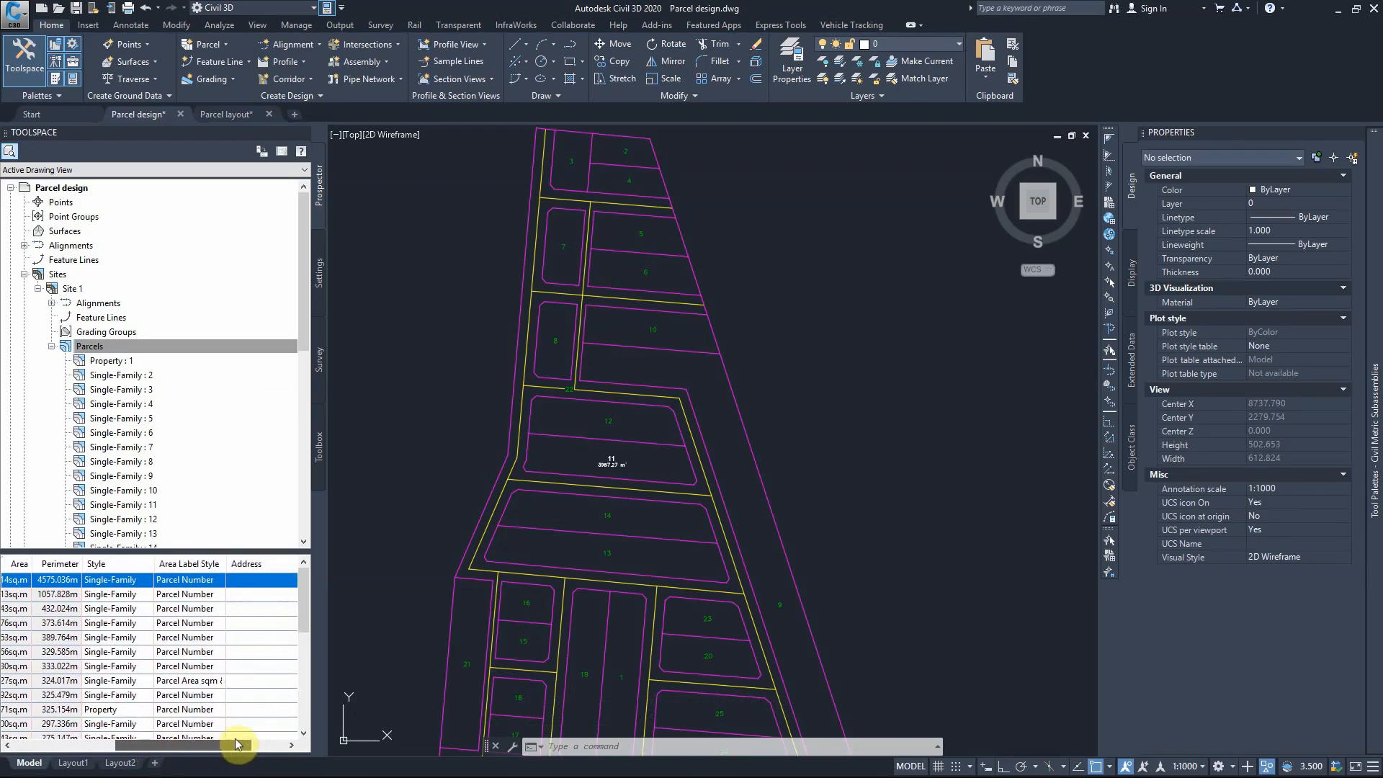
pyautogui.rightClick(201, 568)
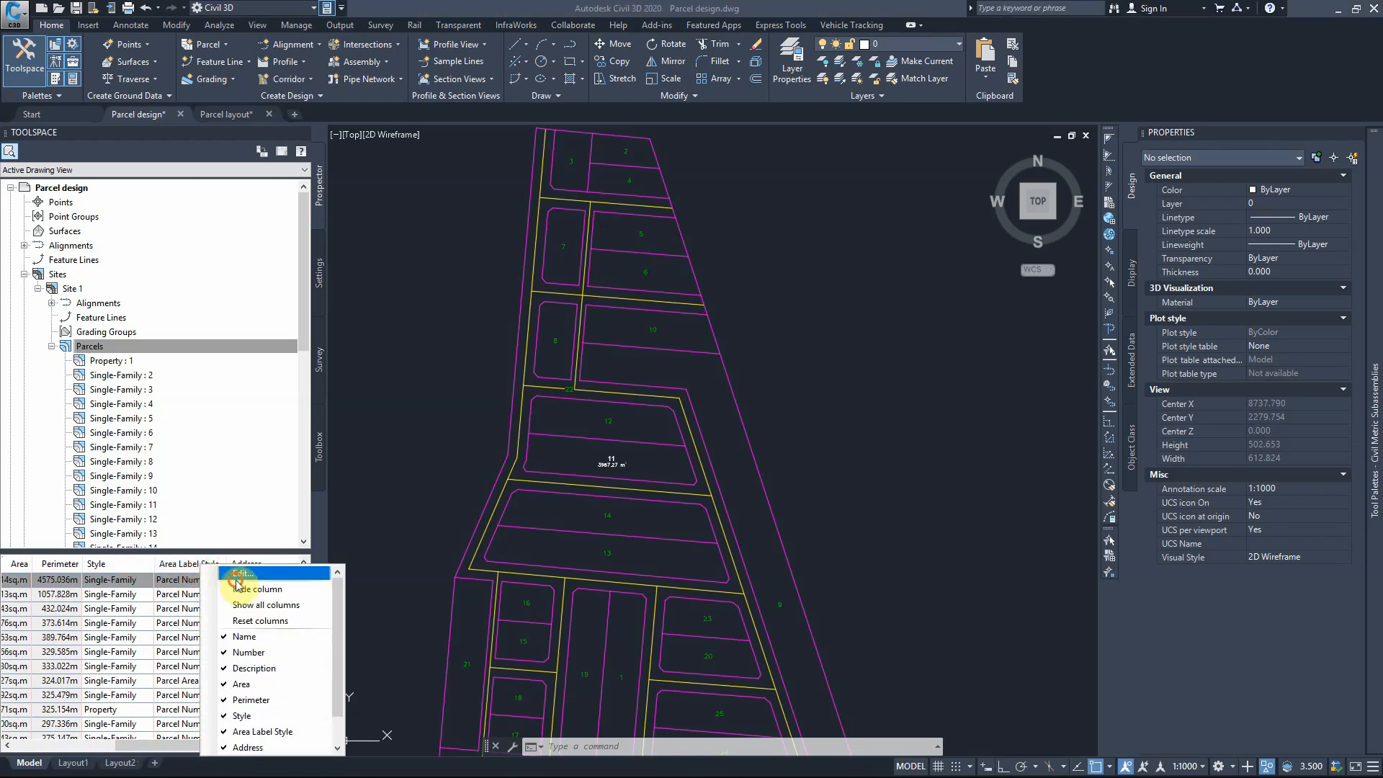
pyautogui.click(229, 581)
pyautogui.press('Return')
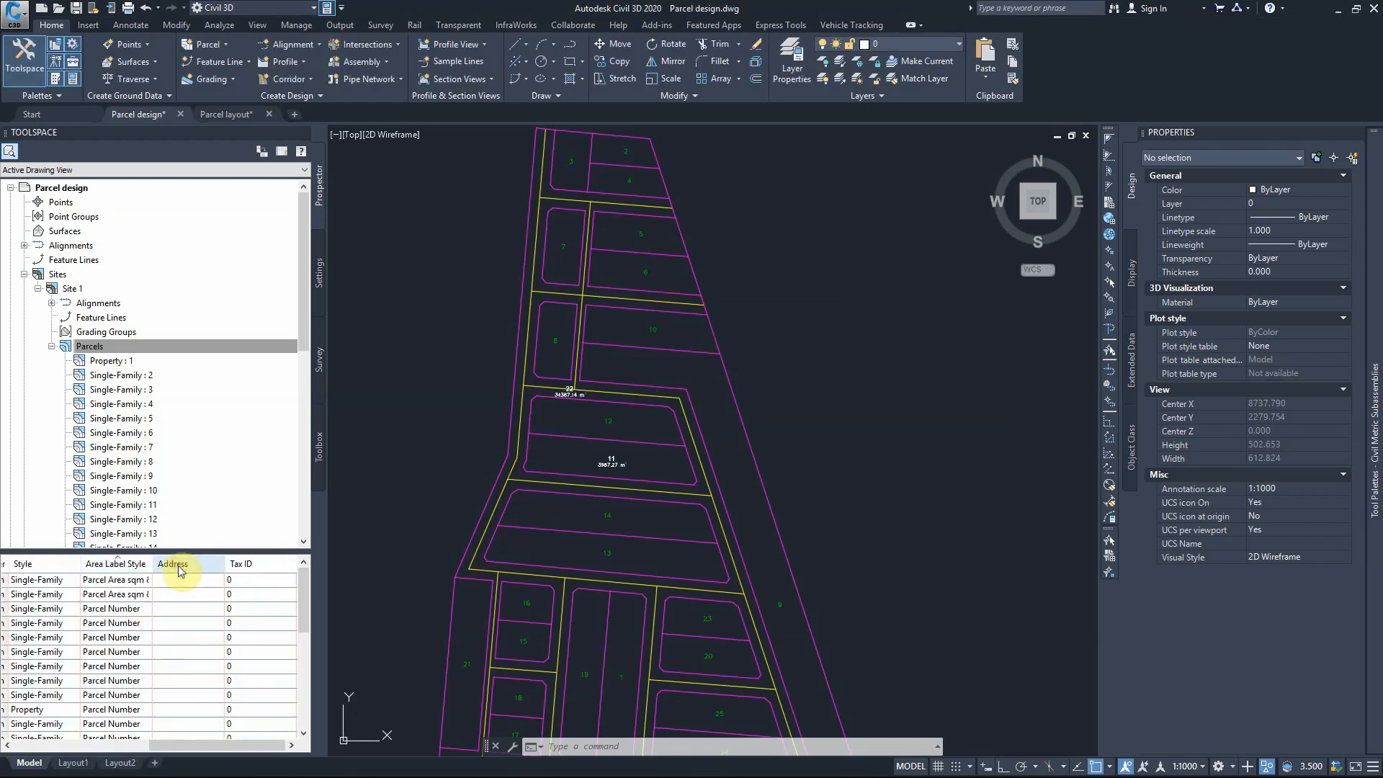
# Step: Select all parcels of Site 1 in the parcel list and set their area label style to Parcel Area sqm & Number
pyautogui.moveTo(176, 742); pyautogui.dragTo(138, 742)
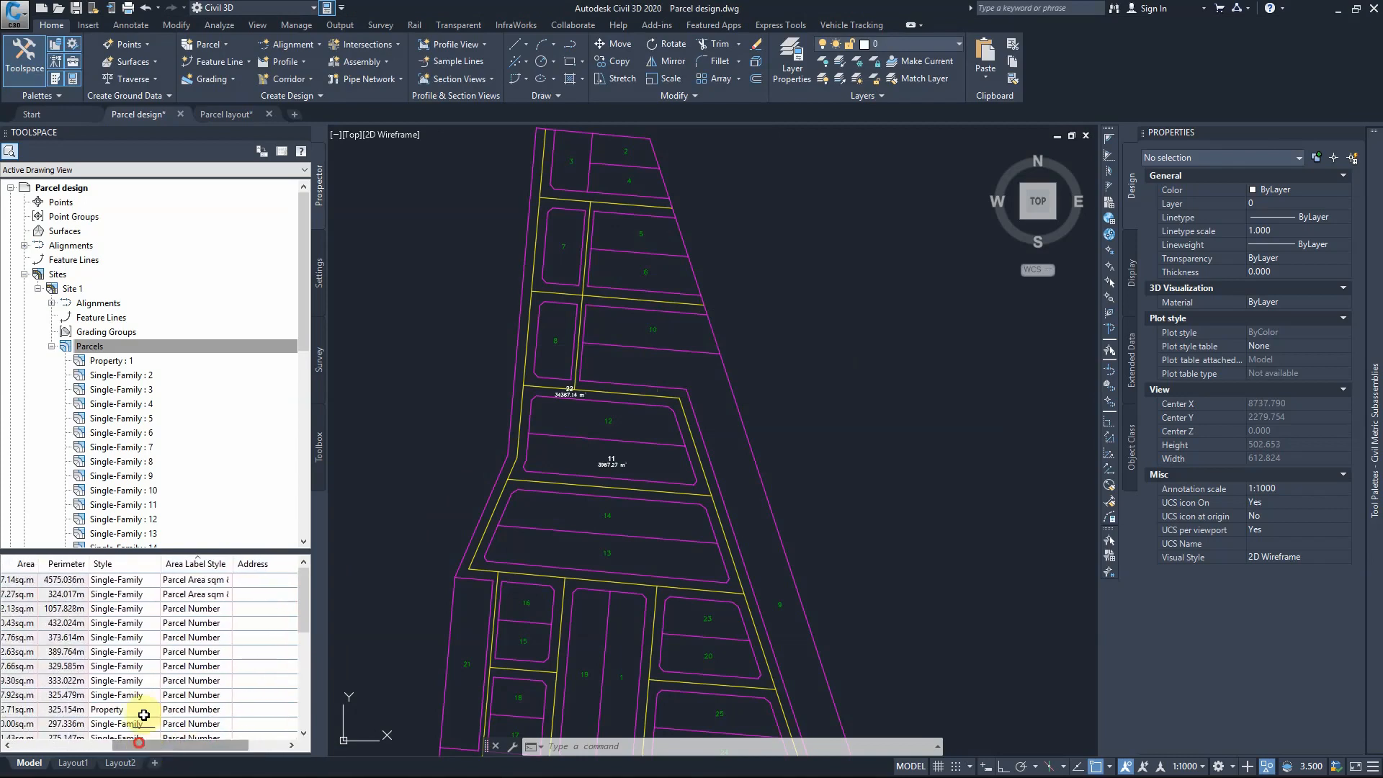
pyautogui.click(159, 580)
pyautogui.hotkey('ctrl', 'a')
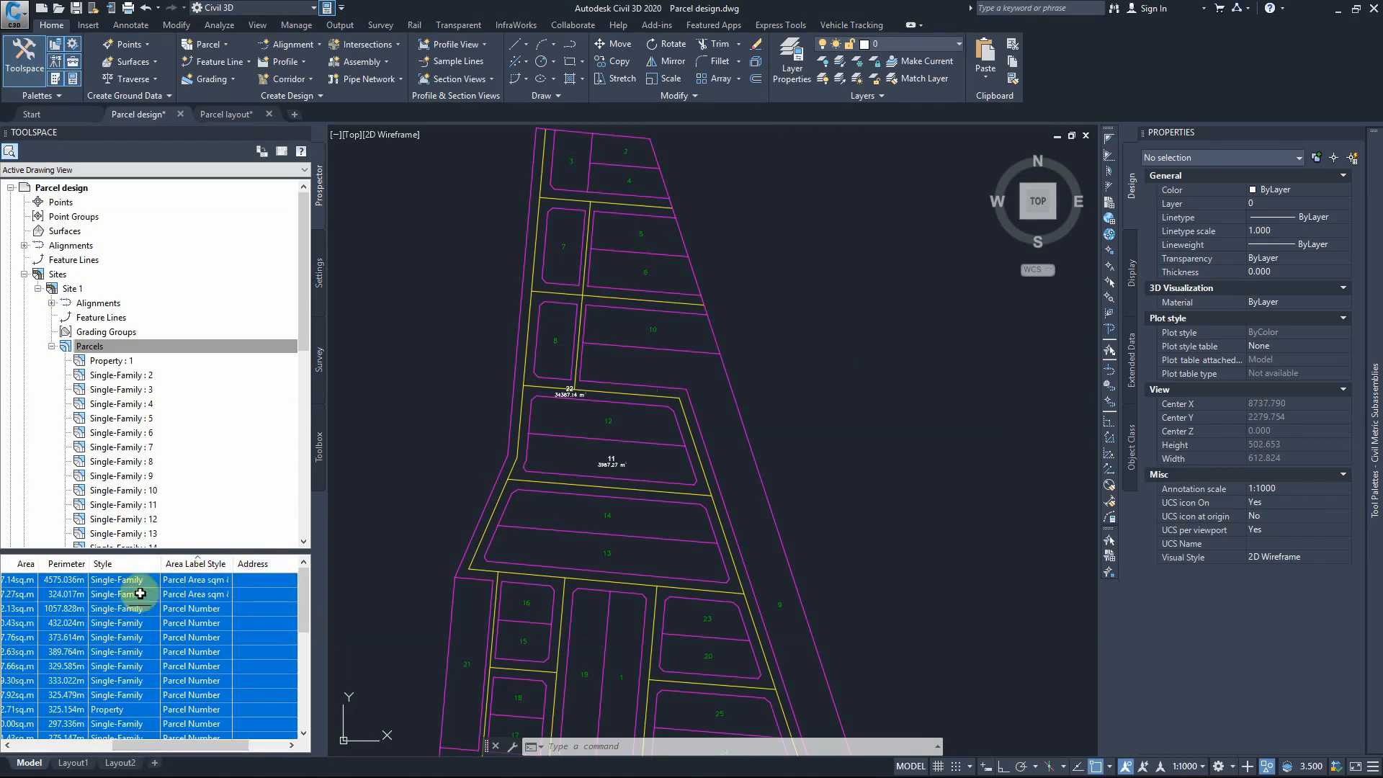
pyautogui.rightClick(193, 569)
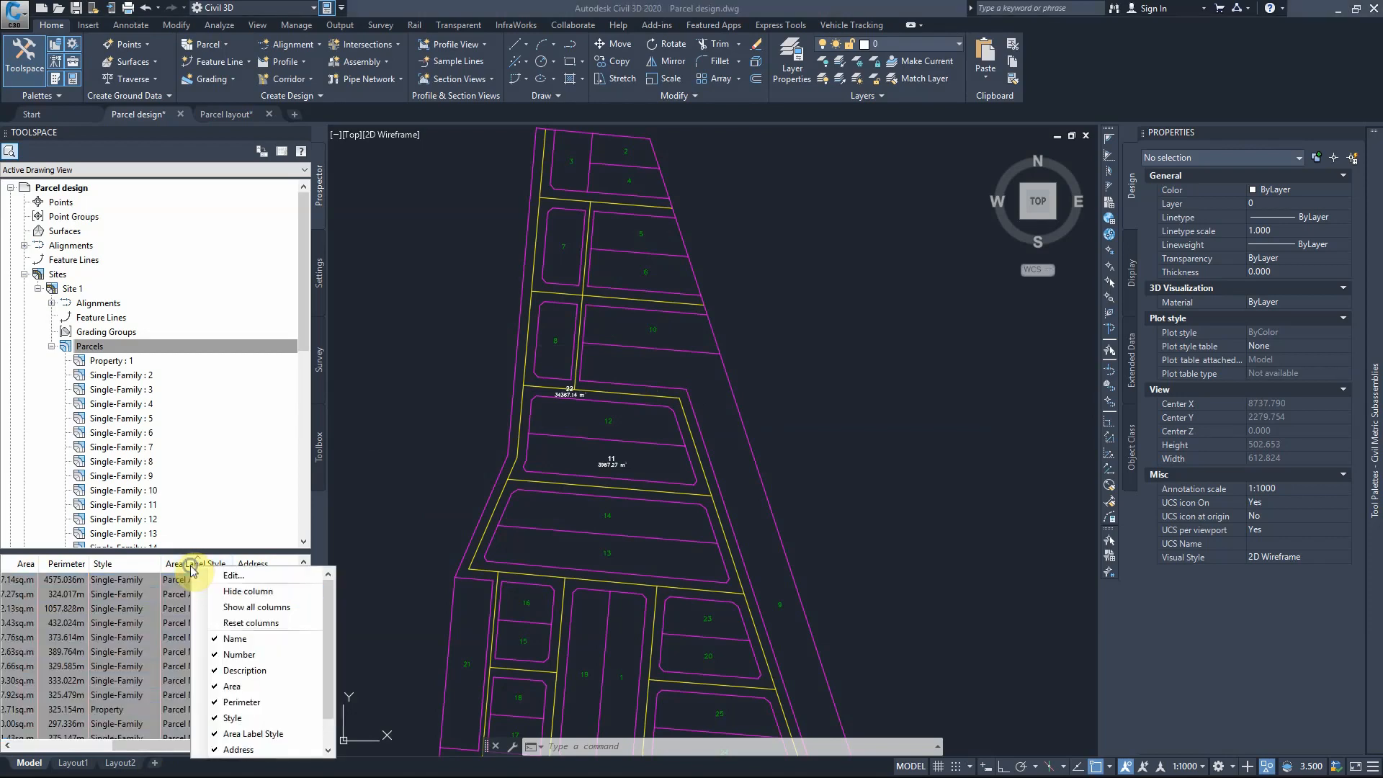
pyautogui.click(225, 583)
pyautogui.click(736, 352)
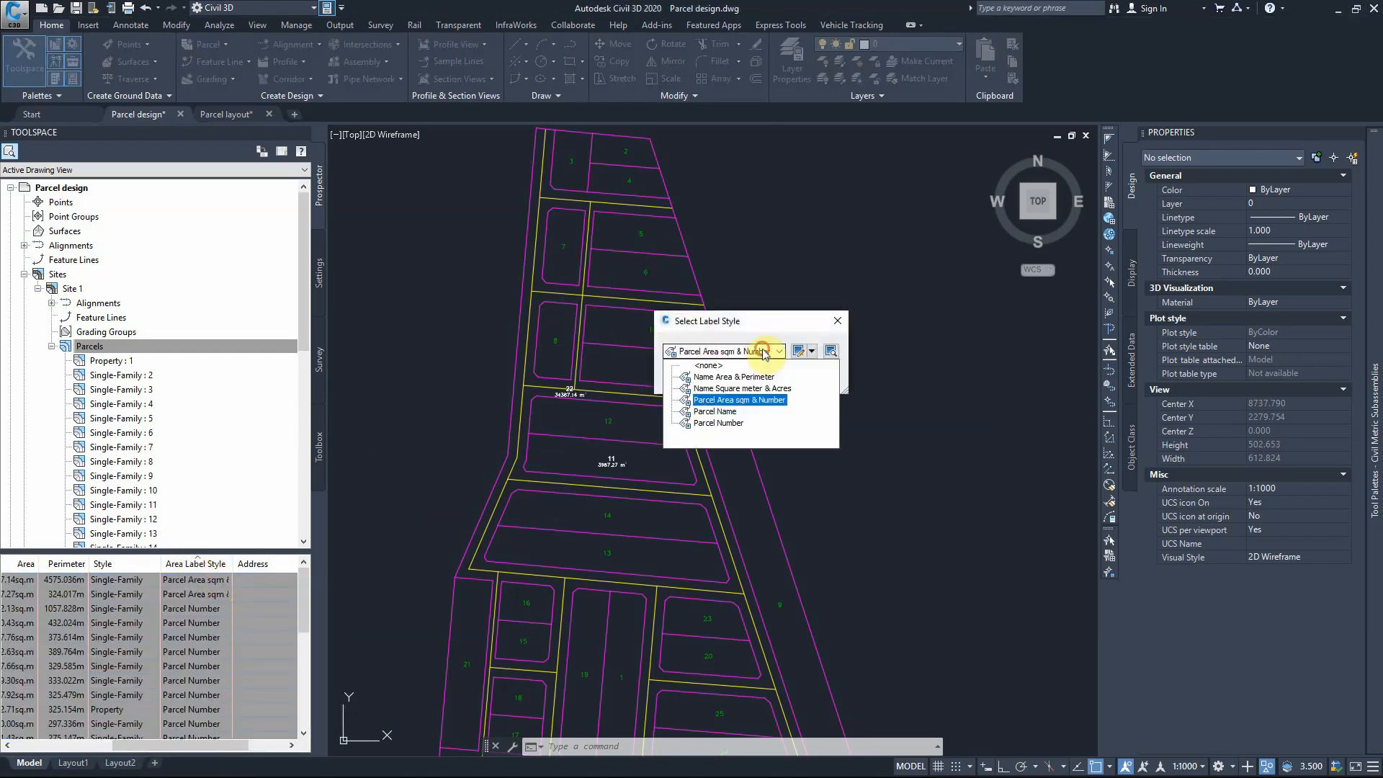
pyautogui.click(733, 389)
pyautogui.click(692, 373)
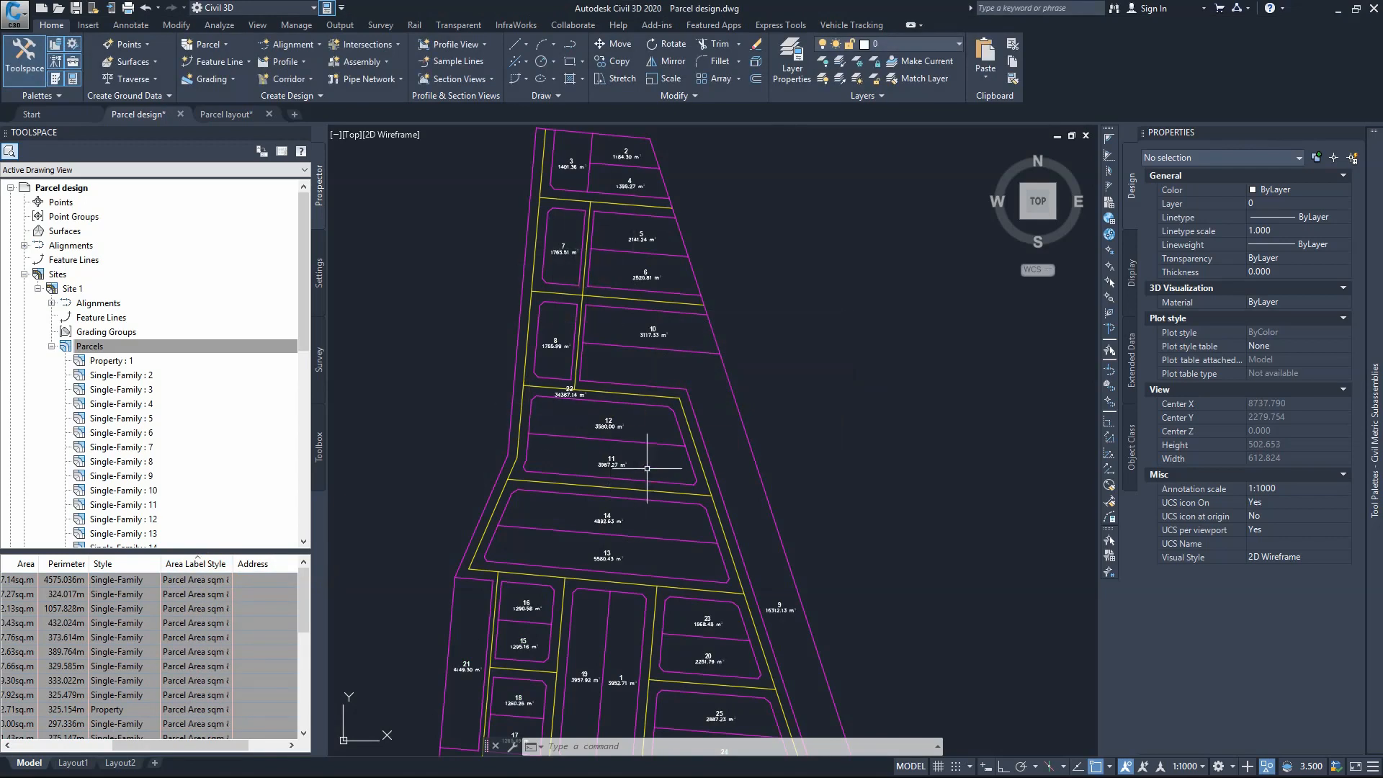
# Step: Select parcel 14 in the drawing and open its Parcel Area sqm & Number label style for editing
pyautogui.scroll(-2, 646, 468)
pyautogui.scroll(5, 603, 578)
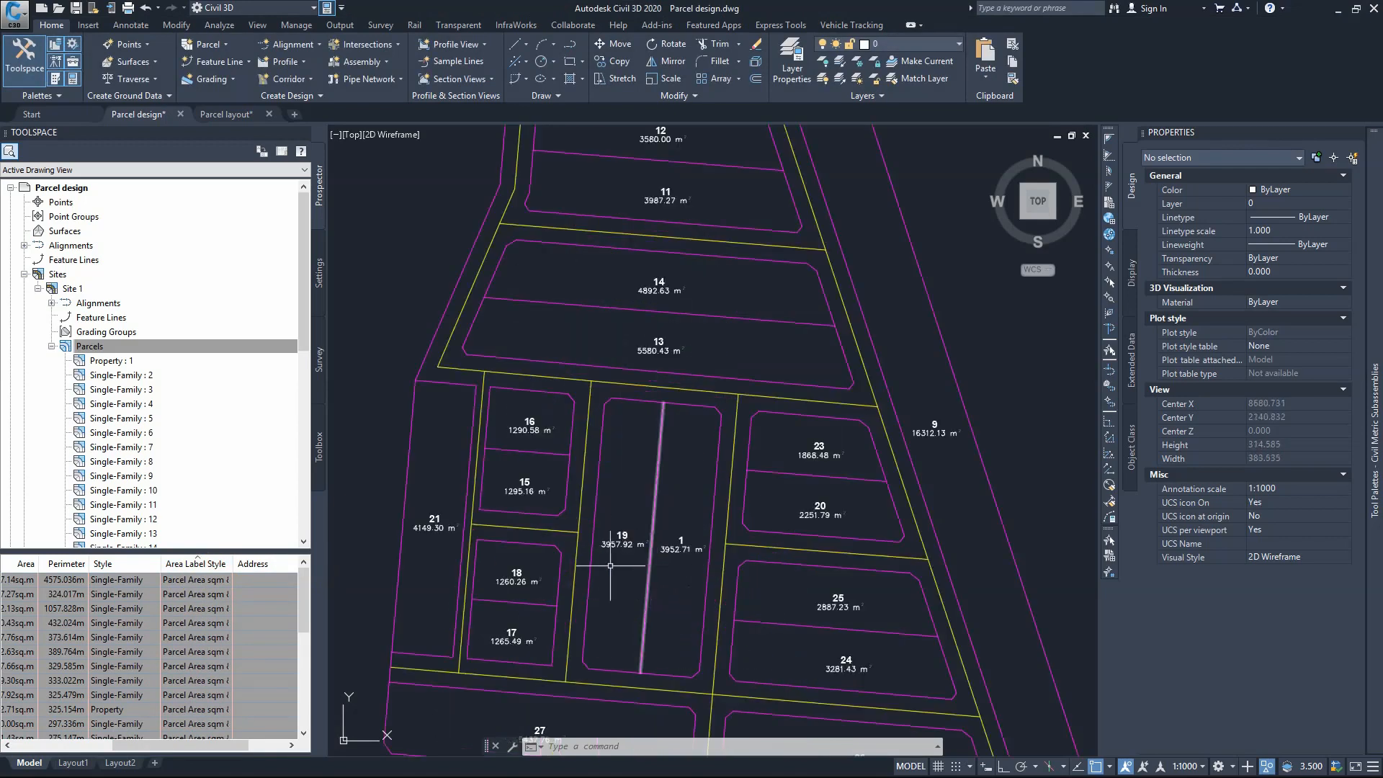
pyautogui.scroll(2, 641, 547)
pyautogui.scroll(-4, 677, 417)
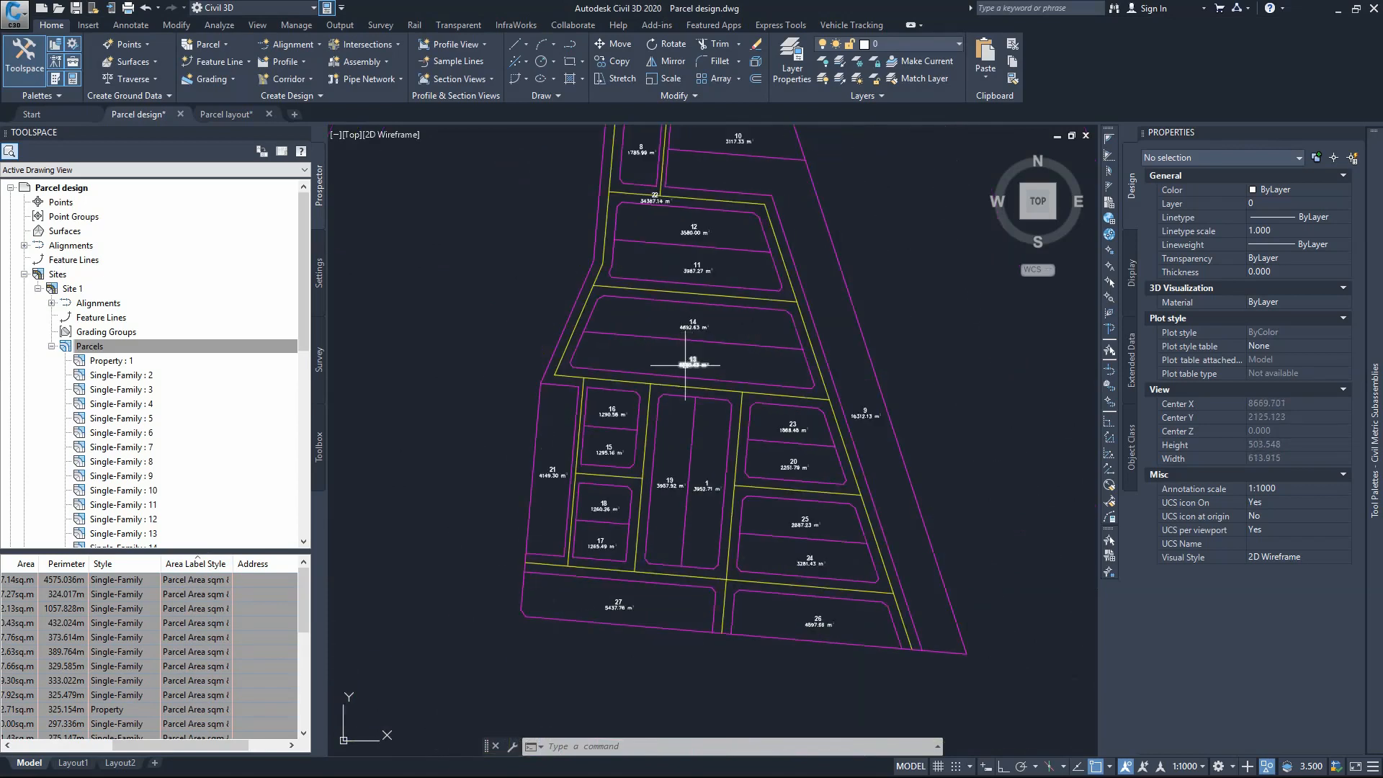
pyautogui.scroll(5, 699, 335)
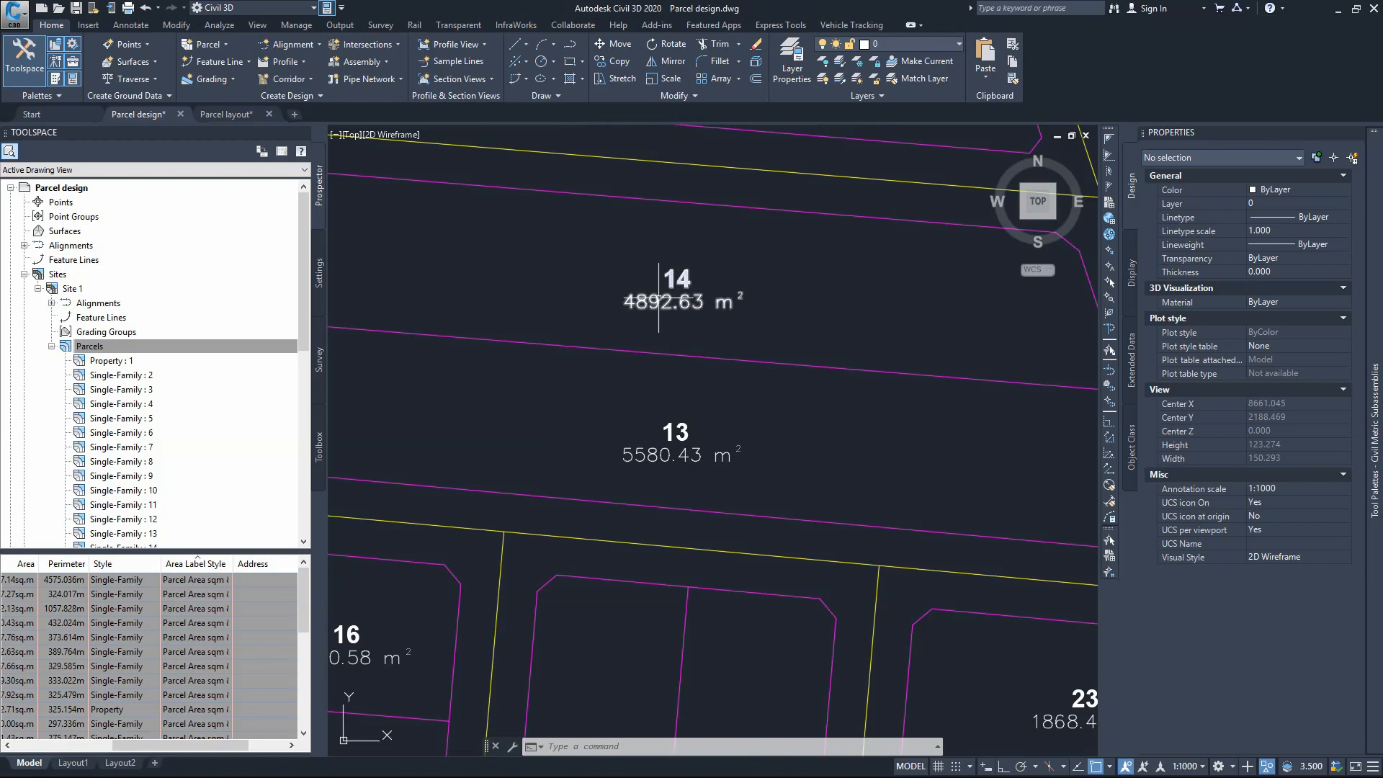
pyautogui.click(672, 333)
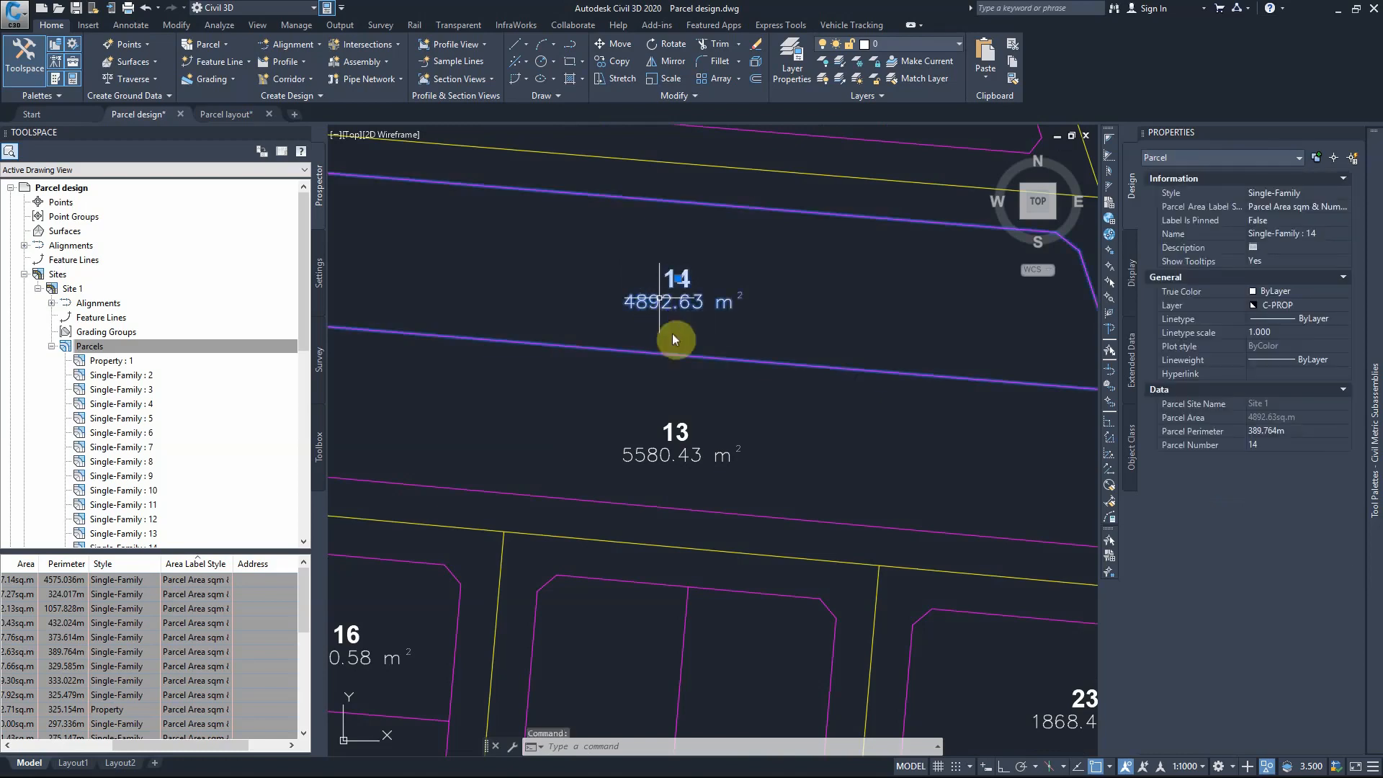
pyautogui.click(1285, 207)
pyautogui.click(1297, 207)
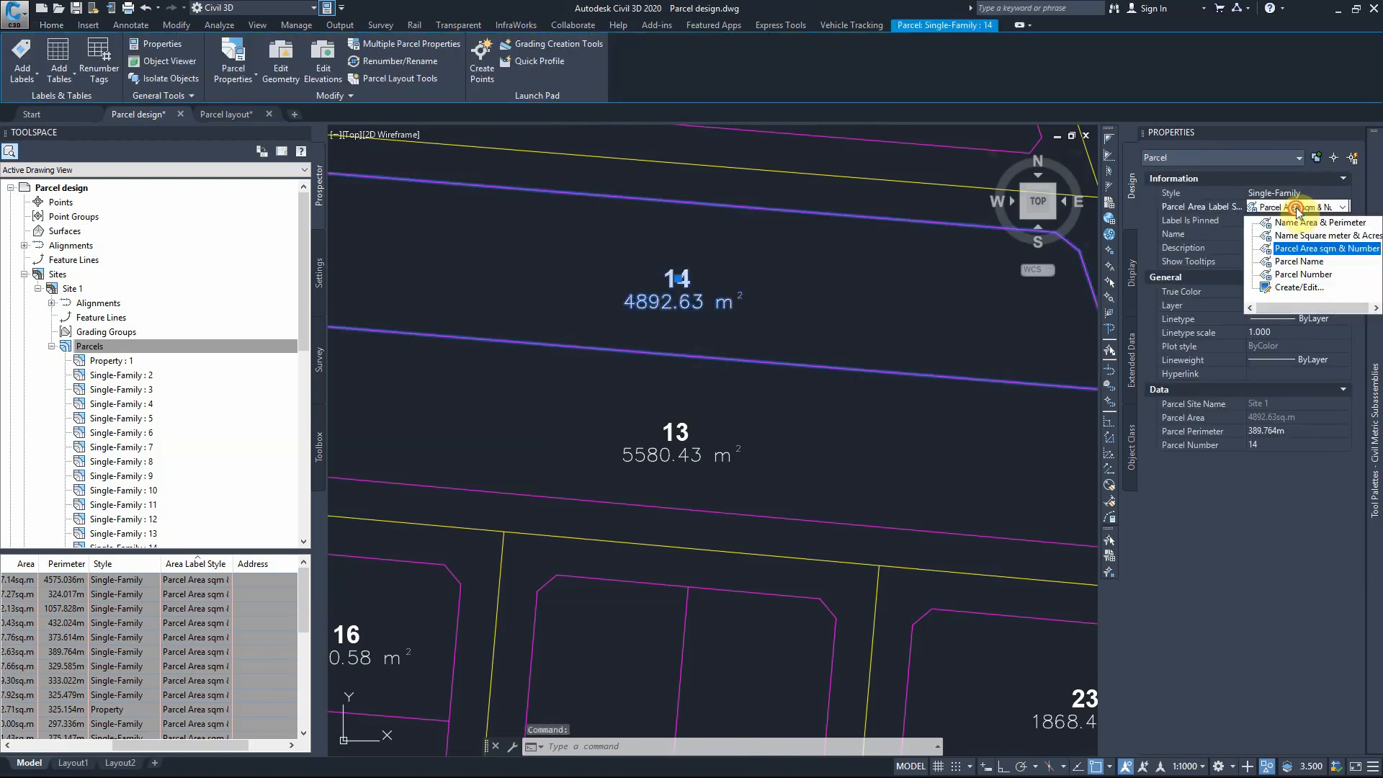
pyautogui.click(1288, 288)
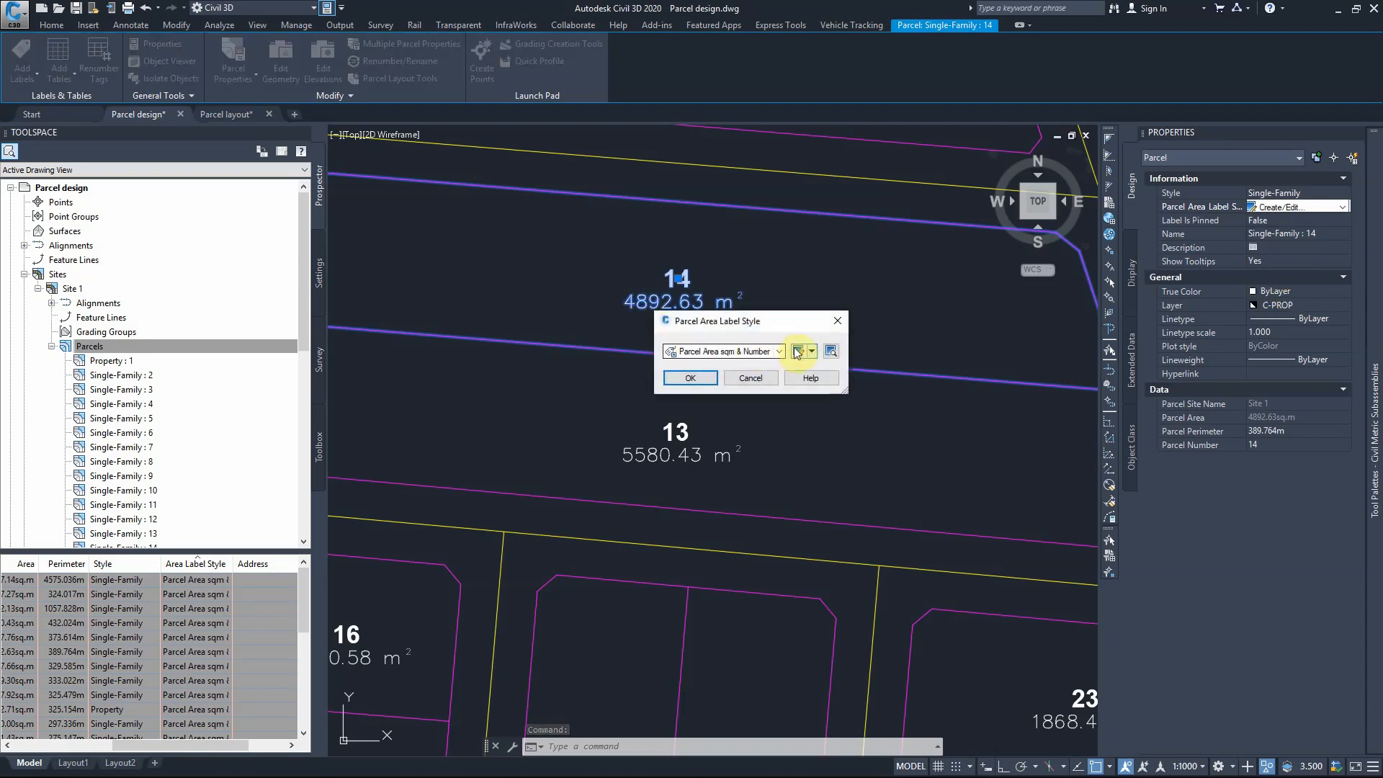
pyautogui.click(809, 351)
pyautogui.click(818, 414)
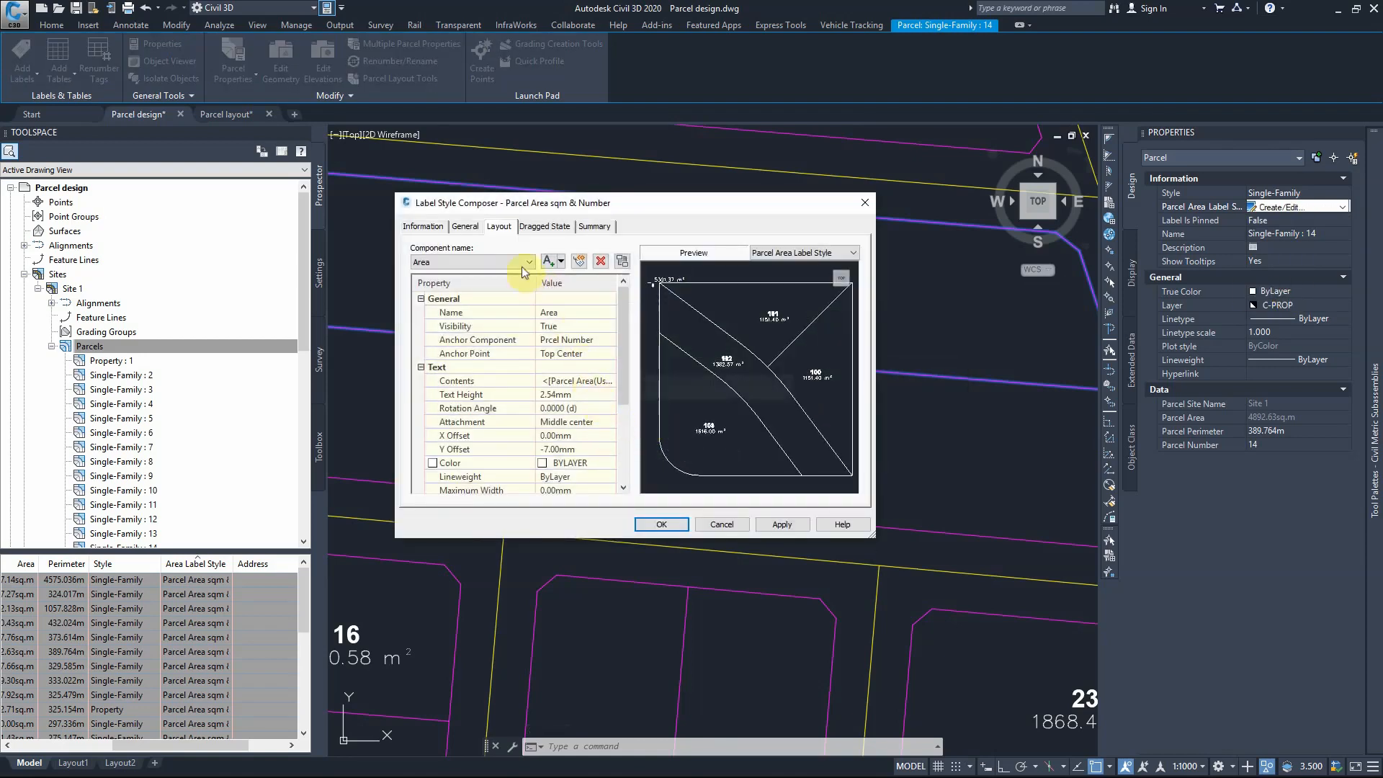
# Step: Set the precision of the Parcel Area property to 1 in the Area component's contents and update the text expression
pyautogui.click(497, 258)
pyautogui.click(437, 278)
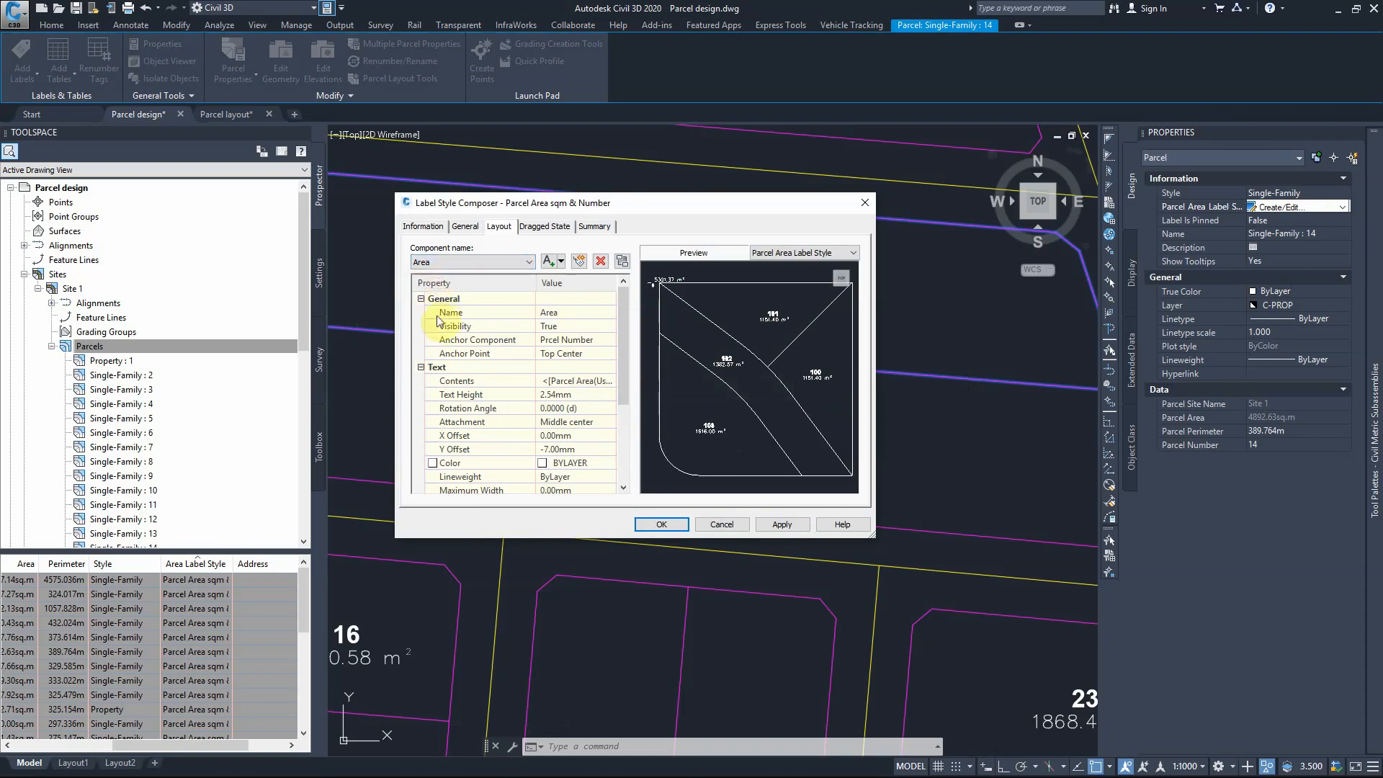
pyautogui.click(569, 381)
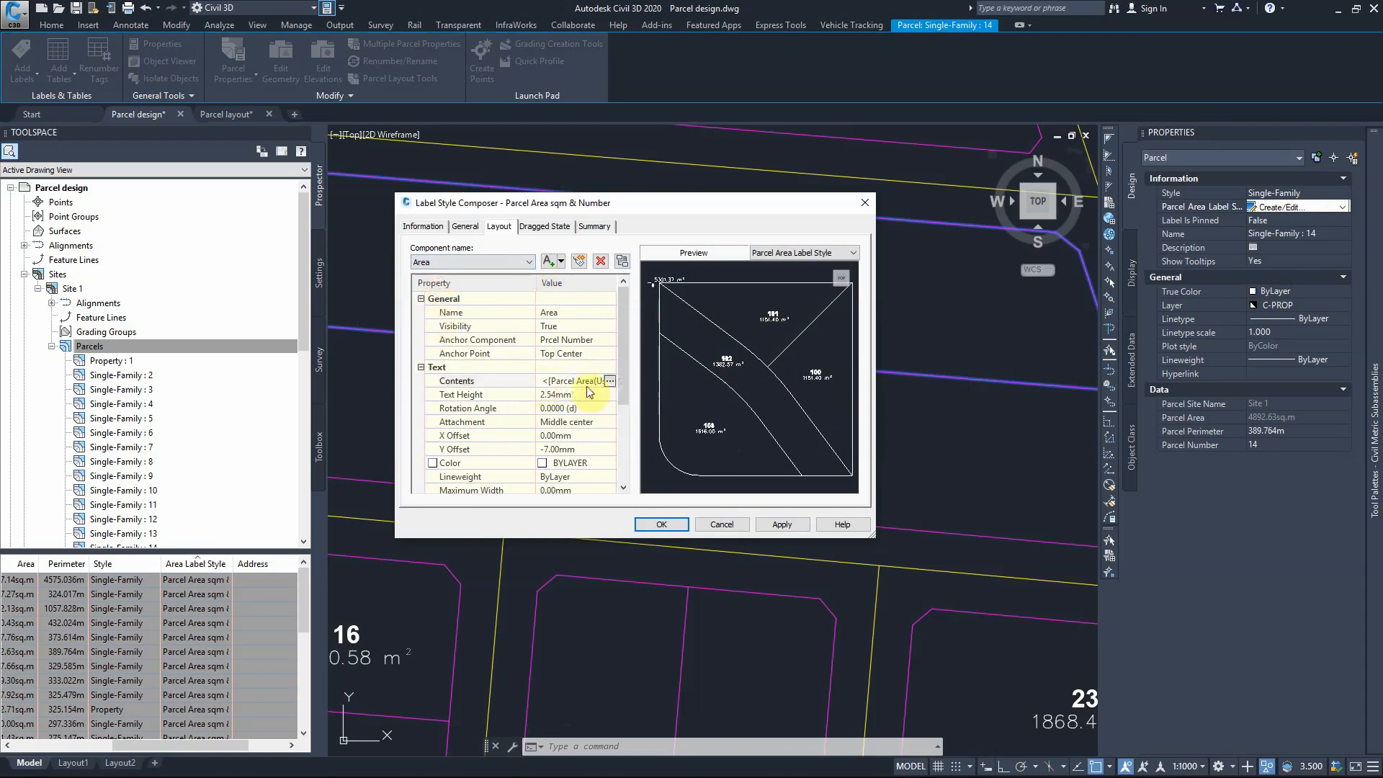
pyautogui.click(610, 381)
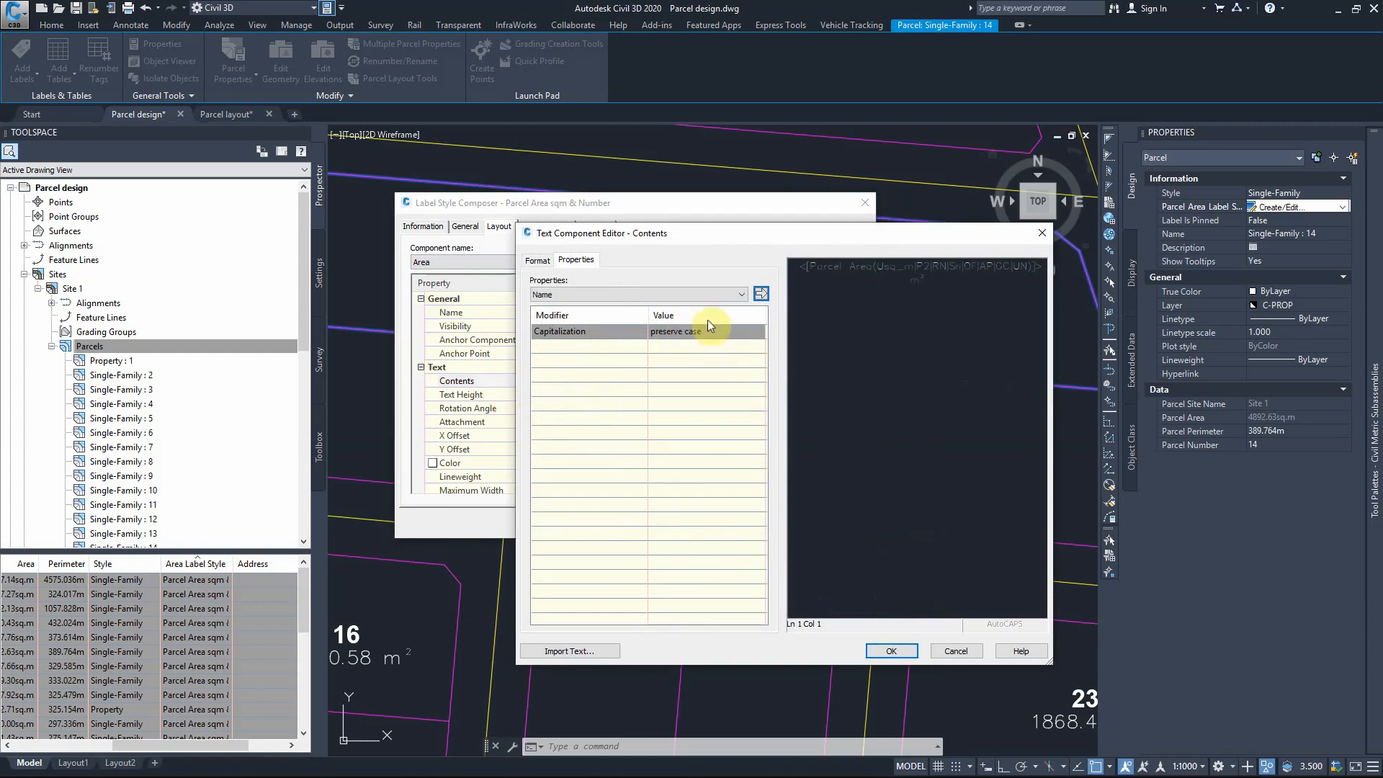
pyautogui.click(843, 266)
pyautogui.click(665, 348)
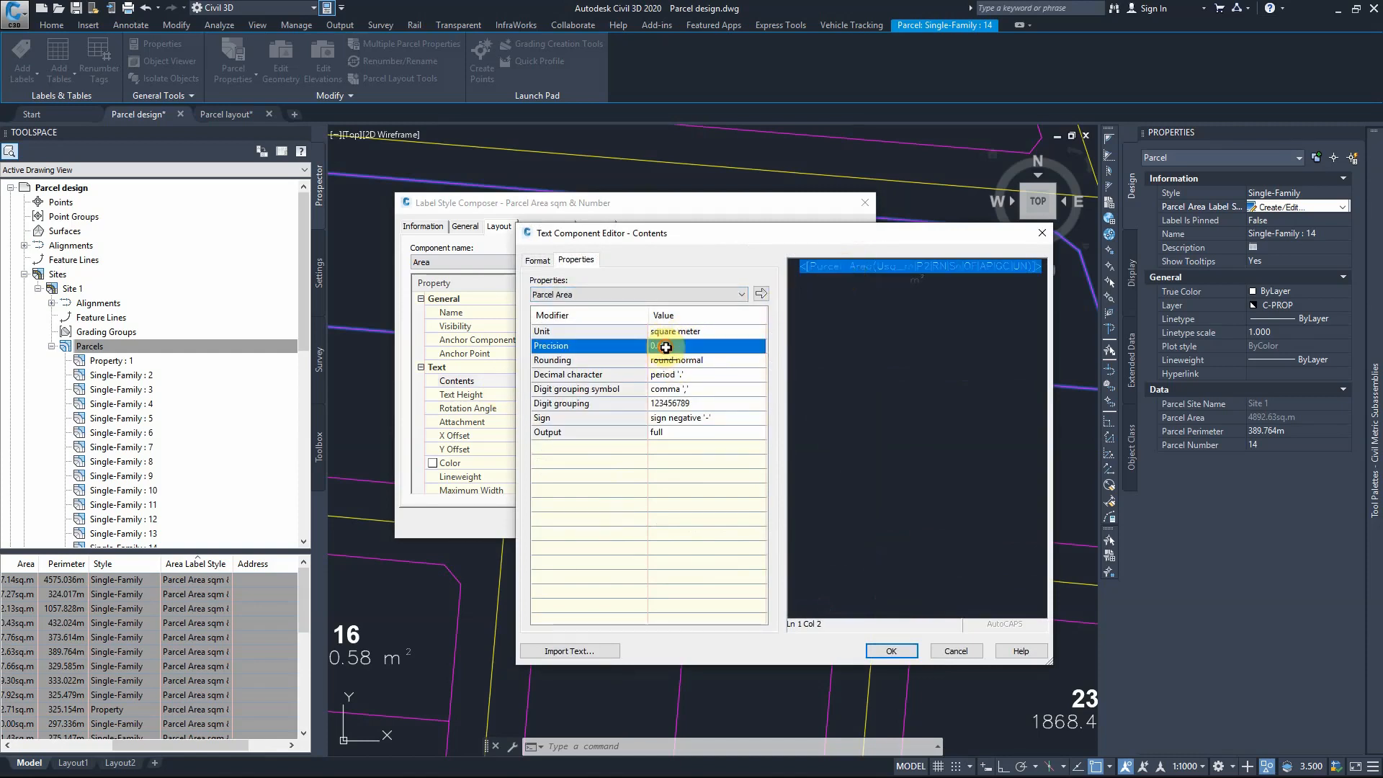
pyautogui.click(688, 348)
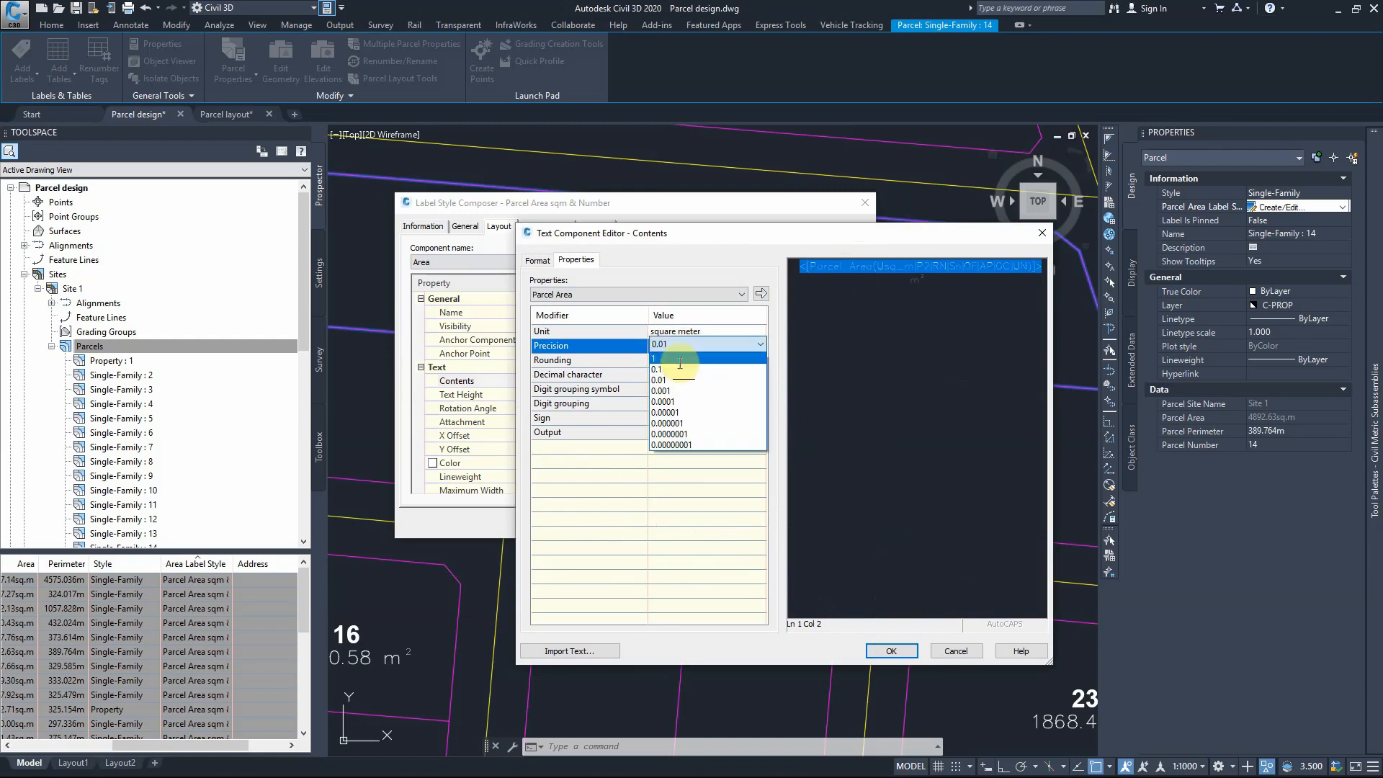
pyautogui.click(671, 358)
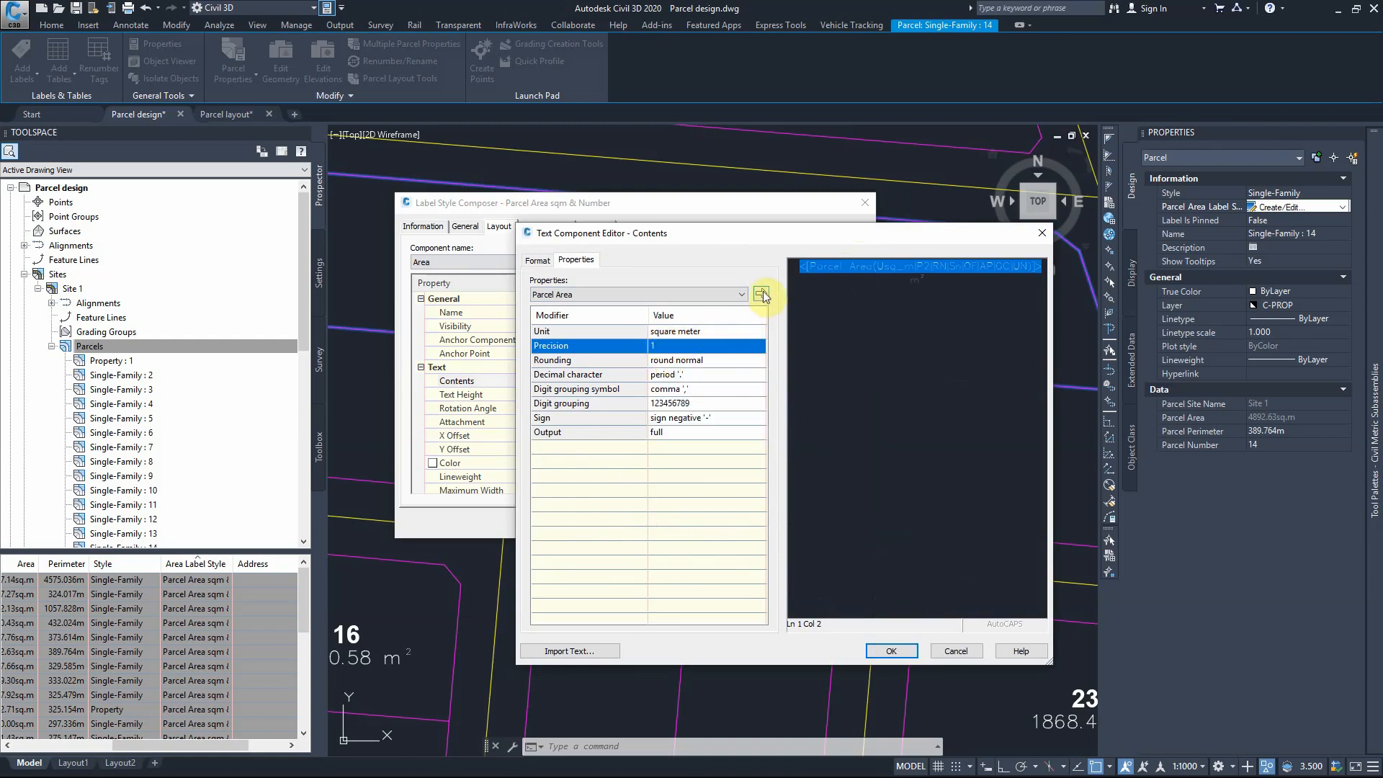
pyautogui.click(761, 294)
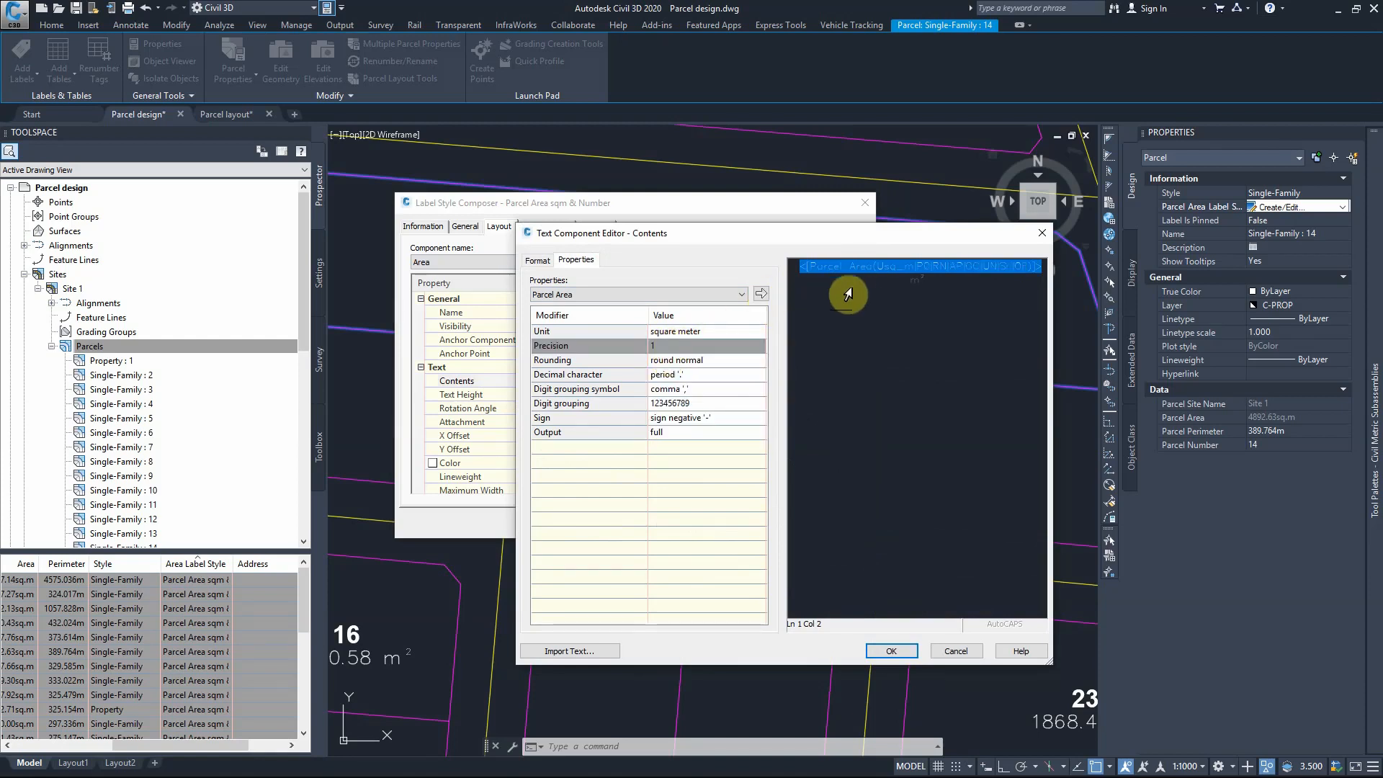
# Step: Confirm the edited contents and label style, check the parcel labels in the drawing, and clear the selection
pyautogui.click(891, 650)
pyautogui.click(782, 524)
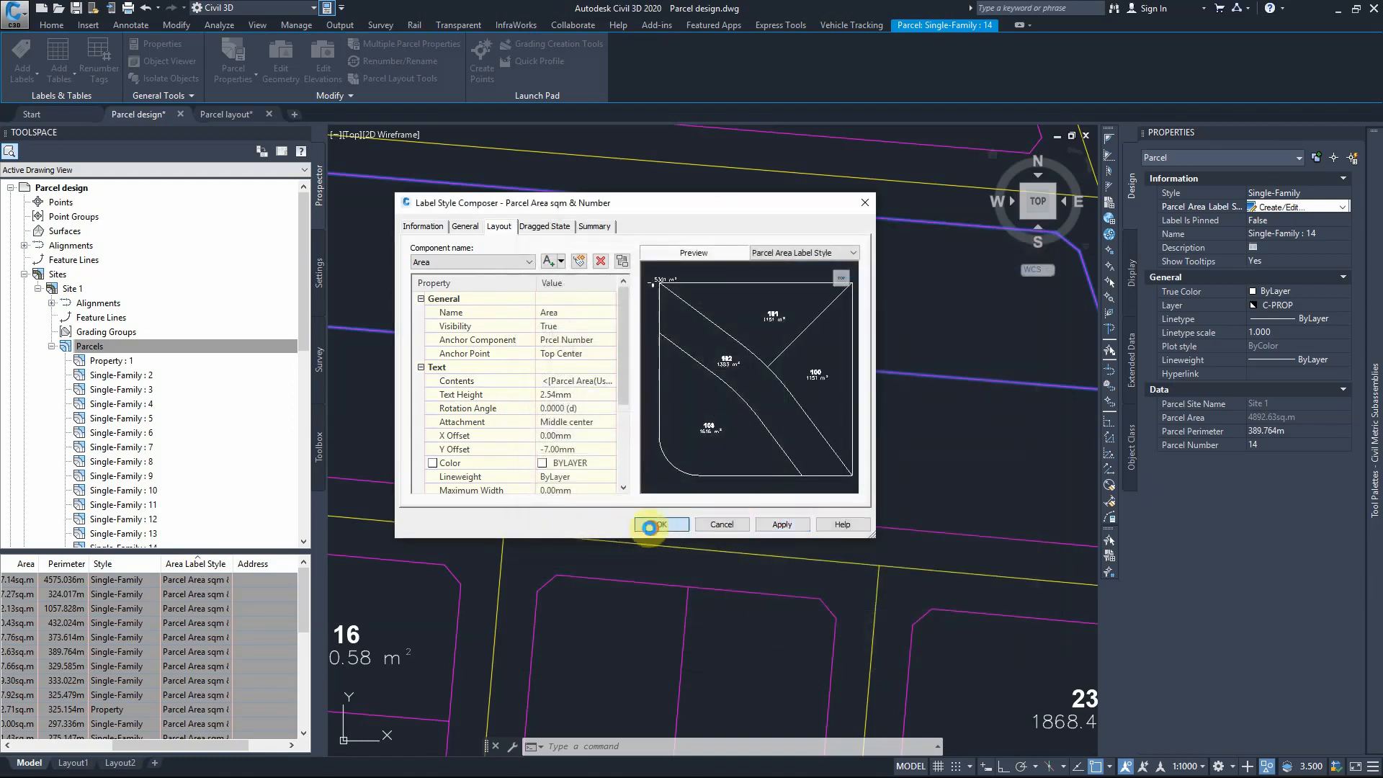
pyautogui.click(657, 524)
pyautogui.click(690, 377)
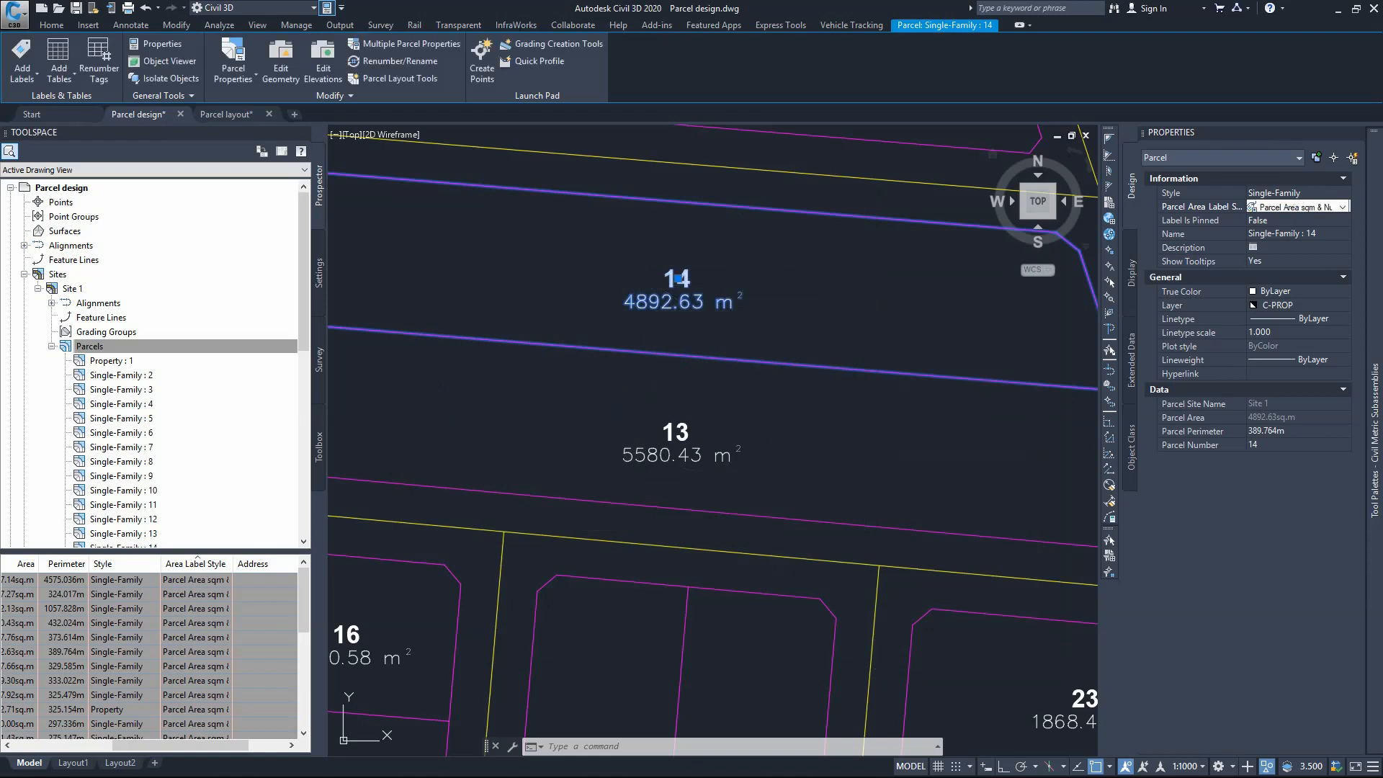
pyautogui.scroll(-4, 668, 346)
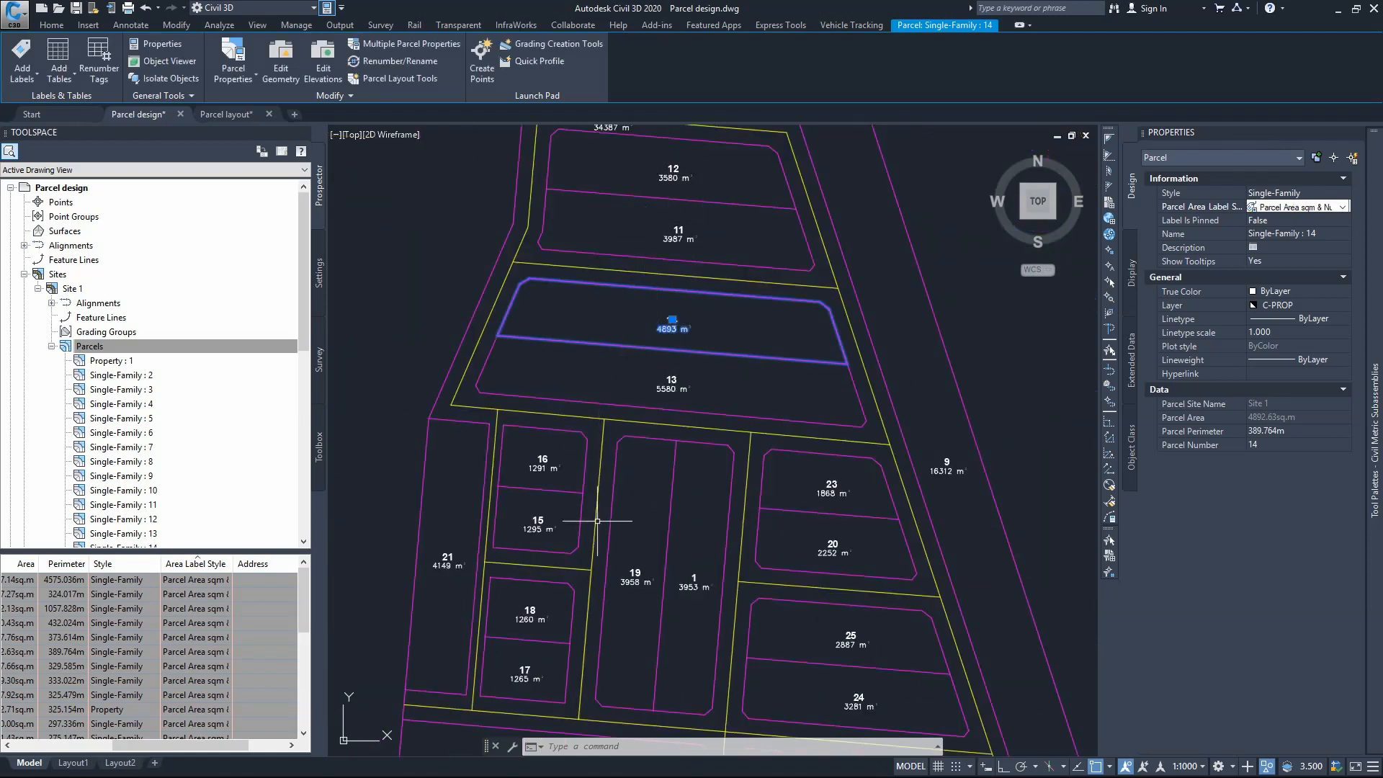
pyautogui.press('Escape')
pyautogui.click(581, 375)
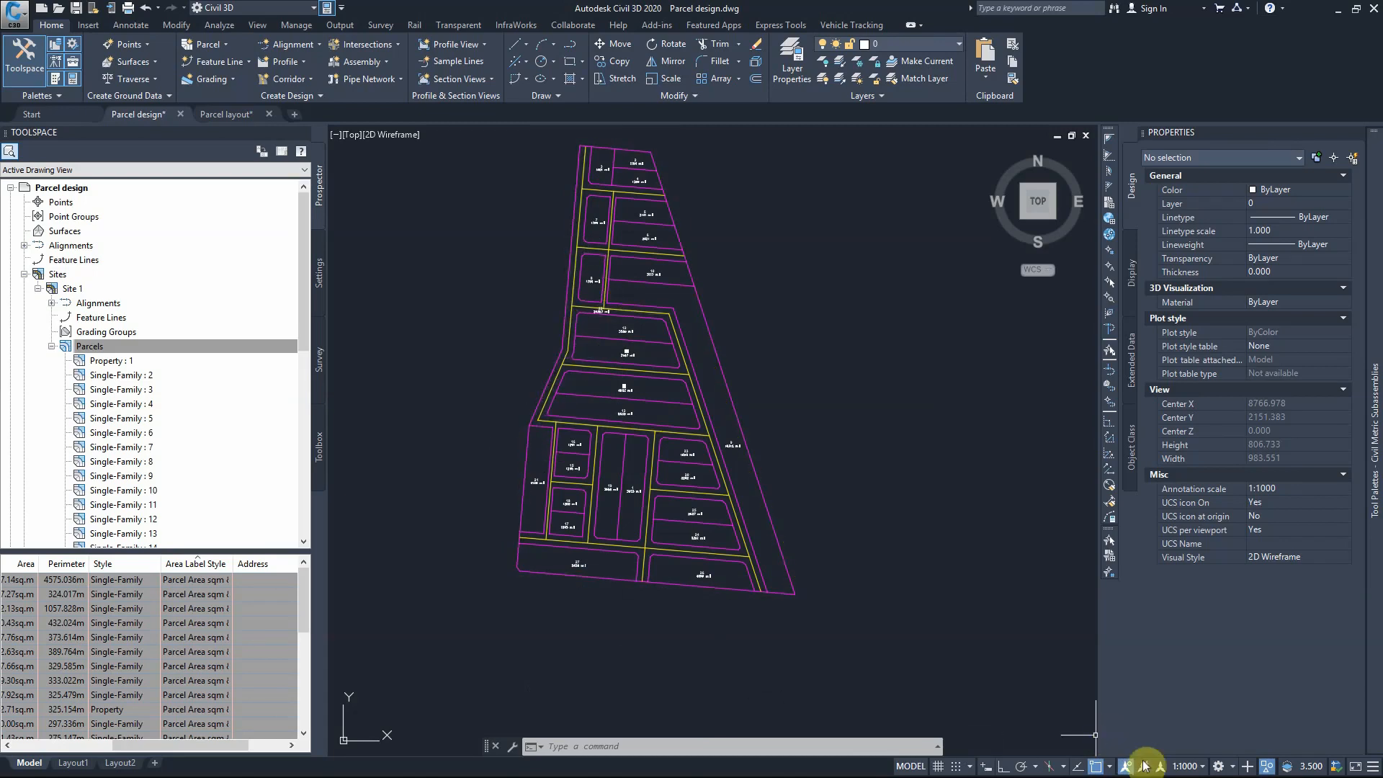
# Step: Set the drawing's annotation scale to 1:200
pyautogui.click(1201, 768)
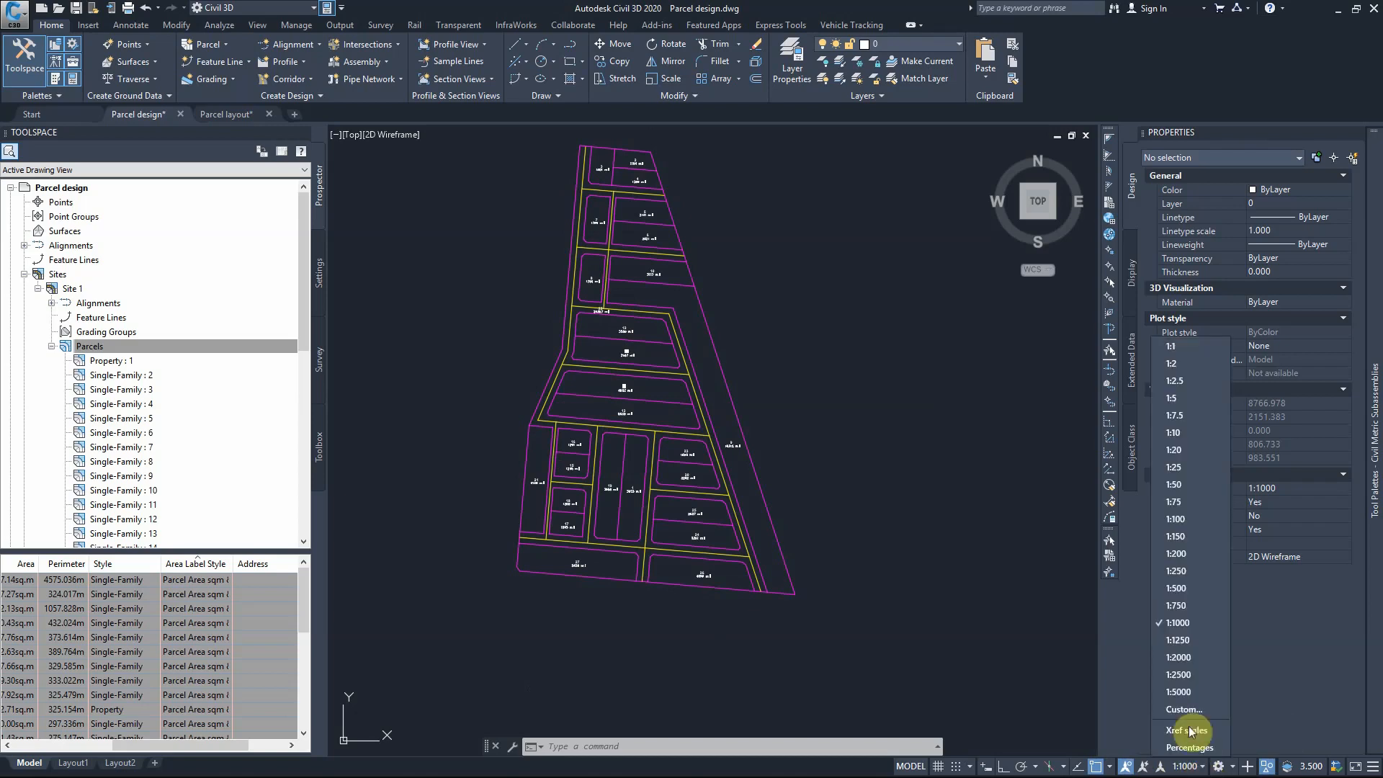
pyautogui.click(1176, 553)
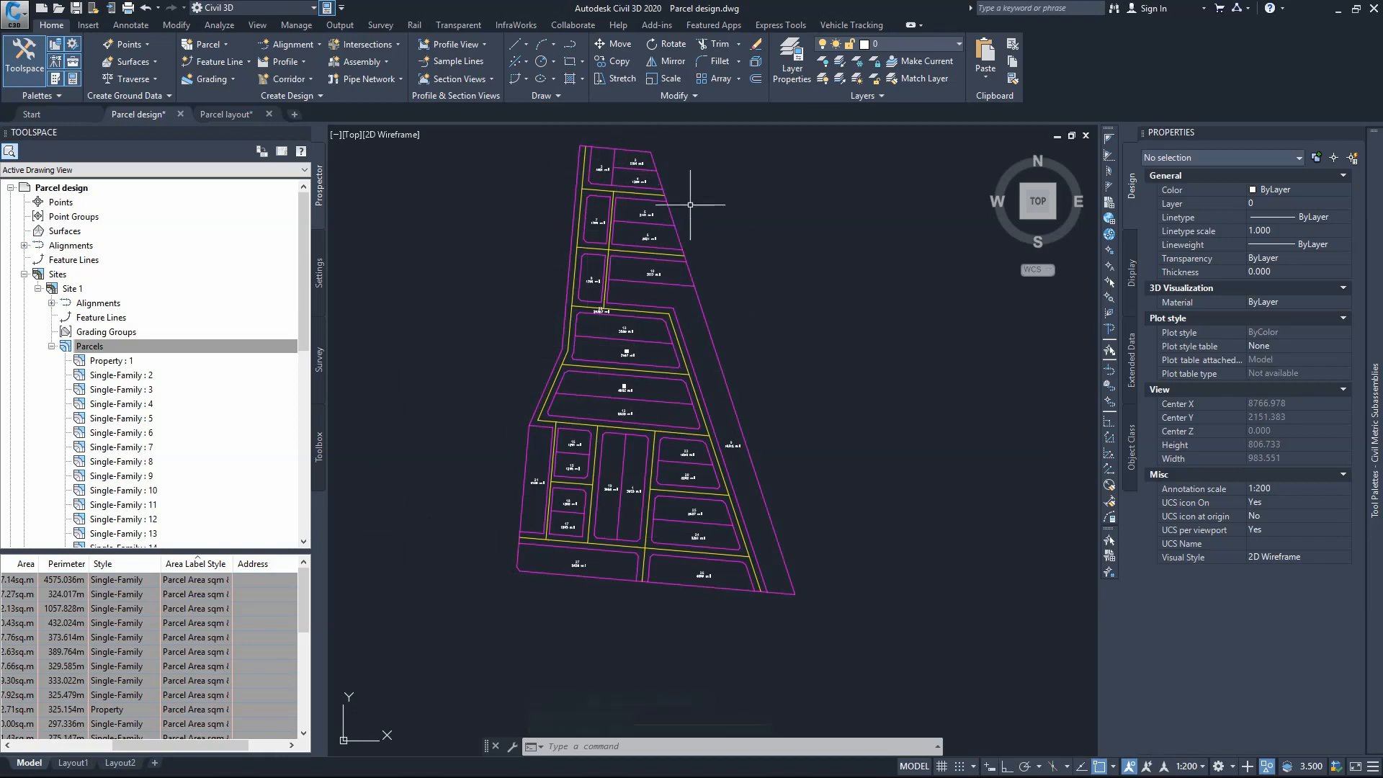
pyautogui.moveTo(591, 409); pyautogui.dragTo(591, 431, button='middle')
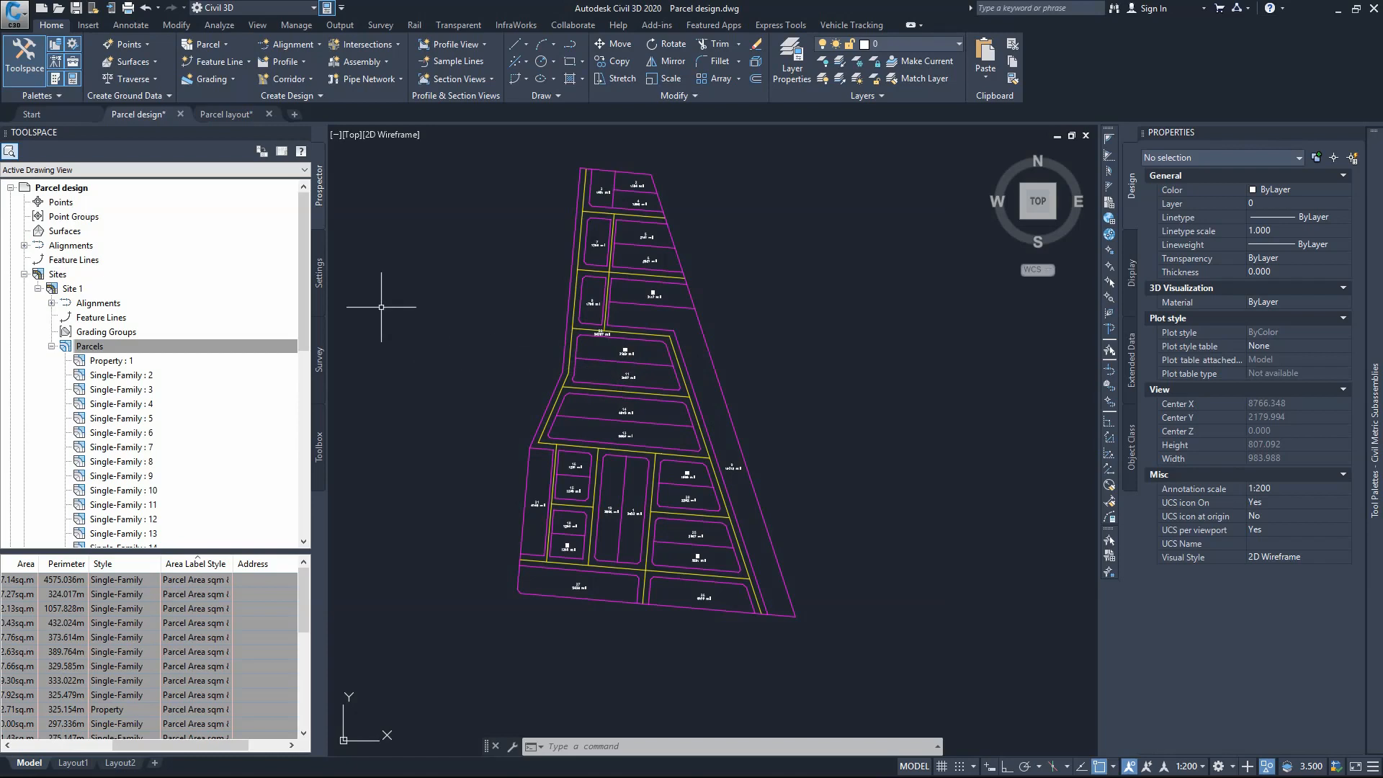
# Step: Save and close the Parcel design drawing and reopen it so the labels reload at the new annotation scale
pyautogui.click(75, 8)
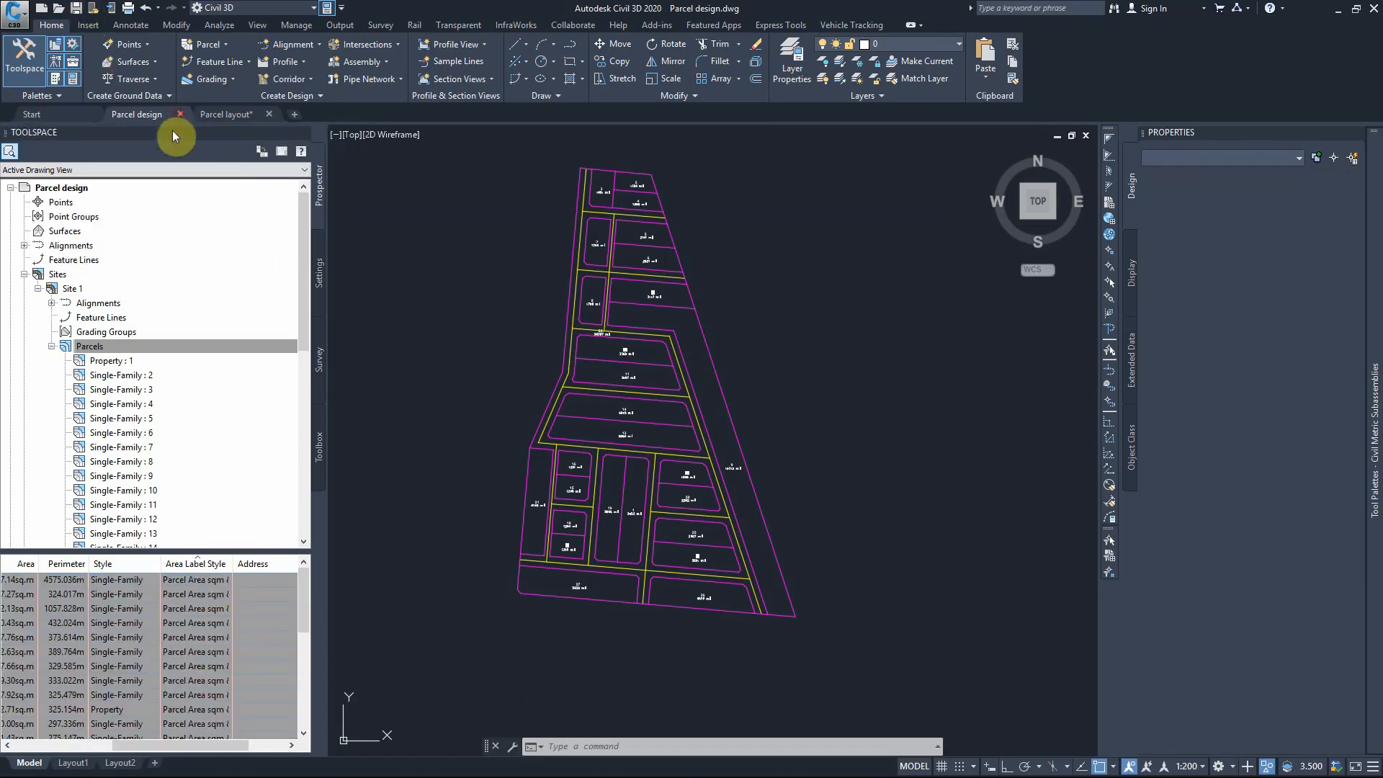
pyautogui.click(180, 114)
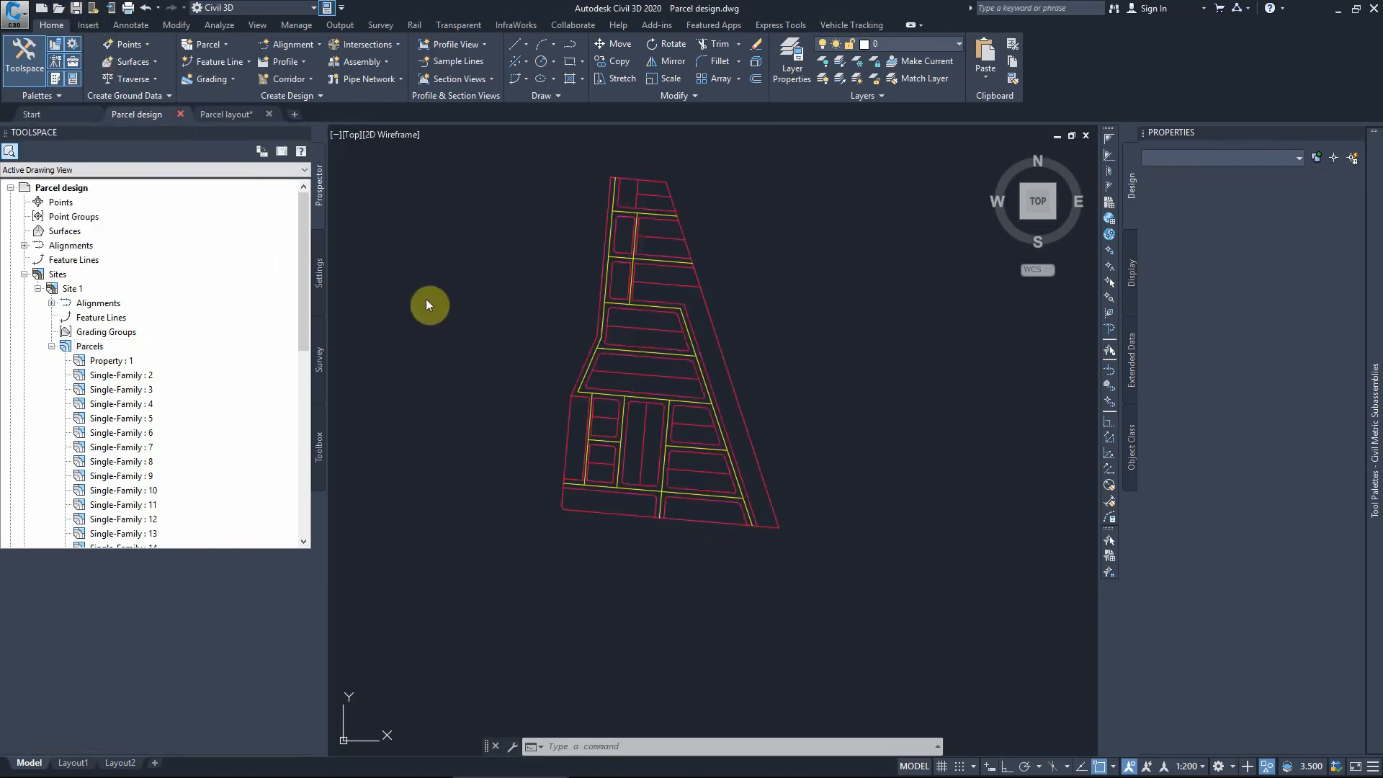
pyautogui.click(54, 114)
pyautogui.click(568, 349)
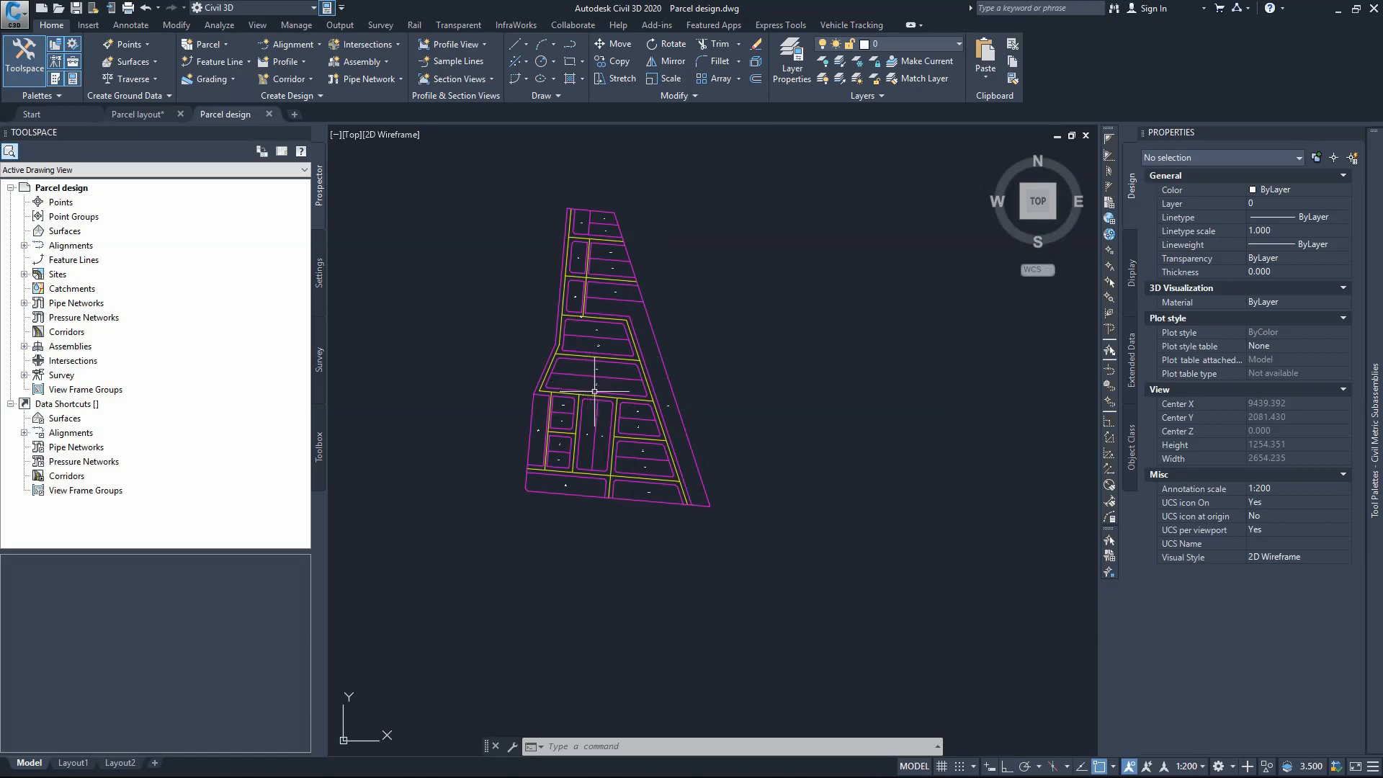
# Step: Examine the size of the parcel number and area labels across the reopened site, starting with parcels 19 and 1
pyautogui.scroll(12, 583, 432)
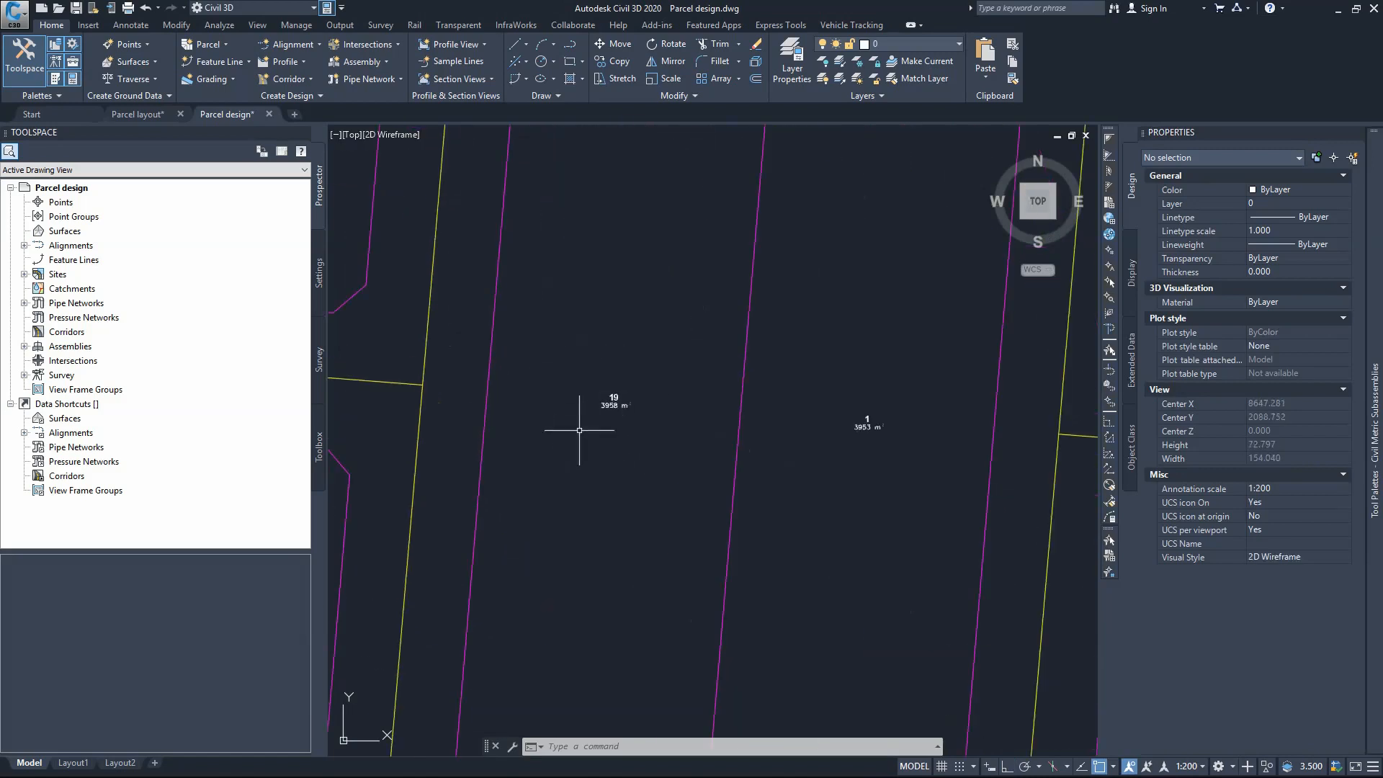
pyautogui.scroll(-6, 624, 429)
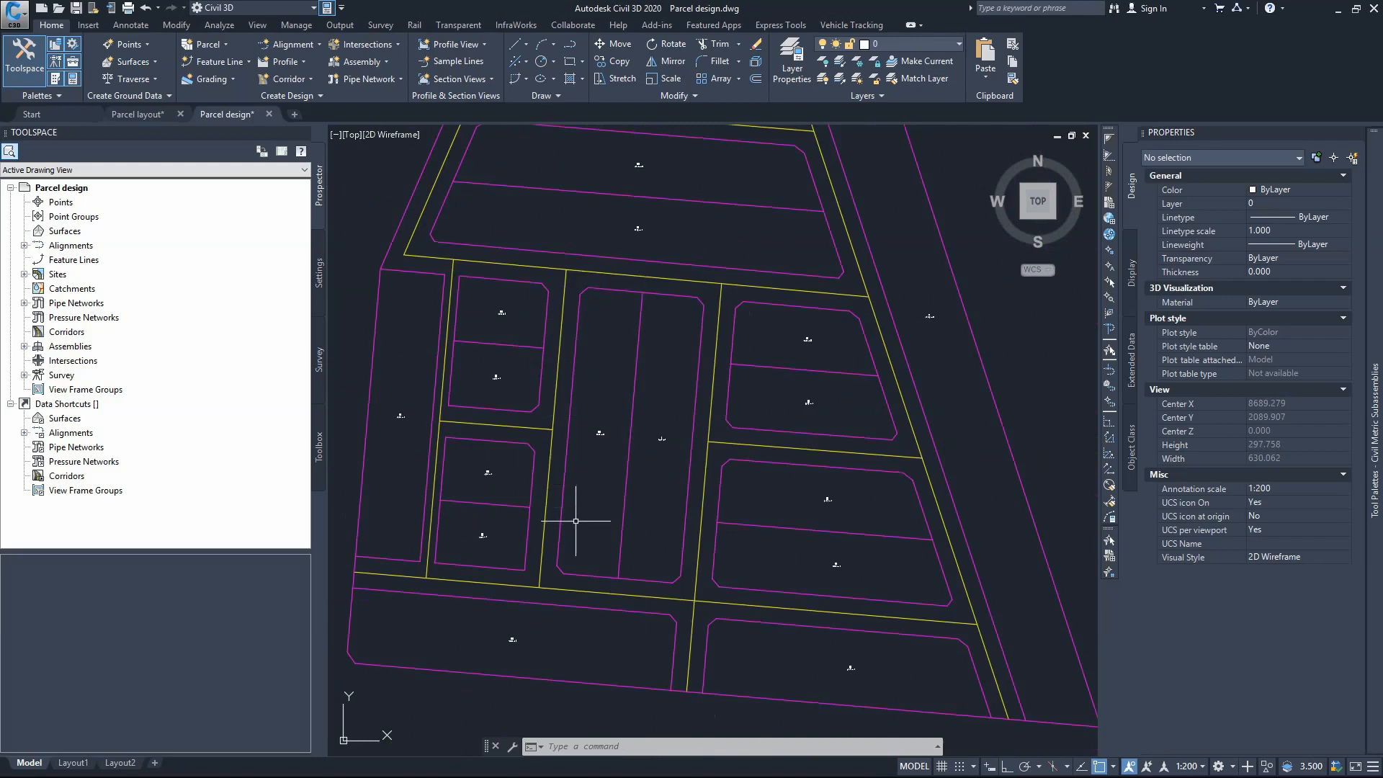
pyautogui.scroll(2, 645, 492)
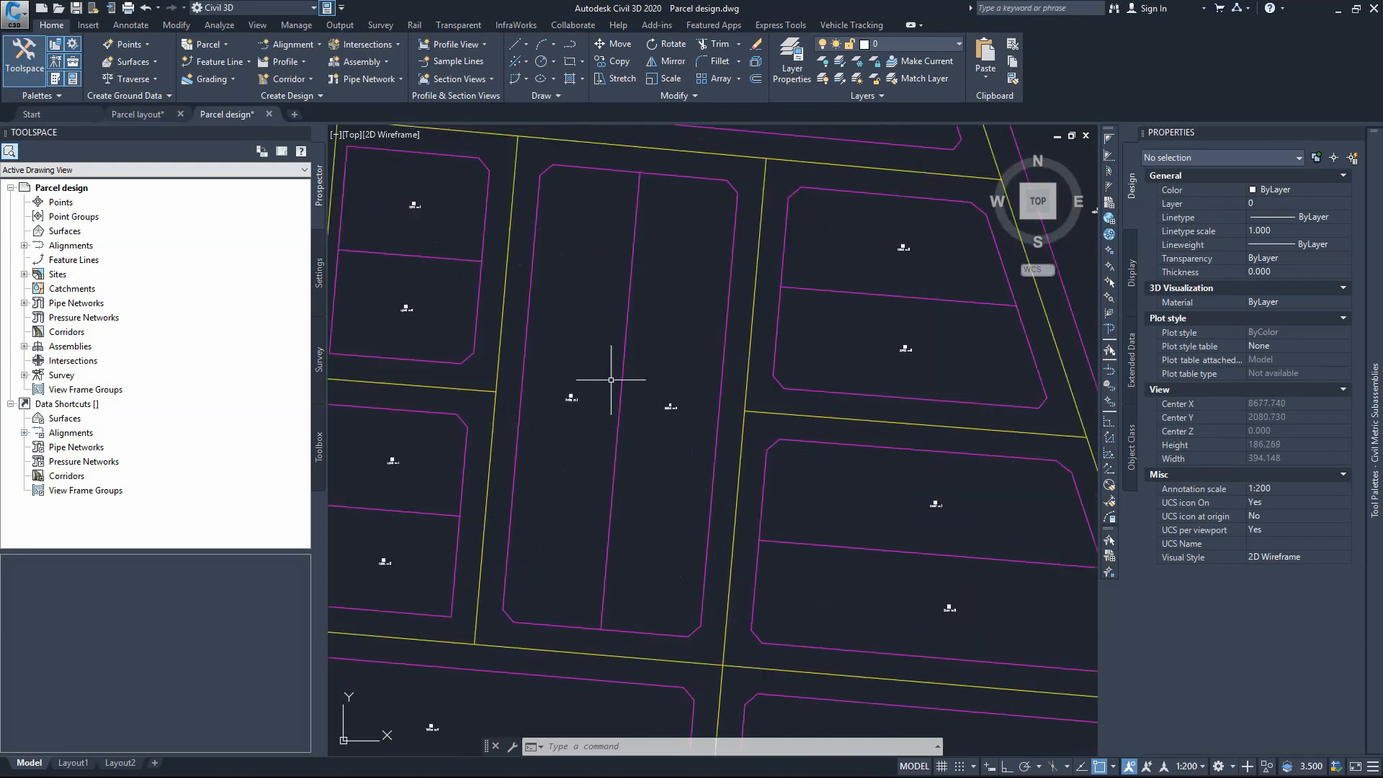
pyautogui.scroll(-4, 633, 488)
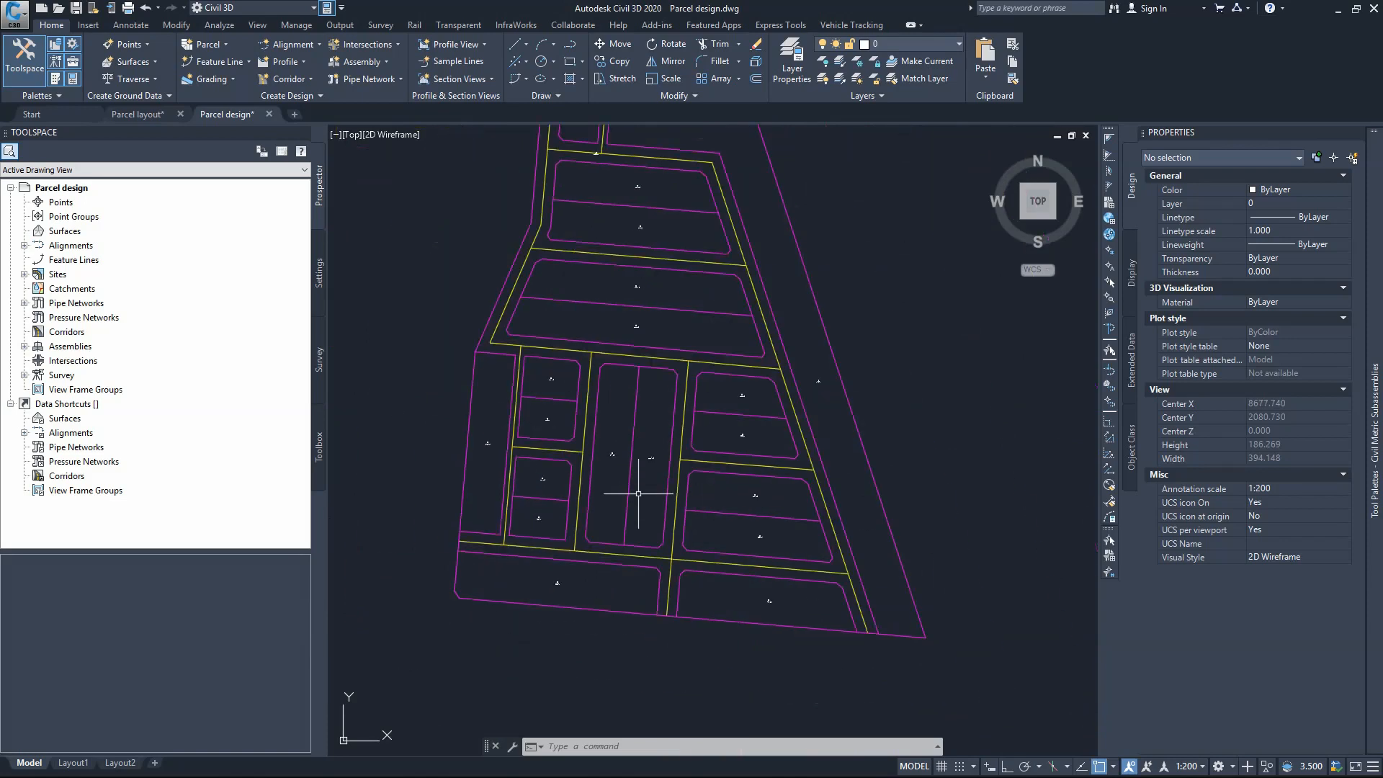
pyautogui.moveTo(636, 458); pyautogui.dragTo(609, 495, button='middle')
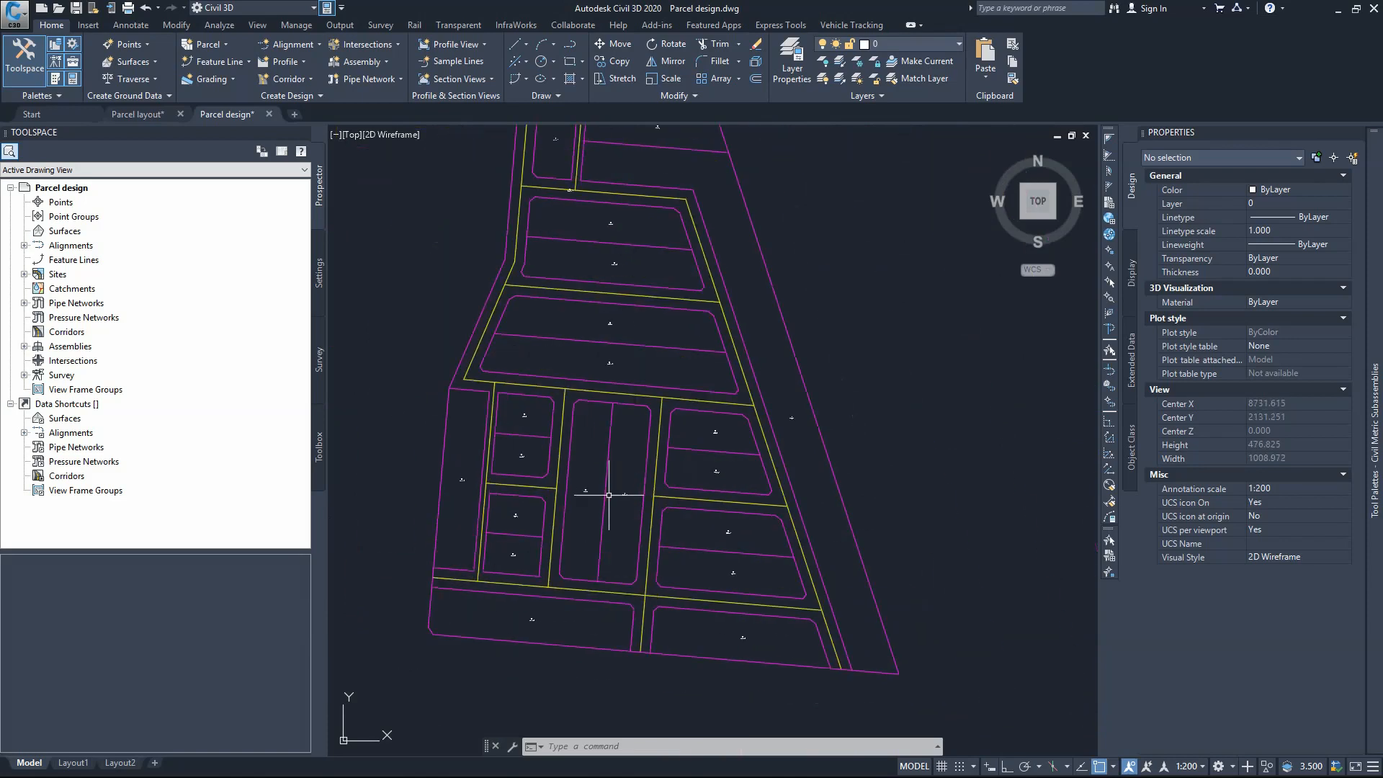
pyautogui.scroll(-2, 609, 495)
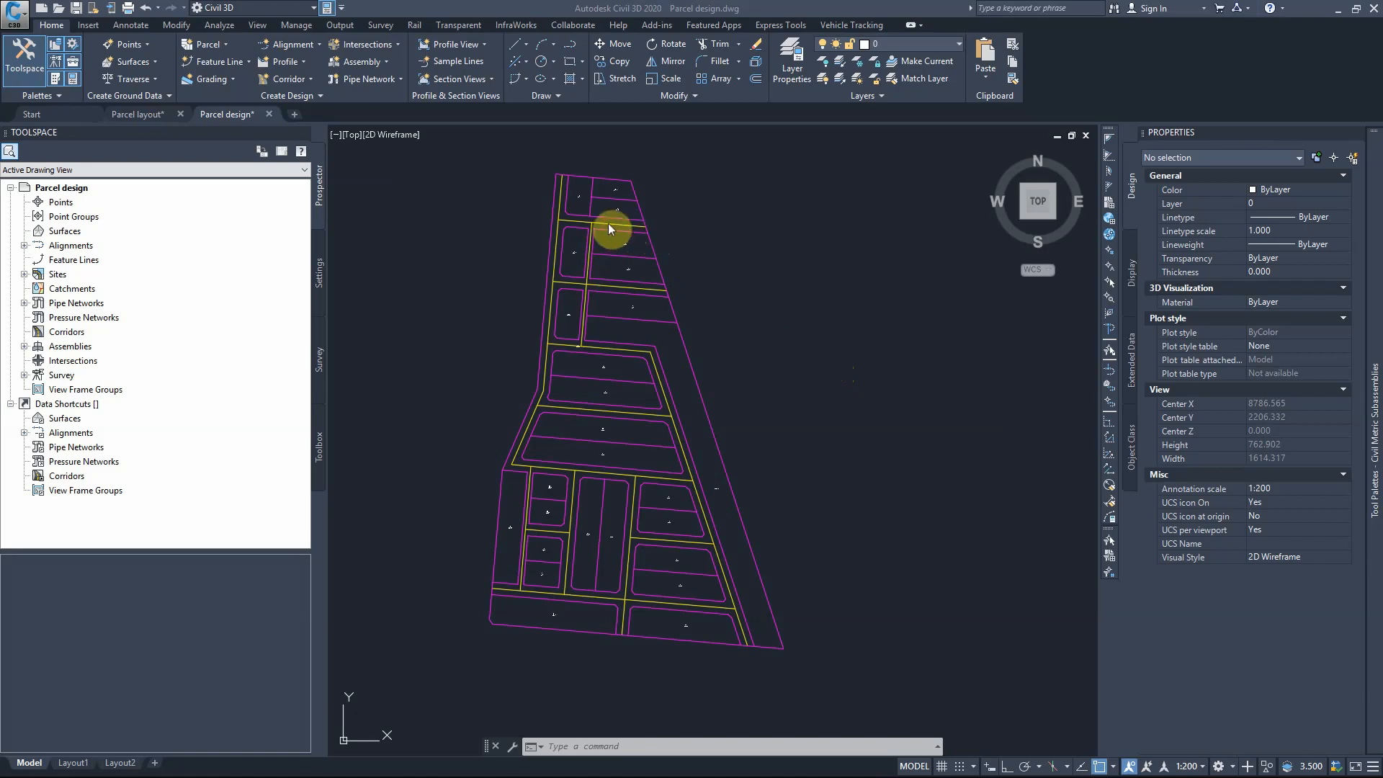
# Step: Open the Parcel Creation Tools for subdividing the site, with their parcel sizing and automatic layout parameters expanded
pyautogui.scroll(4, 616, 245)
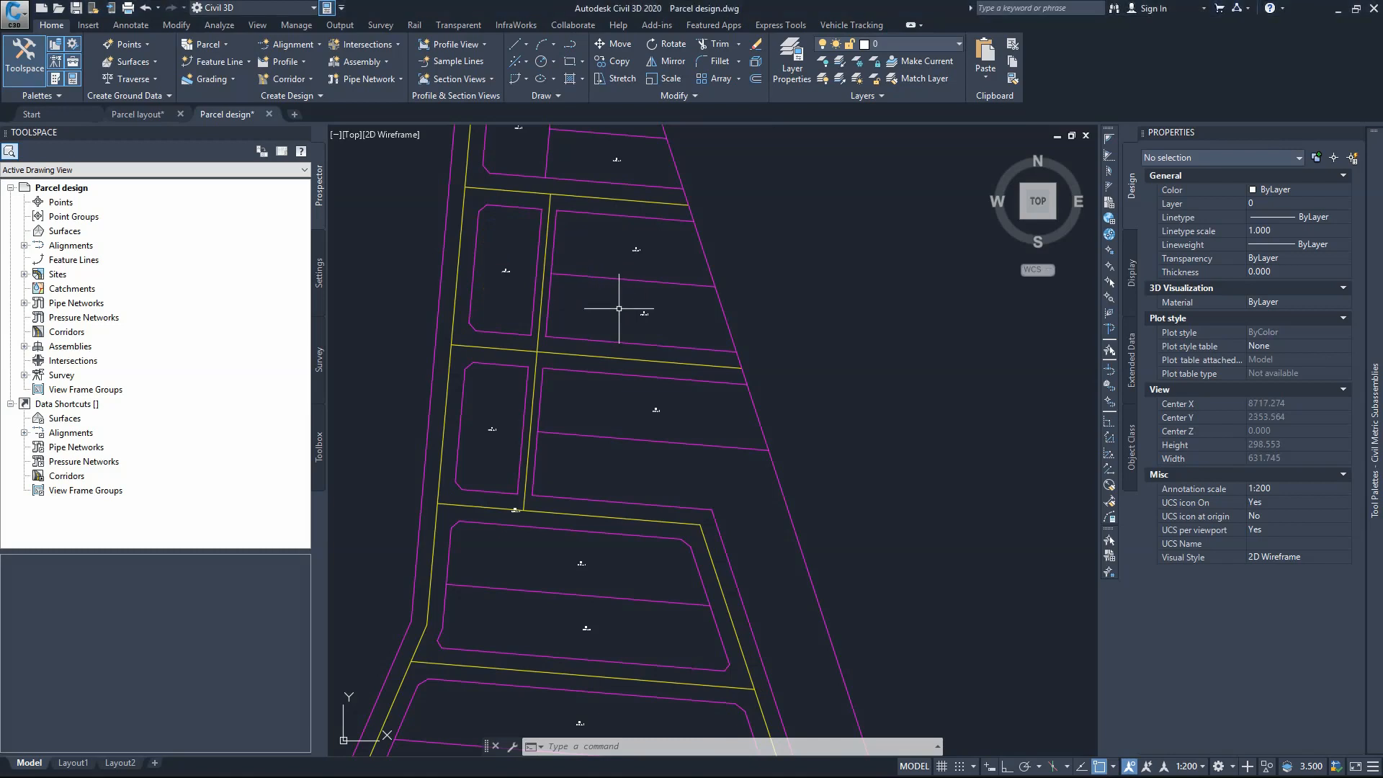
pyautogui.scroll(-4, 608, 308)
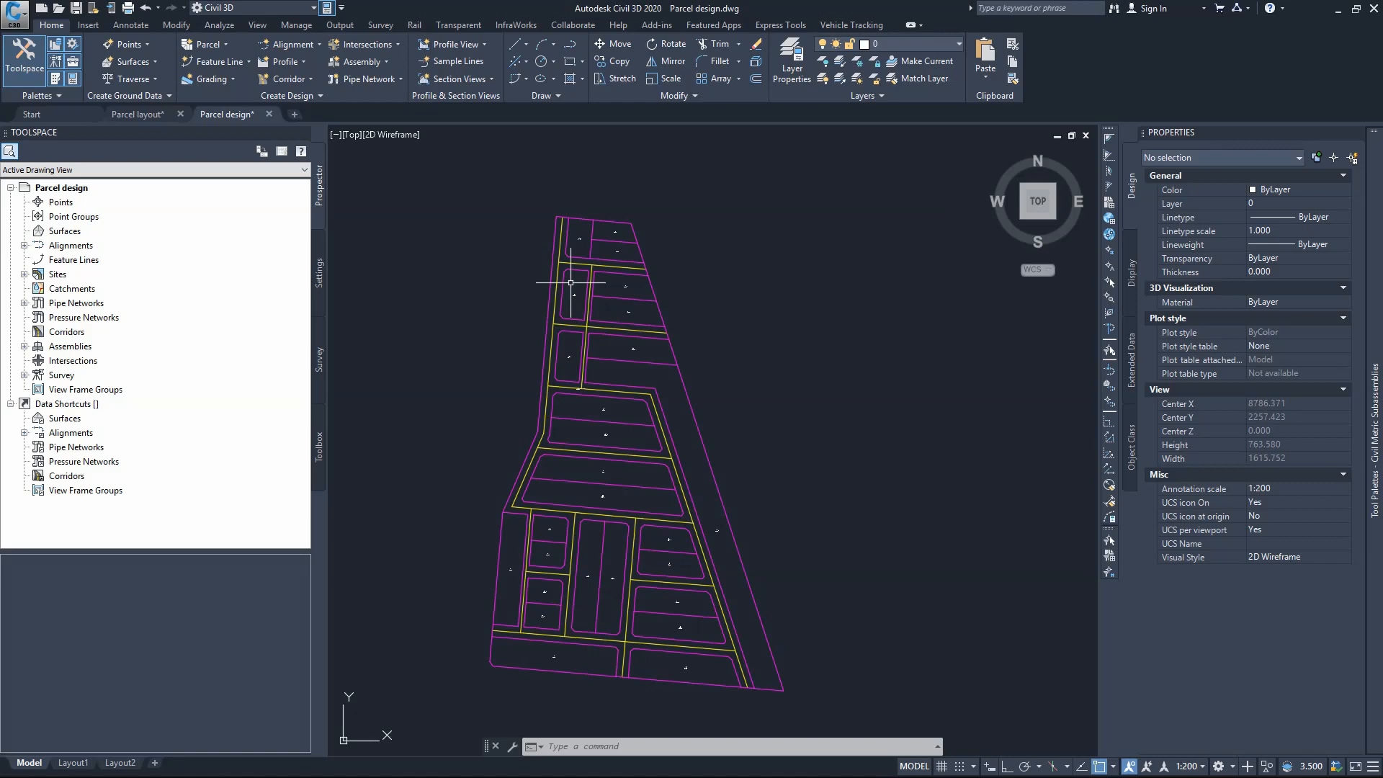
pyautogui.click(221, 48)
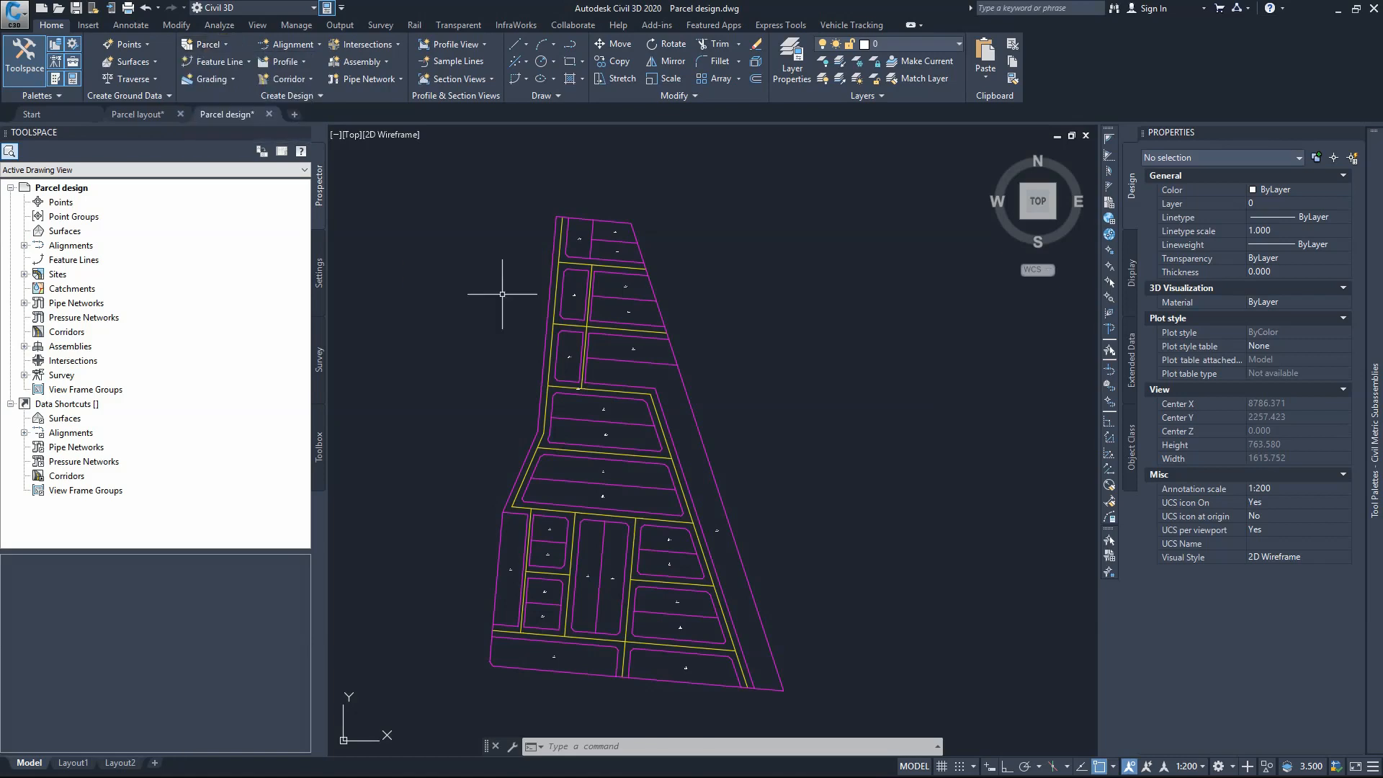
pyautogui.scroll(5, 548, 681)
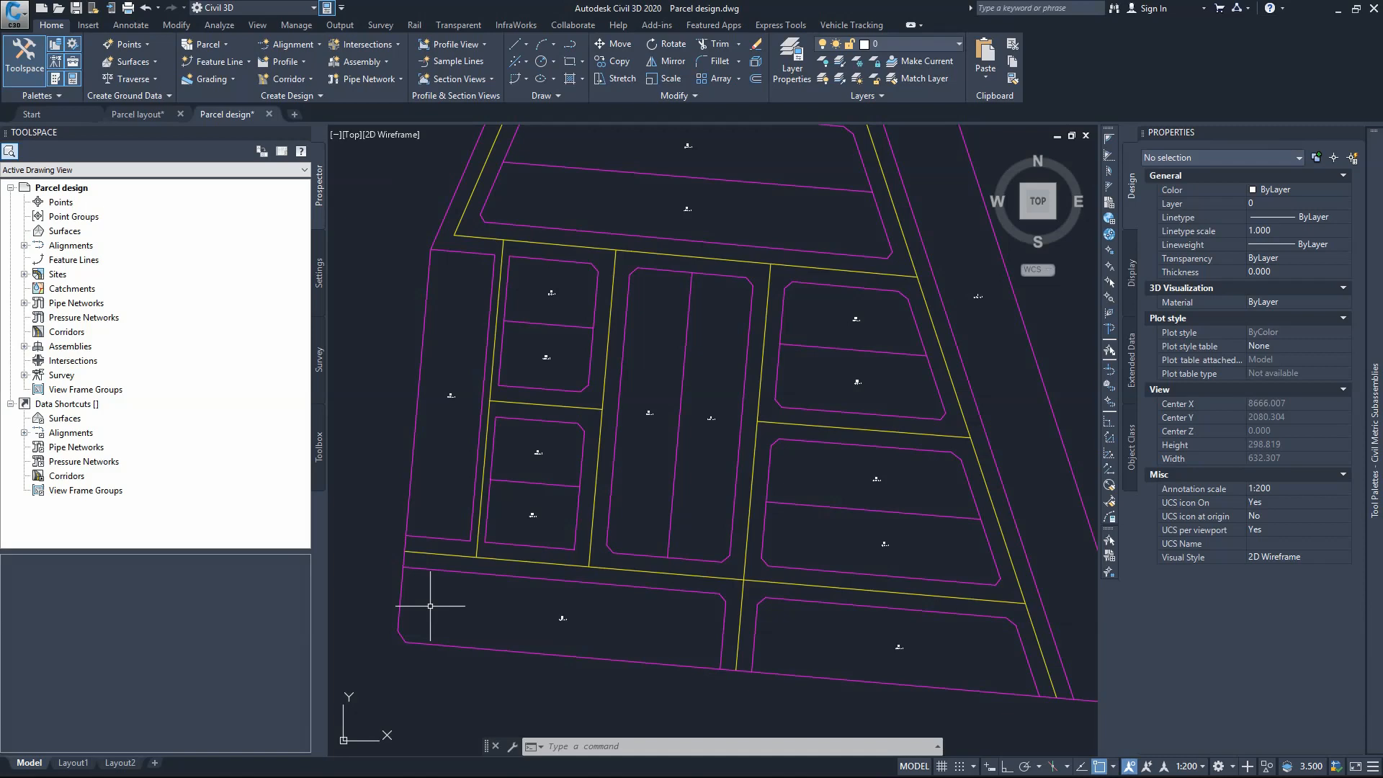
pyautogui.click(217, 45)
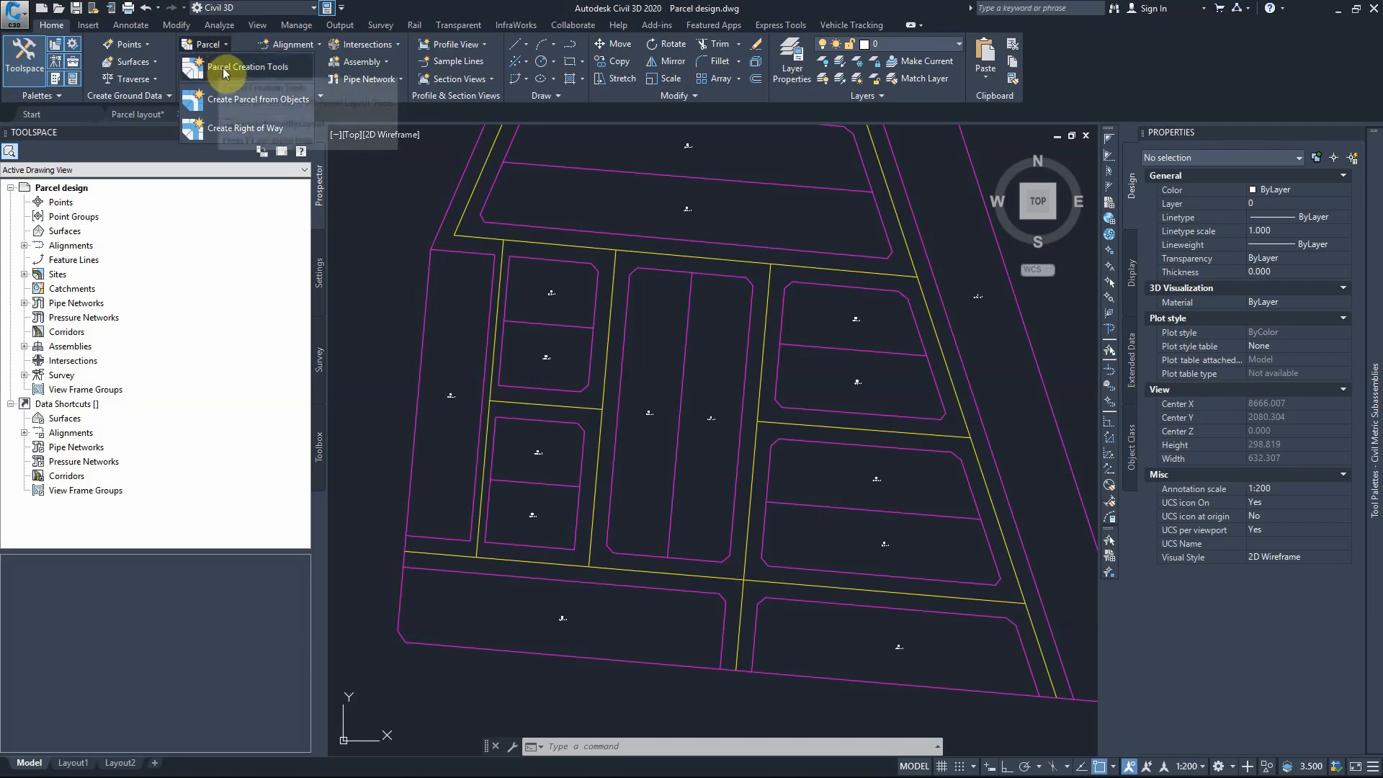
pyautogui.click(233, 70)
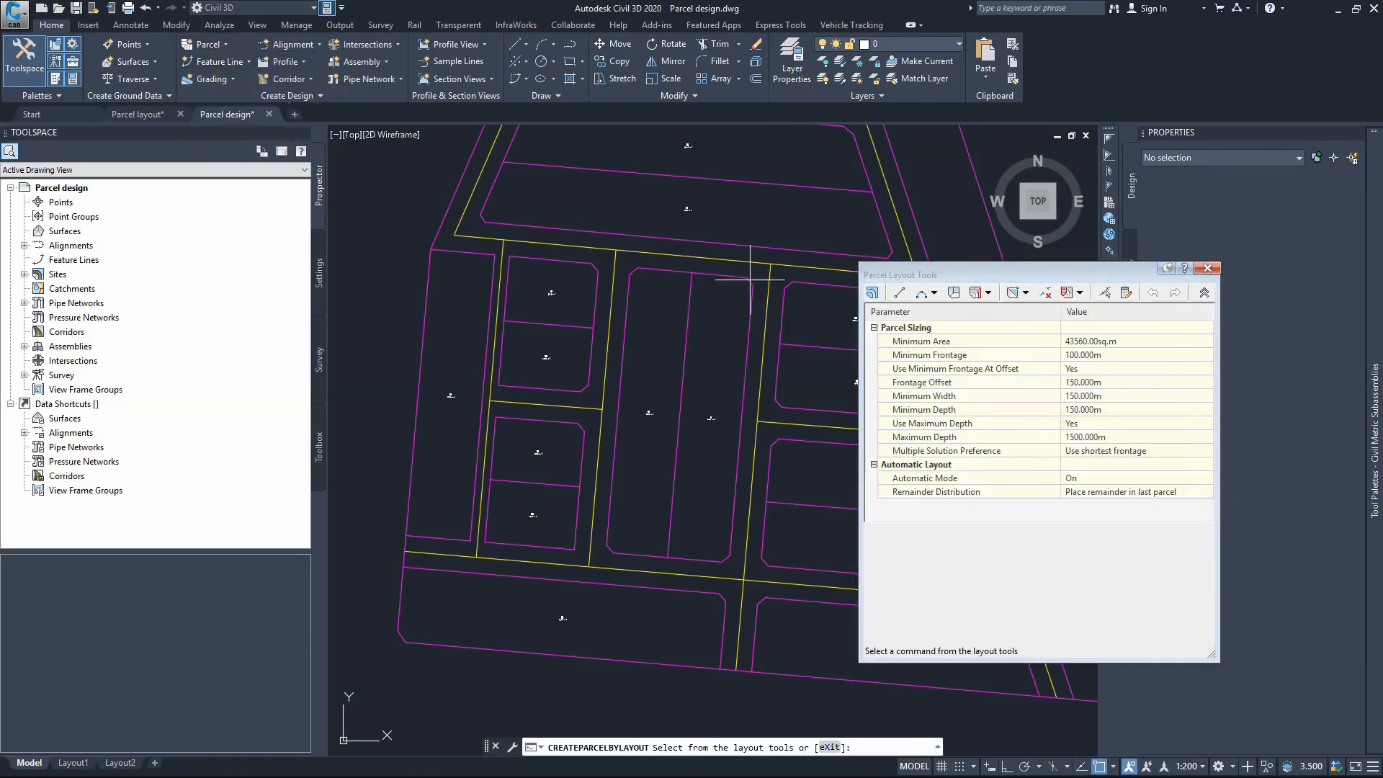
pyautogui.moveTo(662, 215); pyautogui.dragTo(674, 213)
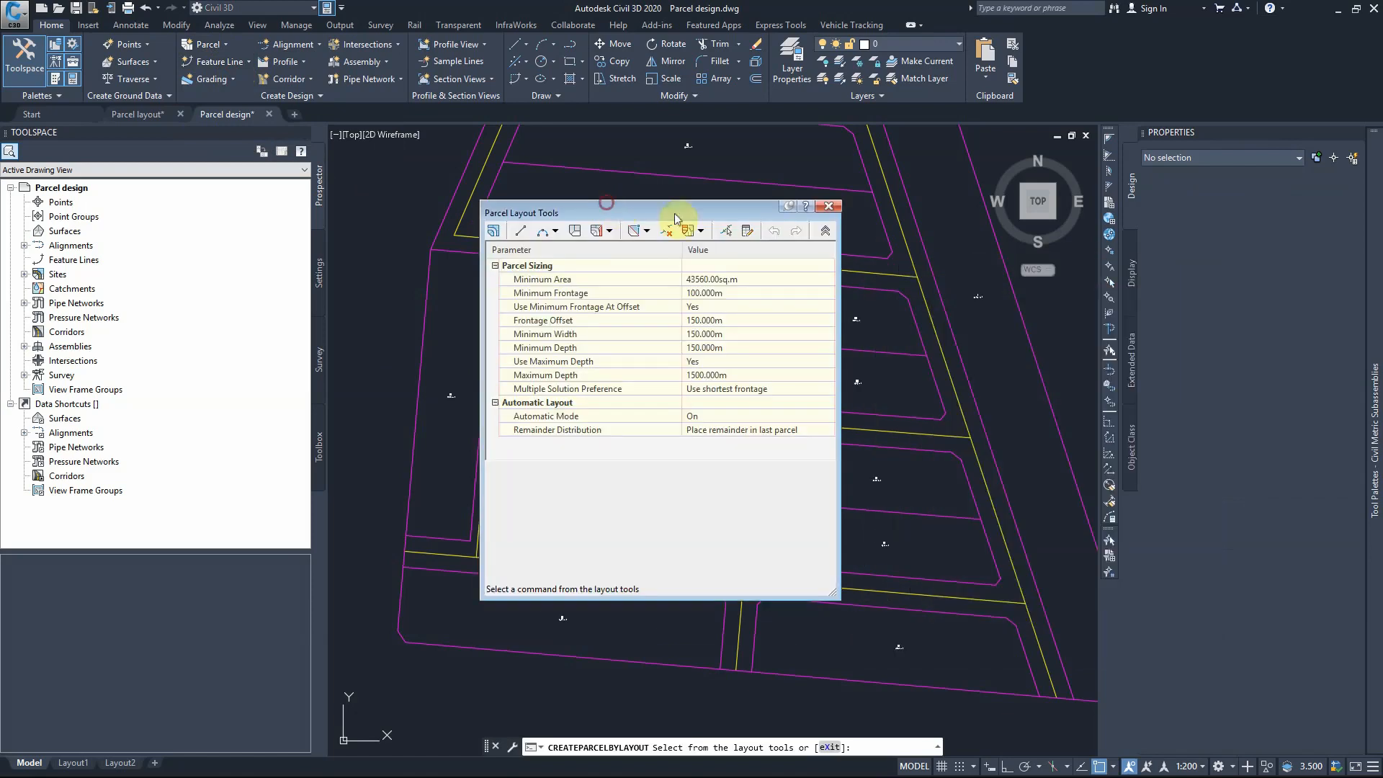
pyautogui.click(825, 230)
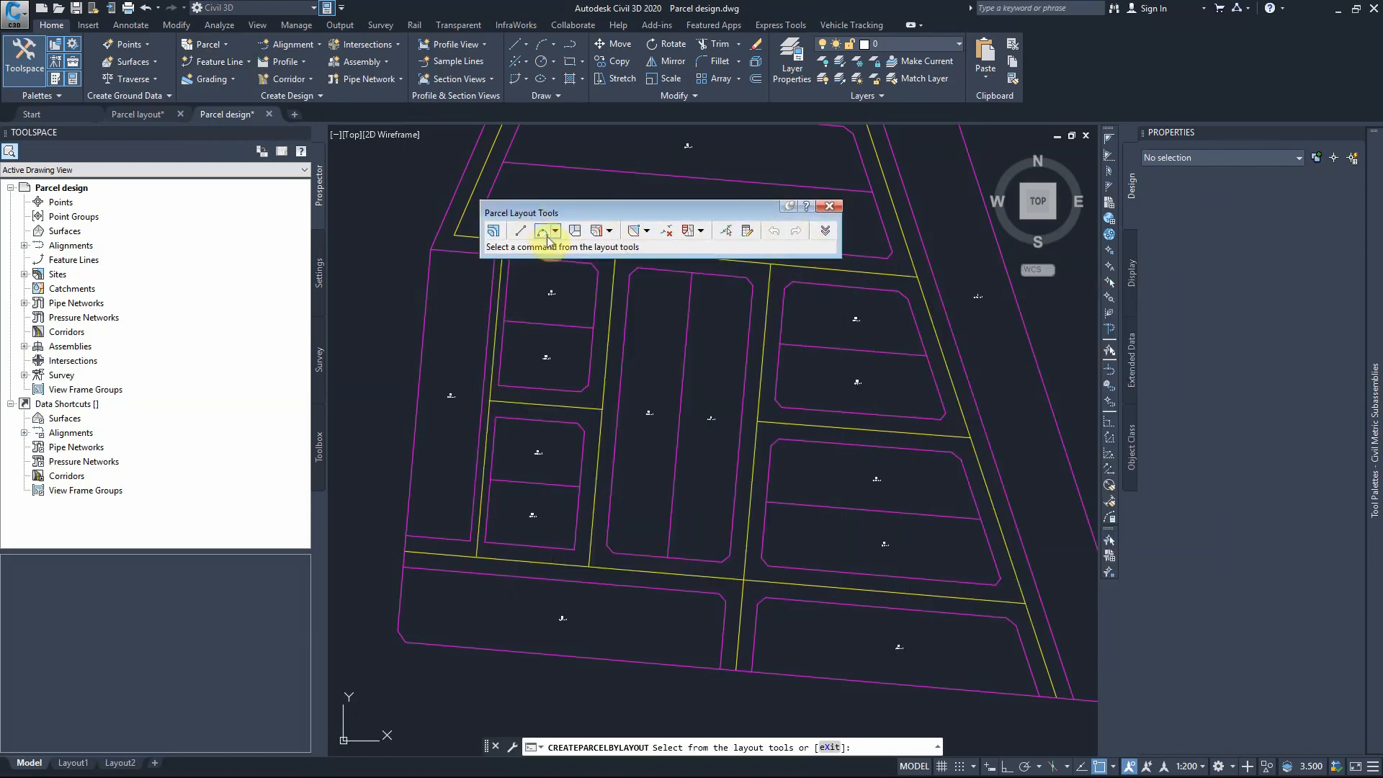
pyautogui.click(824, 231)
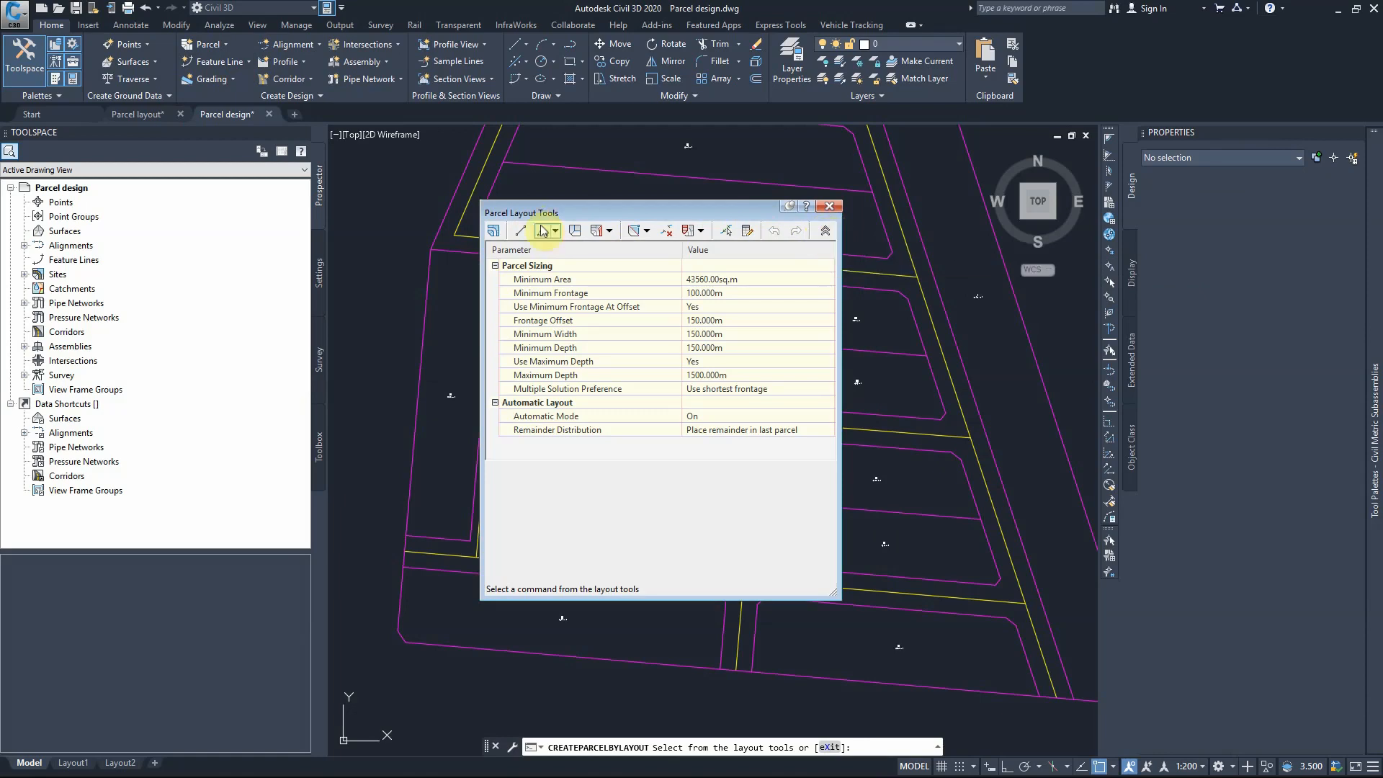
# Step: Start Slide Line - Create in Site 1 with the Single-Family parcel style and the Parcel Area sqm & Number area label style
pyautogui.click(609, 232)
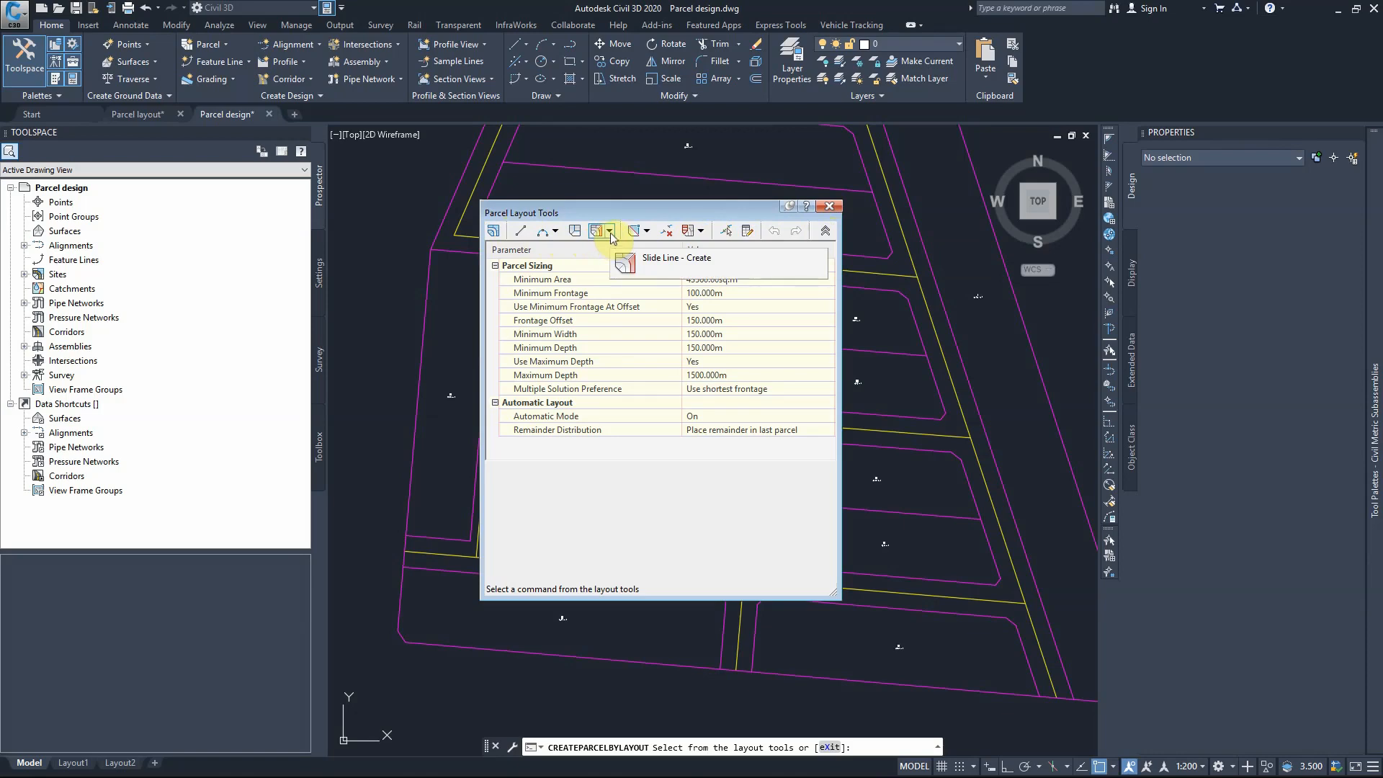
pyautogui.click(610, 232)
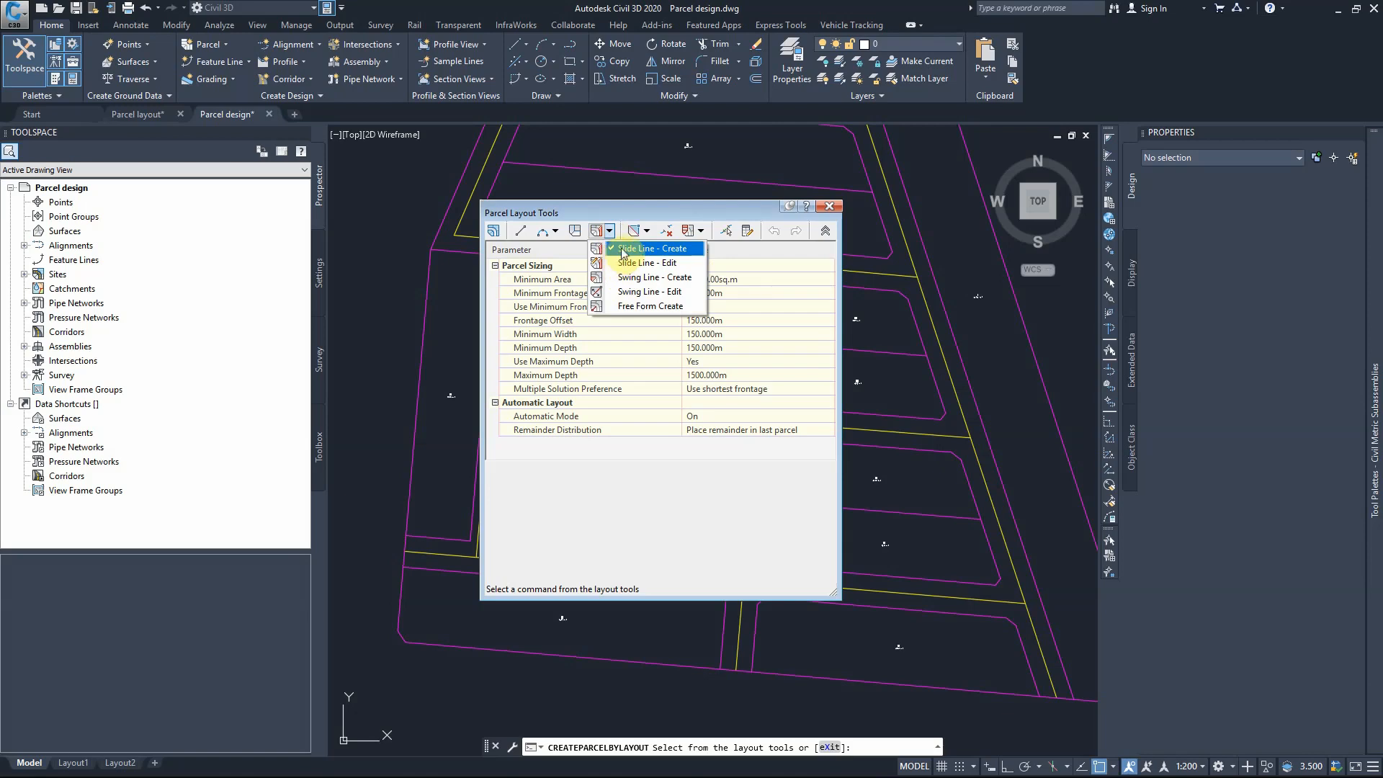
pyautogui.click(624, 250)
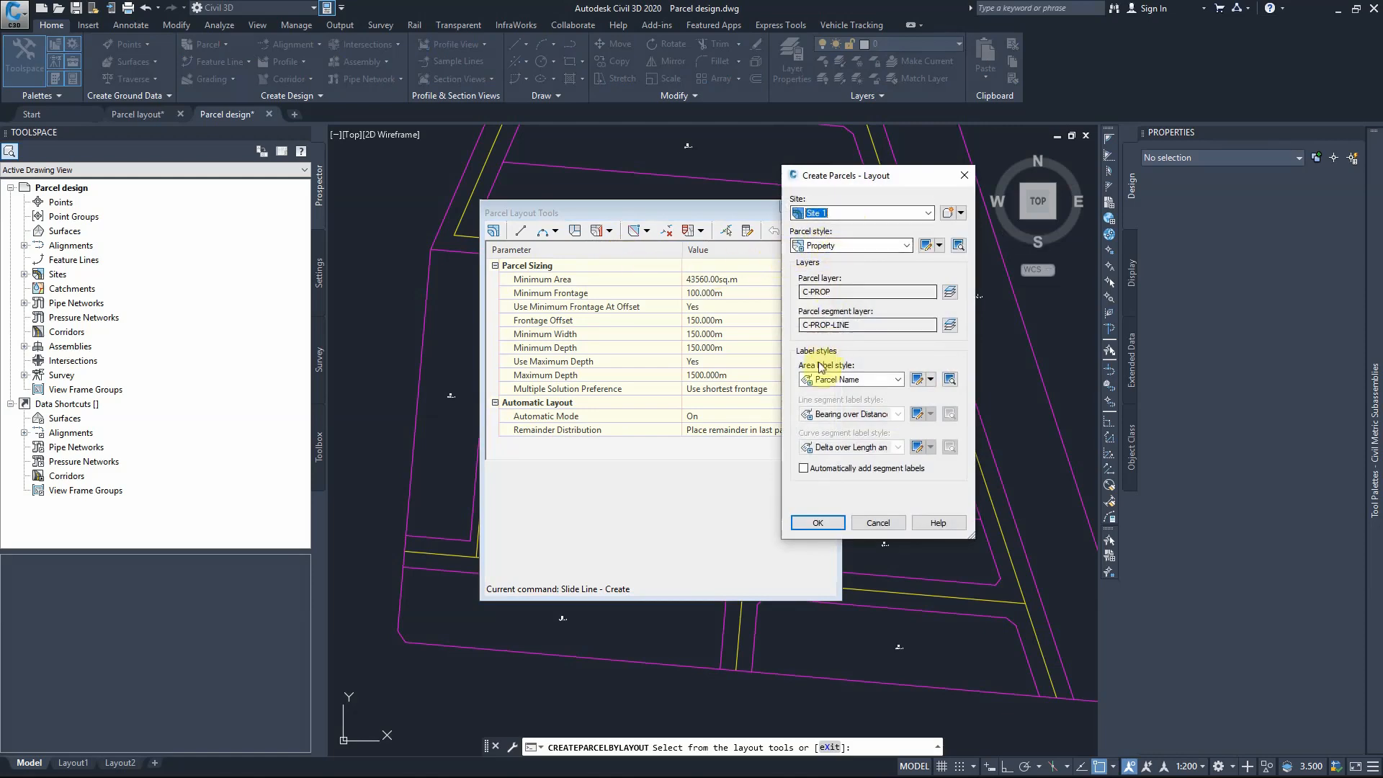
pyautogui.click(825, 248)
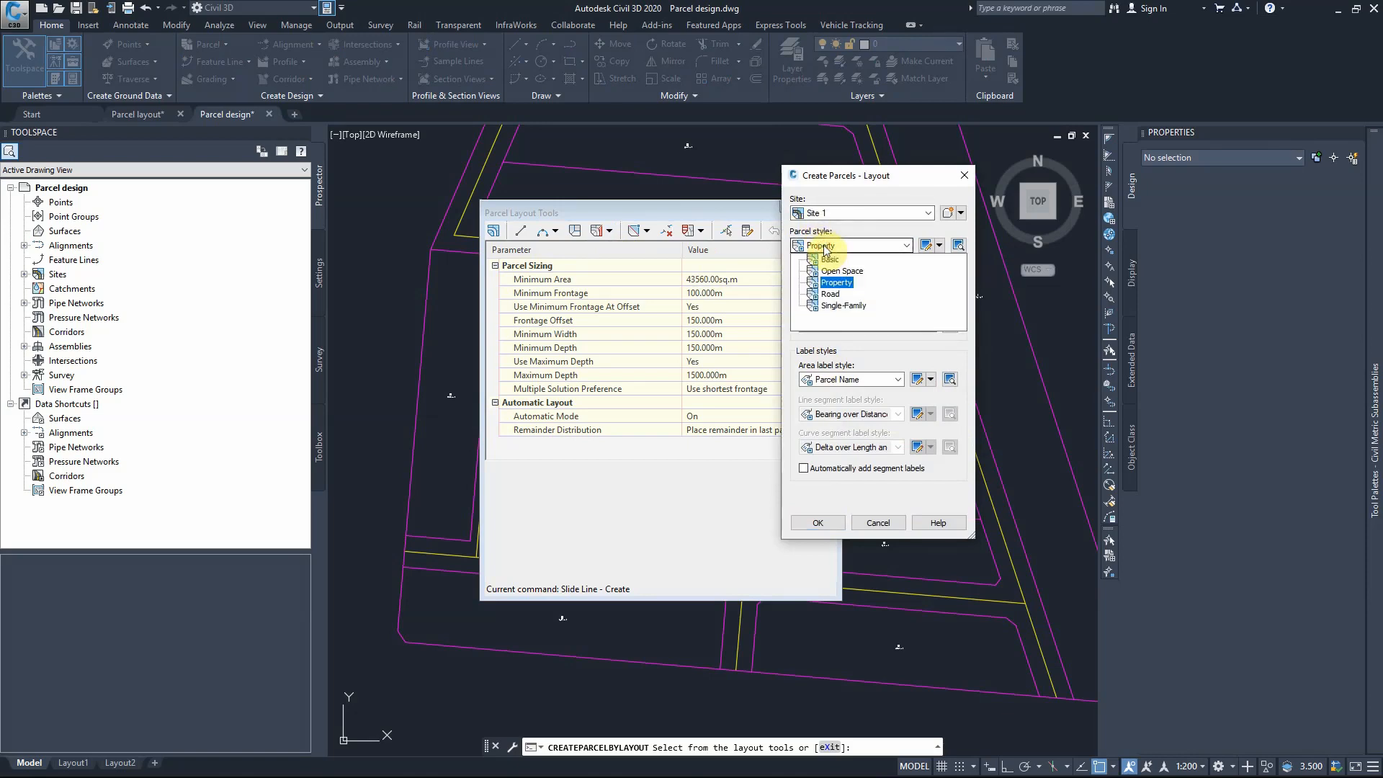
pyautogui.click(835, 306)
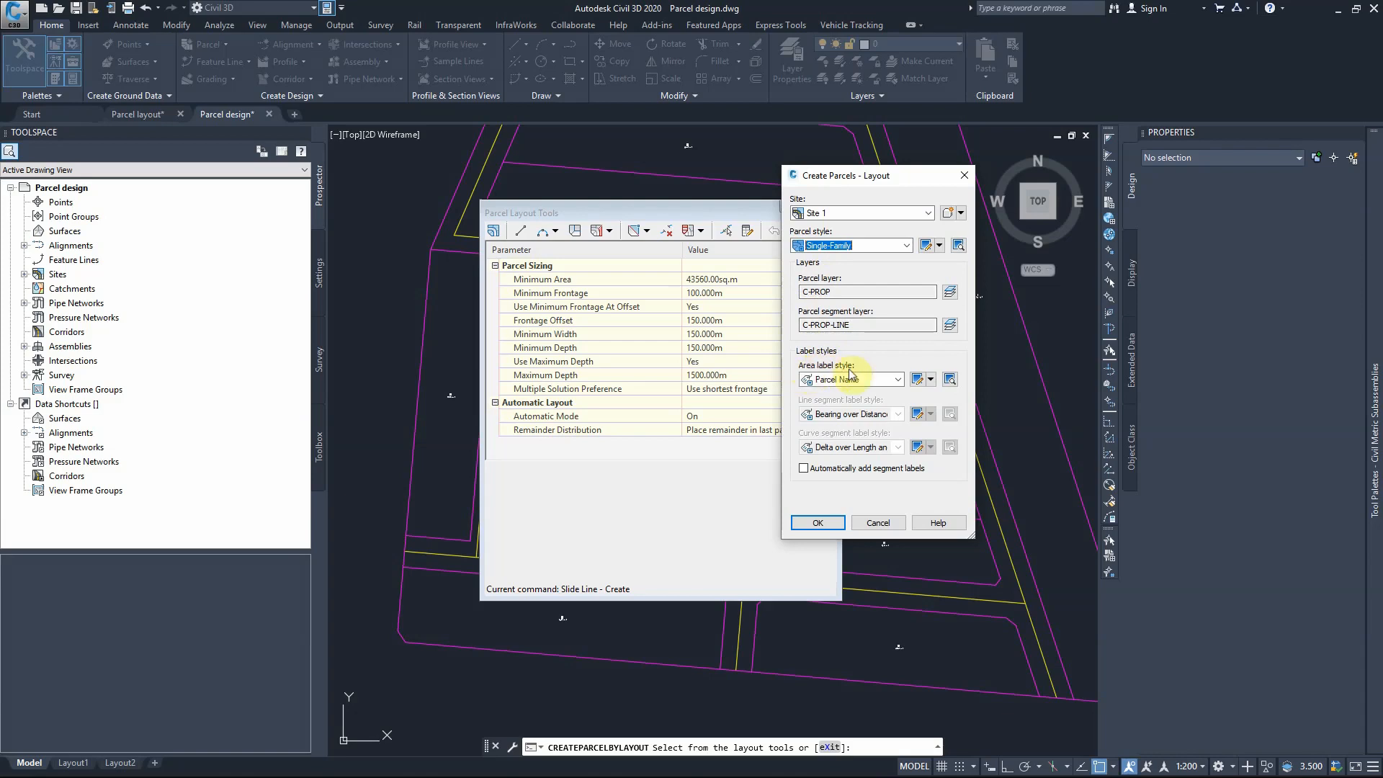
pyautogui.click(845, 379)
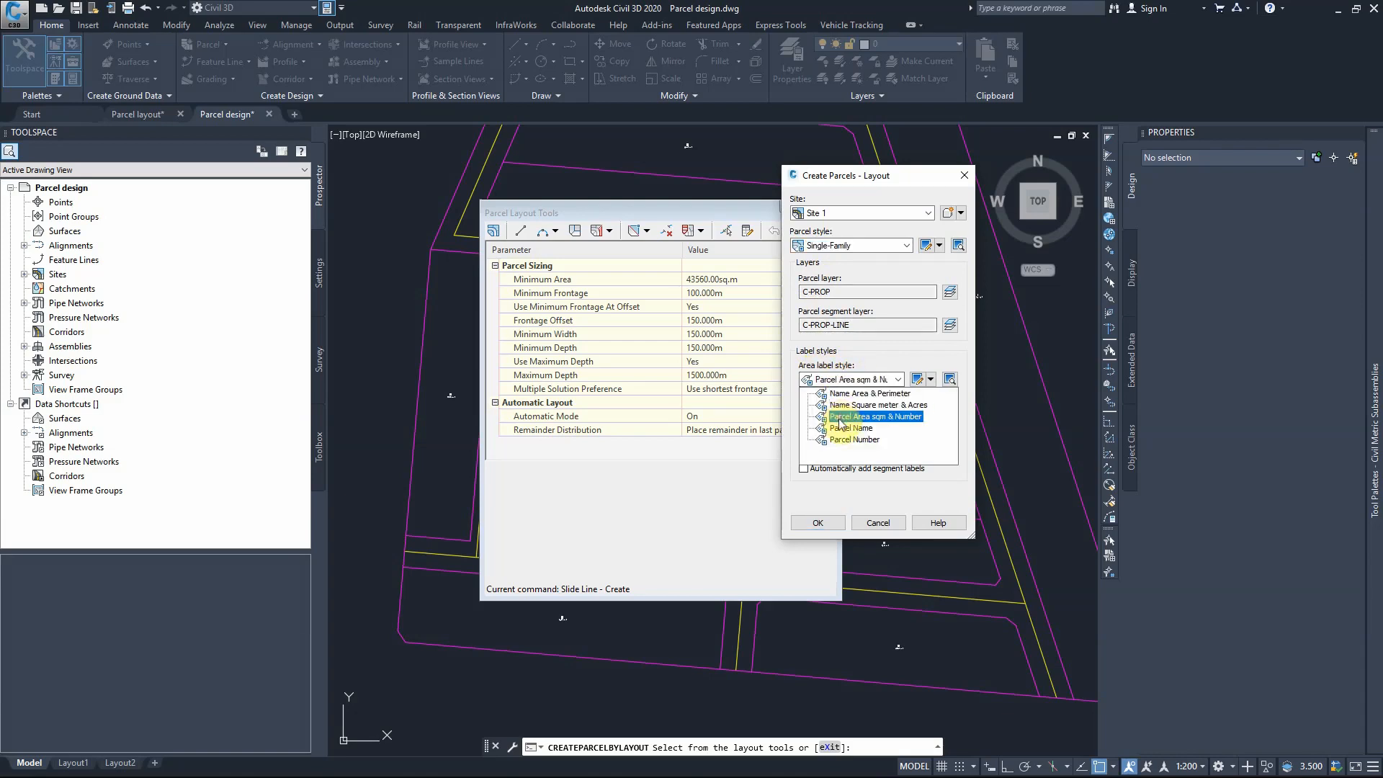
pyautogui.click(880, 418)
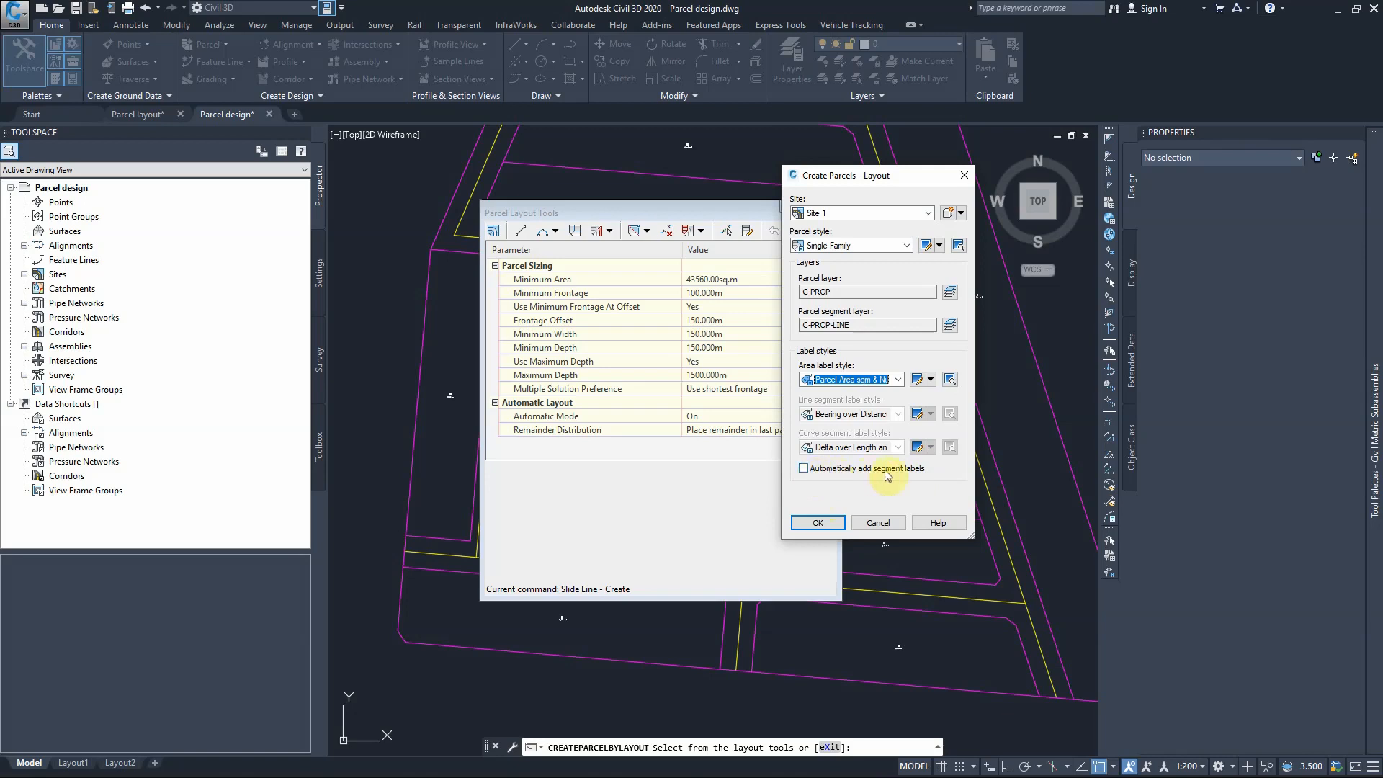
pyautogui.click(814, 523)
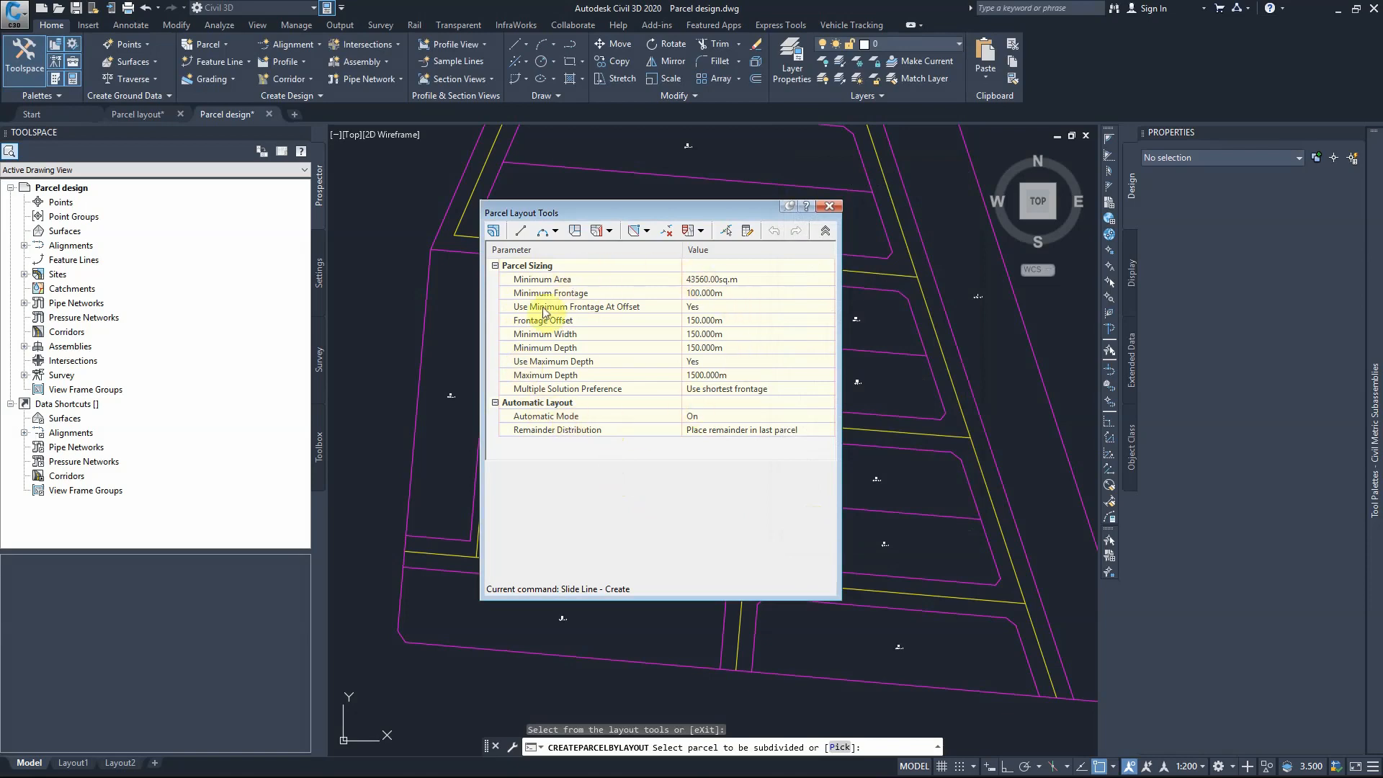
# Step: Set the minimum parcel area to 350 sq.m and the minimum frontage to 10 m
pyautogui.click(693, 279)
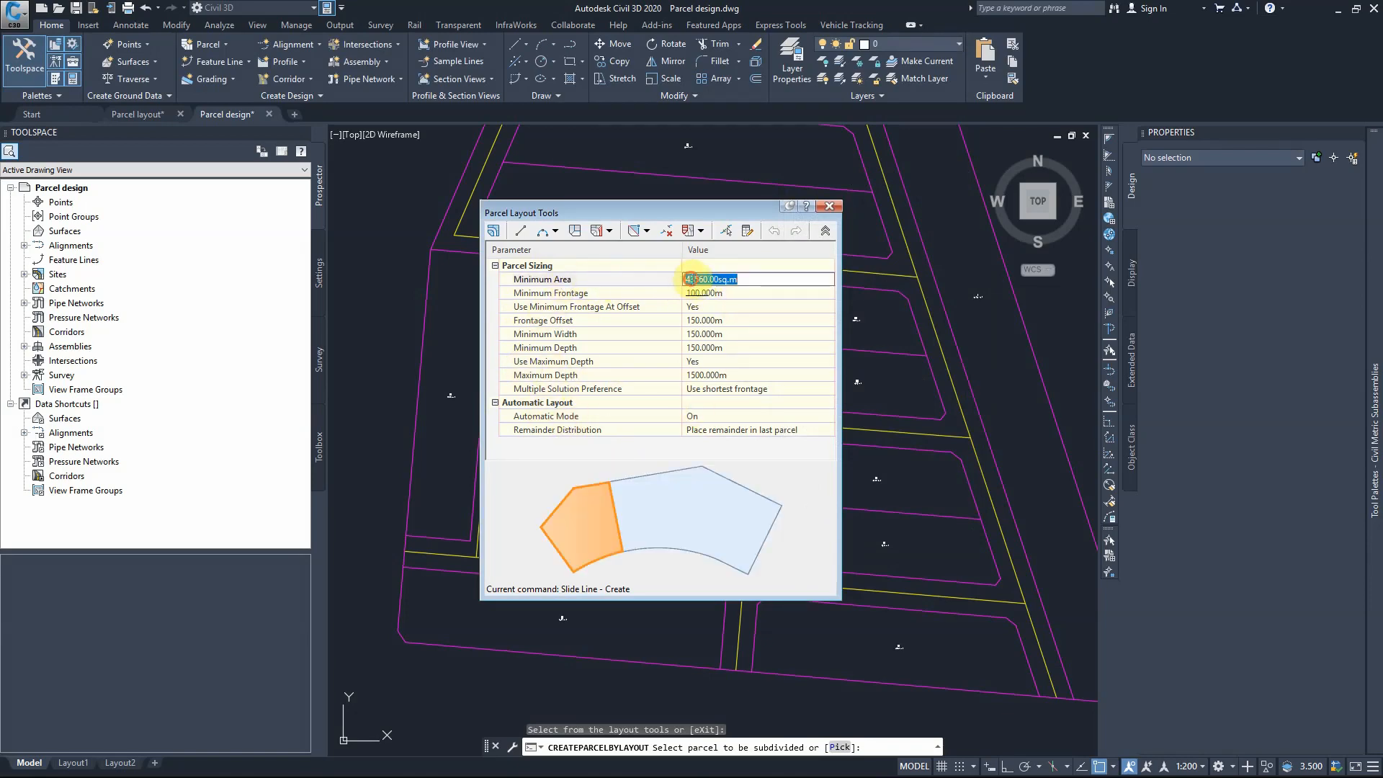
pyautogui.moveTo(684, 280); pyautogui.dragTo(705, 280)
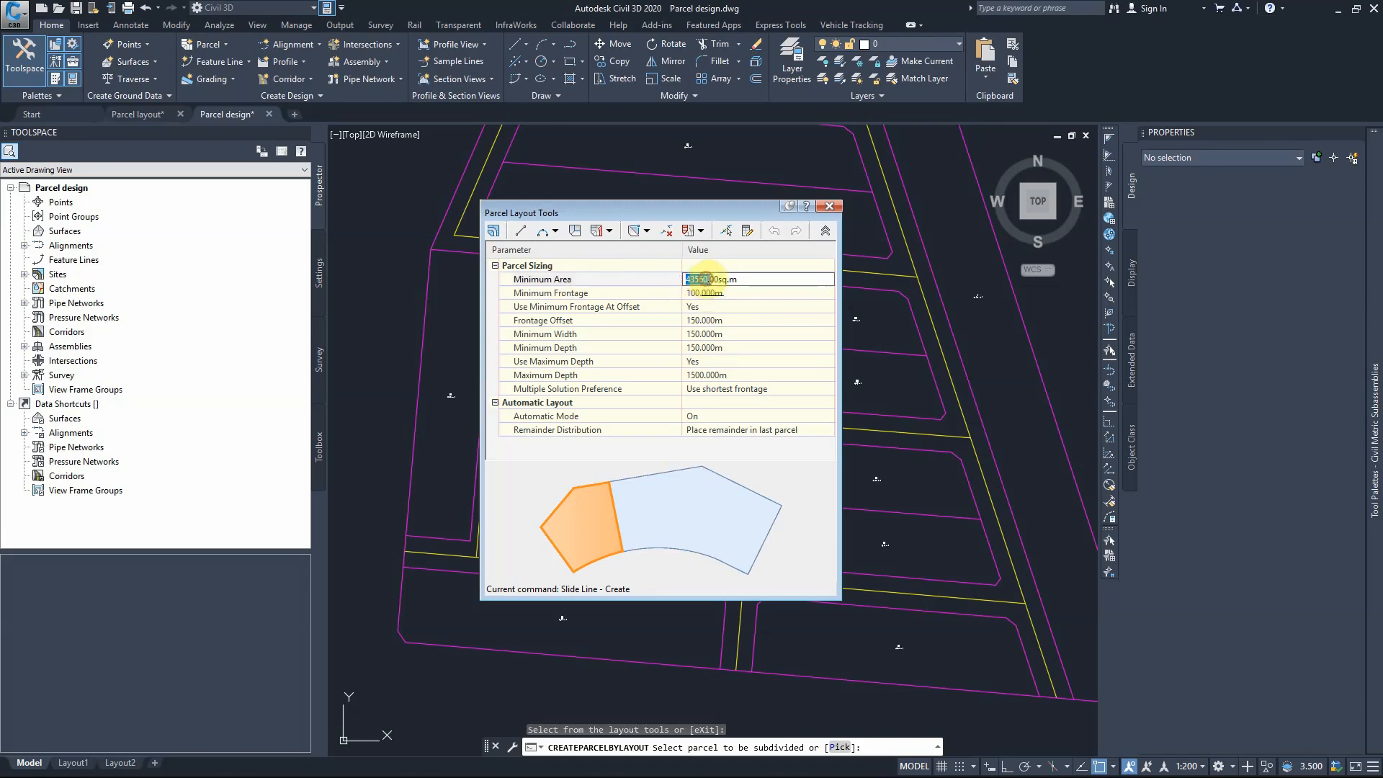
pyautogui.write('350')
pyautogui.click(689, 294)
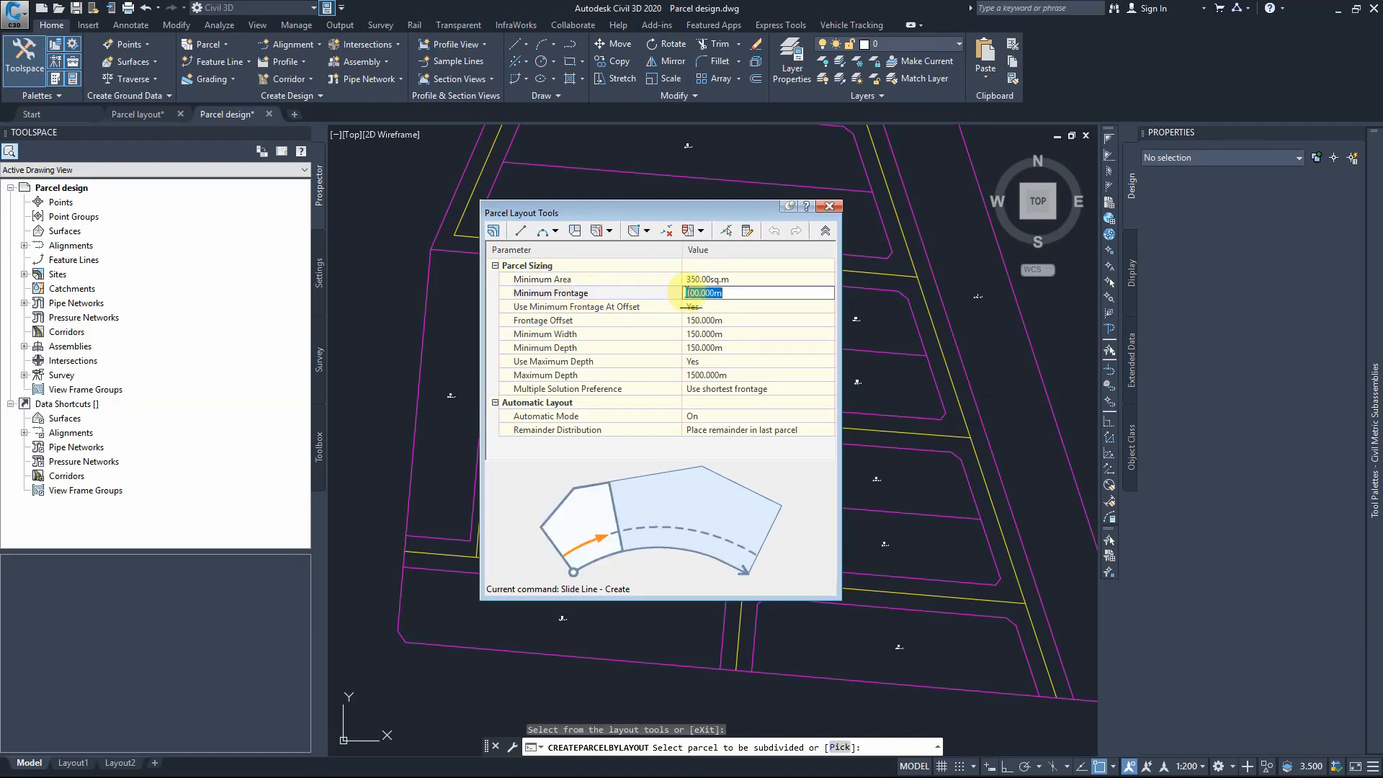
pyautogui.write('10')
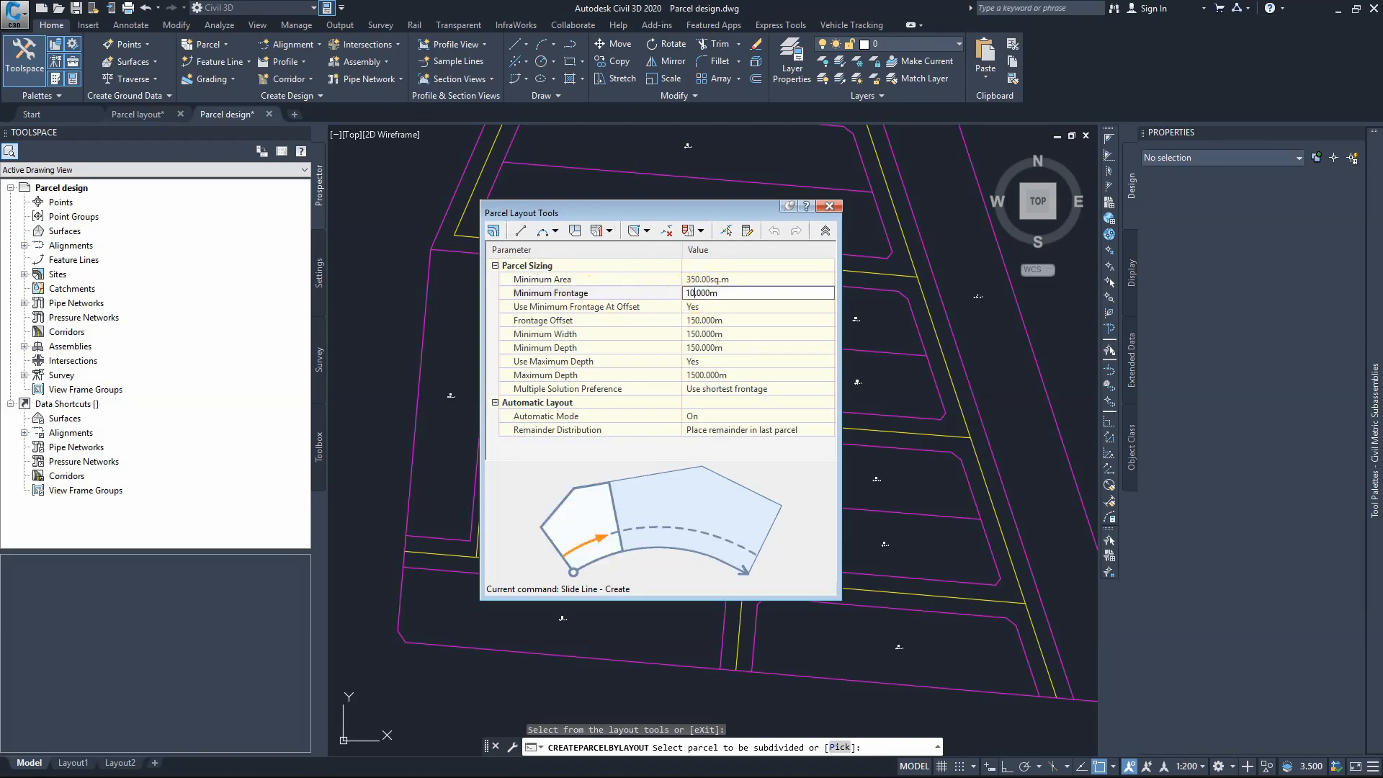
pyautogui.click(692, 307)
# Step: Switch Use Minimum Frontage At Offset to No and back to Yes
pyautogui.click(643, 308)
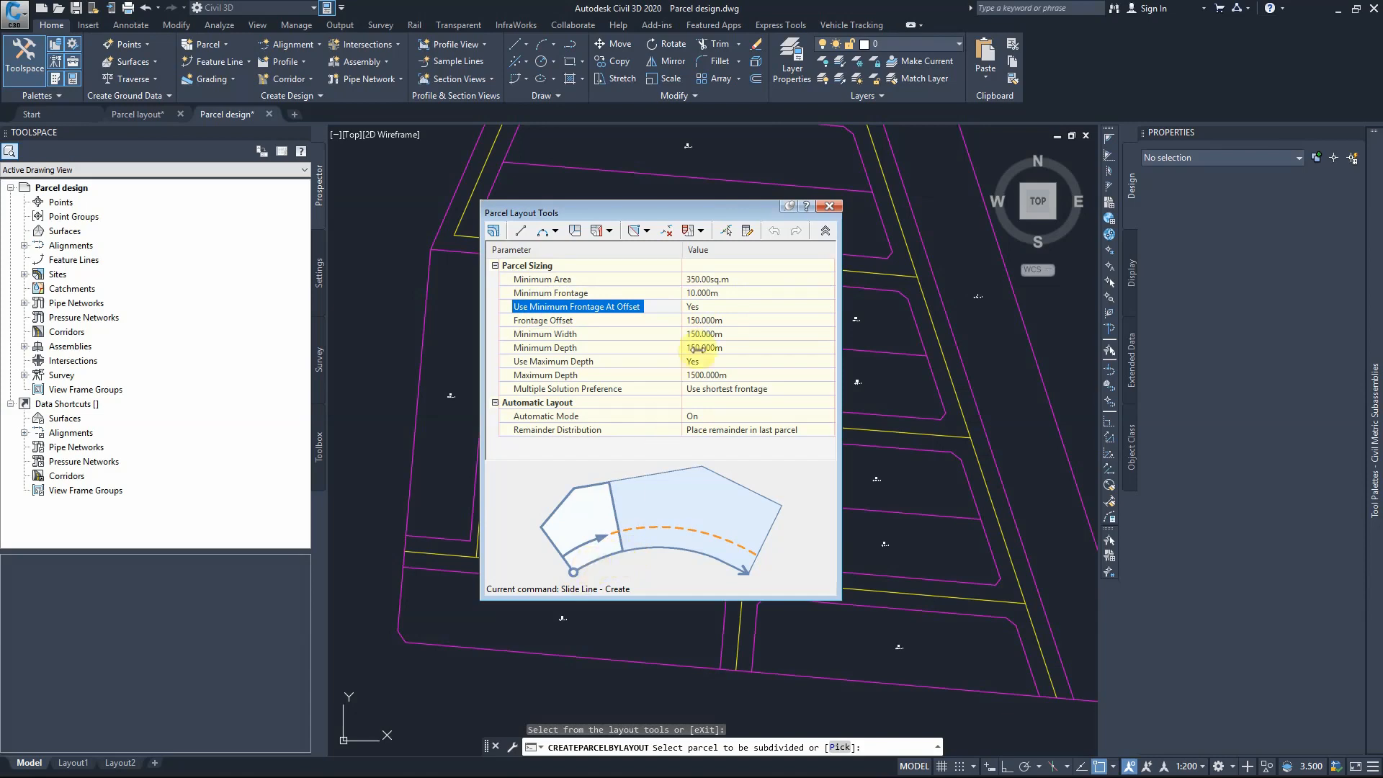
pyautogui.click(714, 305)
pyautogui.click(714, 306)
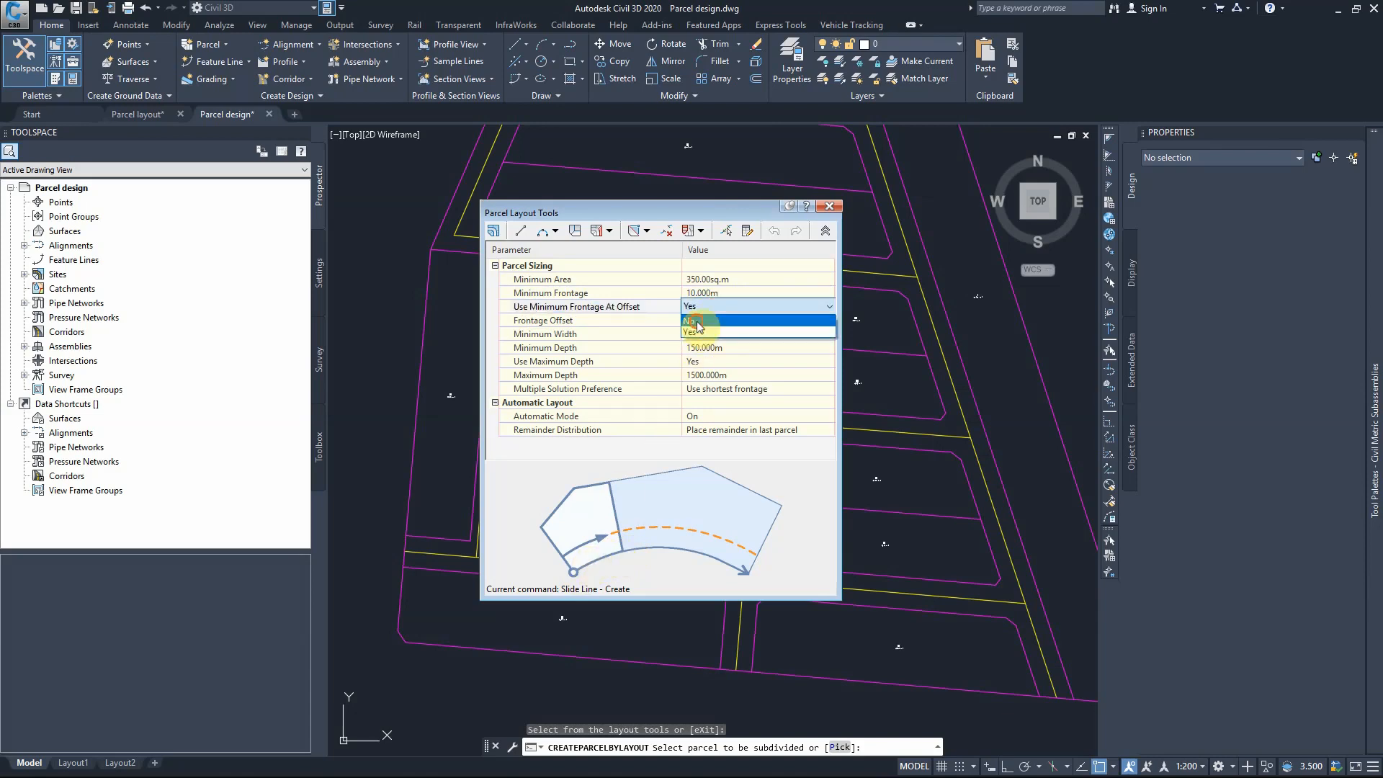
pyautogui.click(691, 321)
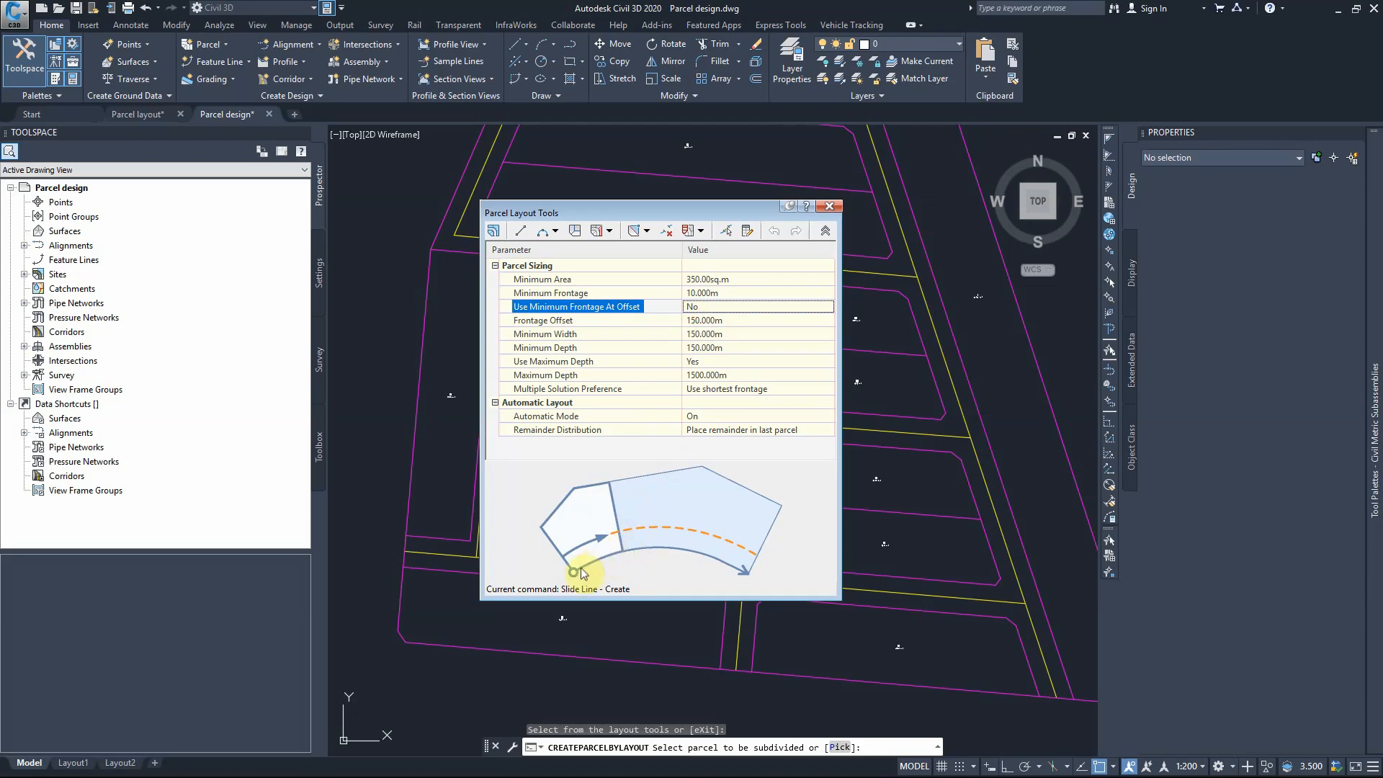
pyautogui.click(702, 308)
pyautogui.click(702, 308)
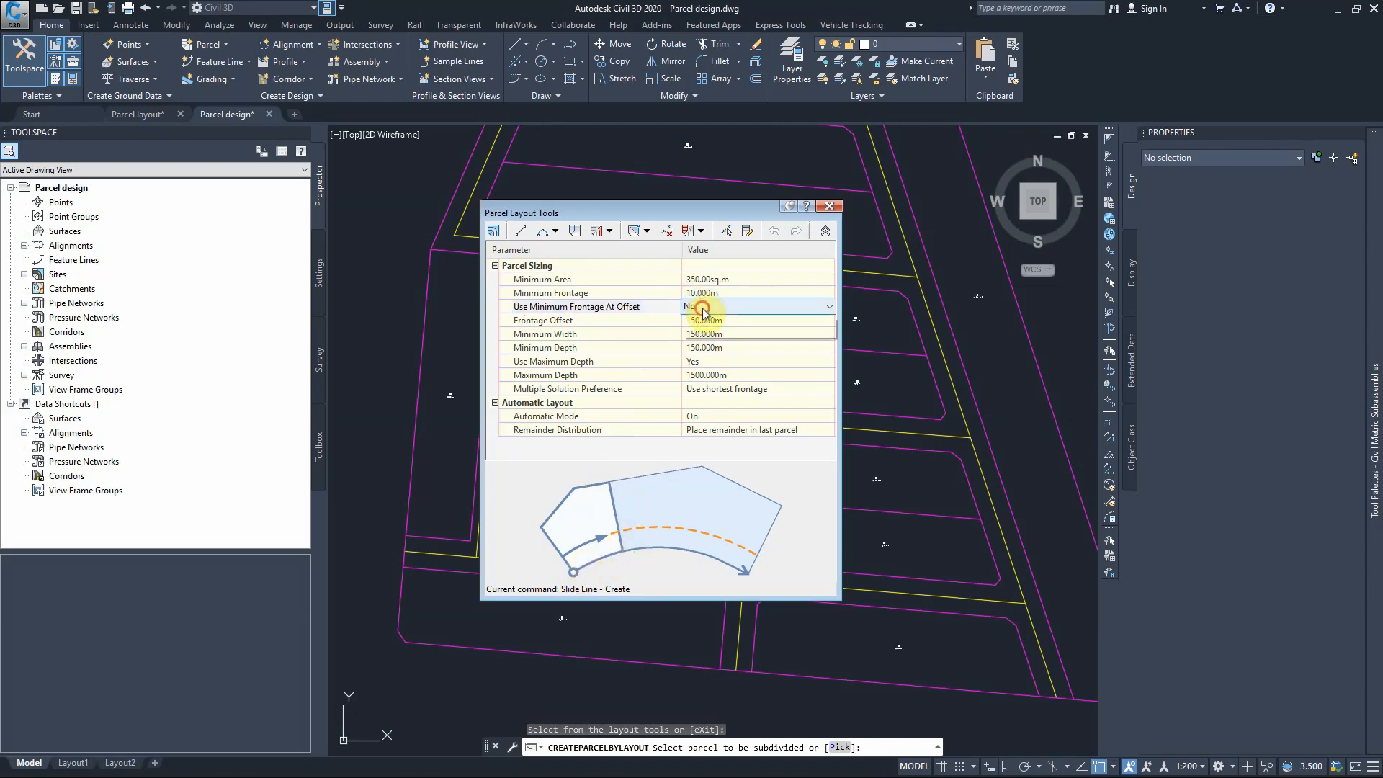
pyautogui.click(695, 321)
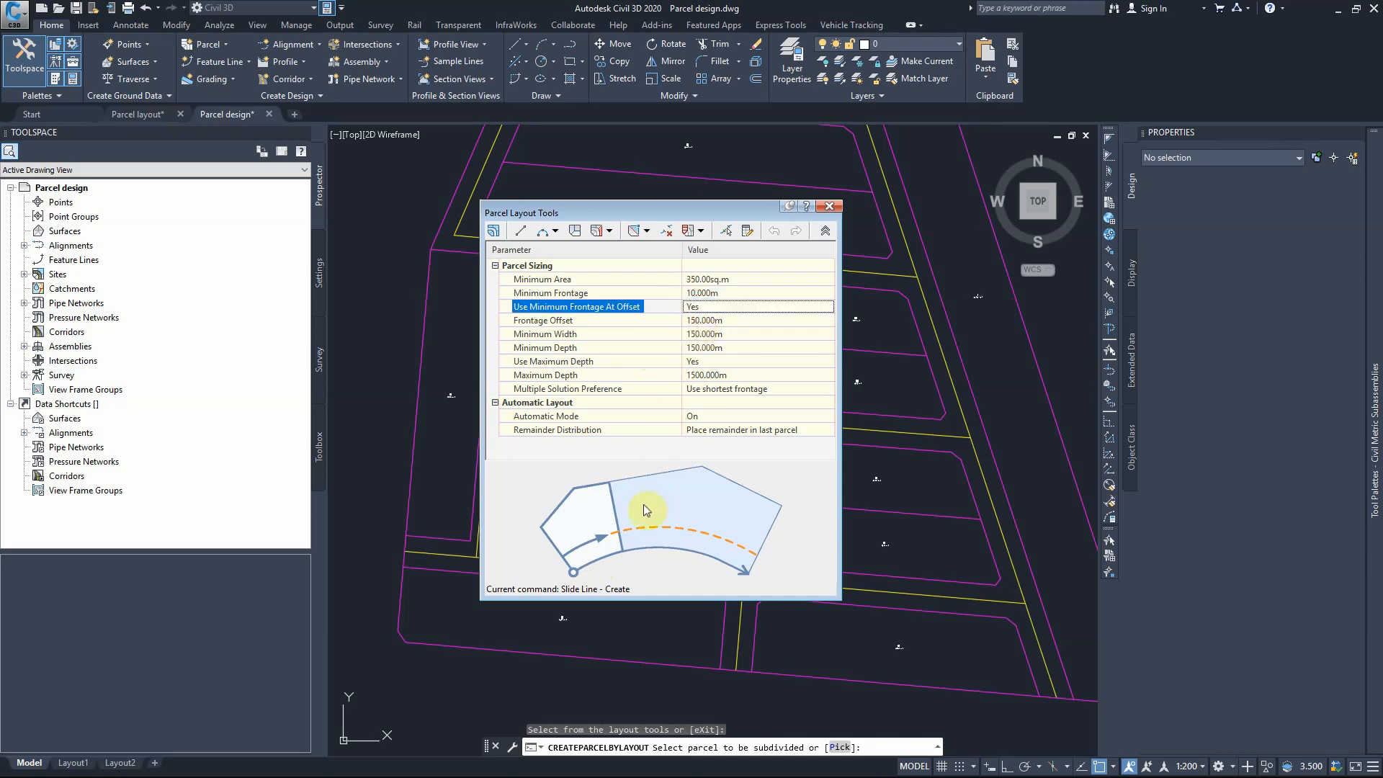
# Step: Set the frontage offset for the new parcels to 5 m
pyautogui.click(702, 320)
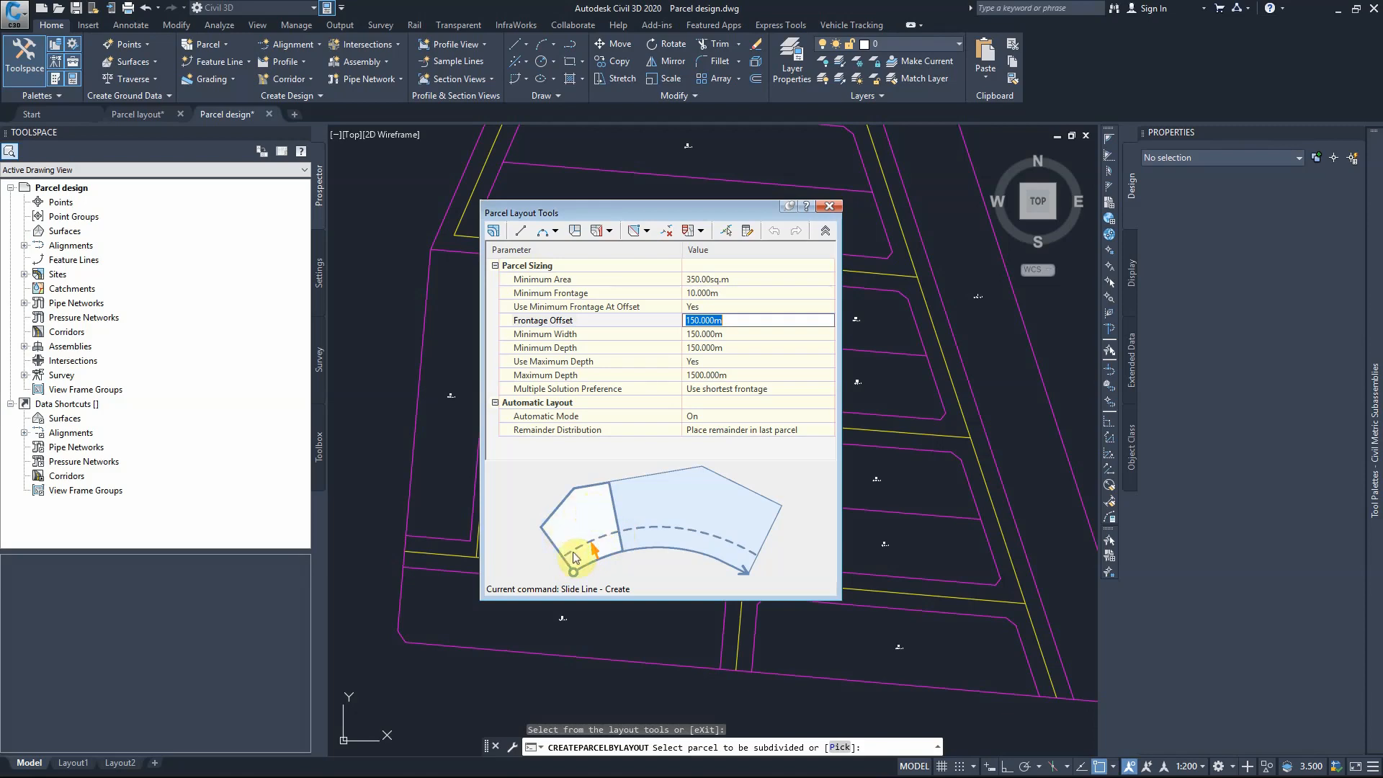
pyautogui.click(700, 322)
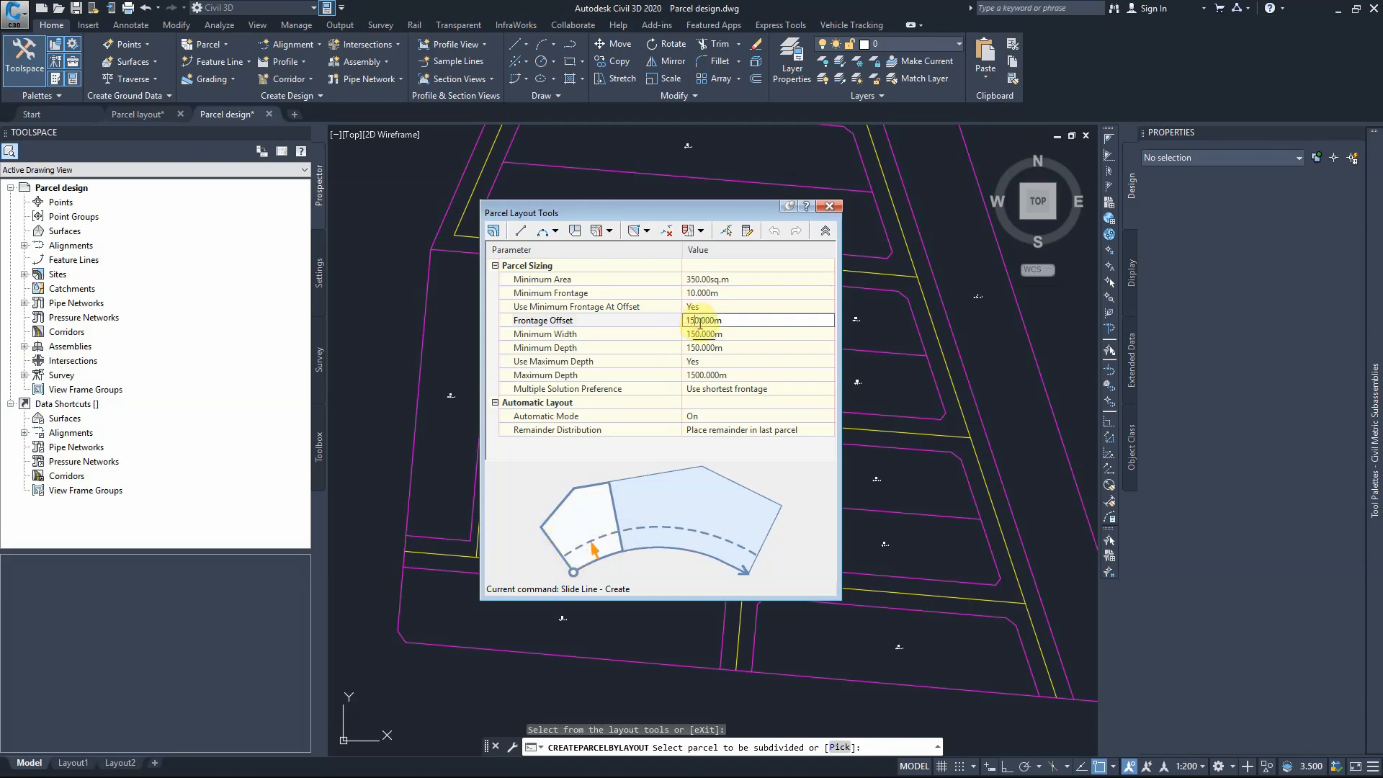
pyautogui.doubleClick(700, 322)
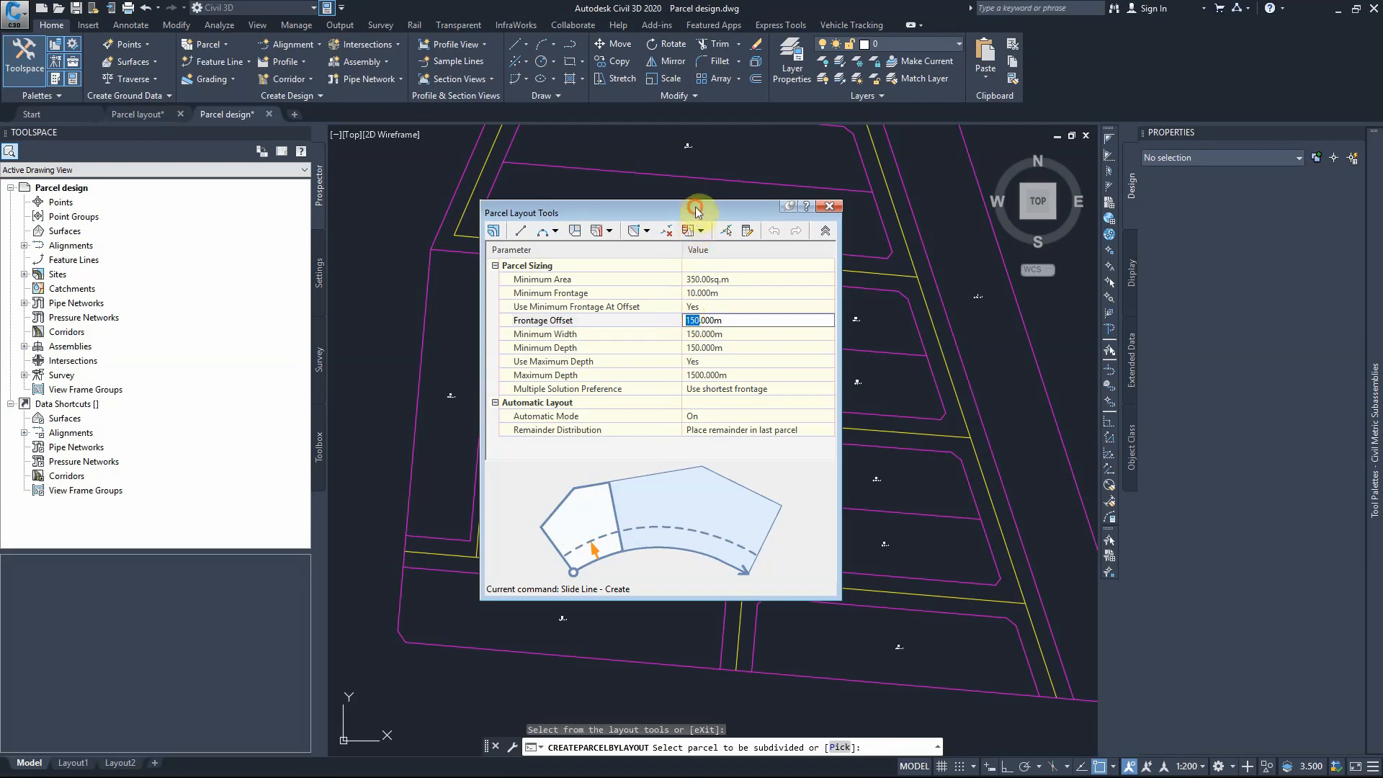
pyautogui.moveTo(696, 210); pyautogui.dragTo(889, 157)
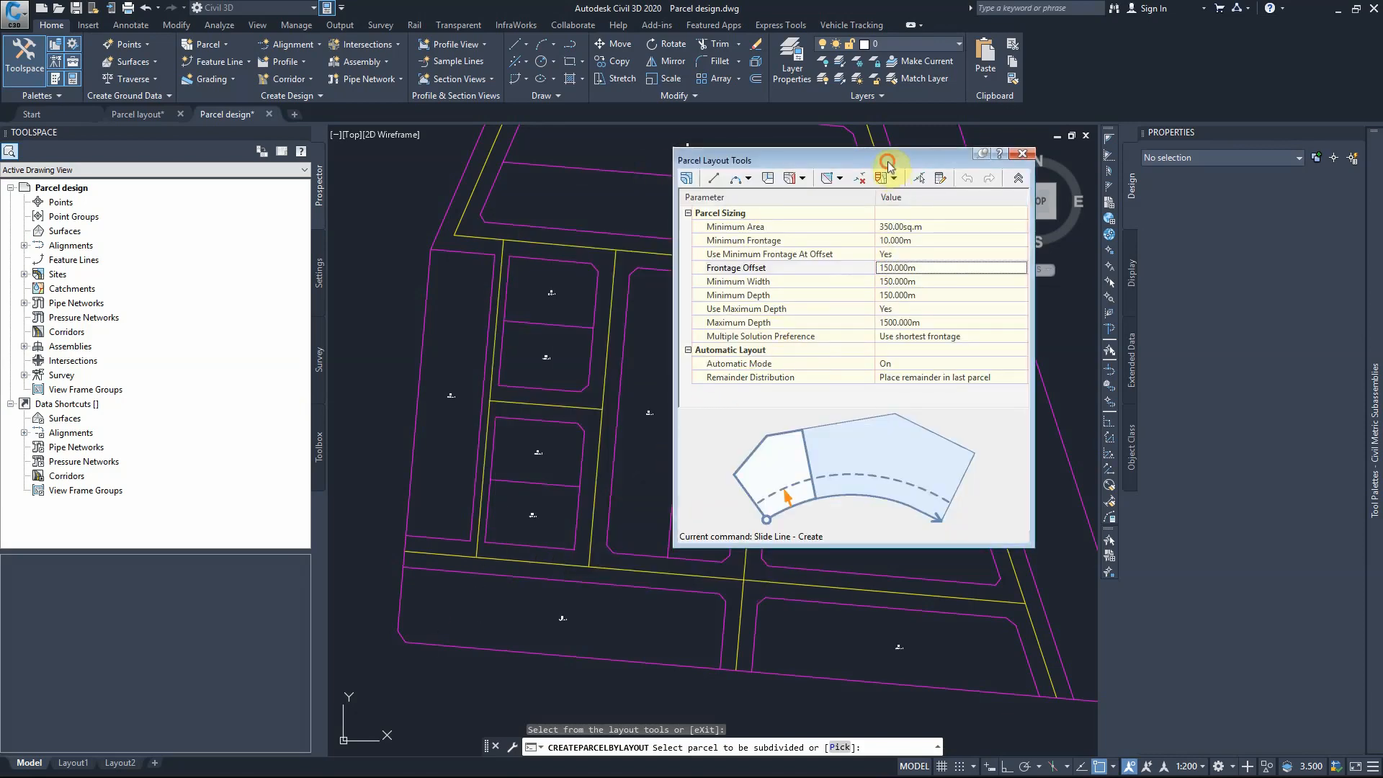
pyautogui.moveTo(886, 160); pyautogui.dragTo(710, 267)
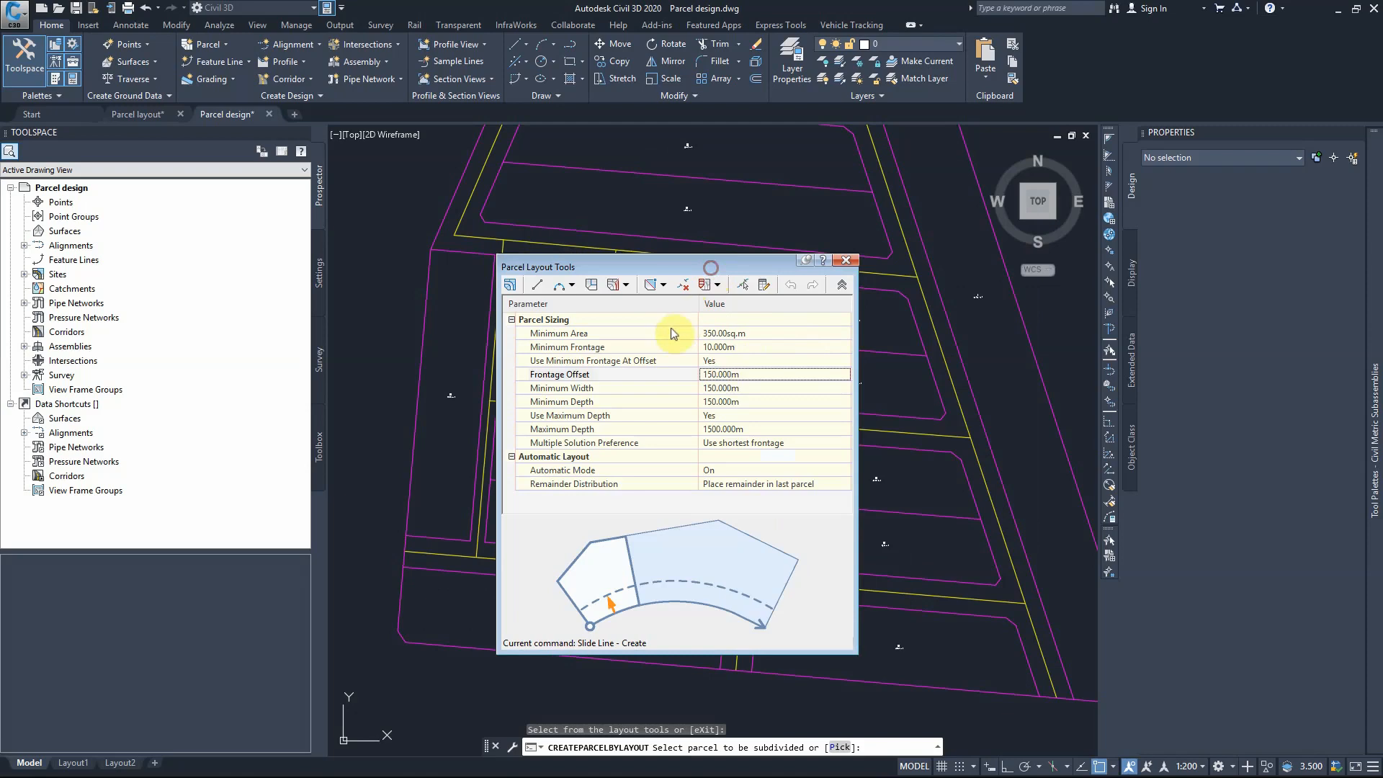
pyautogui.click(714, 374)
pyautogui.doubleClick(714, 375)
pyautogui.write('5')
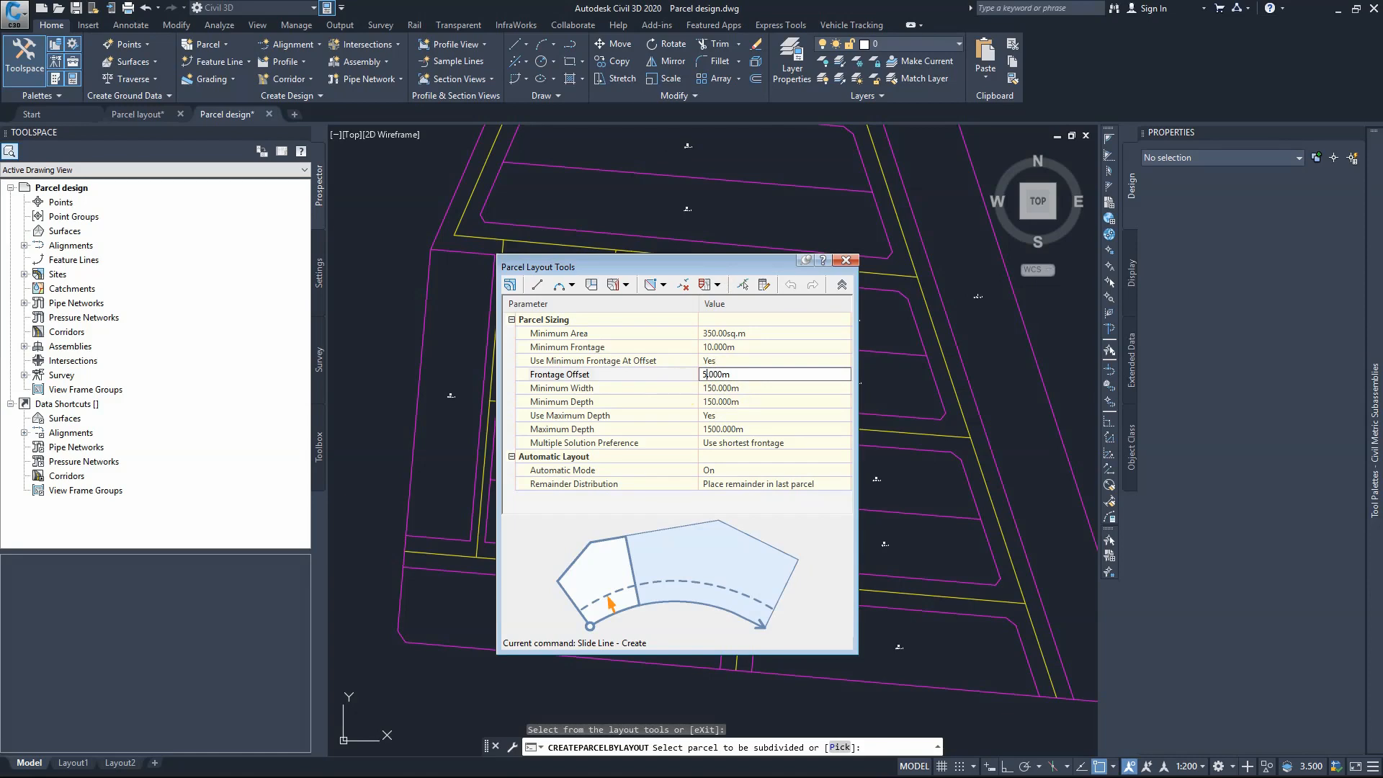
# Step: Set the minimum parcel width to 10 m and the minimum depth to 20 m
pyautogui.click(719, 389)
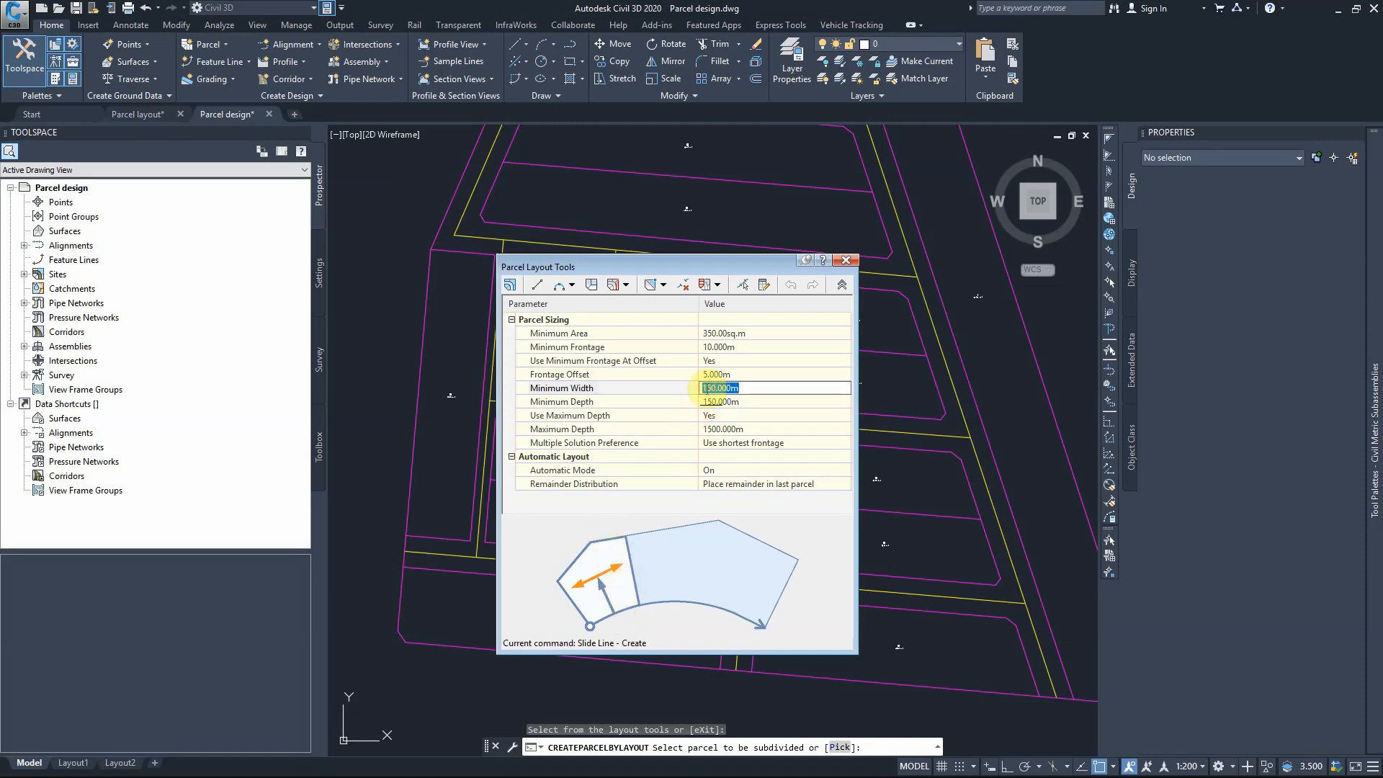
pyautogui.moveTo(703, 388); pyautogui.dragTo(717, 388)
pyautogui.write('10')
pyautogui.click(702, 401)
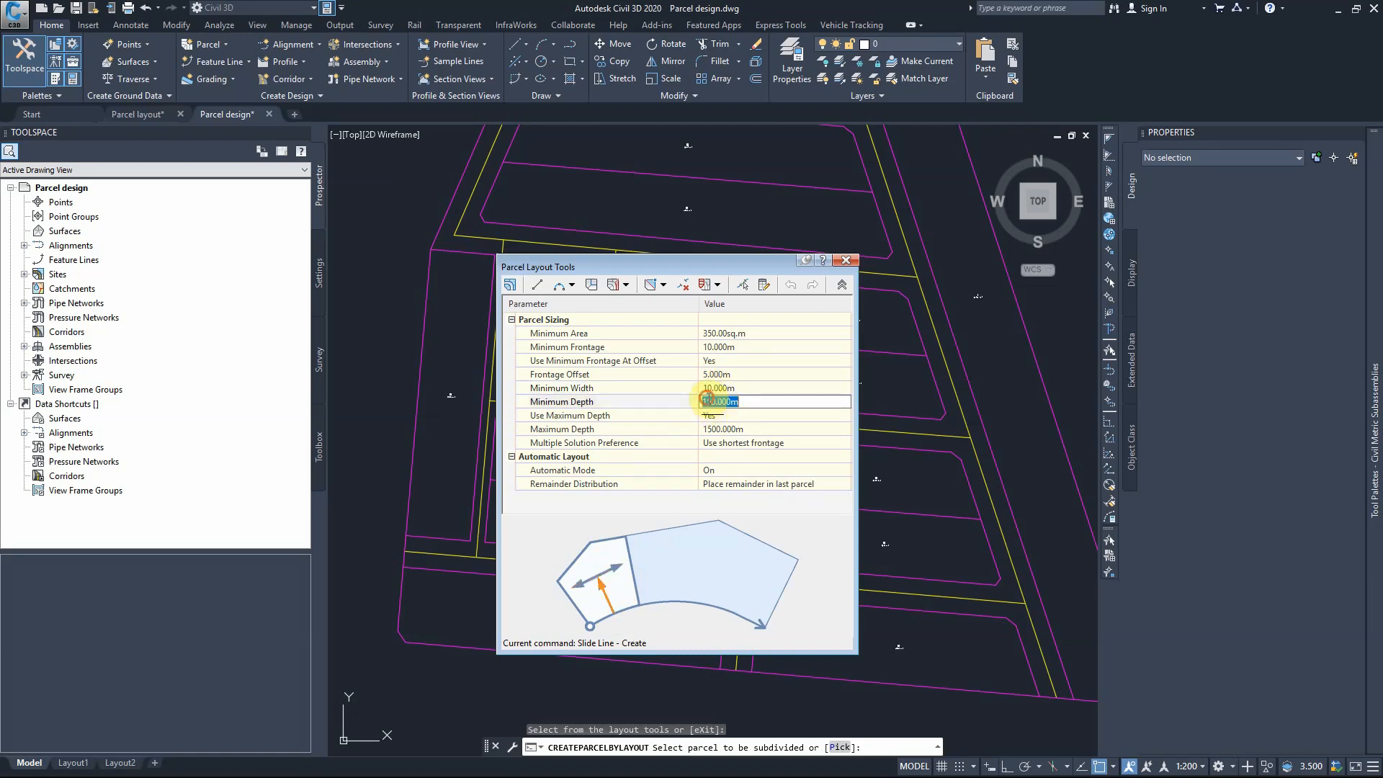
pyautogui.moveTo(702, 401); pyautogui.dragTo(716, 401)
pyautogui.write('20')
pyautogui.click(541, 416)
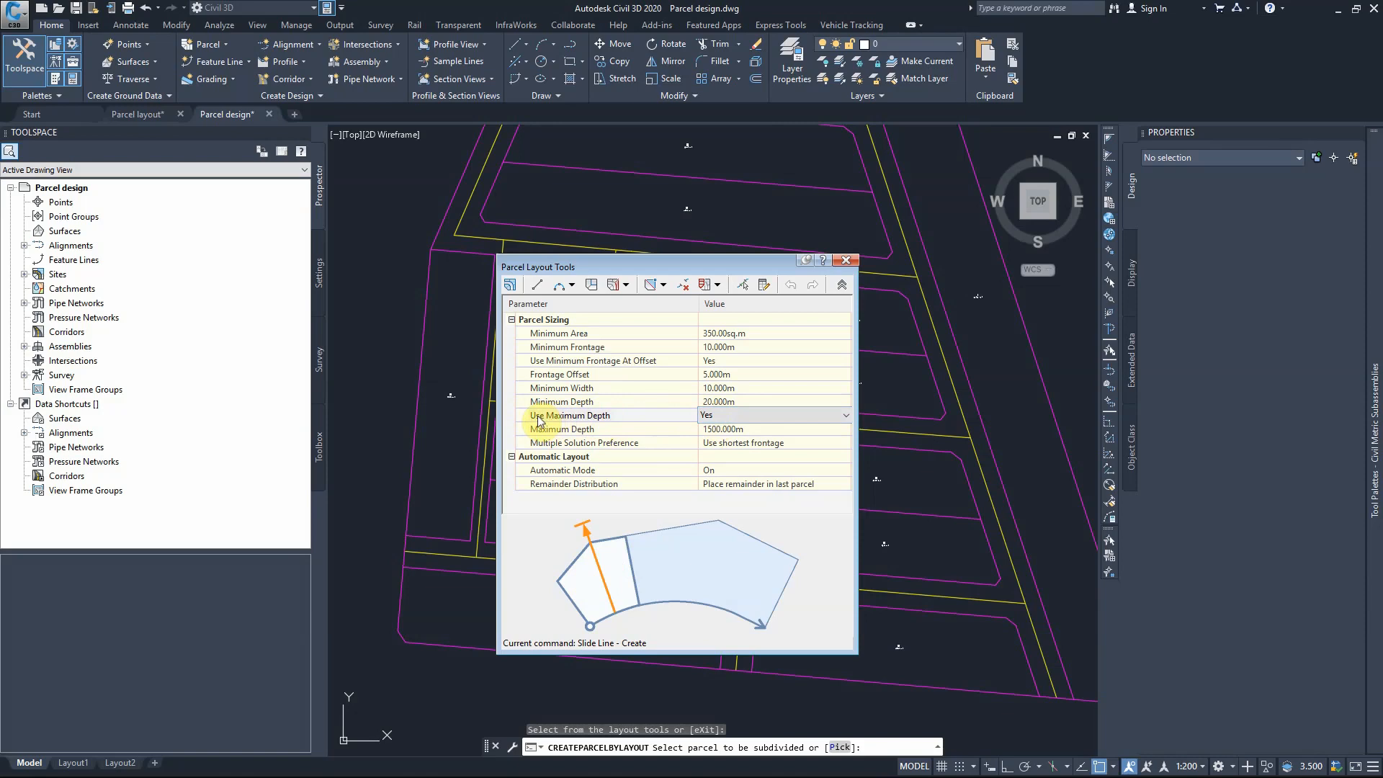
# Step: Keep Use Maximum Depth at Yes and set the maximum parcel depth to 45 m
pyautogui.click(716, 417)
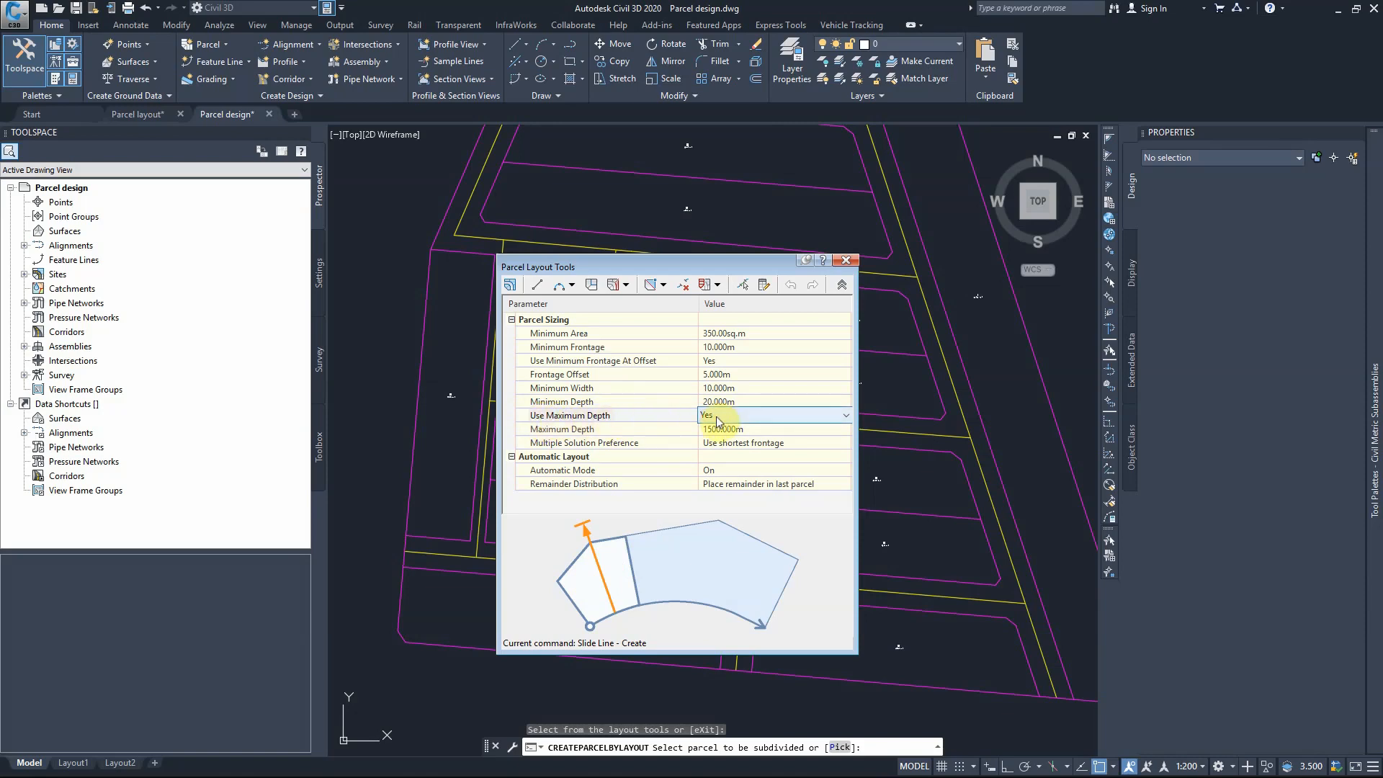
pyautogui.click(716, 429)
pyautogui.doubleClick(711, 429)
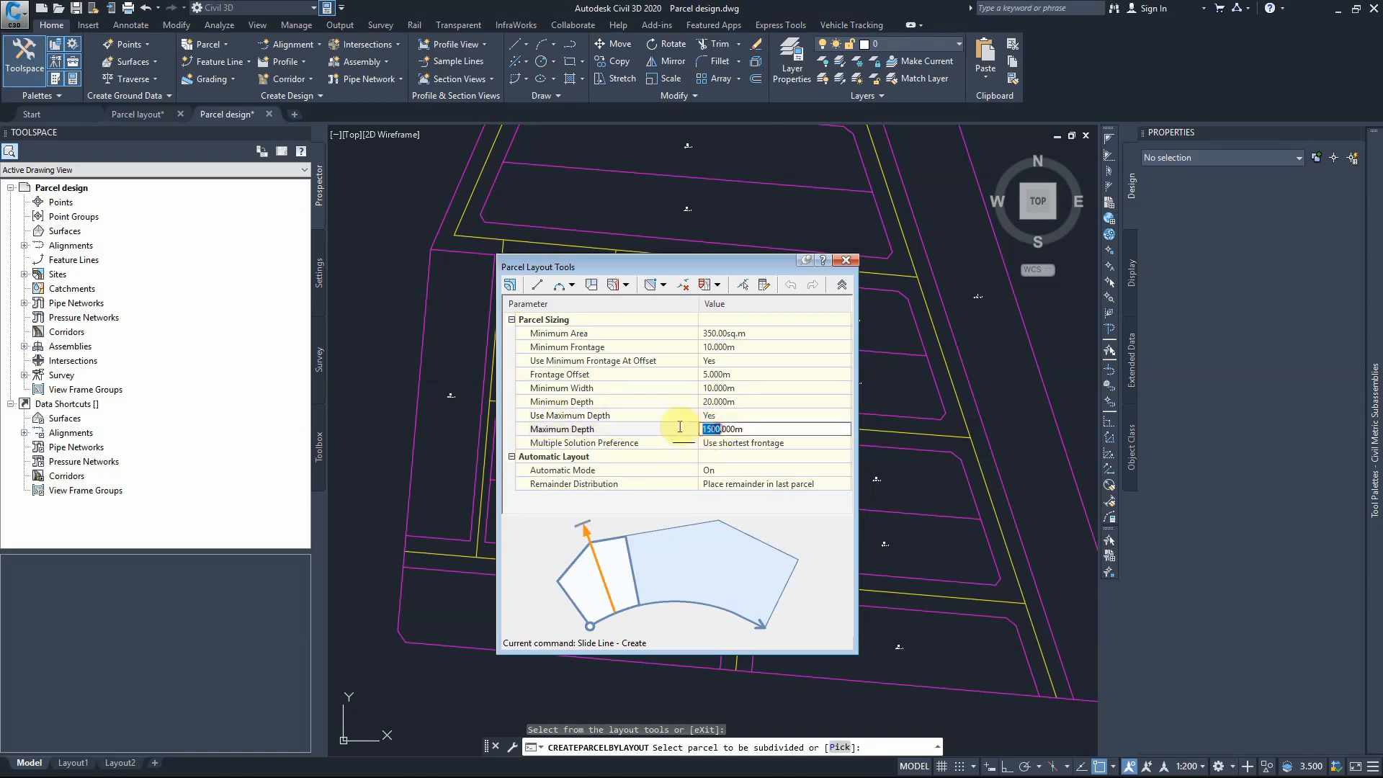
pyautogui.write('45')
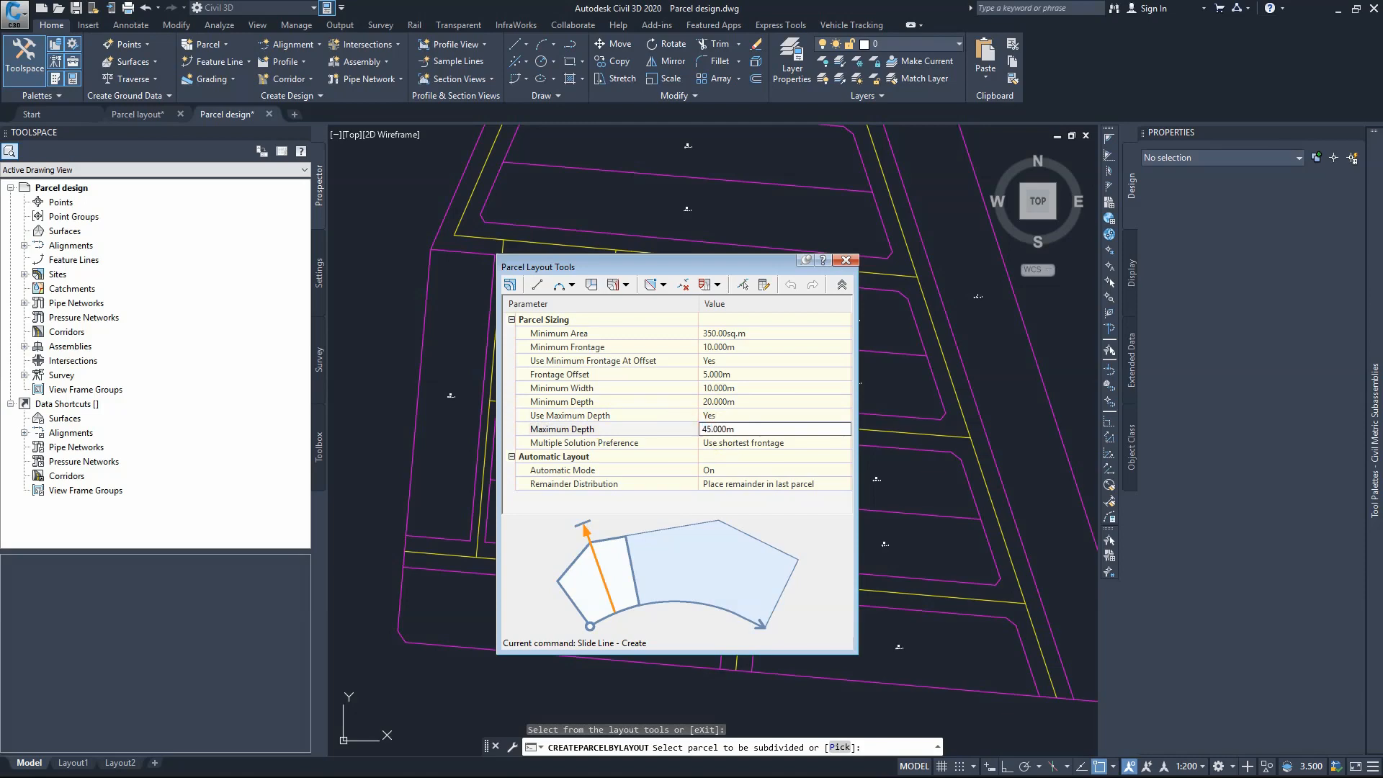
pyautogui.click(727, 445)
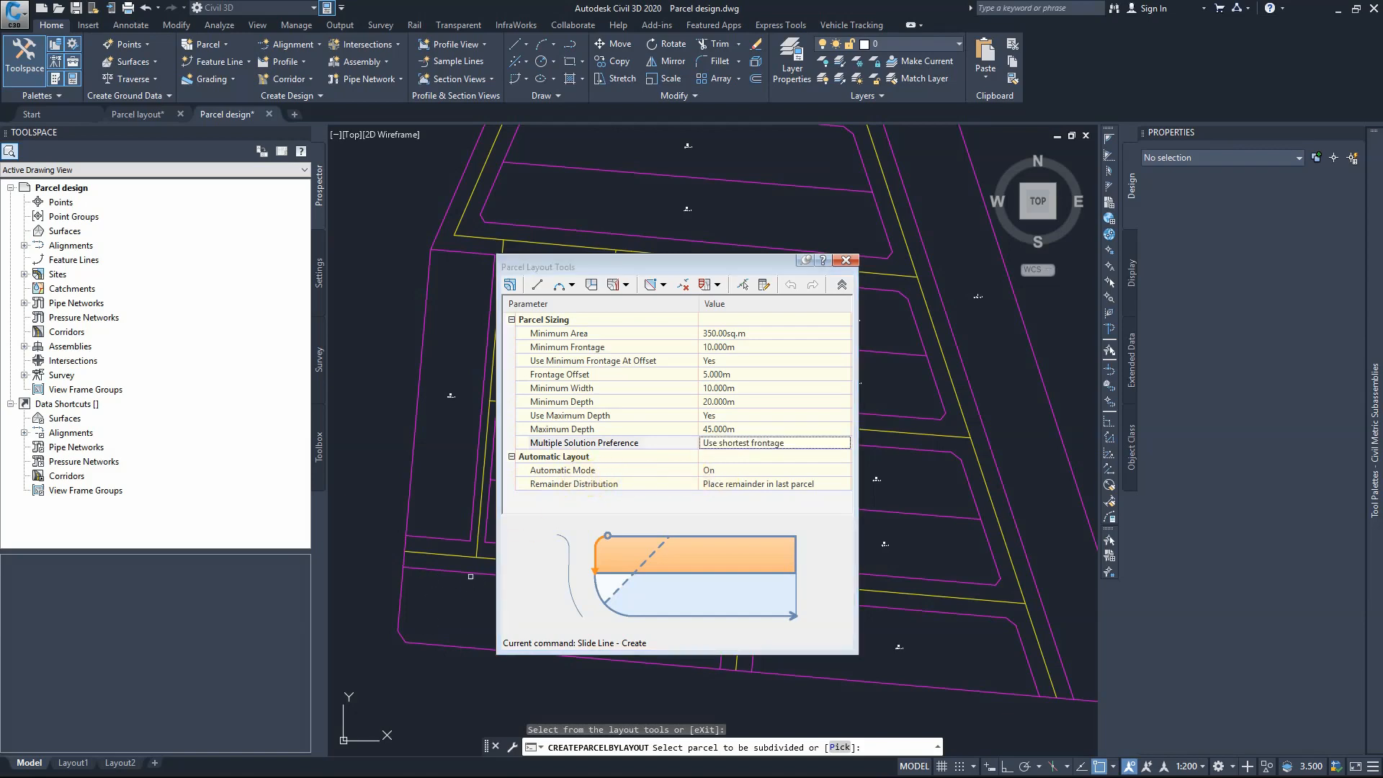
# Step: Review the Automatic Mode and Remainder Distribution options and move the Parcel Layout Tools window clear of the southwestern parcels
pyautogui.click(722, 471)
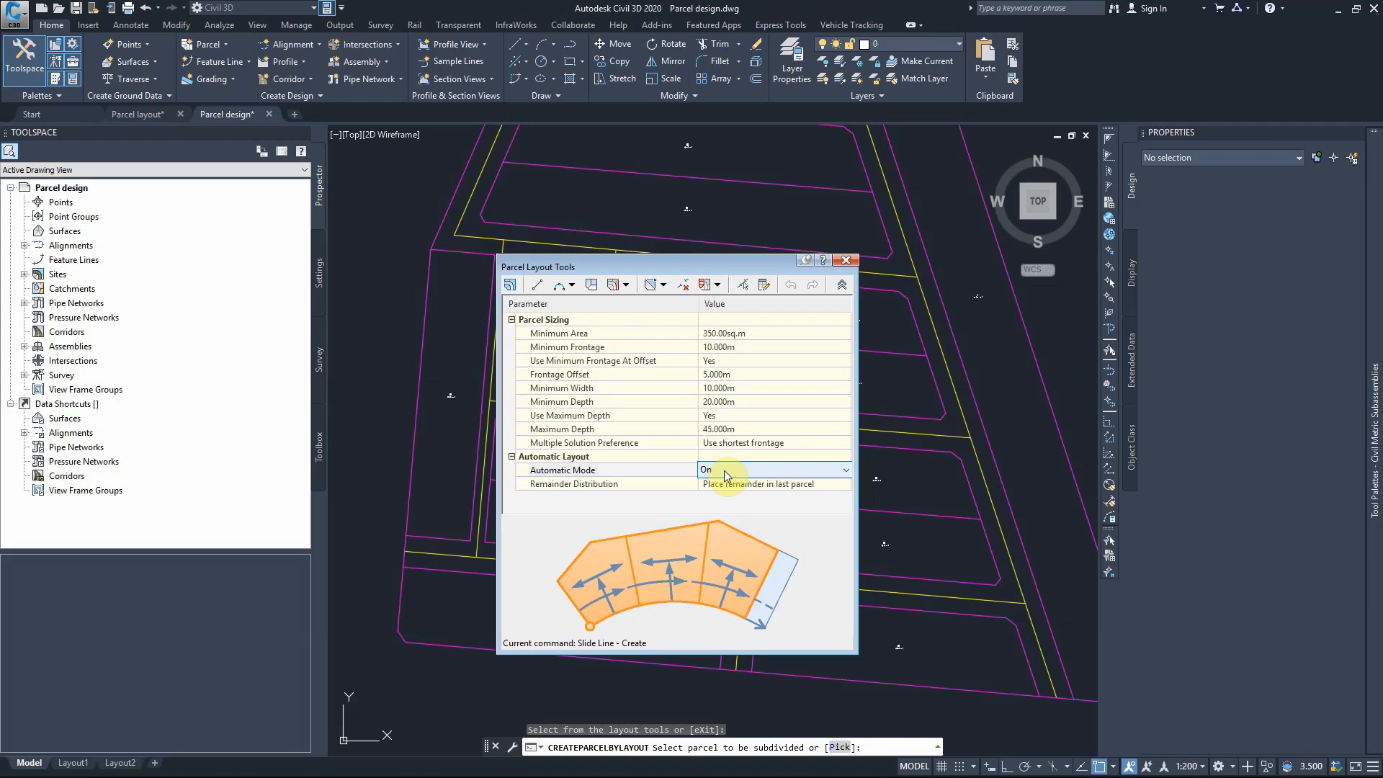
pyautogui.click(722, 485)
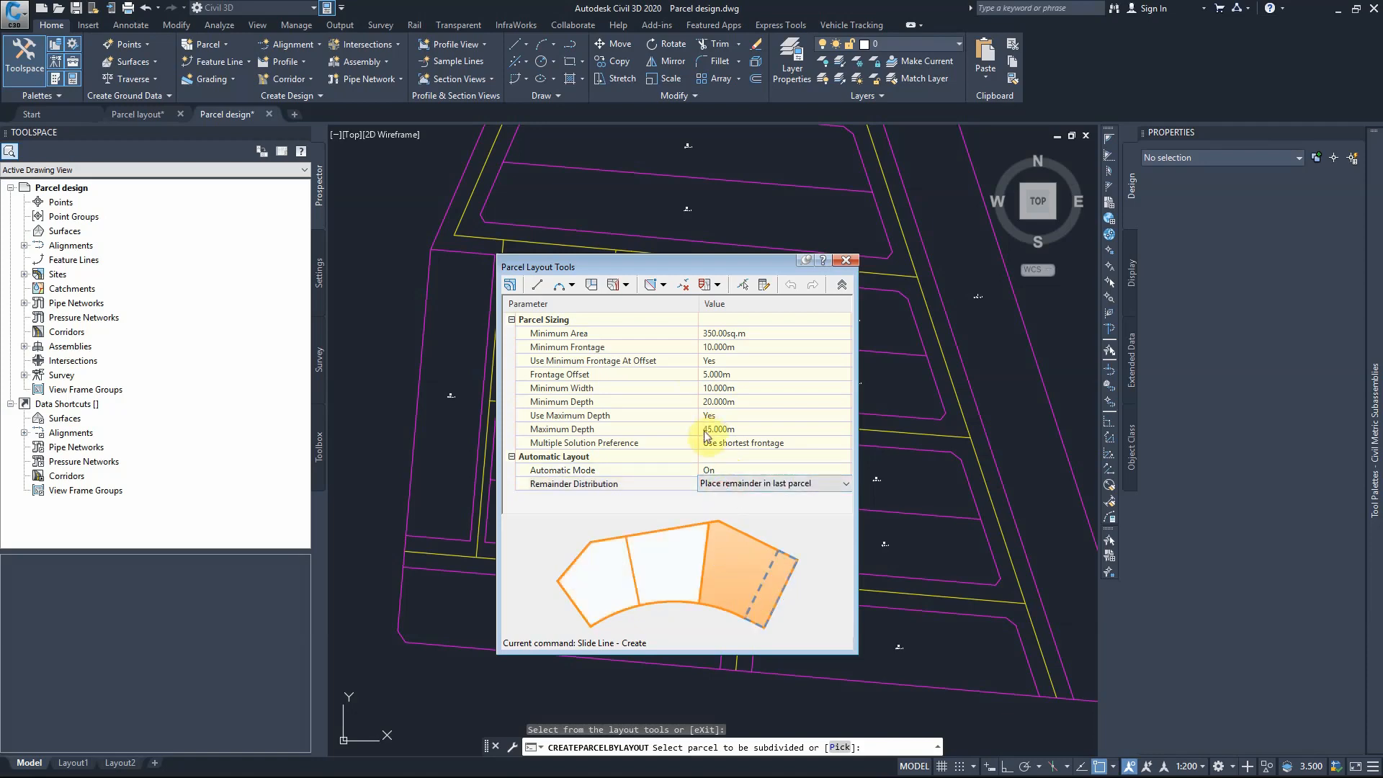
pyautogui.moveTo(685, 267); pyautogui.dragTo(1038, 154)
pyautogui.click(854, 558)
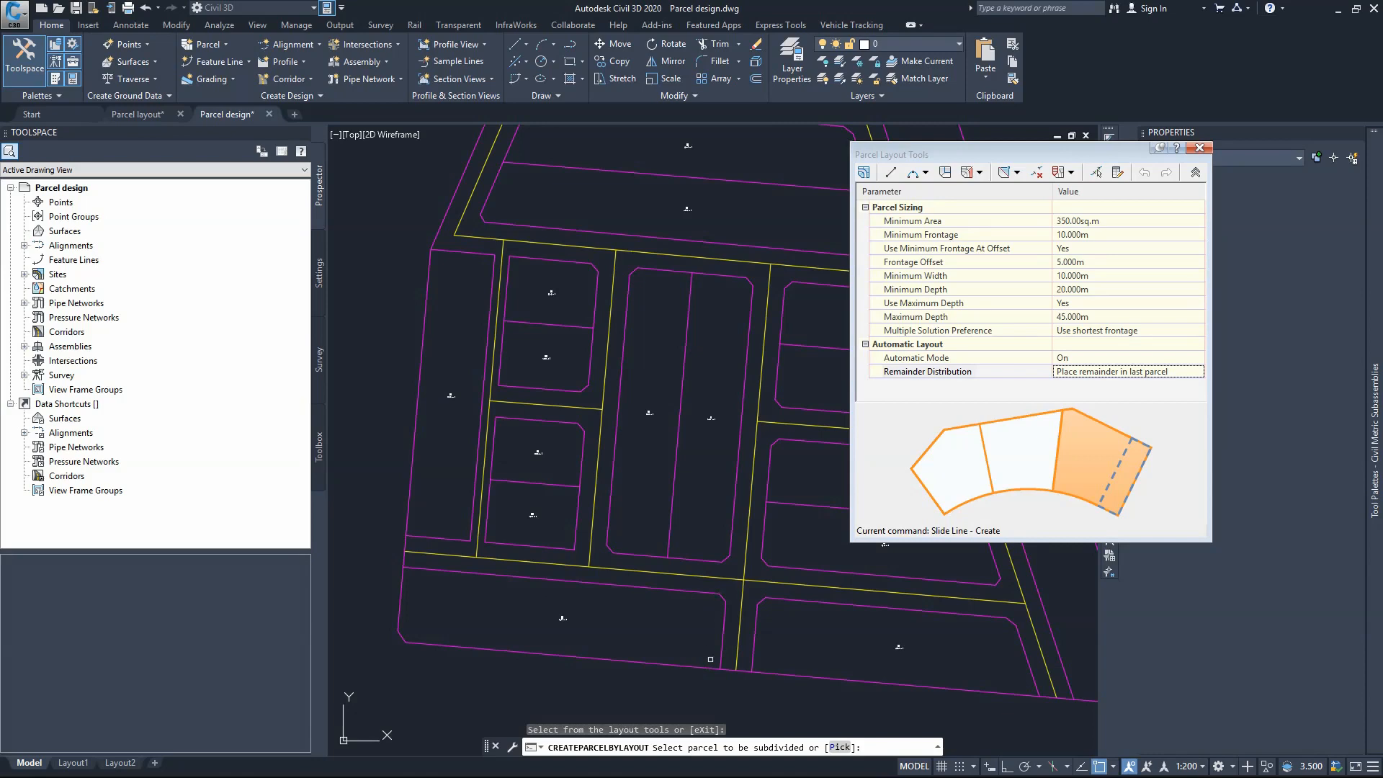
pyautogui.click(1088, 371)
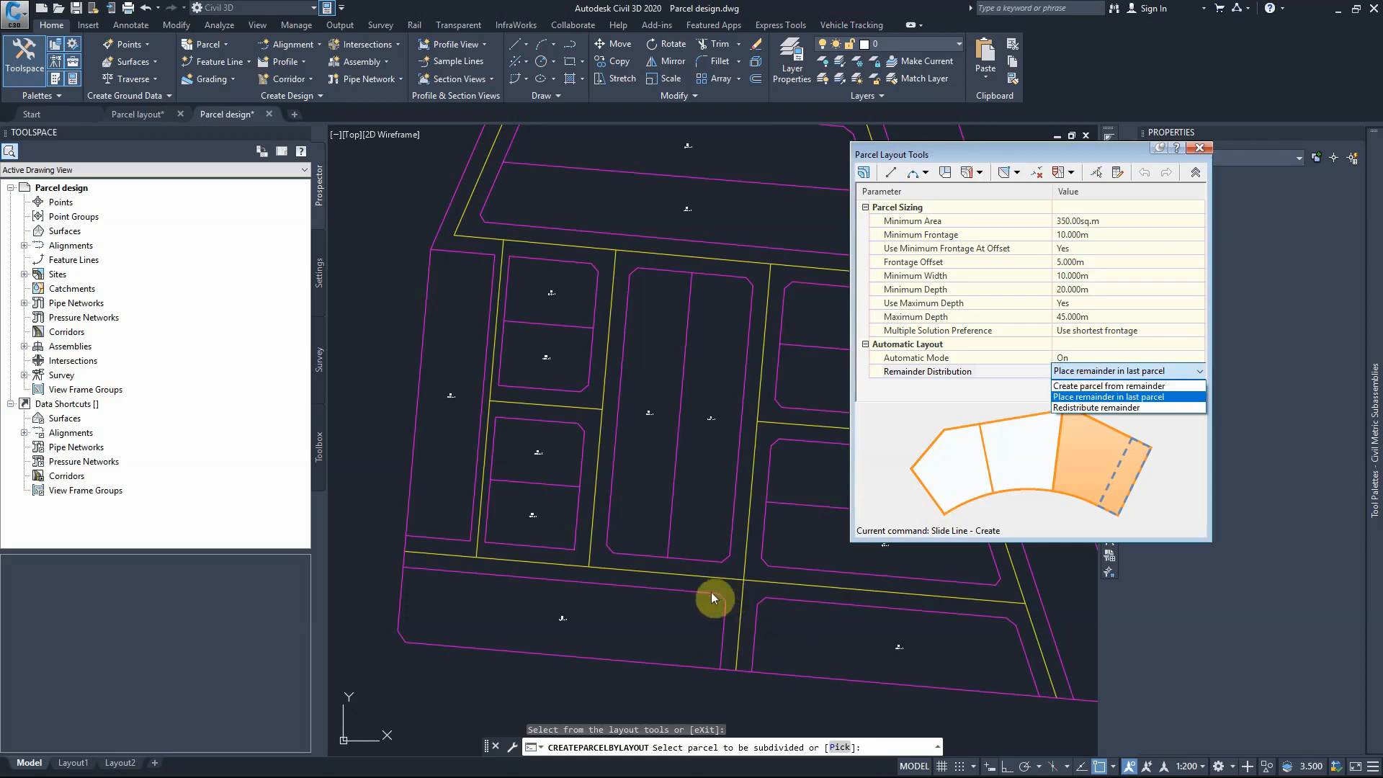
pyautogui.press('Up')
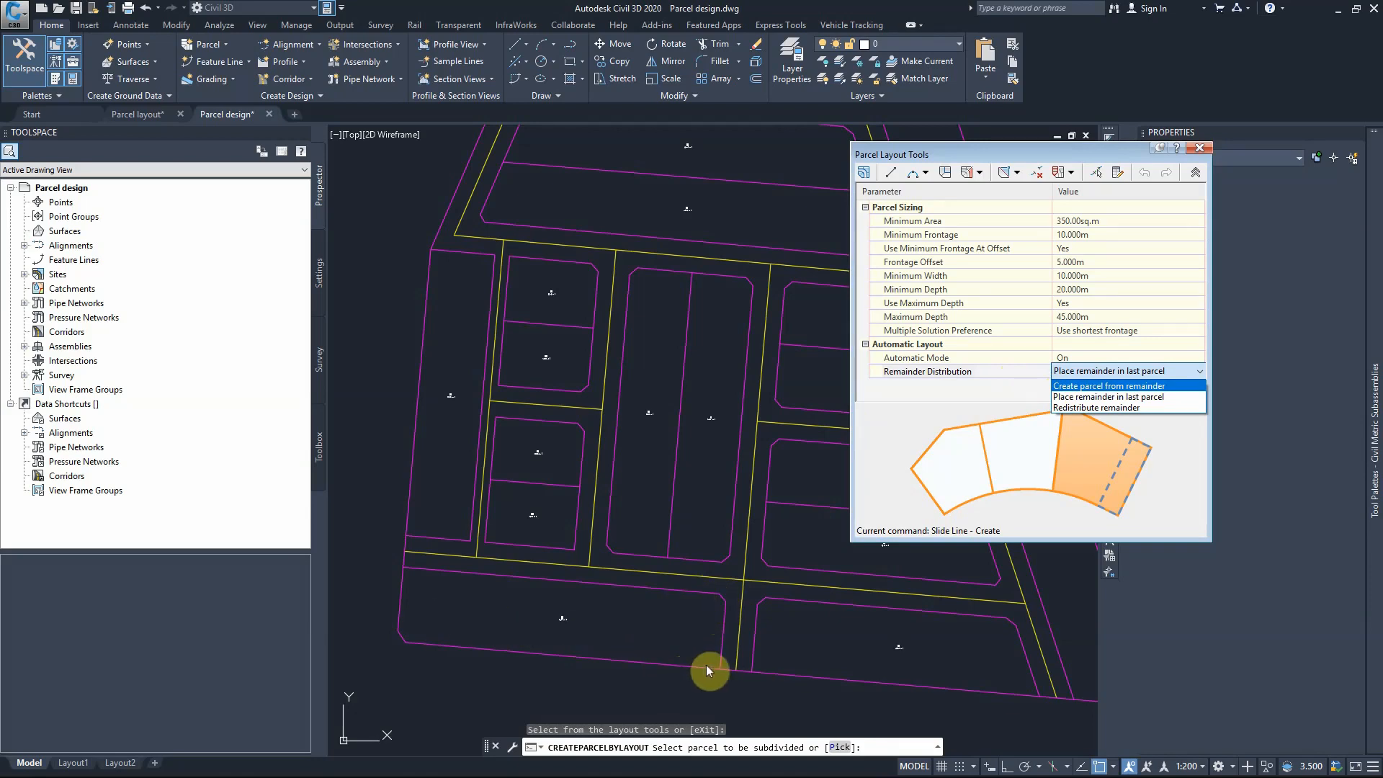
pyautogui.click(1073, 374)
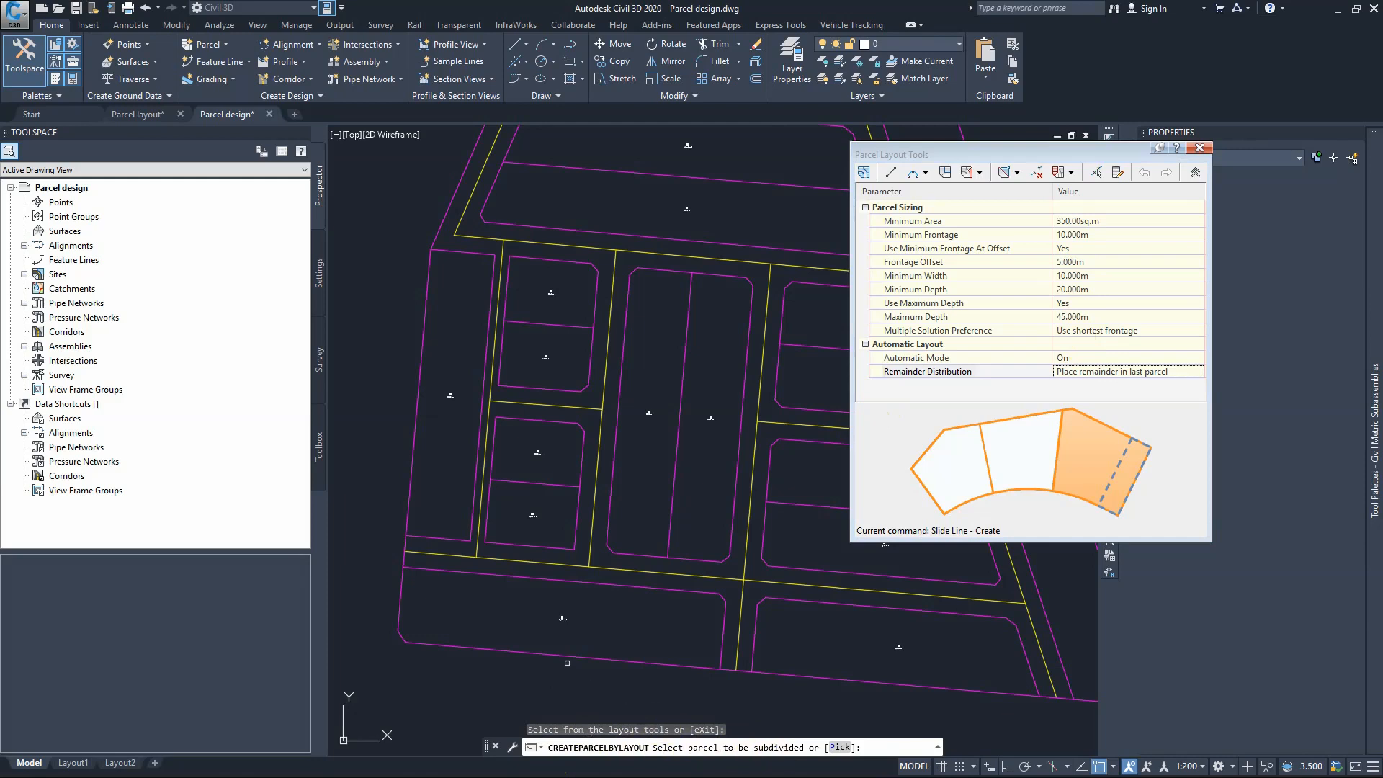
# Step: Preview the subdivision of the long southwestern parcel, using its northern edge from the west corner to the east chamfer as frontage and picking the lot-line angle
pyautogui.click(562, 618)
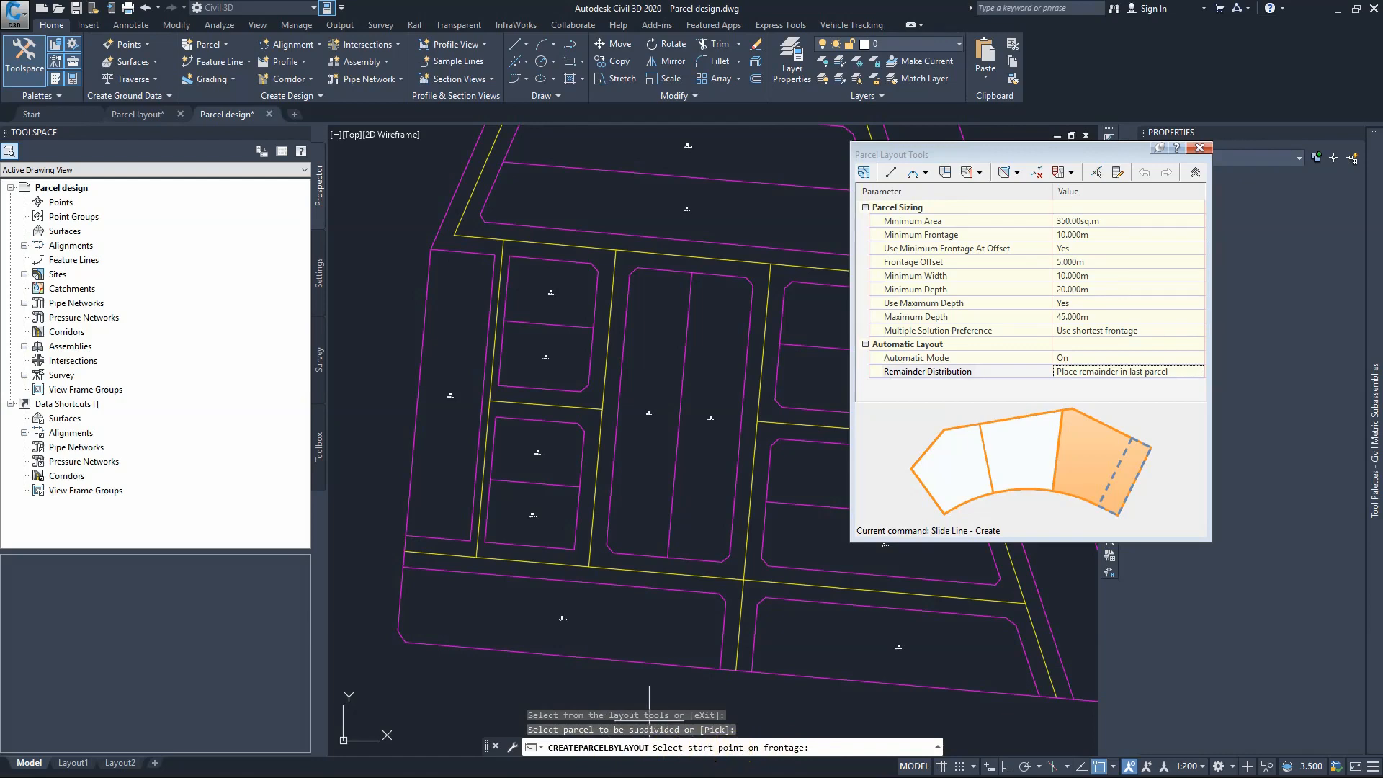
pyautogui.click(402, 566)
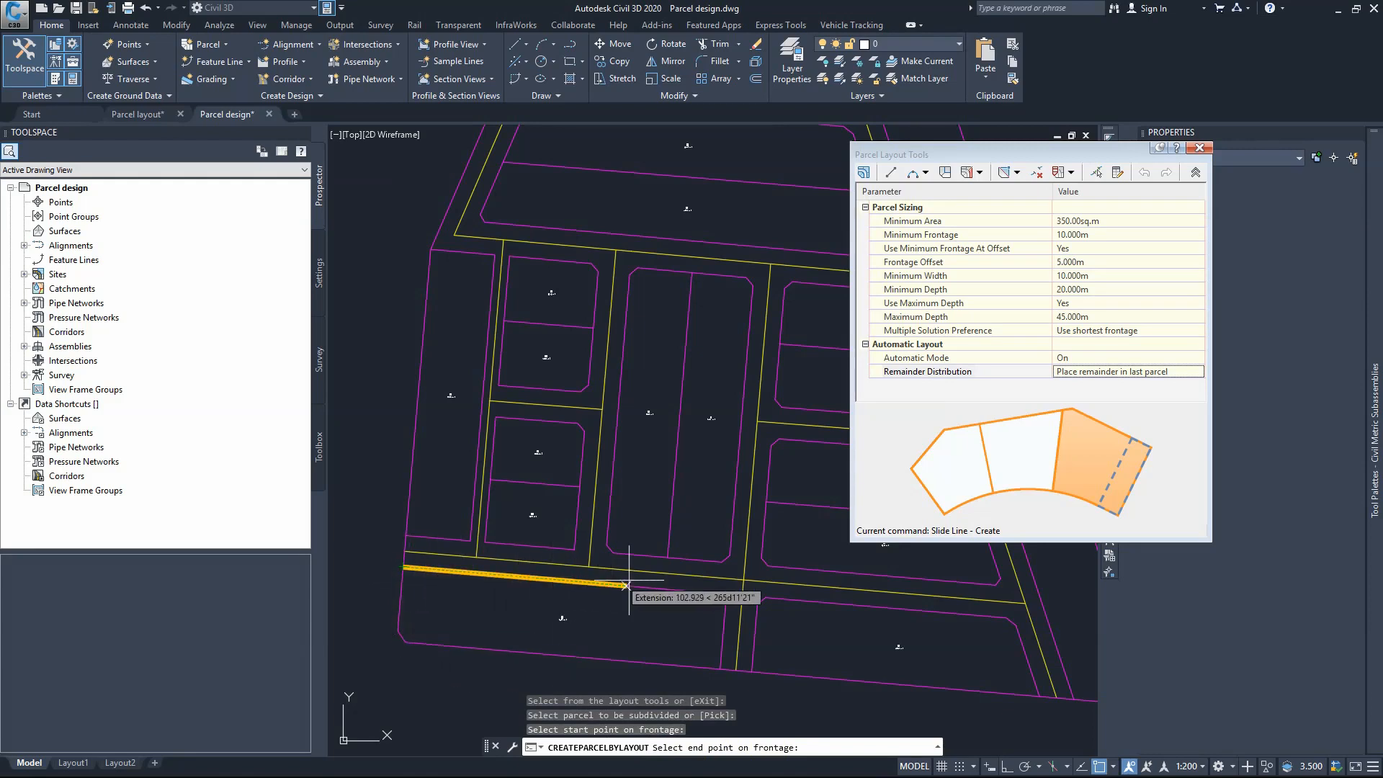
pyautogui.click(726, 600)
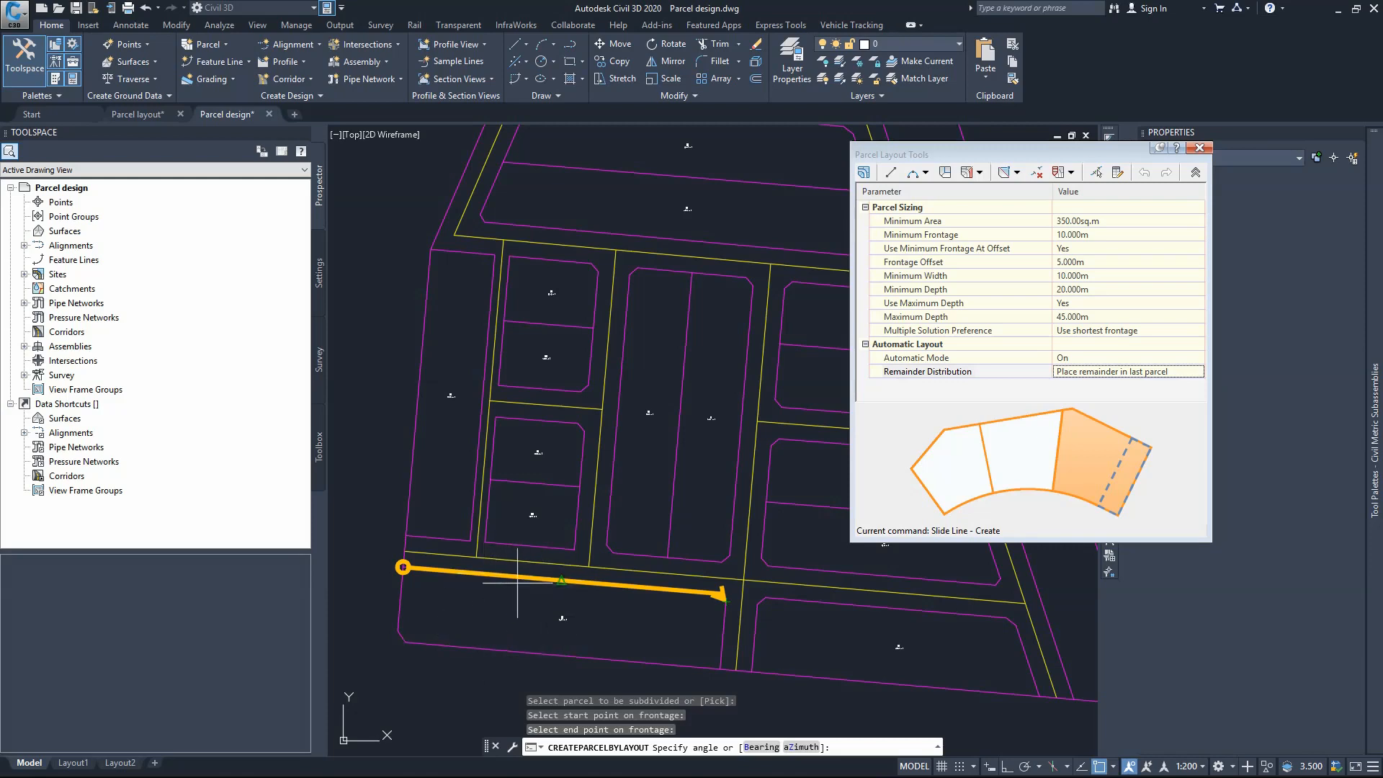
pyautogui.click(463, 614)
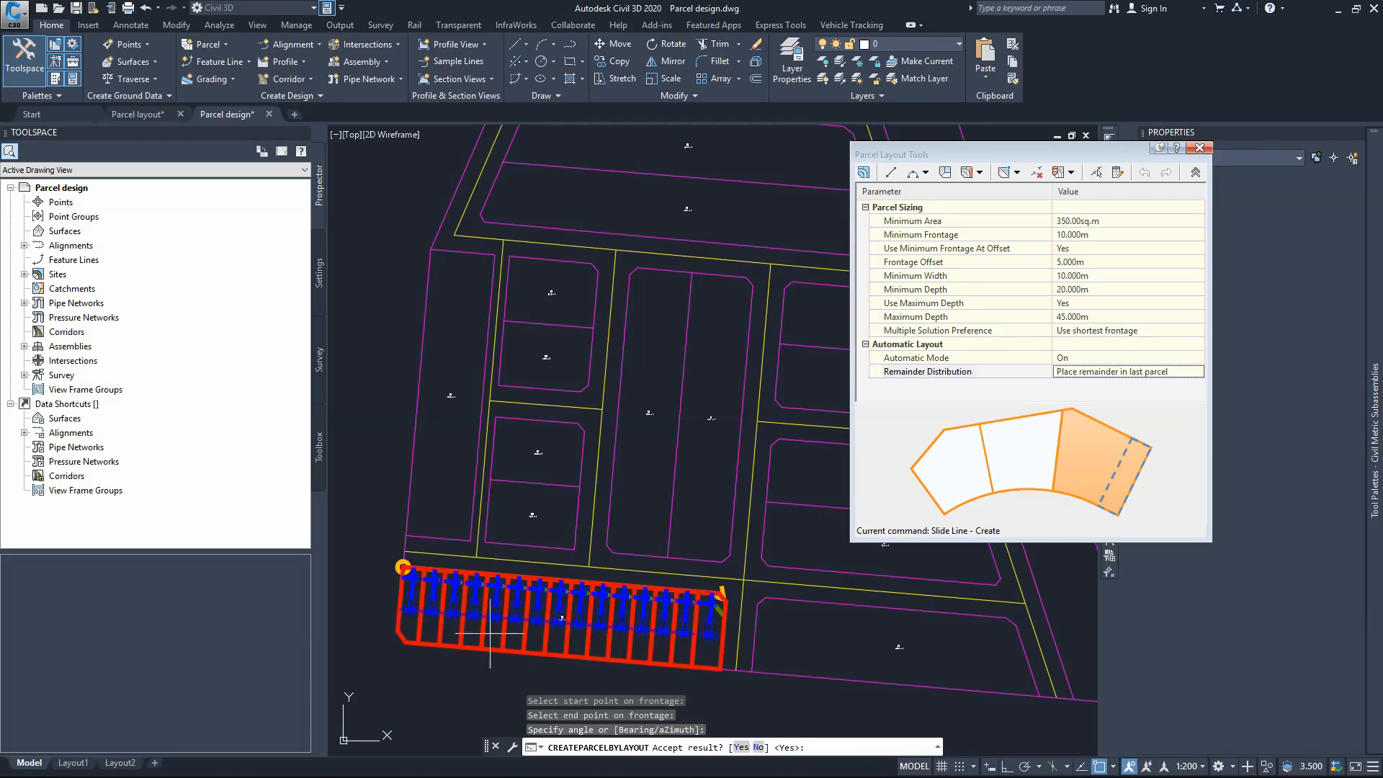
pyautogui.scroll(4, 400, 601)
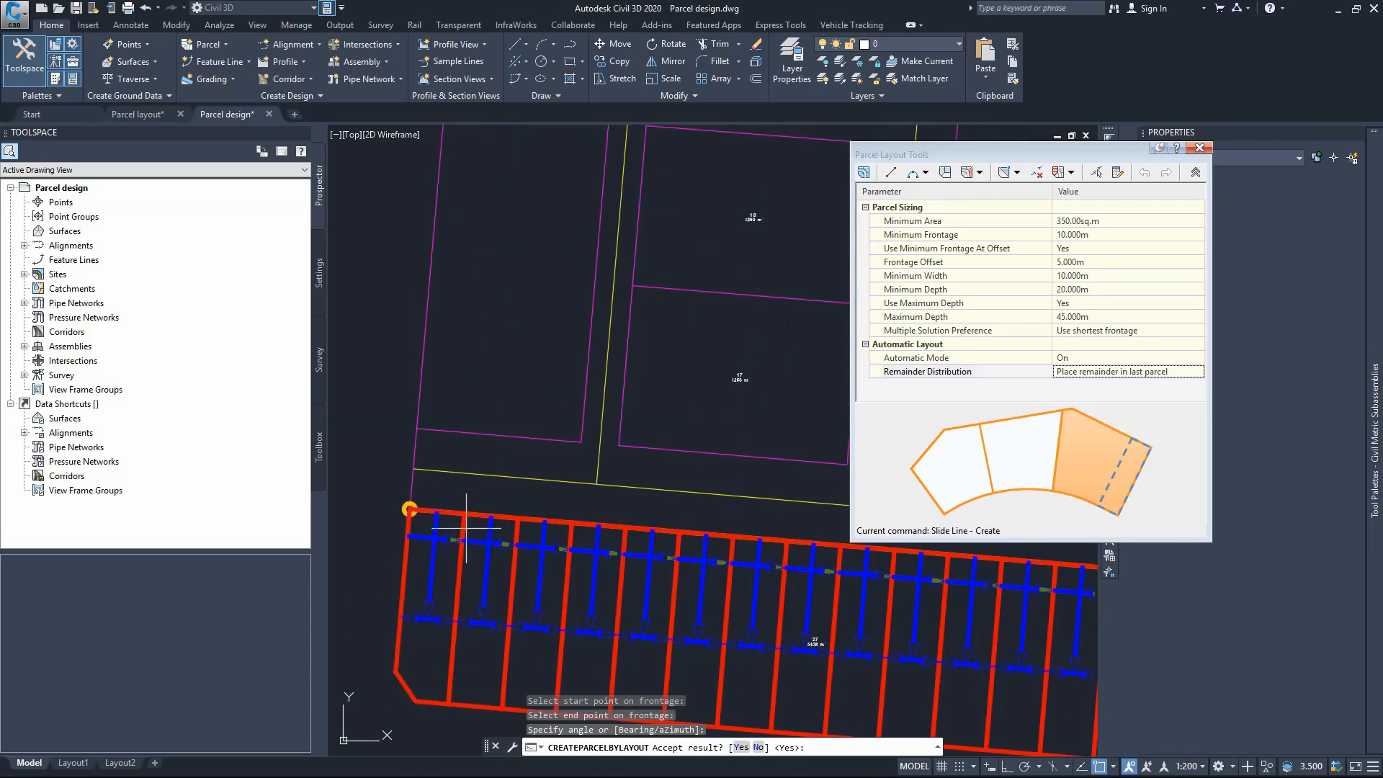
pyautogui.scroll(-2, 451, 626)
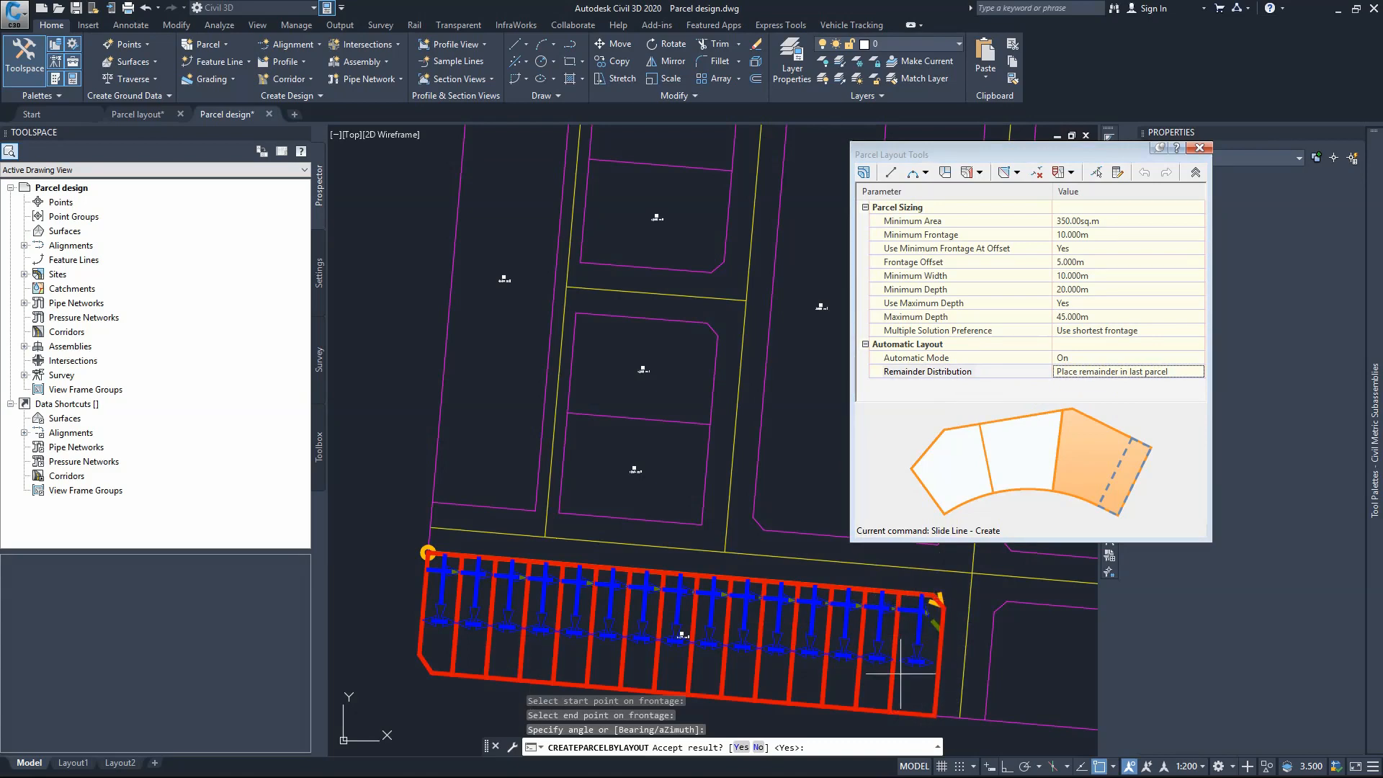
# Step: Set Remainder Distribution to Redistribute remainder and Multiple Solution Preference to Use smallest area
pyautogui.click(1105, 375)
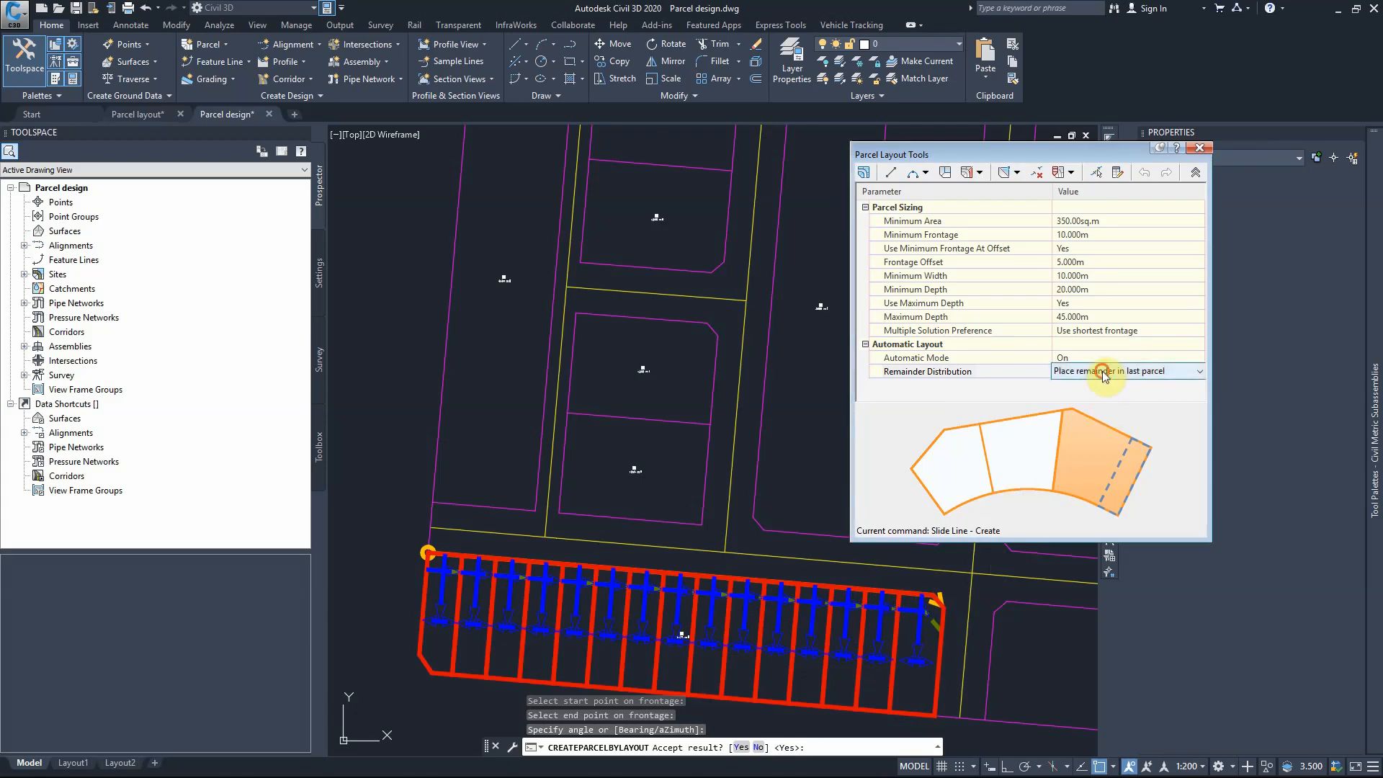
pyautogui.click(1102, 372)
pyautogui.click(1083, 407)
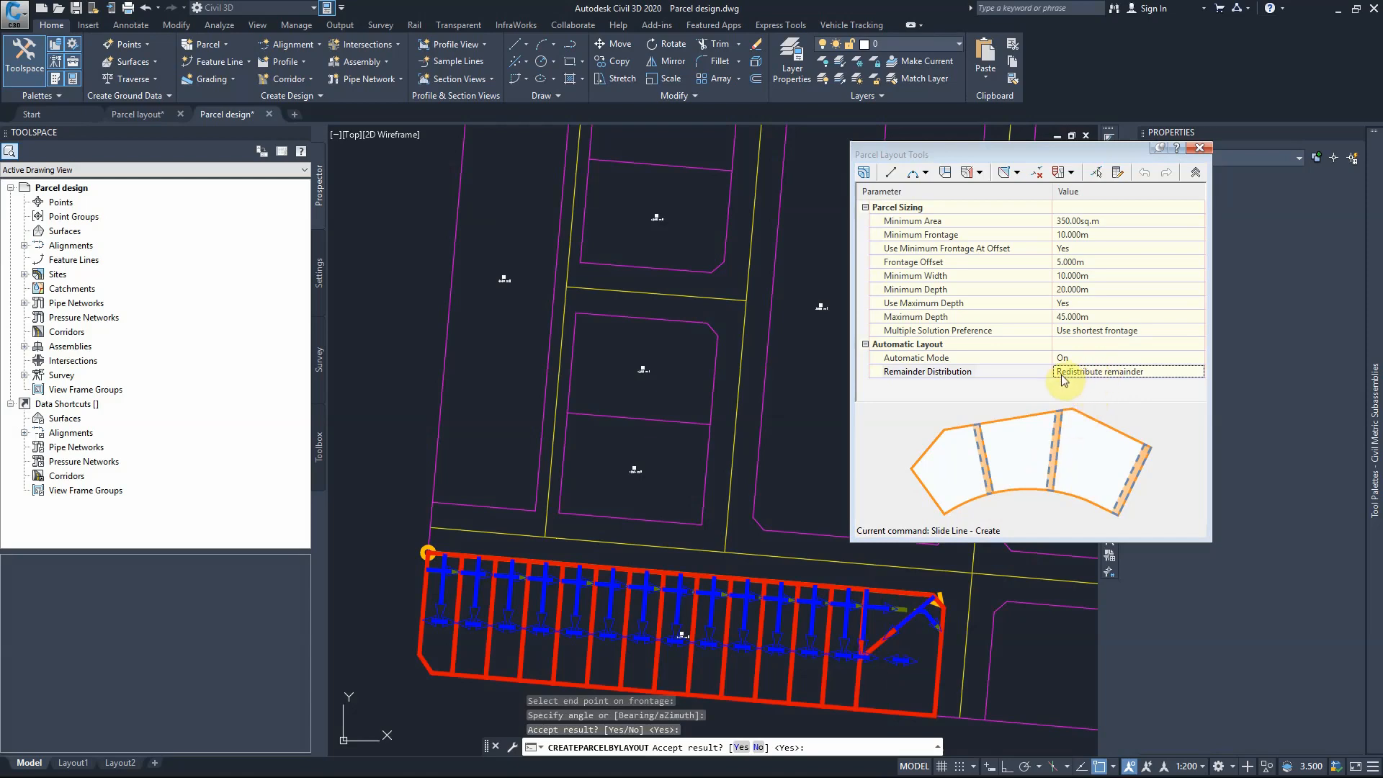
pyautogui.click(1087, 332)
pyautogui.click(1087, 331)
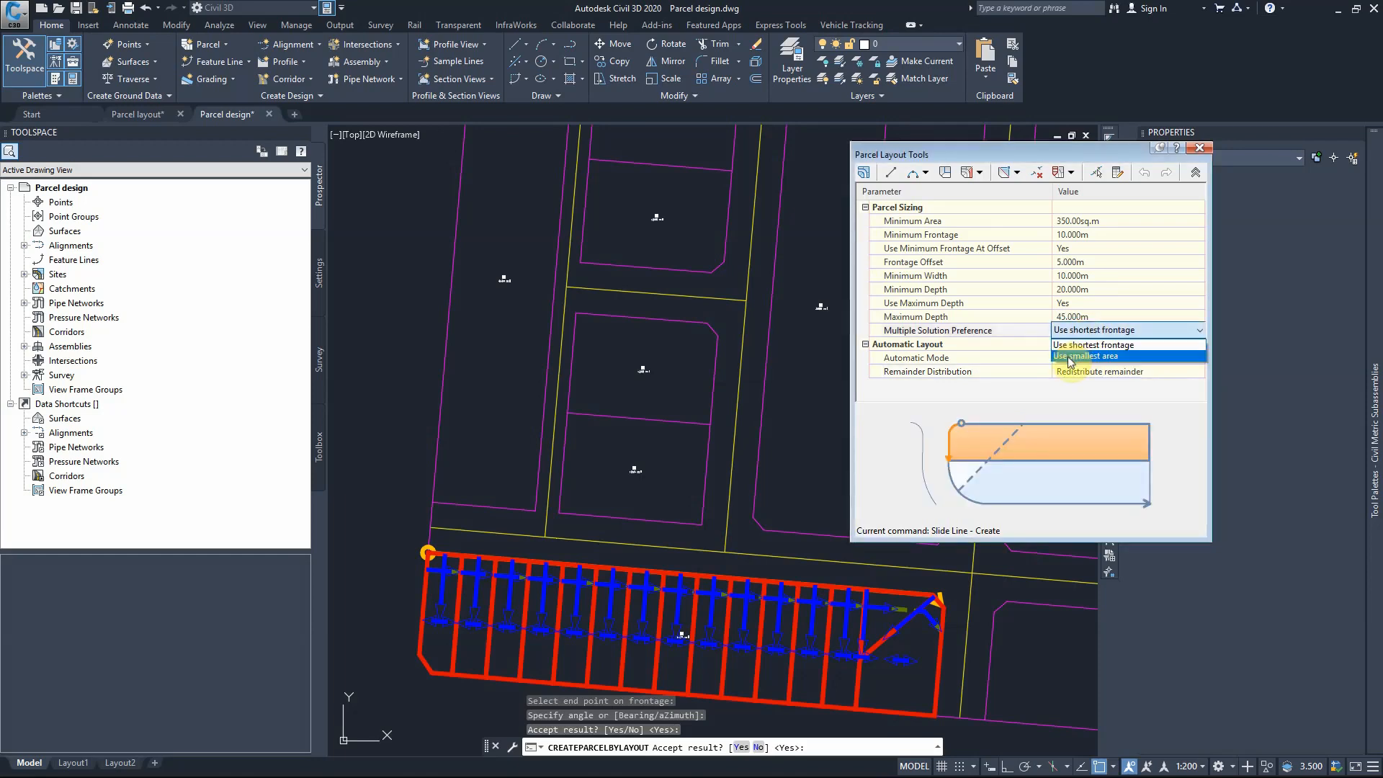
pyautogui.click(1073, 356)
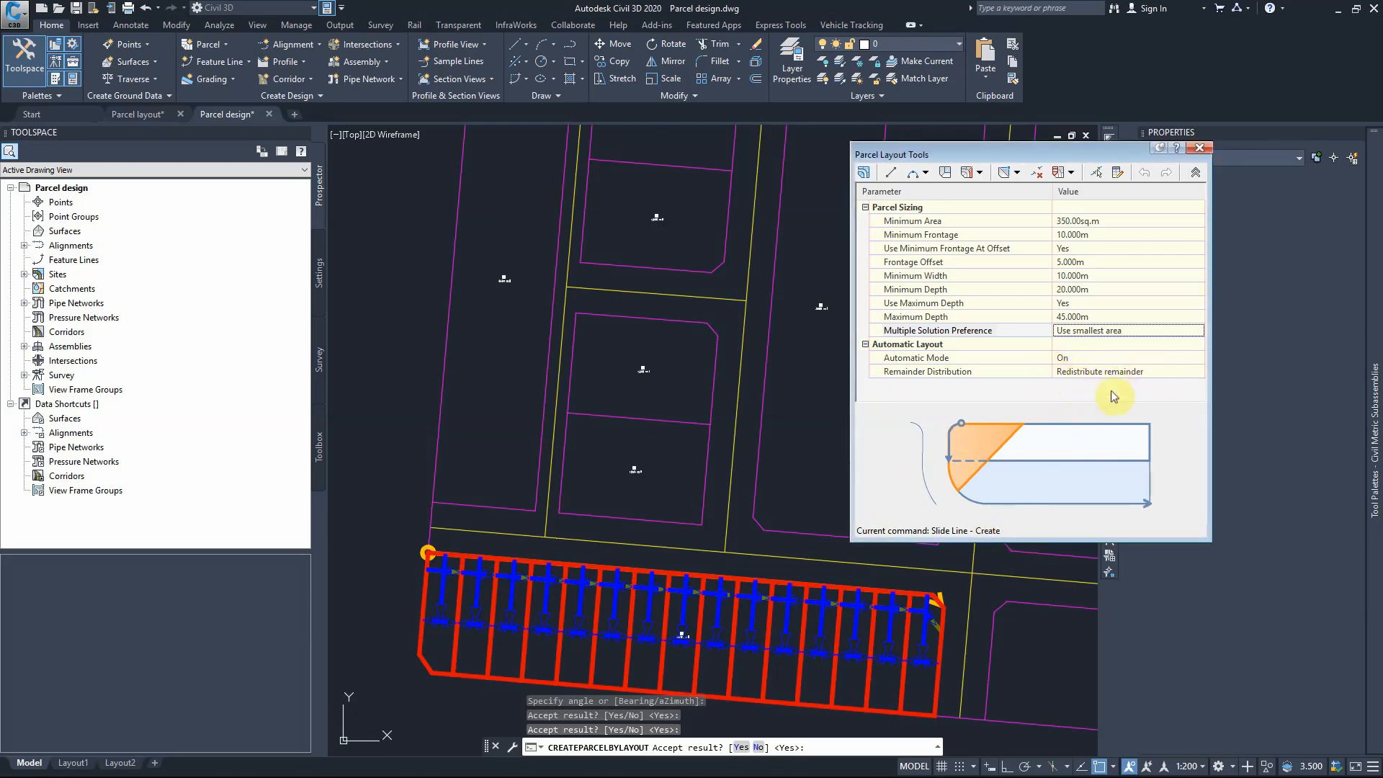
# Step: Inspect the previewed lots while switching Remainder Distribution to Create parcel from remainder and back to Redistribute remainder
pyautogui.scroll(3, 893, 619)
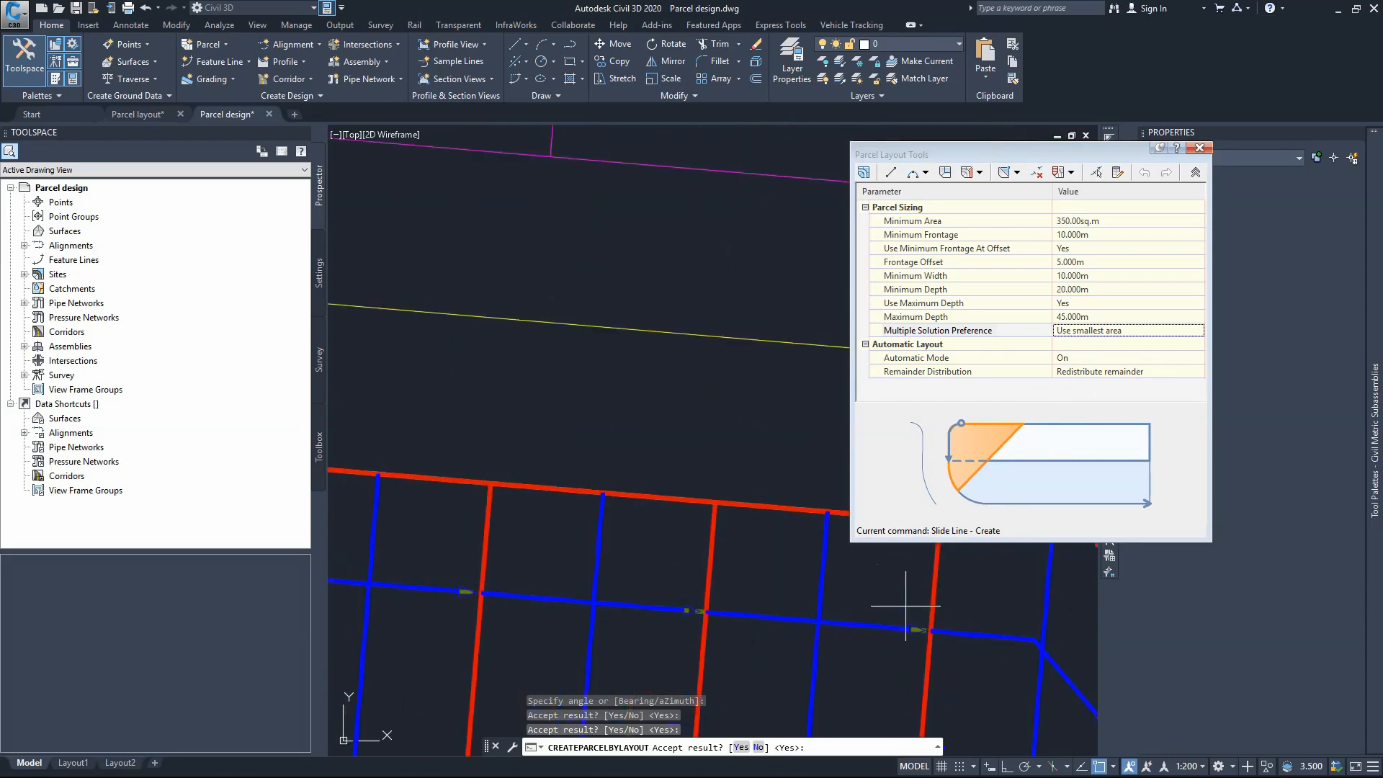
pyautogui.scroll(2, 917, 630)
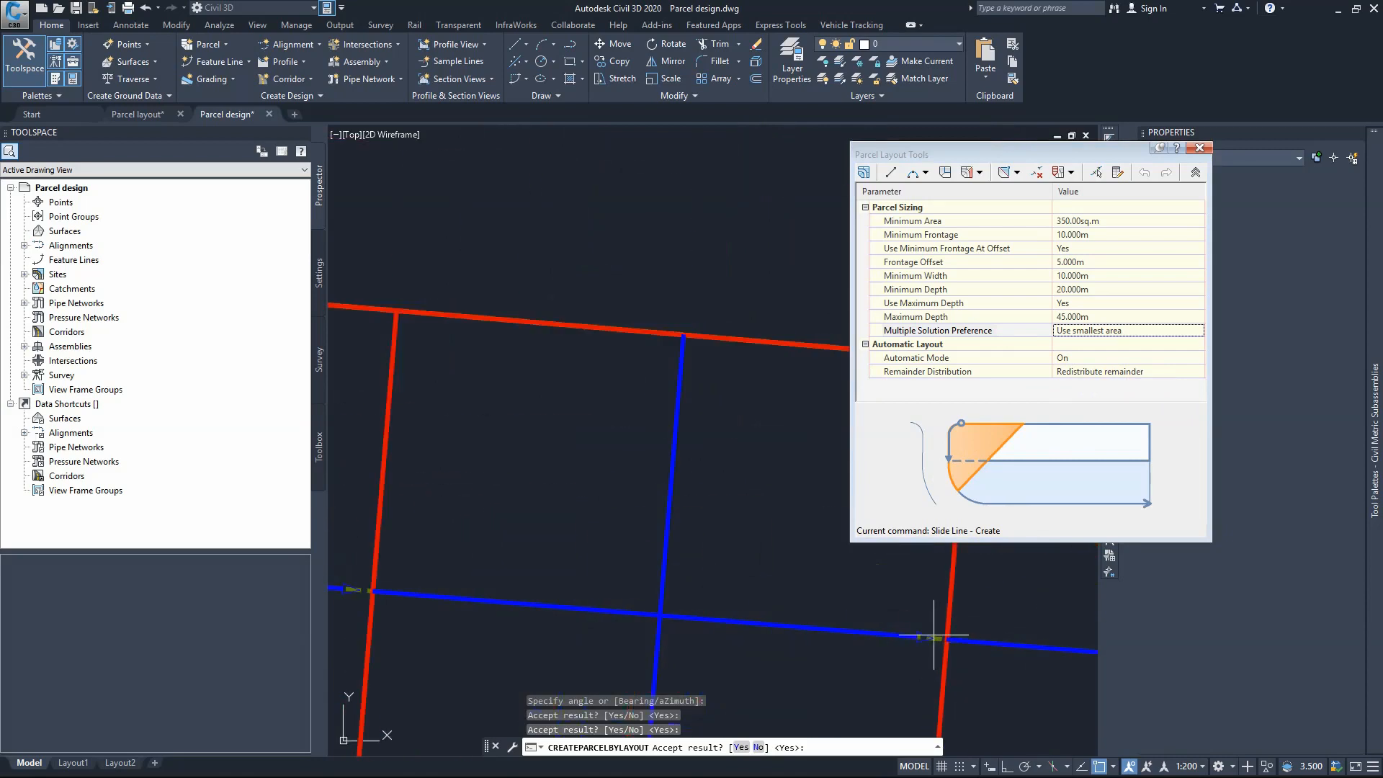
pyautogui.scroll(-2, 716, 574)
pyautogui.scroll(4, 815, 595)
pyautogui.scroll(-3, 799, 598)
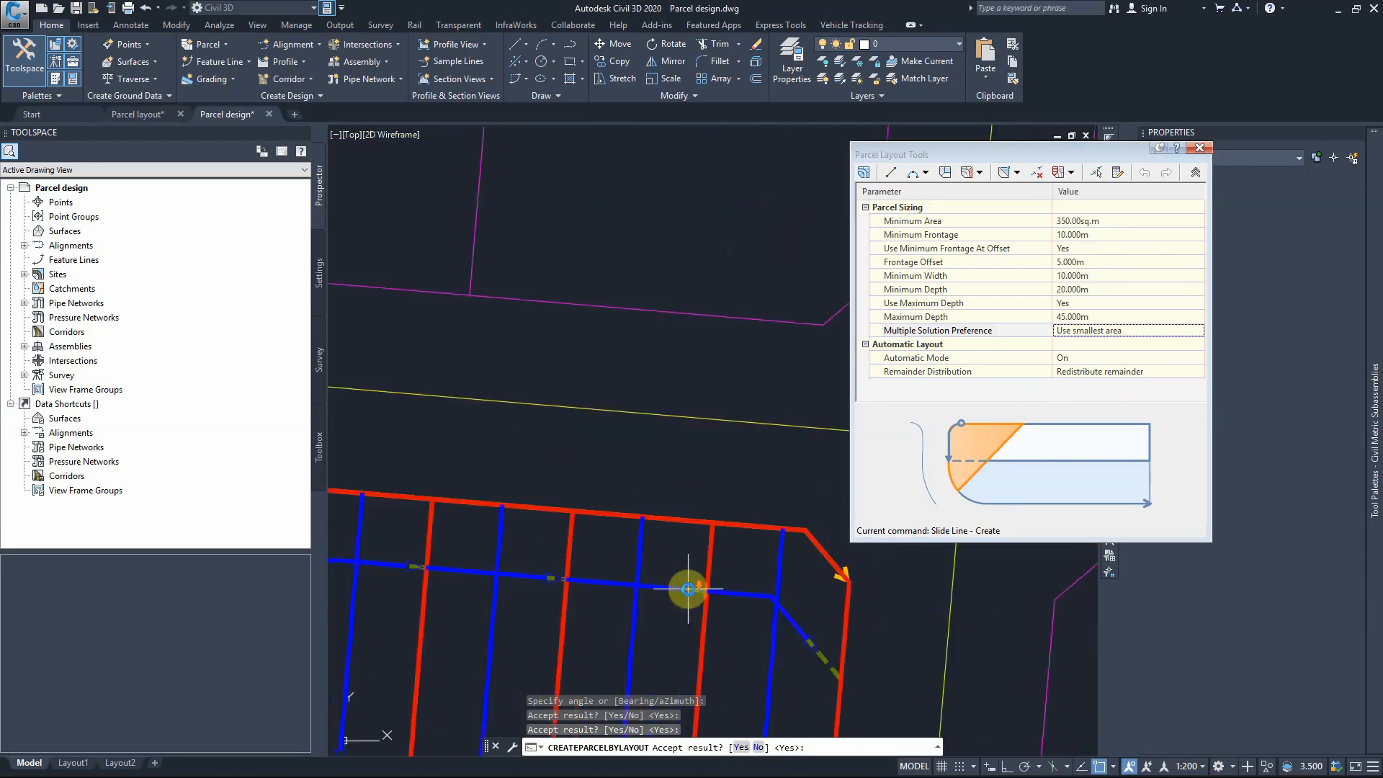
pyautogui.scroll(-3, 825, 566)
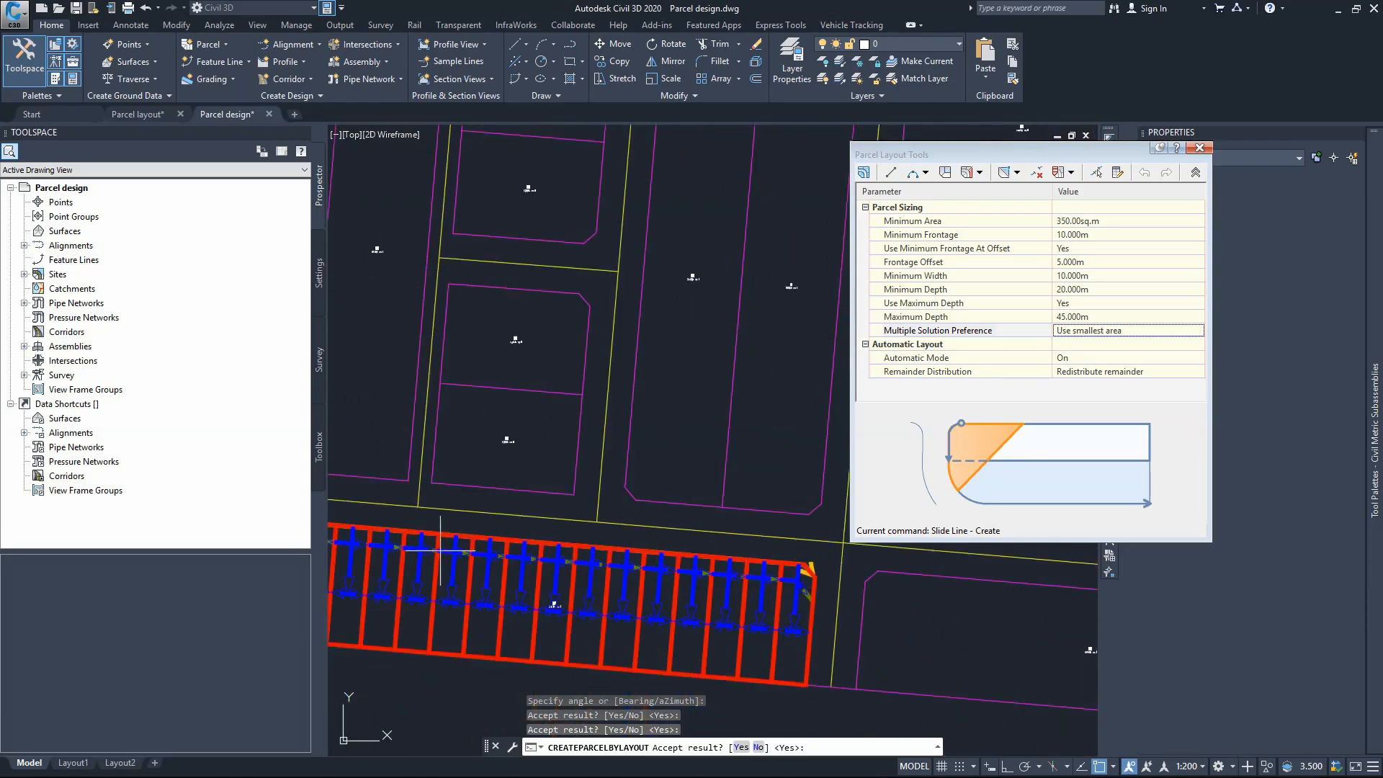
pyautogui.click(1106, 375)
pyautogui.click(1107, 376)
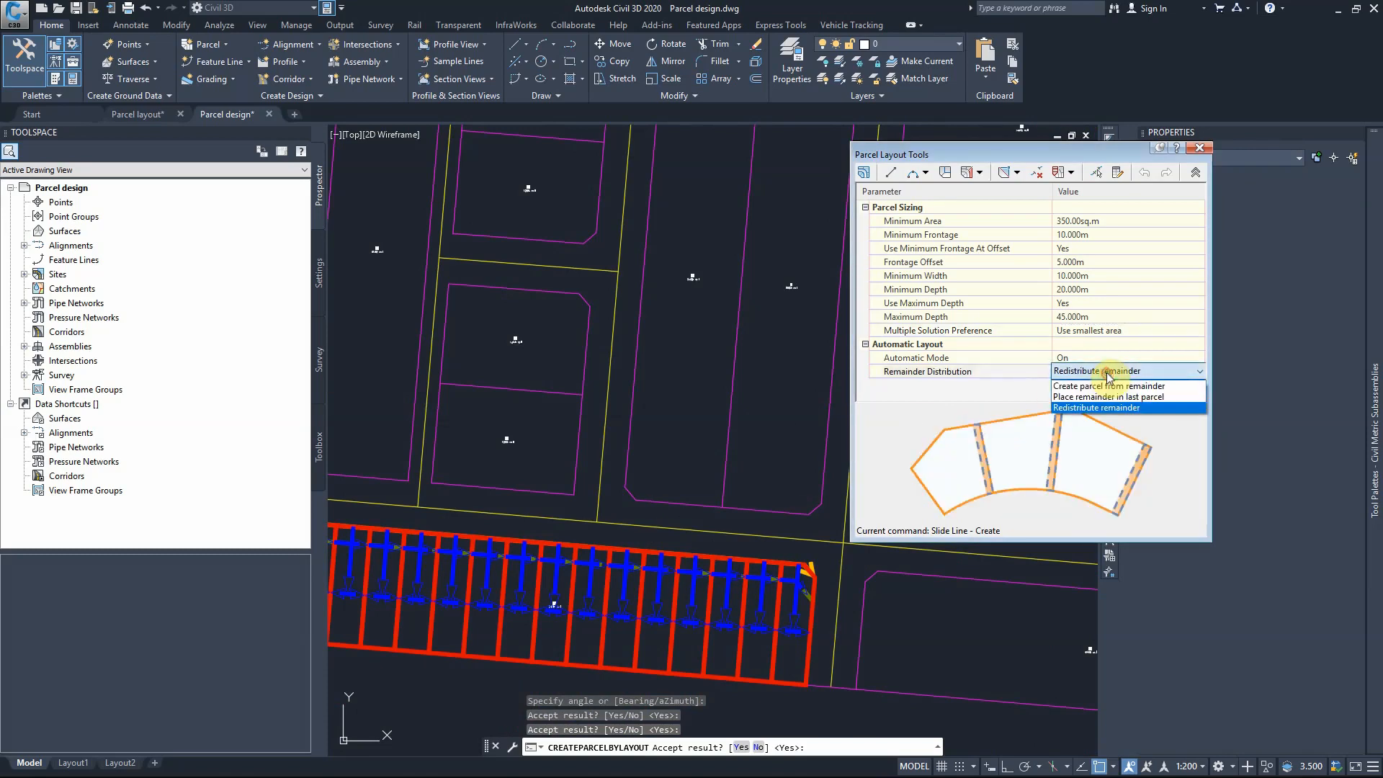
pyautogui.click(1088, 387)
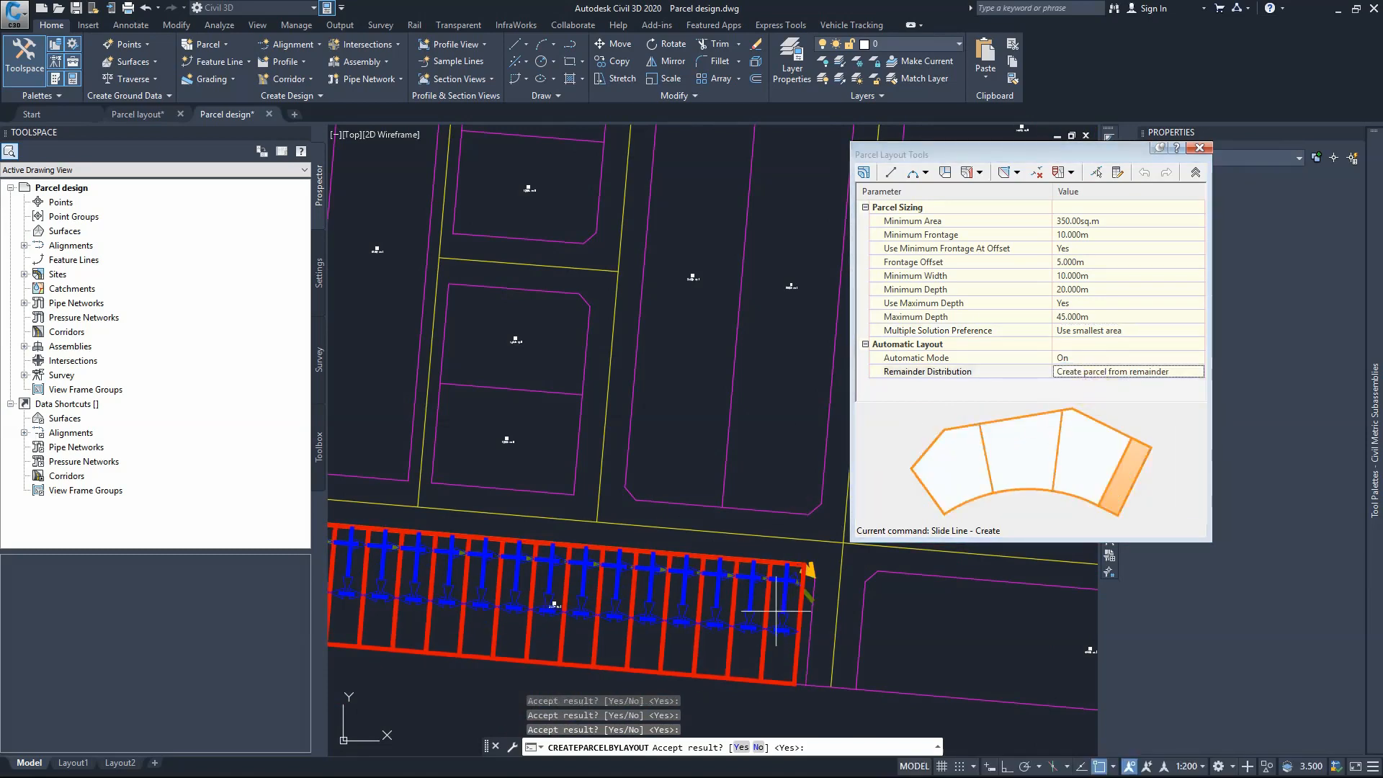
pyautogui.scroll(4, 785, 619)
pyautogui.scroll(-3, 807, 674)
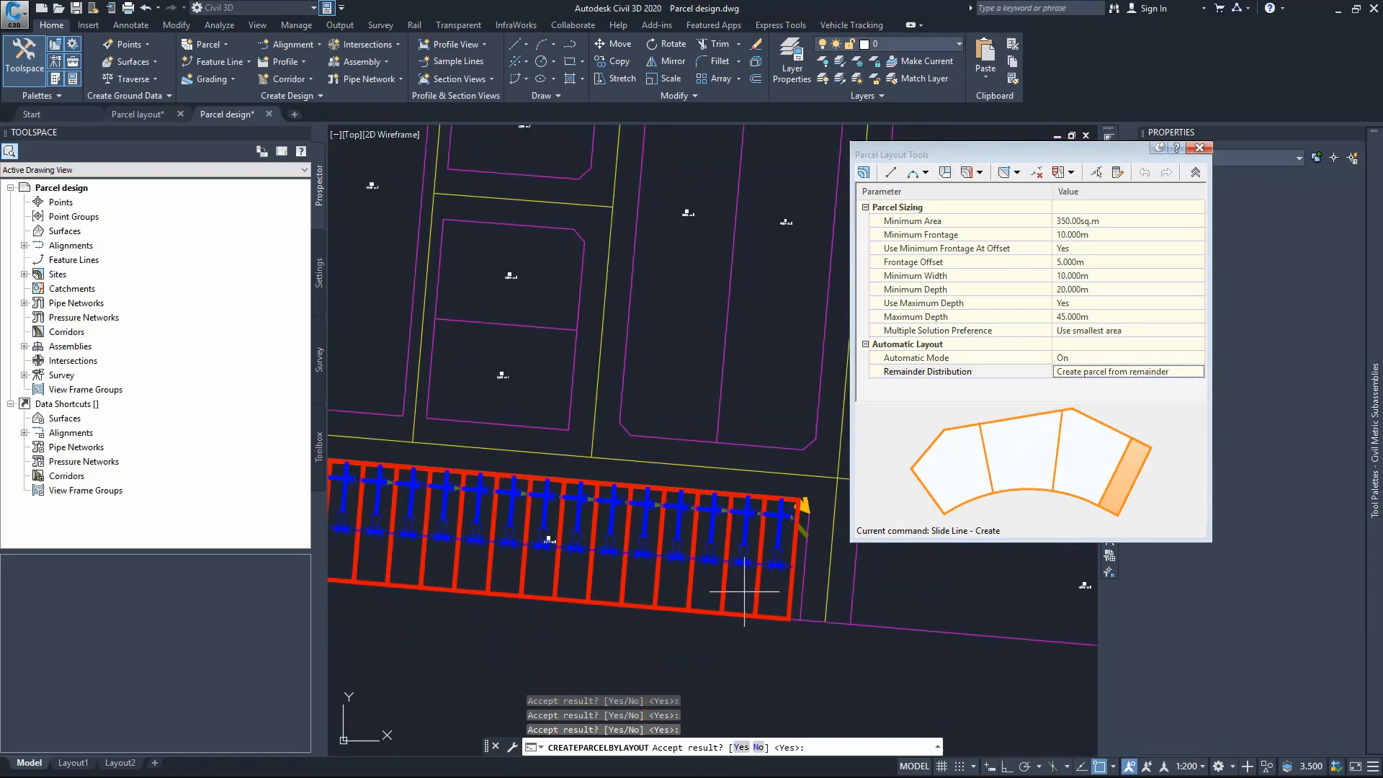
pyautogui.click(1102, 374)
pyautogui.click(1102, 377)
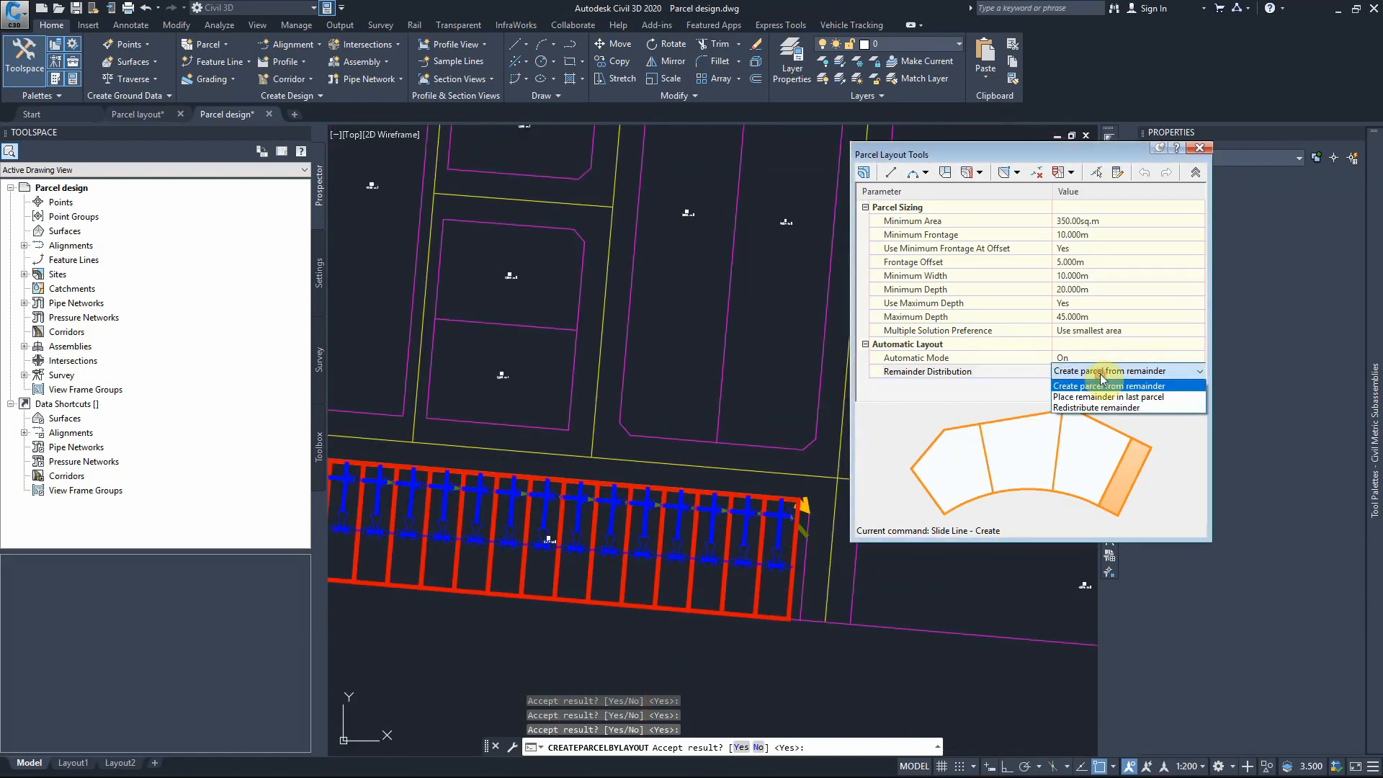
pyautogui.click(1080, 407)
pyautogui.scroll(-2, 873, 551)
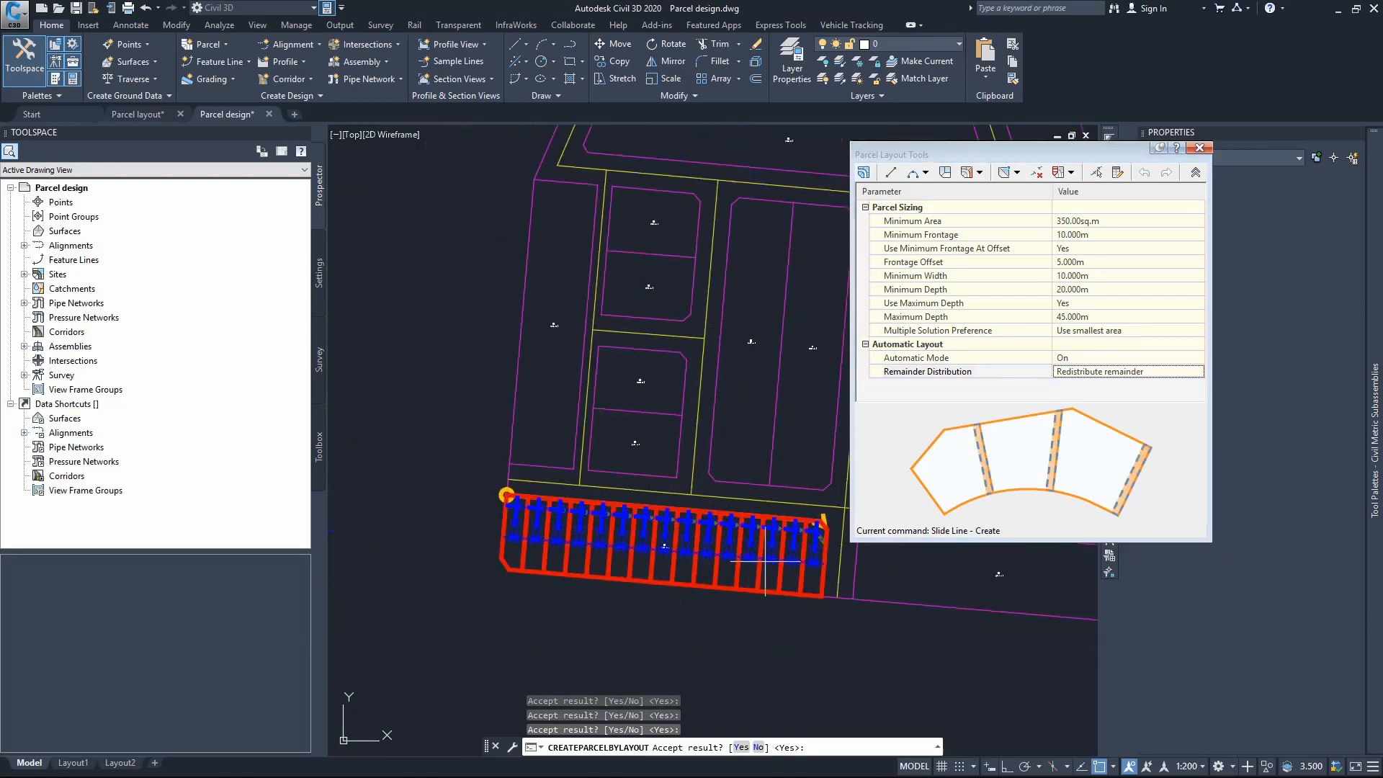
pyautogui.moveTo(797, 554); pyautogui.dragTo(755, 558, button='middle')
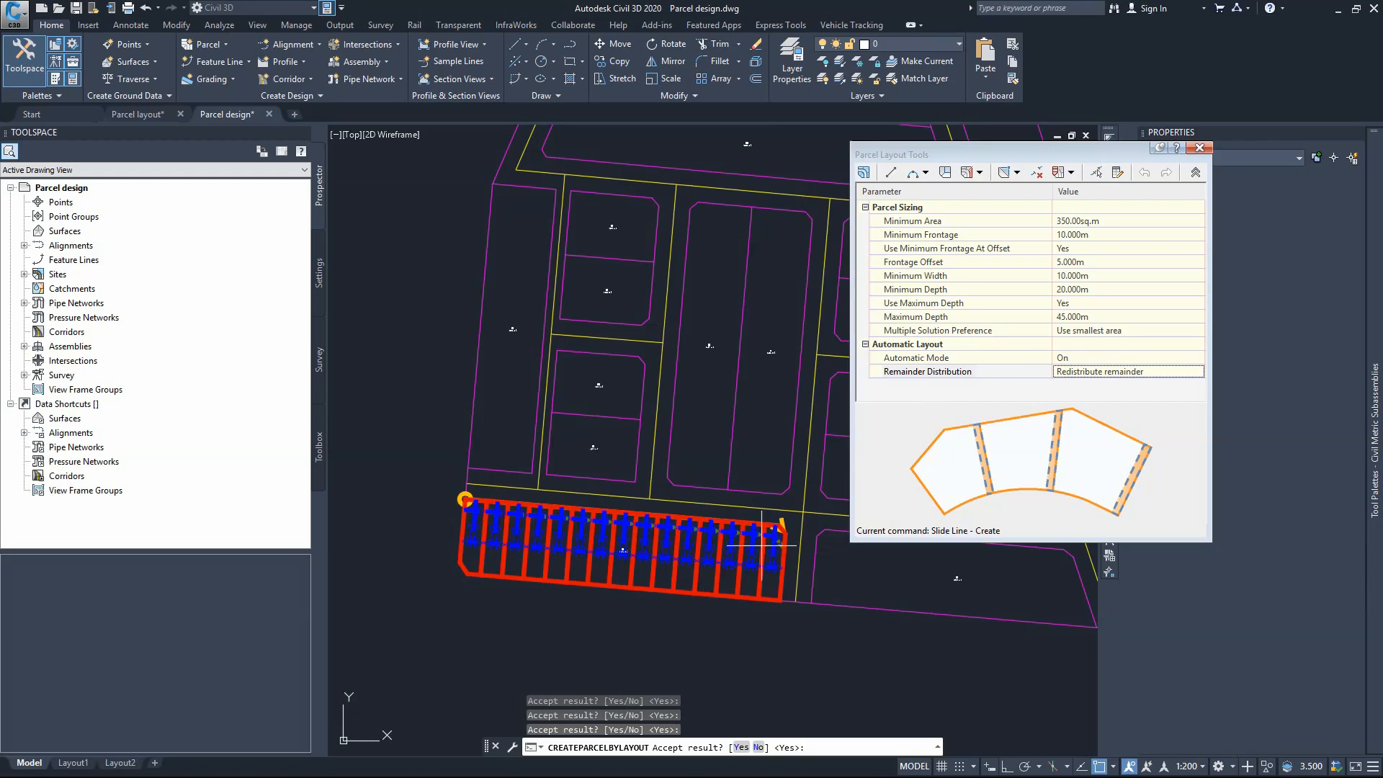
# Step: Switch Multiple Solution Preference to Use shortest frontage and back to Use smallest area
pyautogui.click(1086, 317)
pyautogui.click(1086, 331)
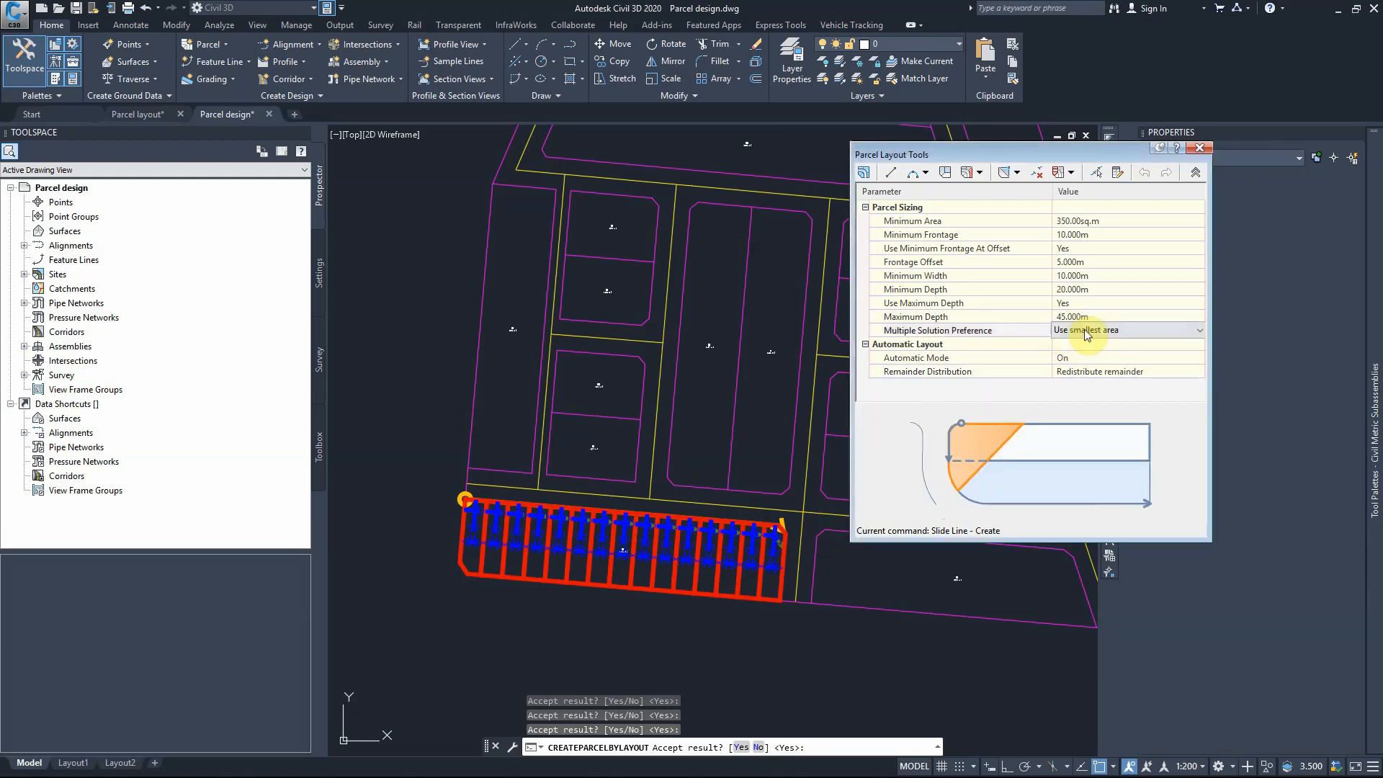
pyautogui.click(1086, 330)
pyautogui.click(1081, 347)
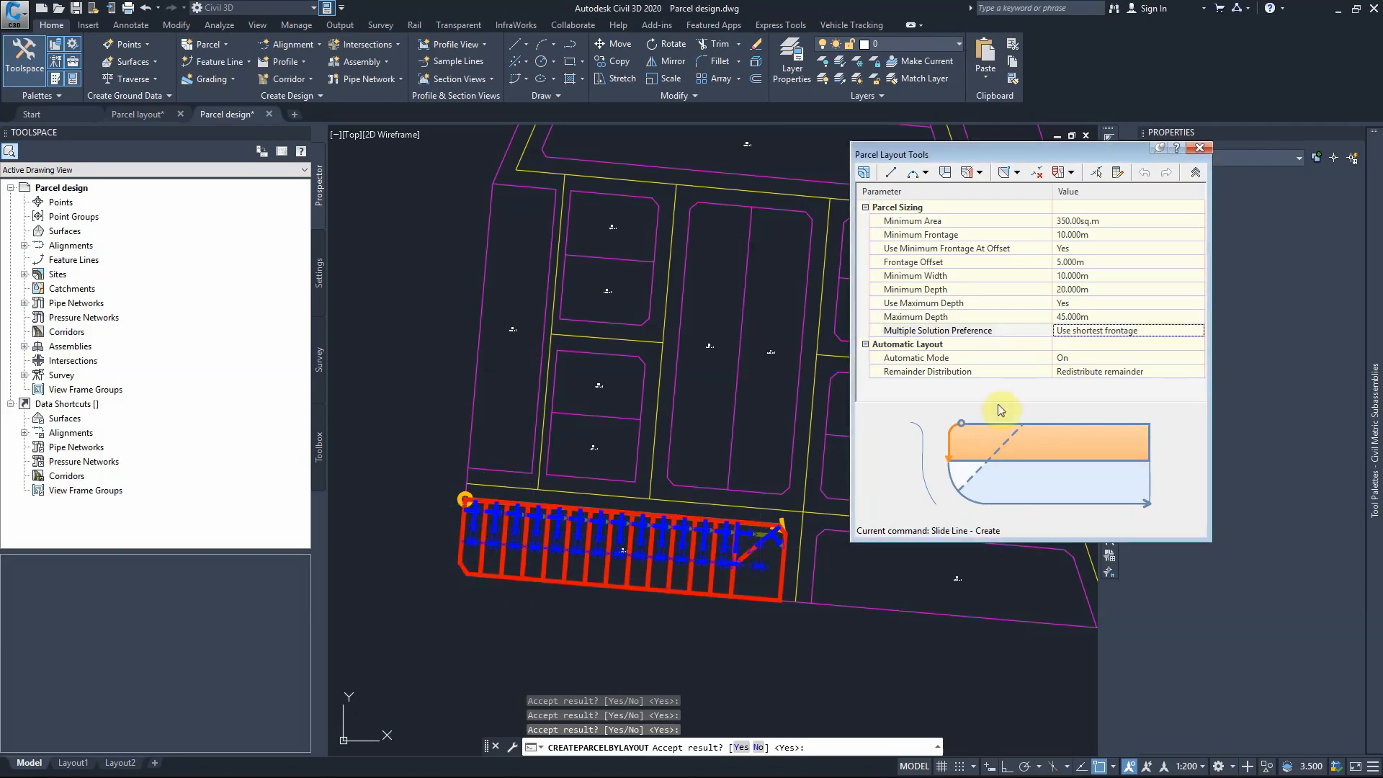
pyautogui.click(1073, 332)
pyautogui.click(1073, 334)
pyautogui.click(1073, 348)
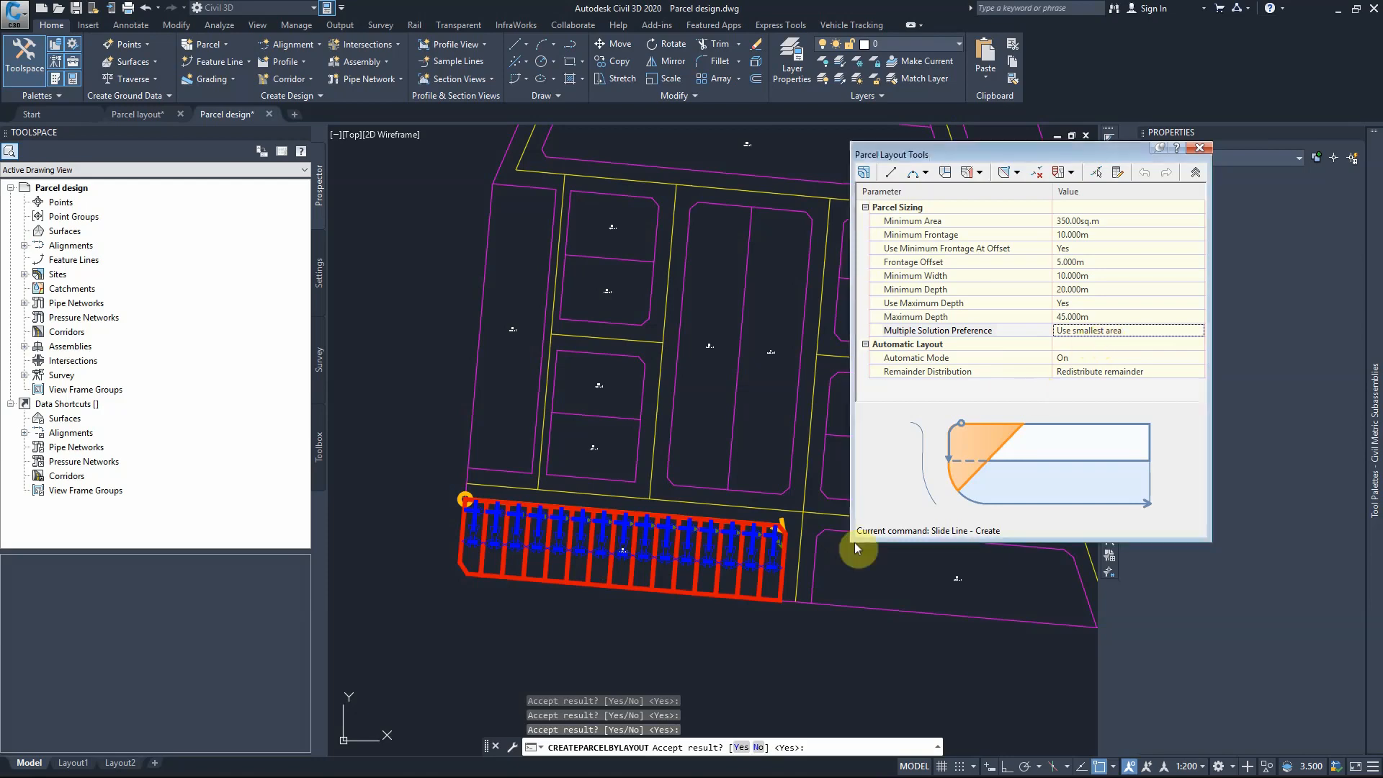
# Step: Accept the previewed subdivision of the southwestern parcel and check the new lots' area labels up close
pyautogui.click(743, 748)
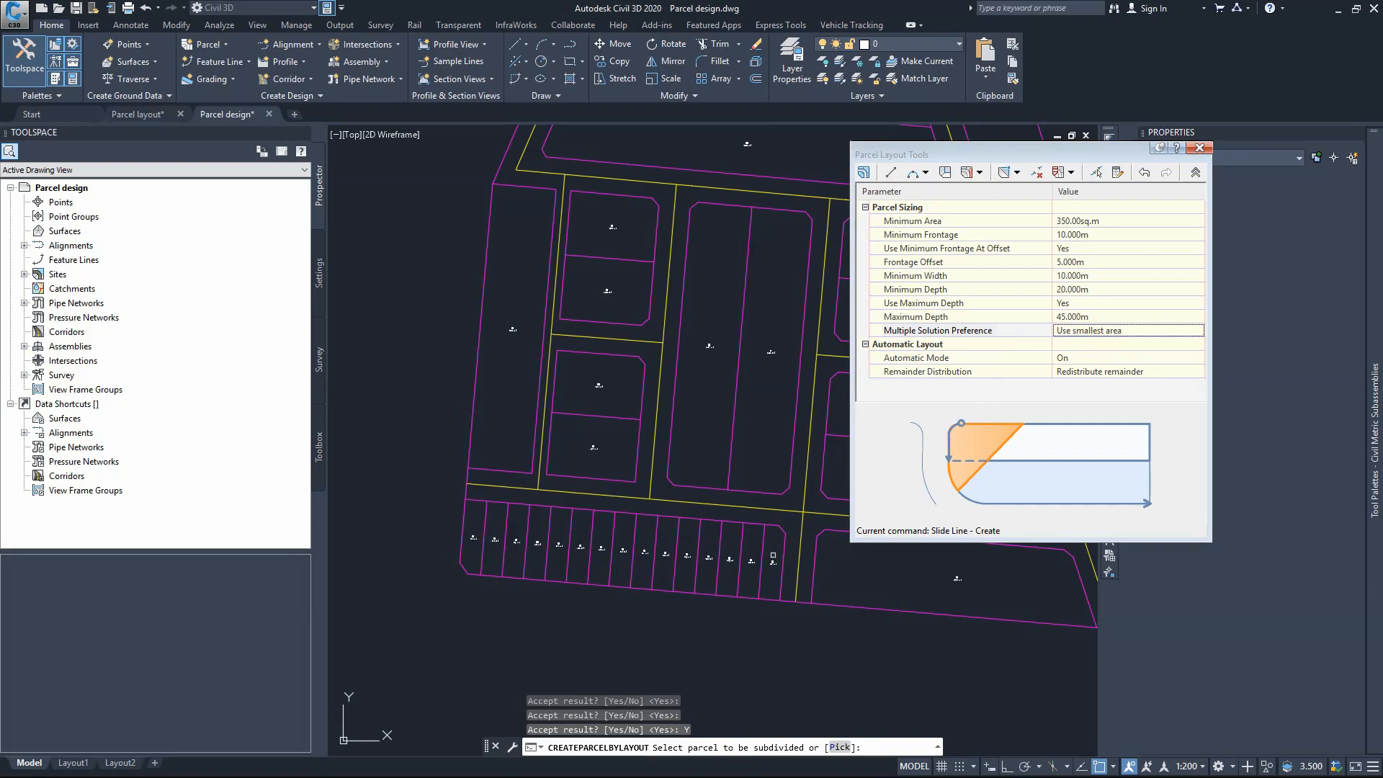
pyautogui.scroll(10, 772, 563)
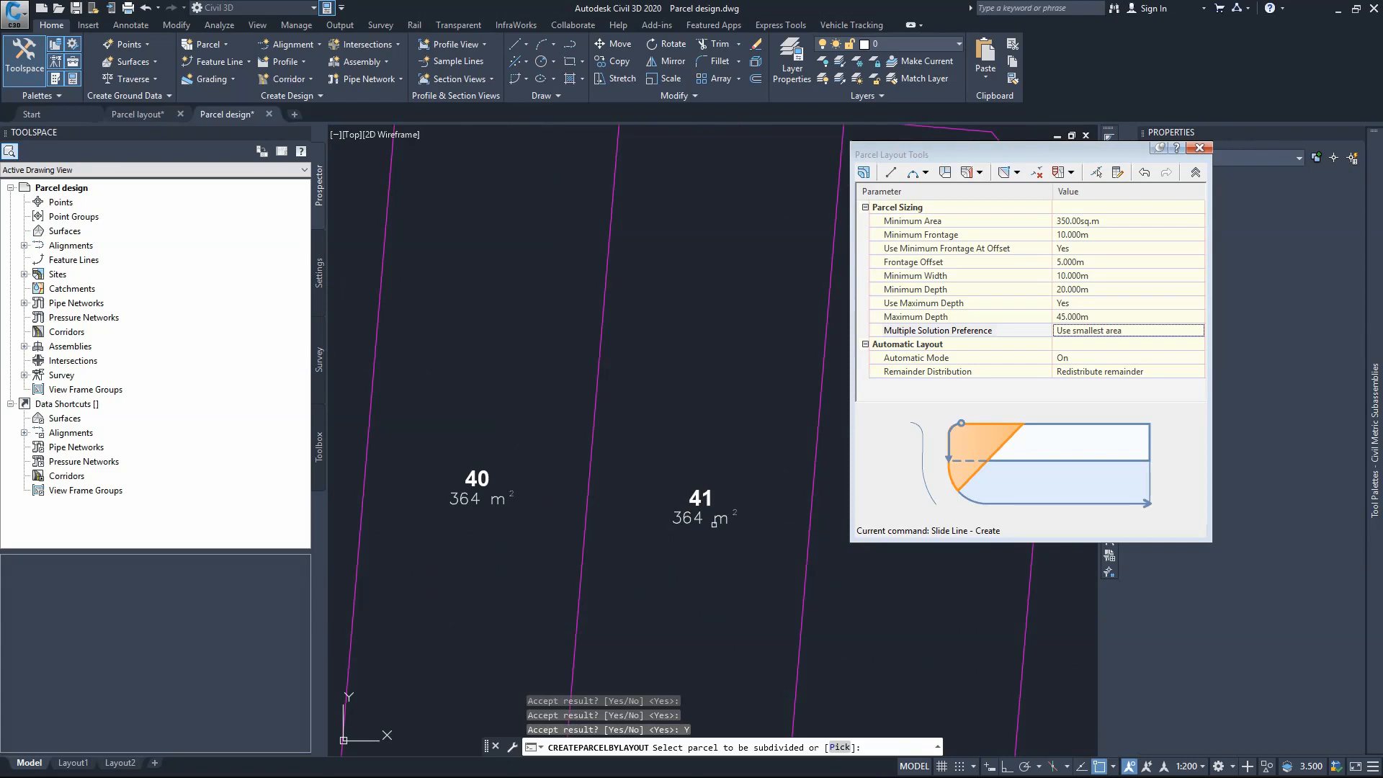
# Step: Close the Parcel Layout Tools and examine the number and area labels of the new lots in the southwestern block
pyautogui.click(1199, 148)
pyautogui.scroll(-10, 583, 554)
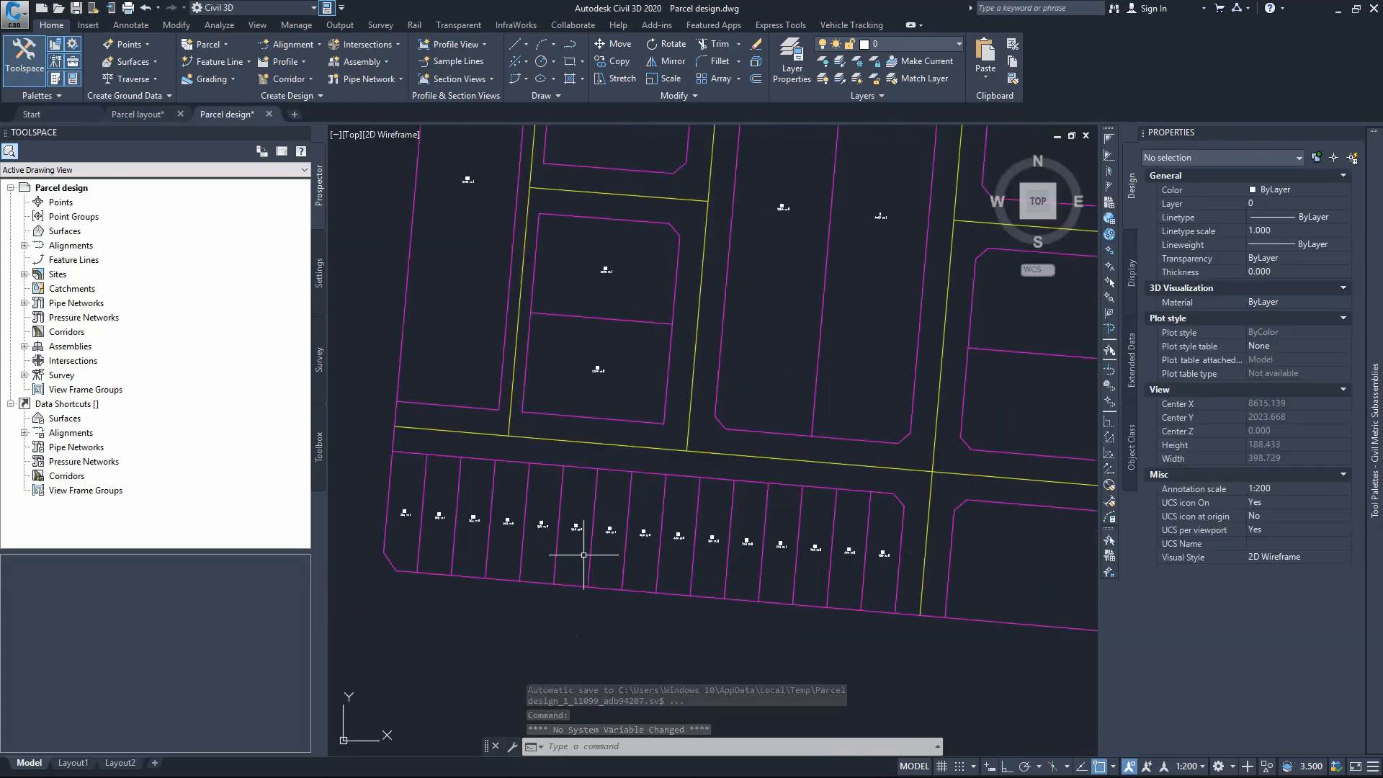
pyautogui.scroll(3, 573, 533)
pyautogui.scroll(-2, 509, 530)
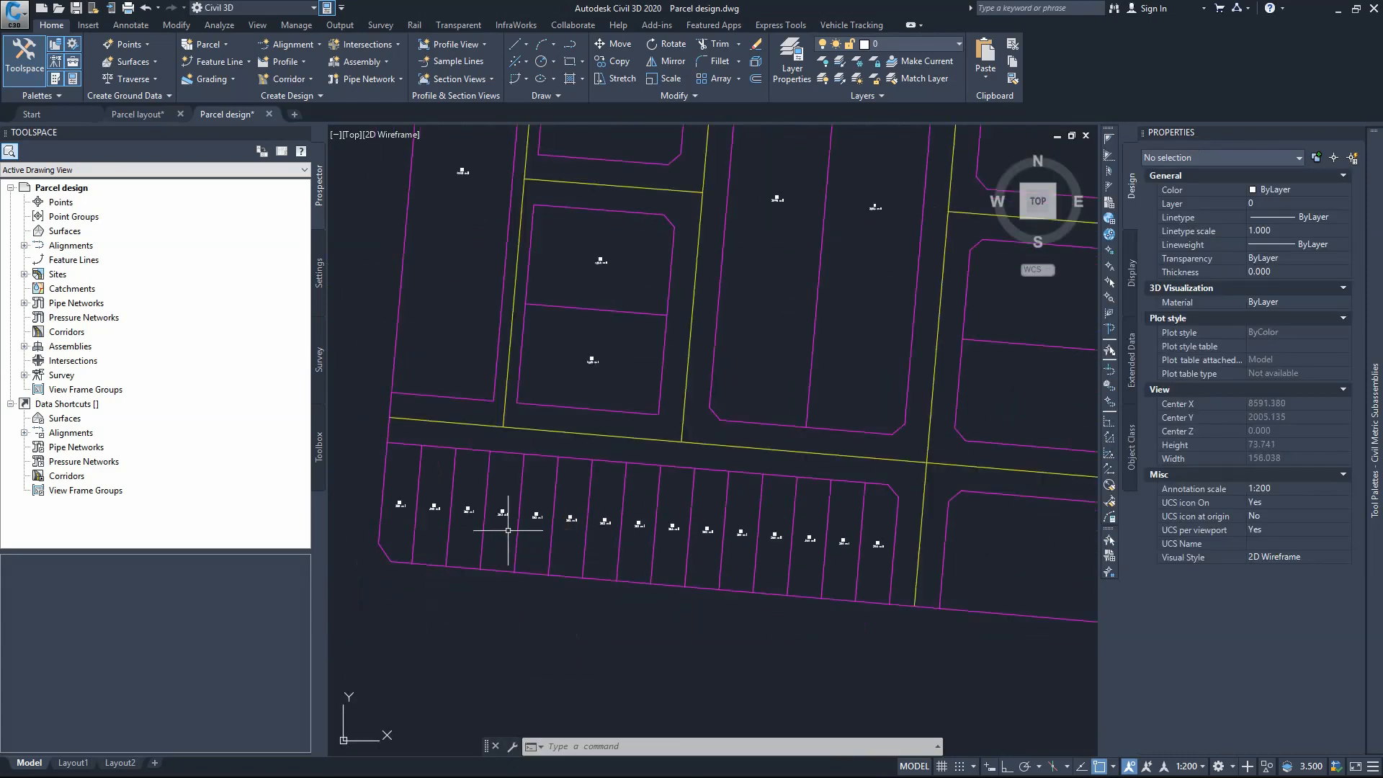
pyautogui.scroll(2, 389, 497)
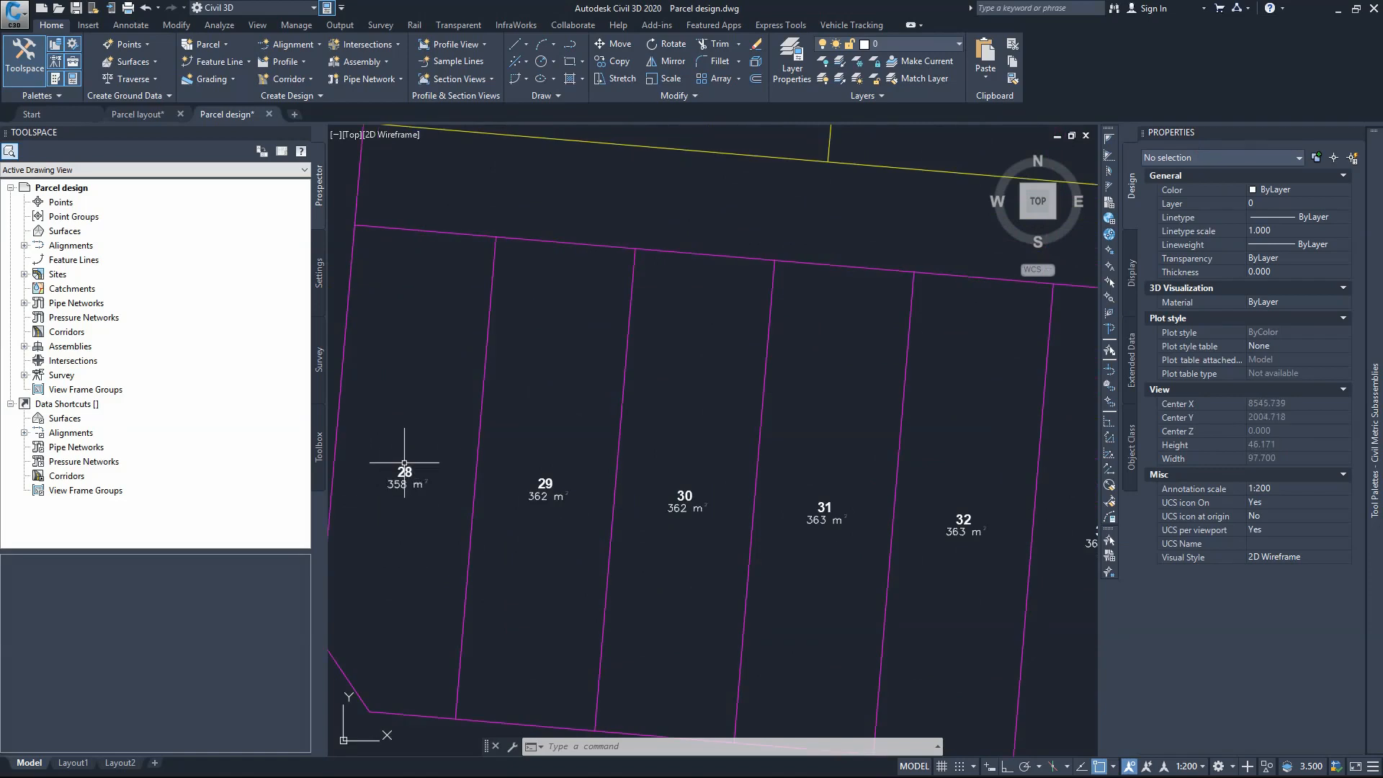
pyautogui.scroll(4, 388, 482)
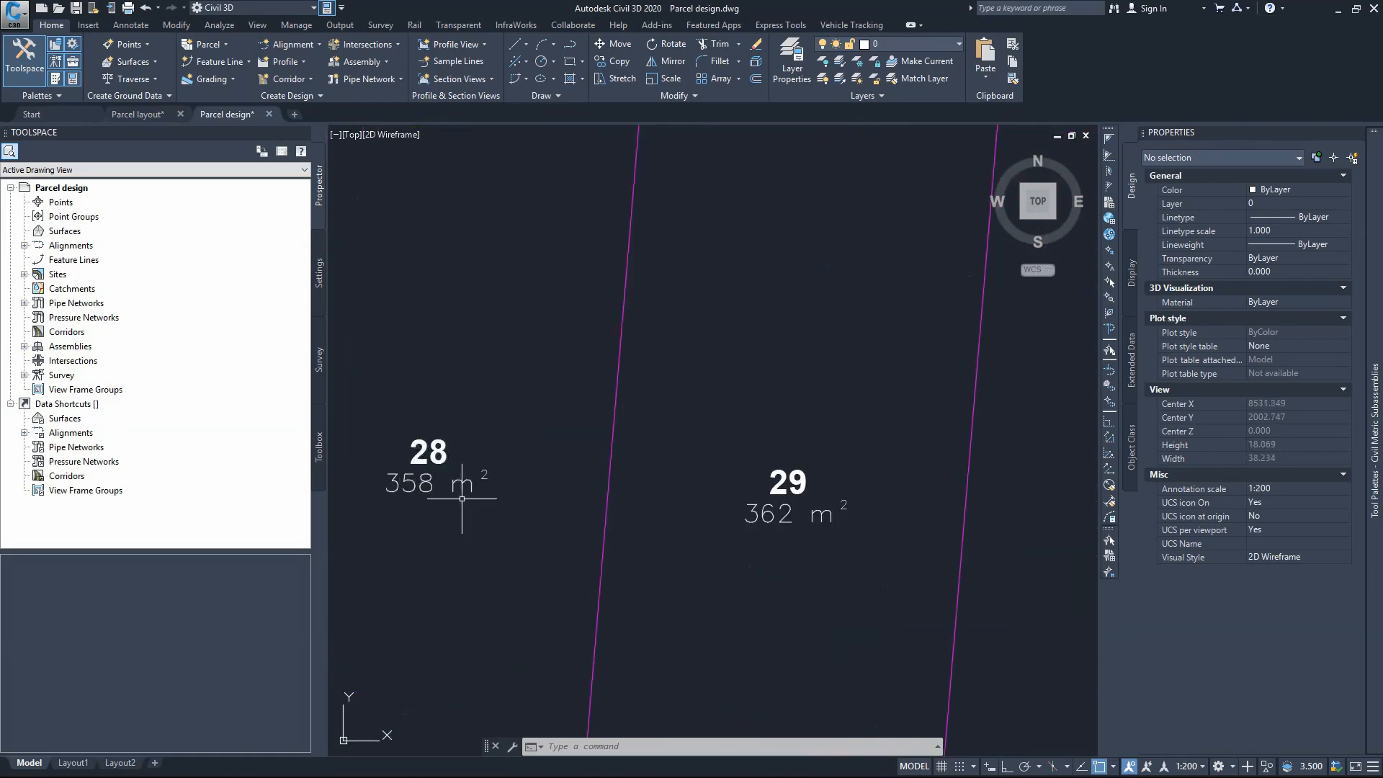
pyautogui.scroll(-6, 475, 515)
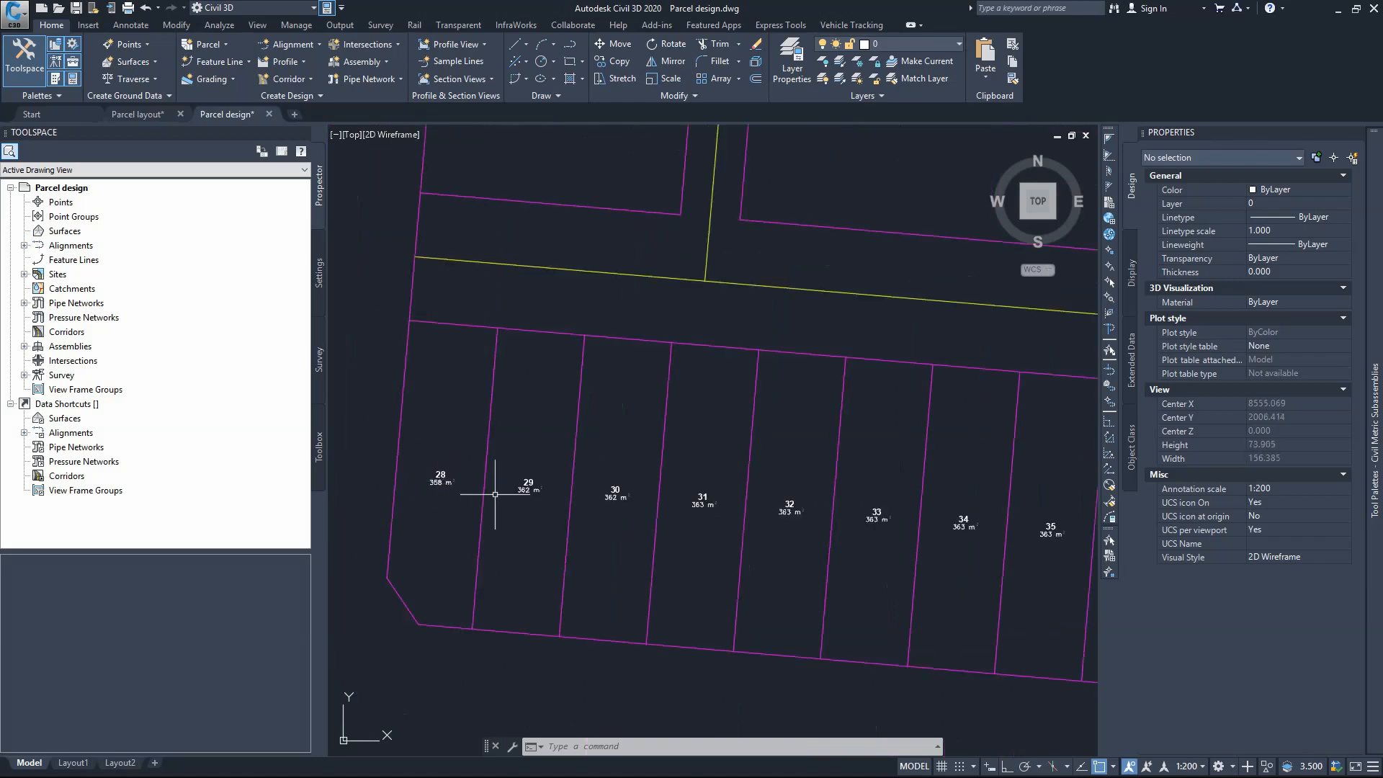
pyautogui.scroll(4, 540, 503)
pyautogui.scroll(-4, 504, 476)
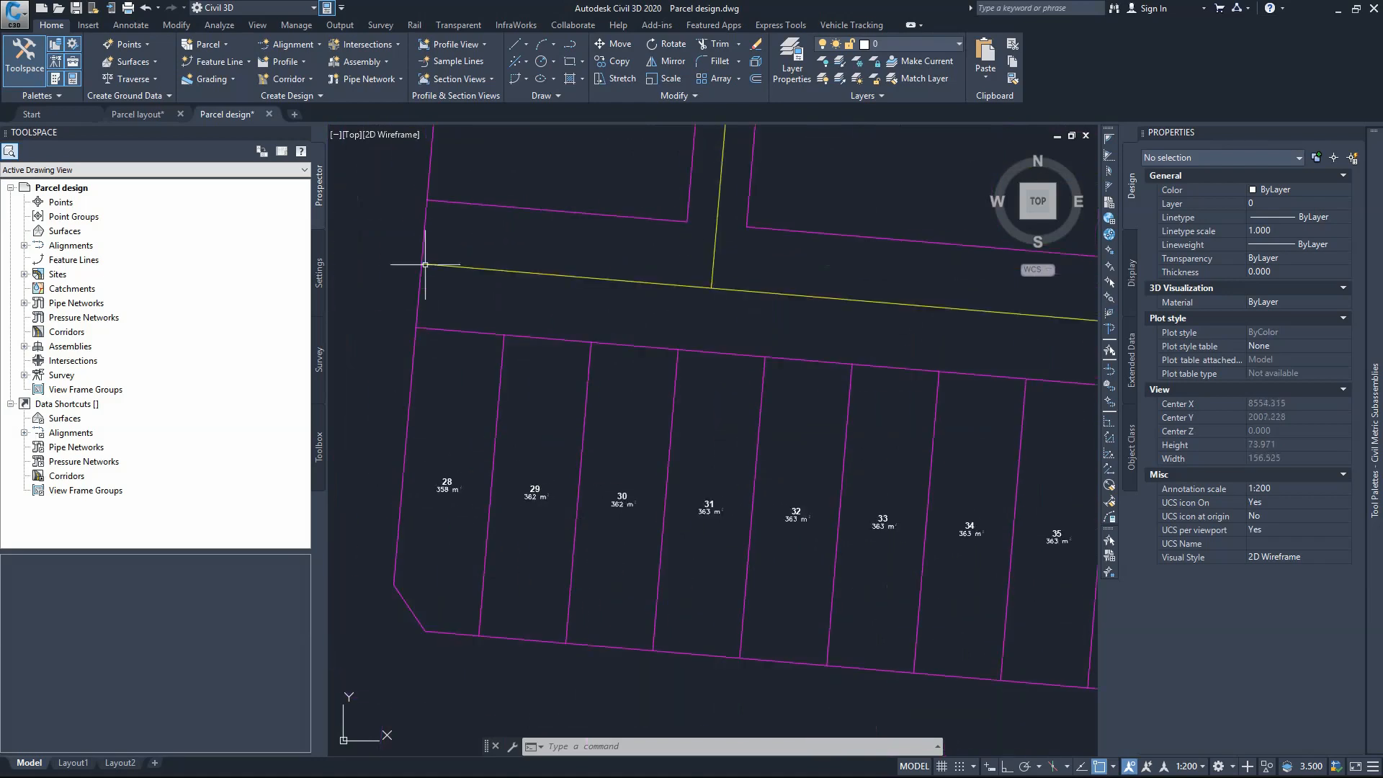
# Step: Measure the northern frontage of corner lot 28 with an aligned dimension preview, cancelling it without placing the dimension
pyautogui.click(130, 26)
pyautogui.click(371, 89)
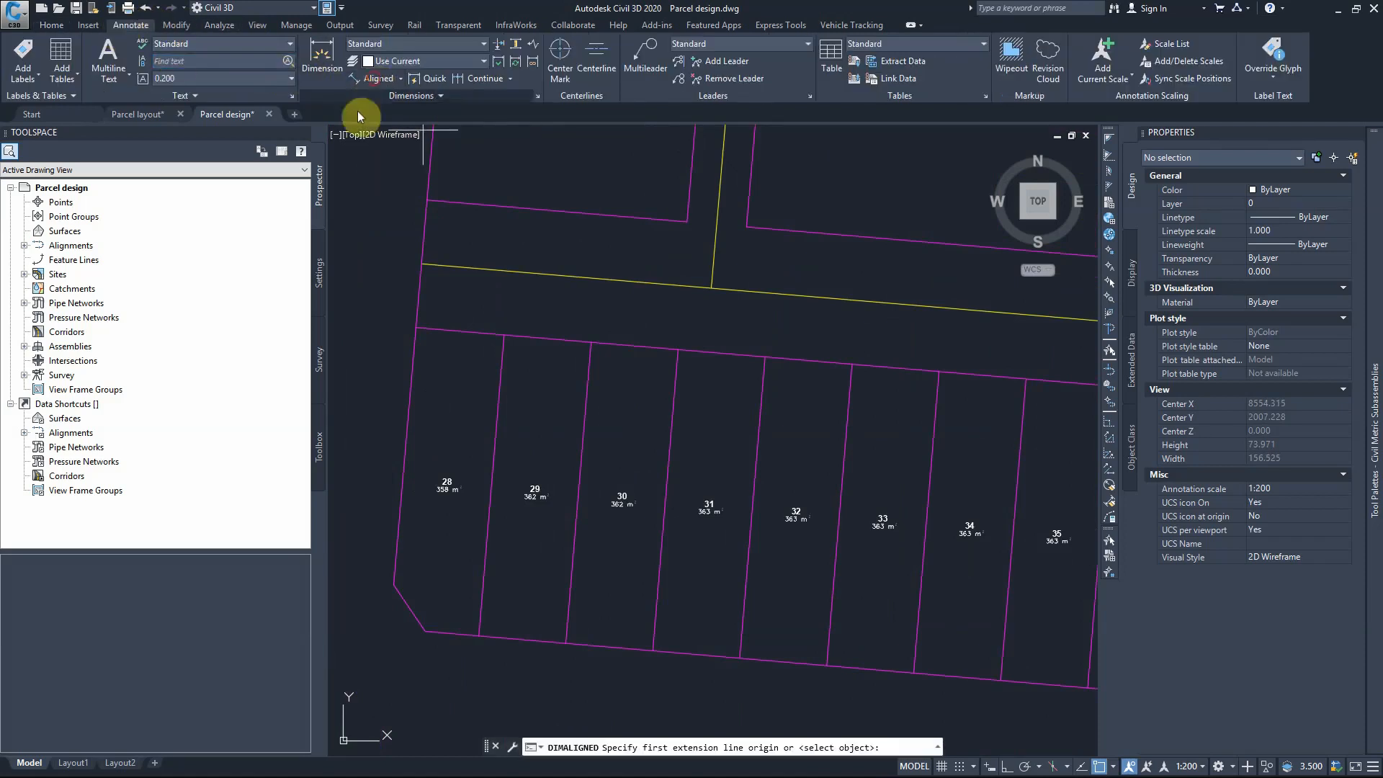
pyautogui.click(418, 330)
pyautogui.click(504, 334)
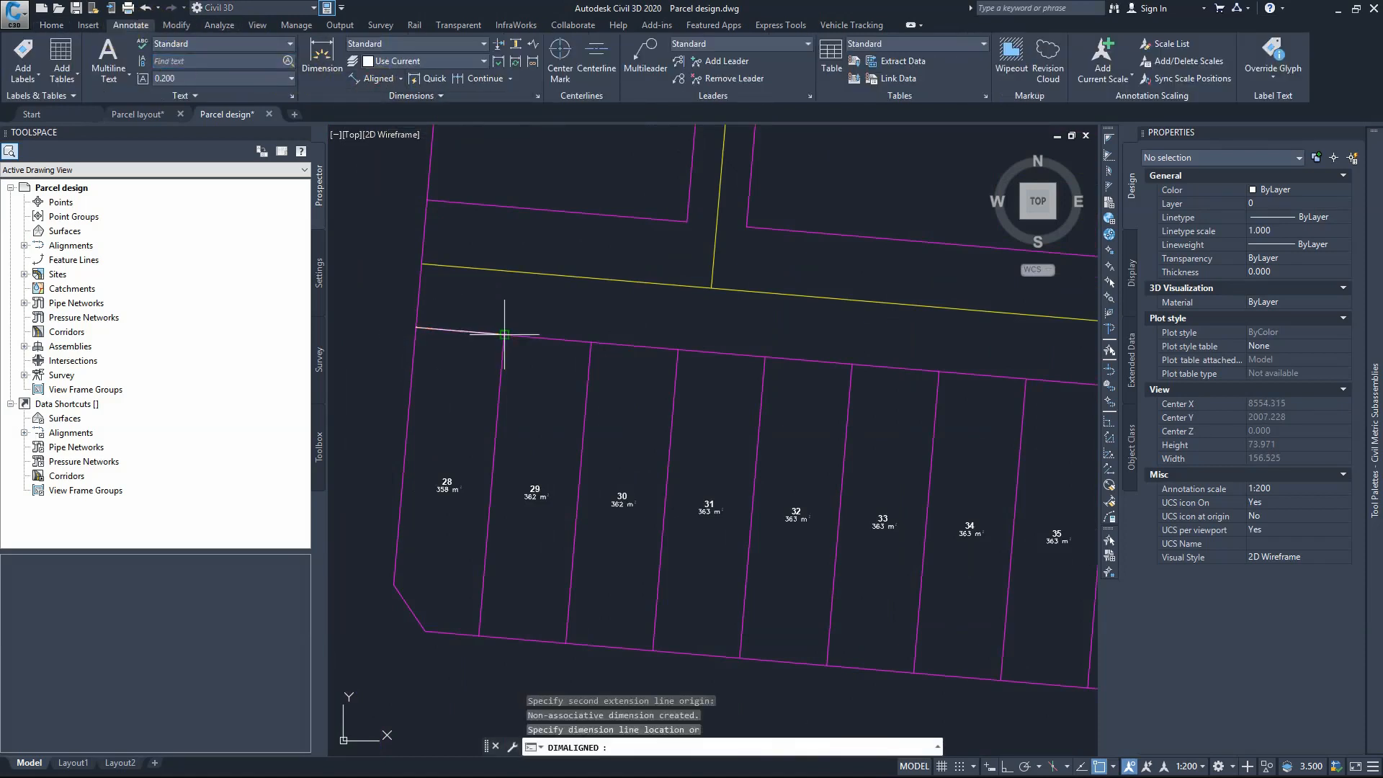
pyautogui.scroll(6, 463, 360)
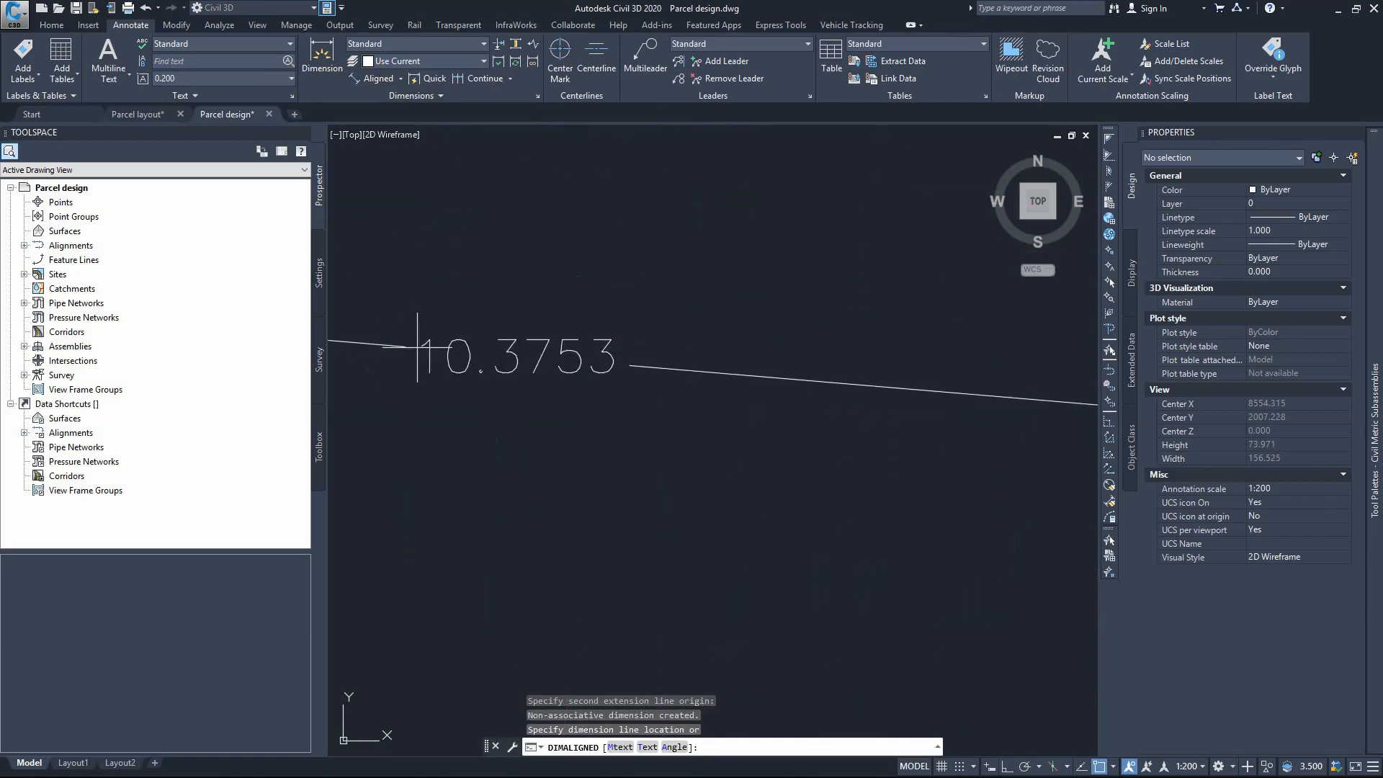
pyautogui.scroll(-6, 606, 332)
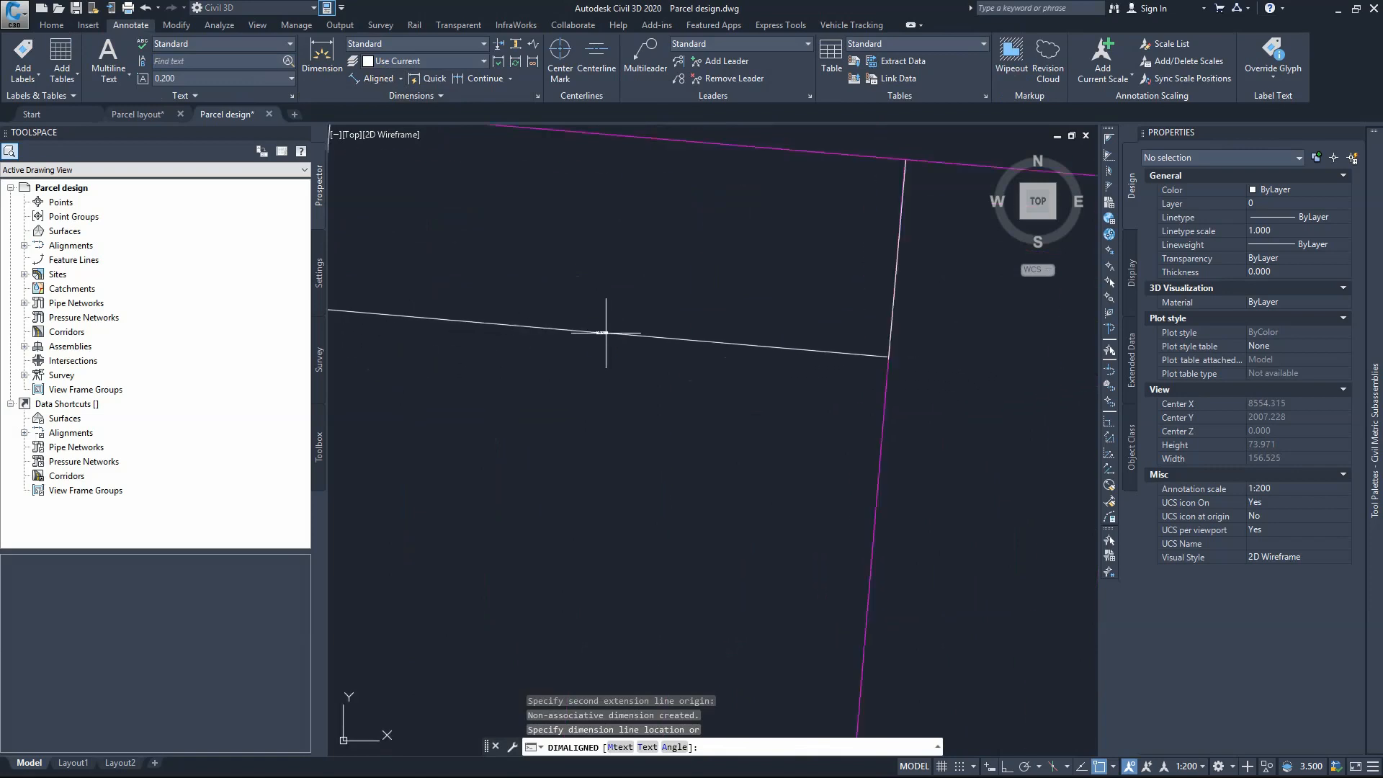
pyautogui.scroll(6, 605, 332)
pyautogui.press('Escape')
pyautogui.scroll(-8, 569, 519)
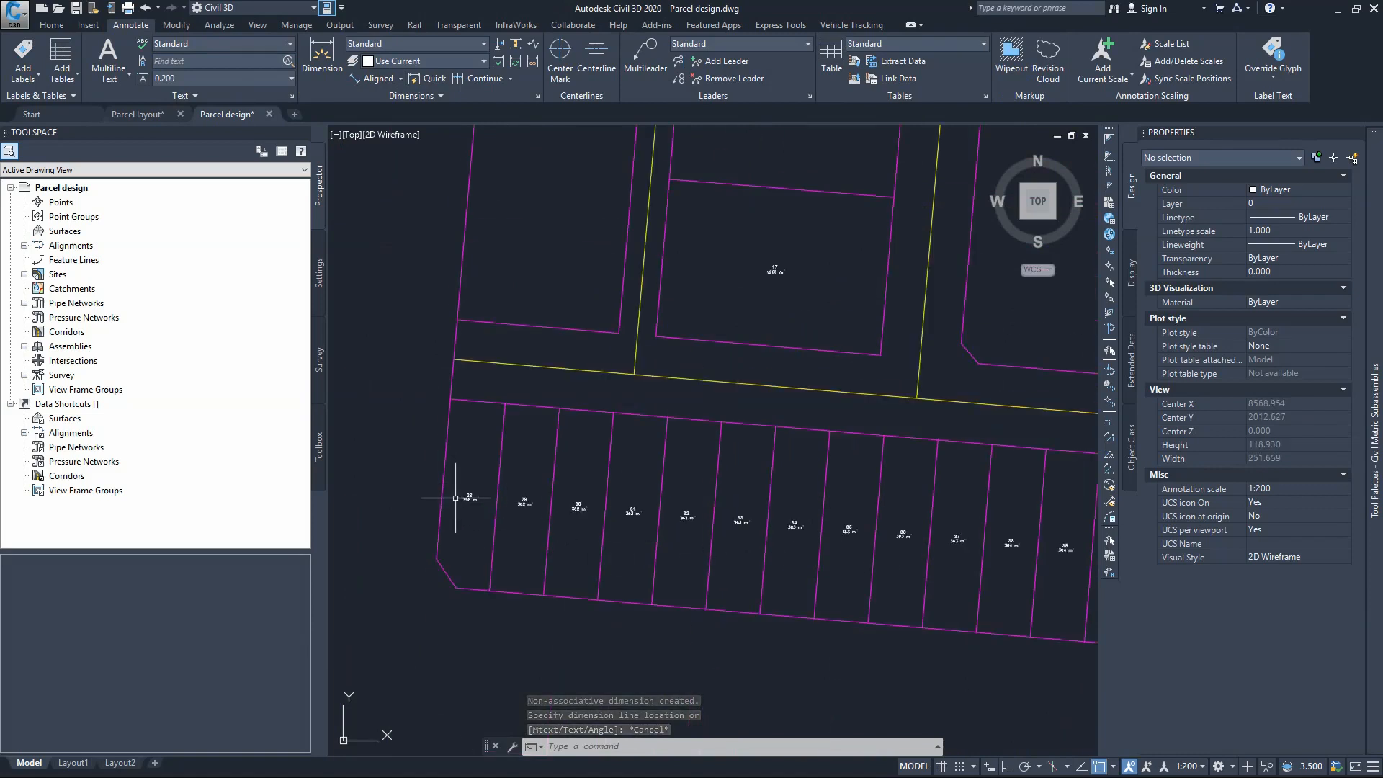
pyautogui.scroll(-4, 423, 488)
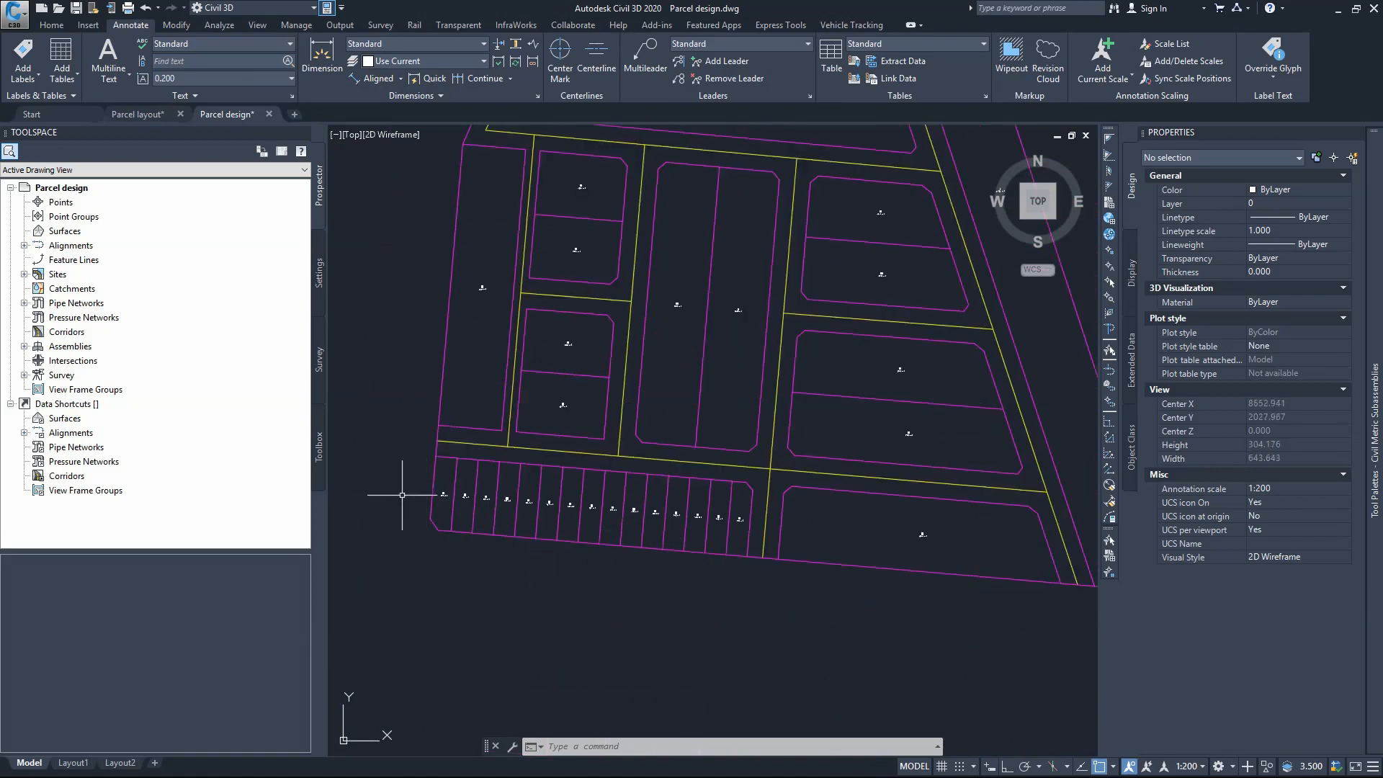